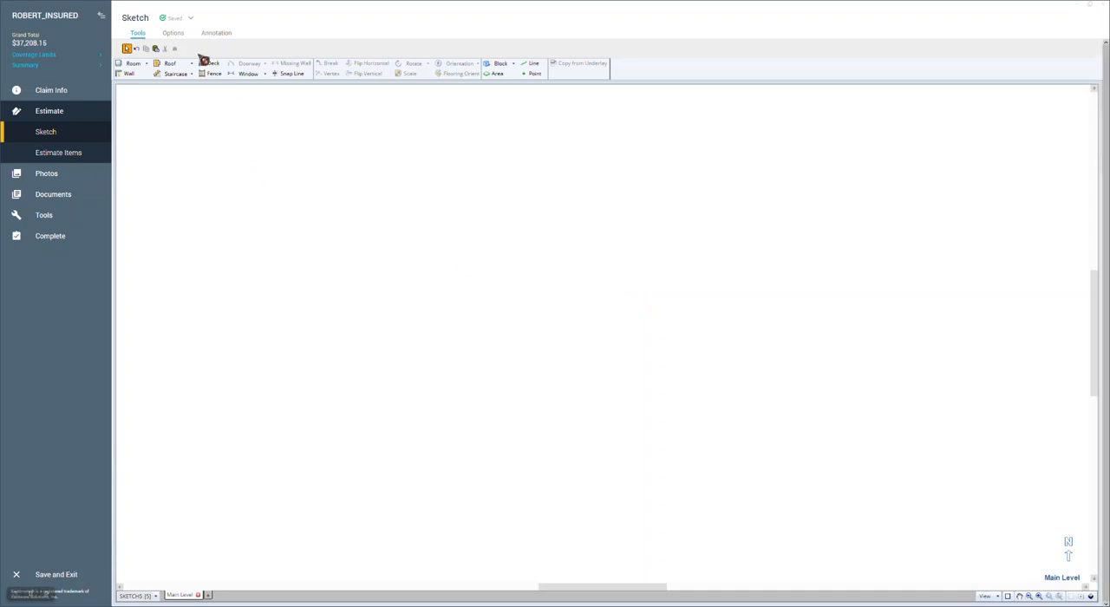
# - Review the document preferences and the door and window defaults in the sketch preferences, and close them without changes
pyautogui.click(174, 33)
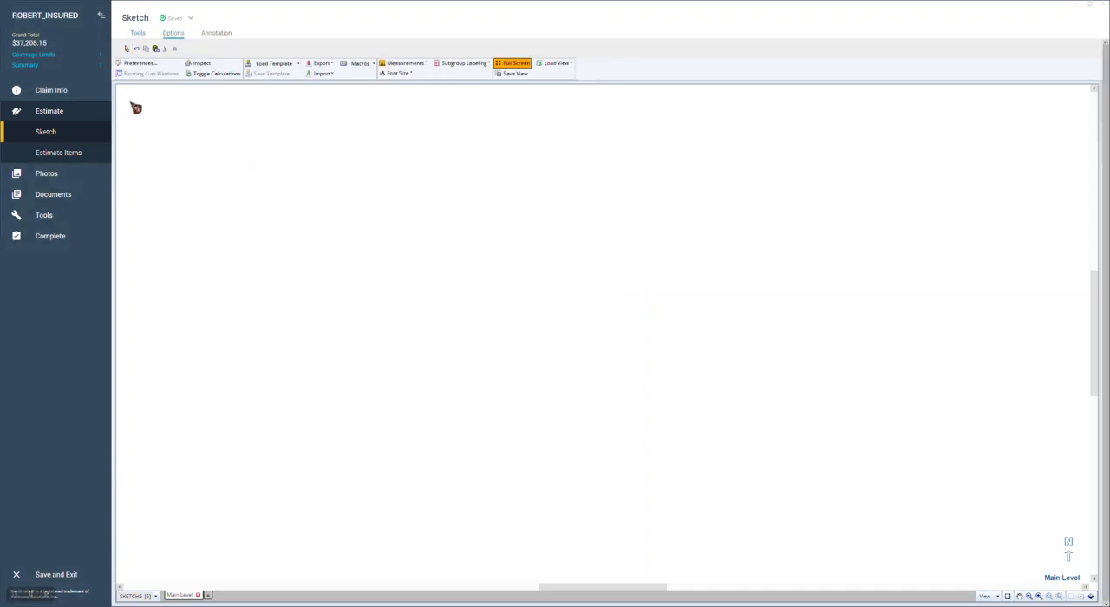
pyautogui.click(139, 64)
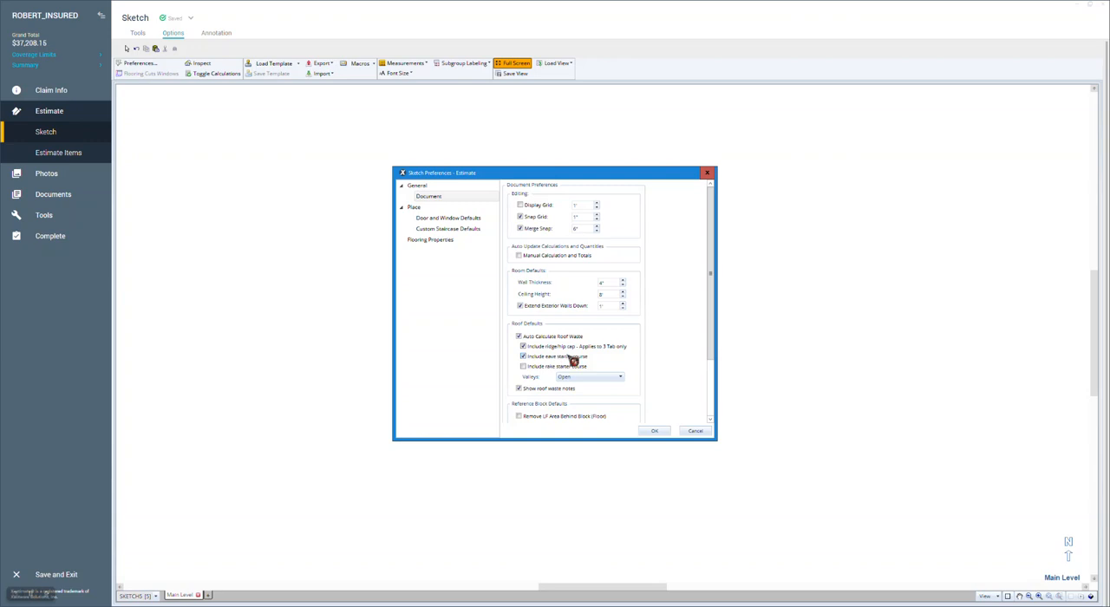
pyautogui.click(452, 219)
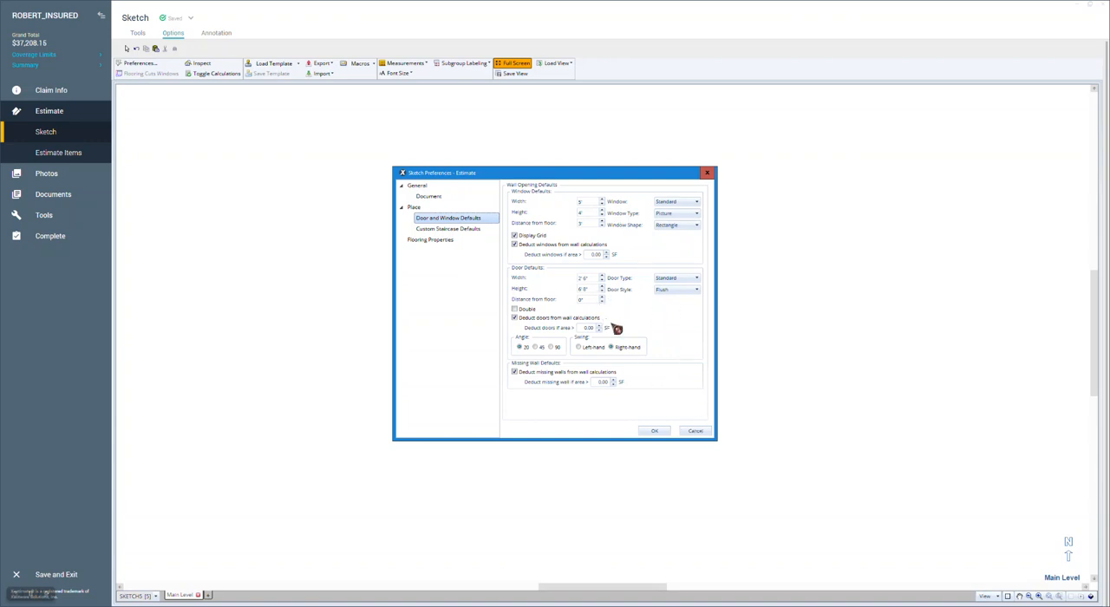
pyautogui.click(695, 431)
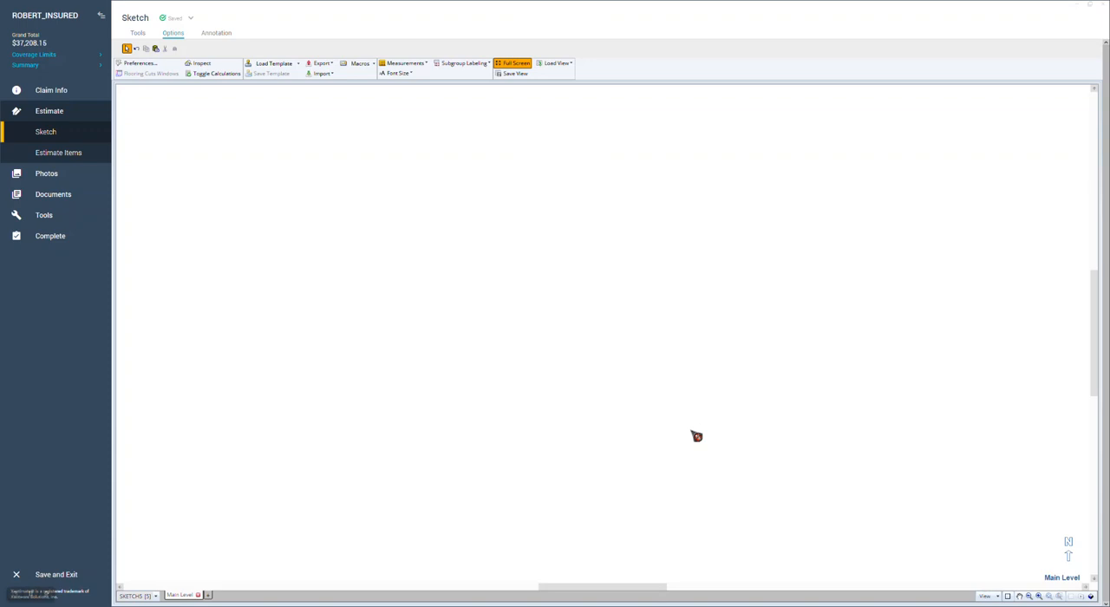
# - Draw a square room of about 12' by 12' (interior) in the middle of the Main Level
pyautogui.click(139, 35)
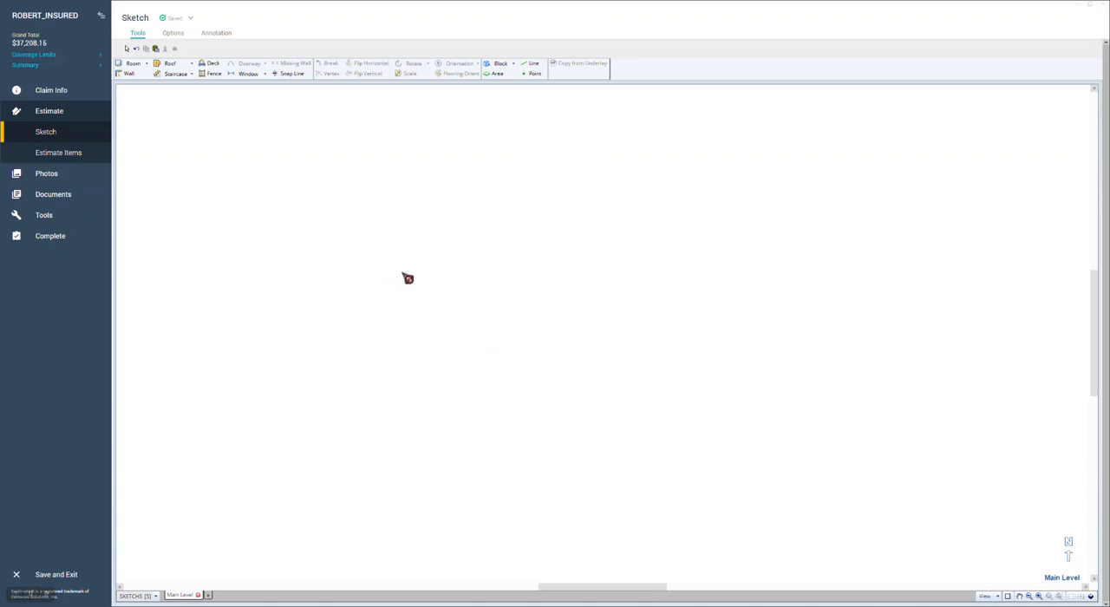
pyautogui.click(631, 310)
pyautogui.press('r')
pyautogui.click(542, 257)
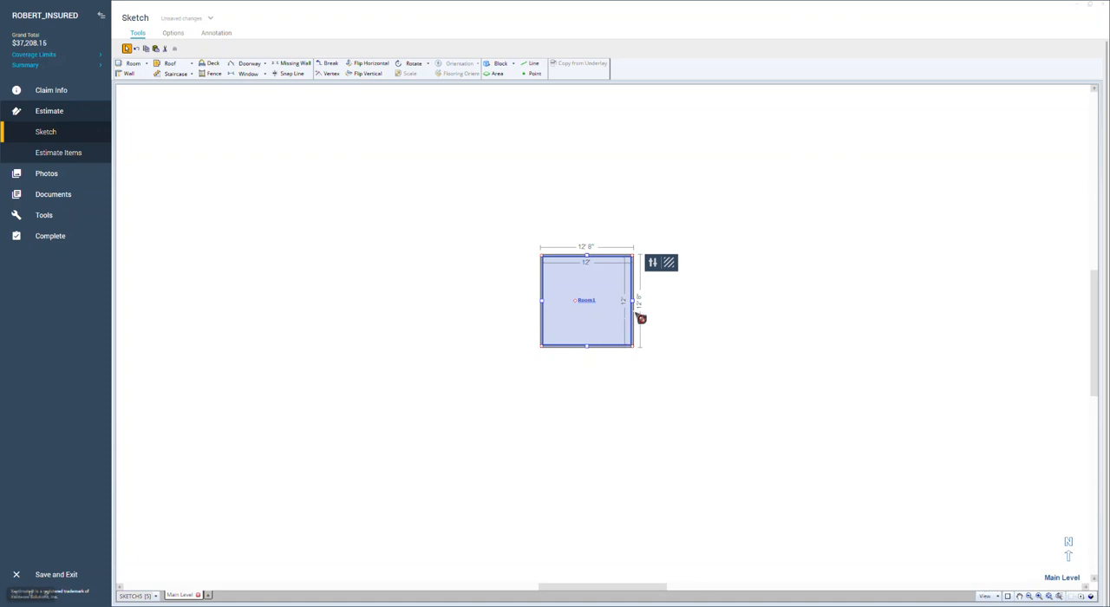
# - Stretch the room outward by its right wall and set its interior width to 15'
pyautogui.moveTo(645, 310); pyautogui.dragTo(665, 309)
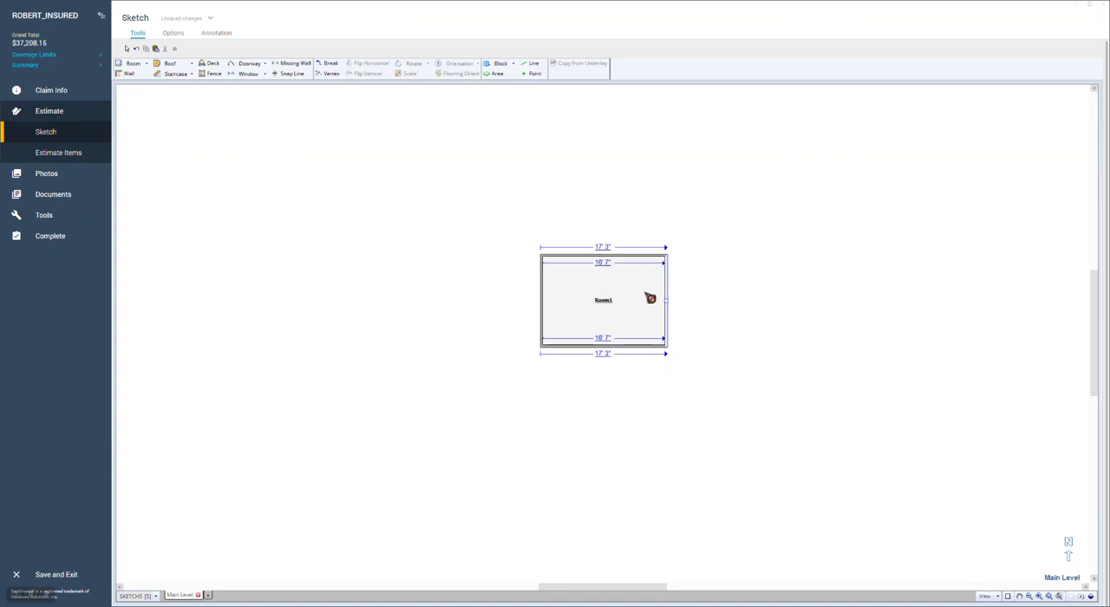
pyautogui.doubleClick(605, 264)
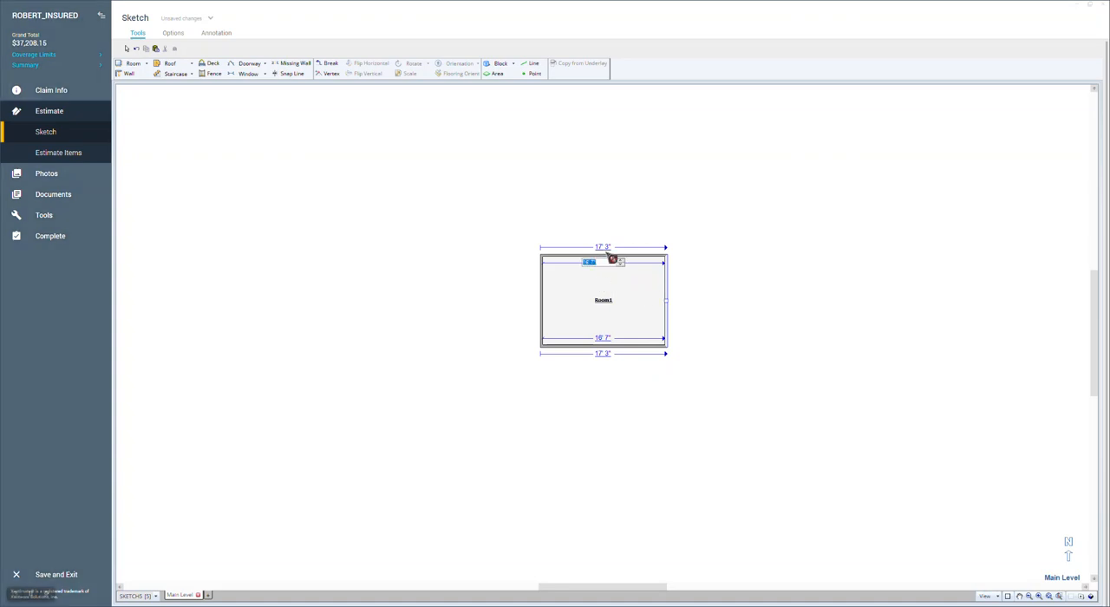
pyautogui.write('15')
pyautogui.press('Return')
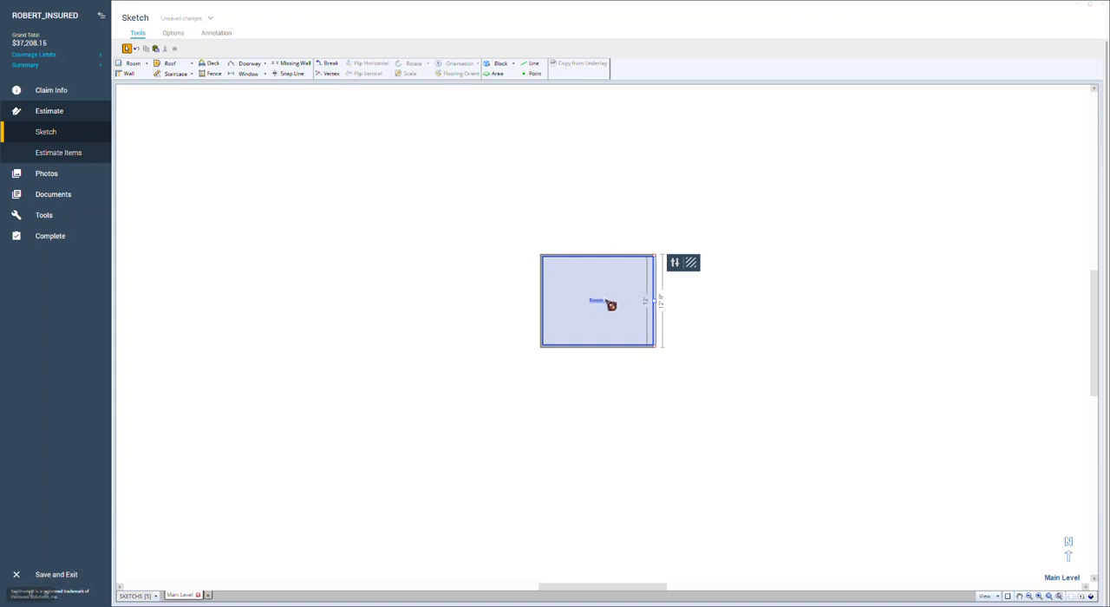
# - Rename the room as Kitchen in its room properties
pyautogui.click(608, 304)
pyautogui.doubleClick(610, 307)
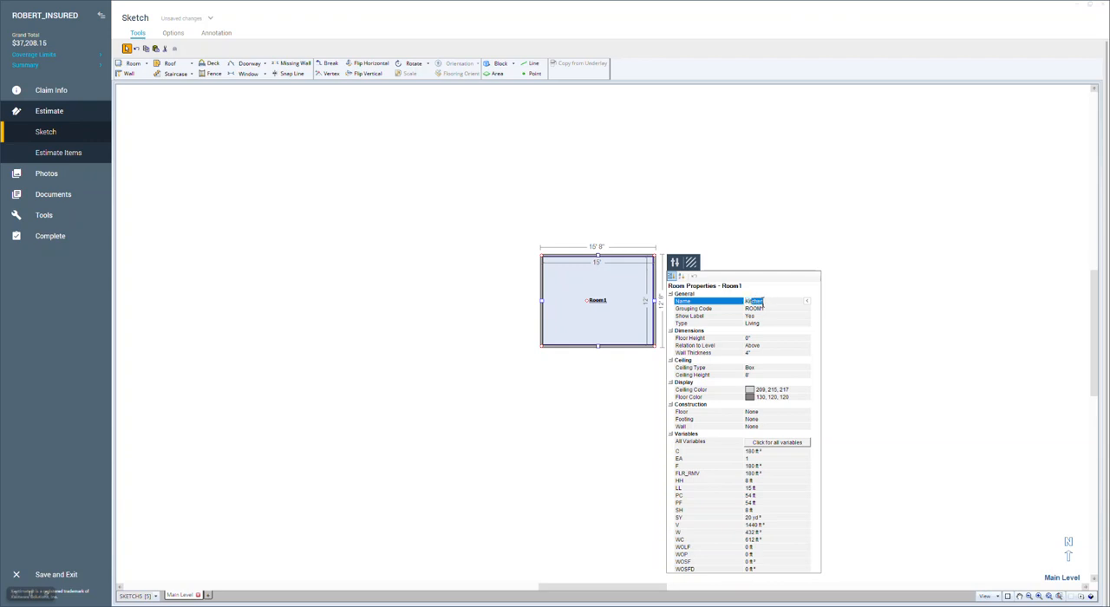
pyautogui.press('Return')
# - Change the Kitchen's ceiling type to Peaked and check the room's shape in 3D
pyautogui.click(754, 368)
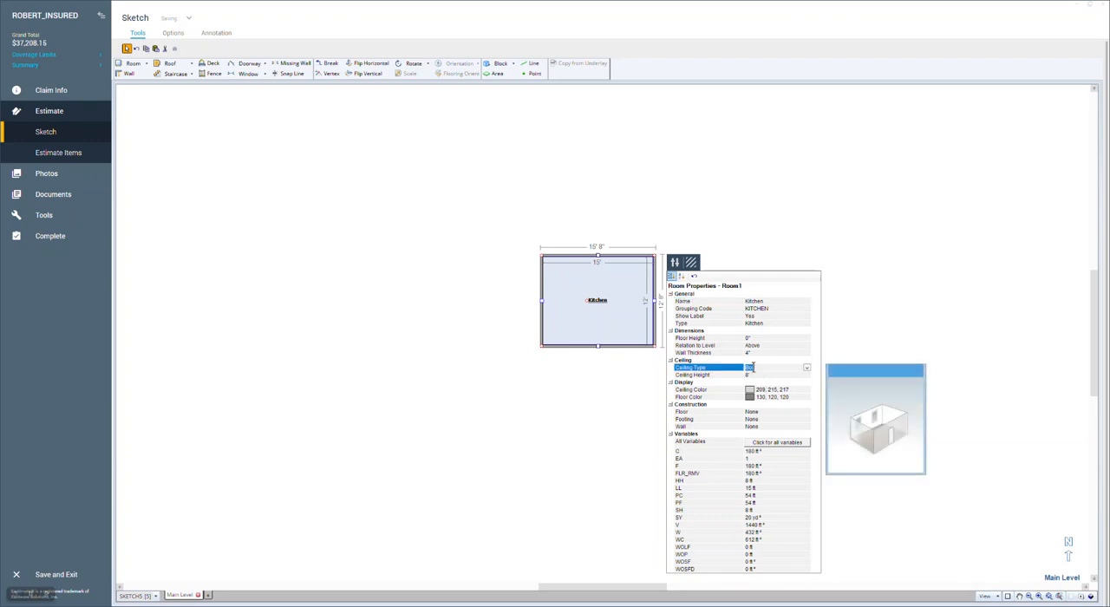
pyautogui.click(808, 369)
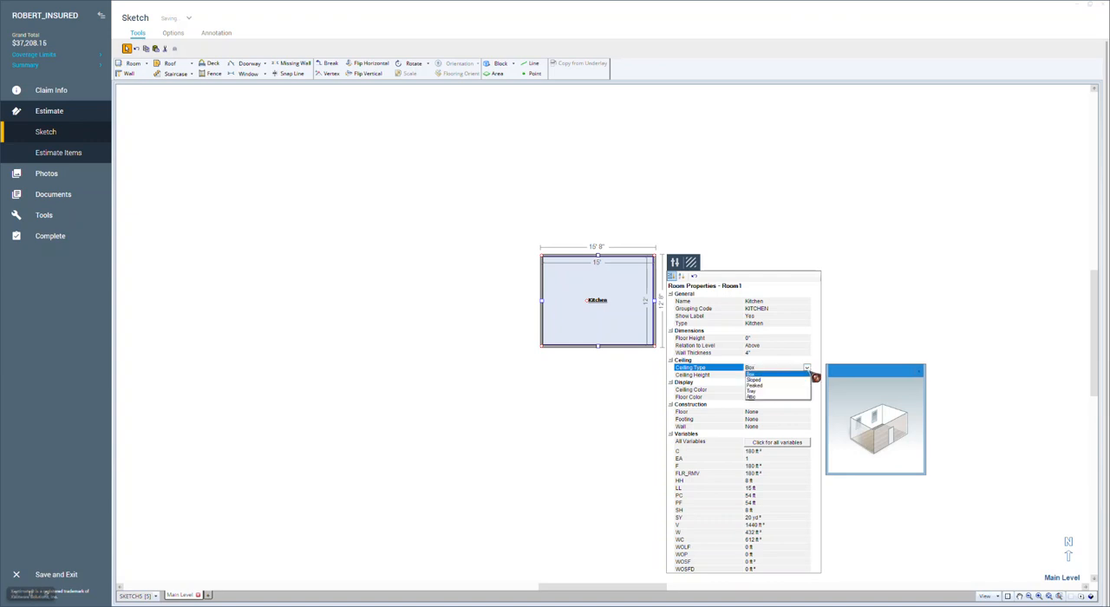
pyautogui.click(773, 386)
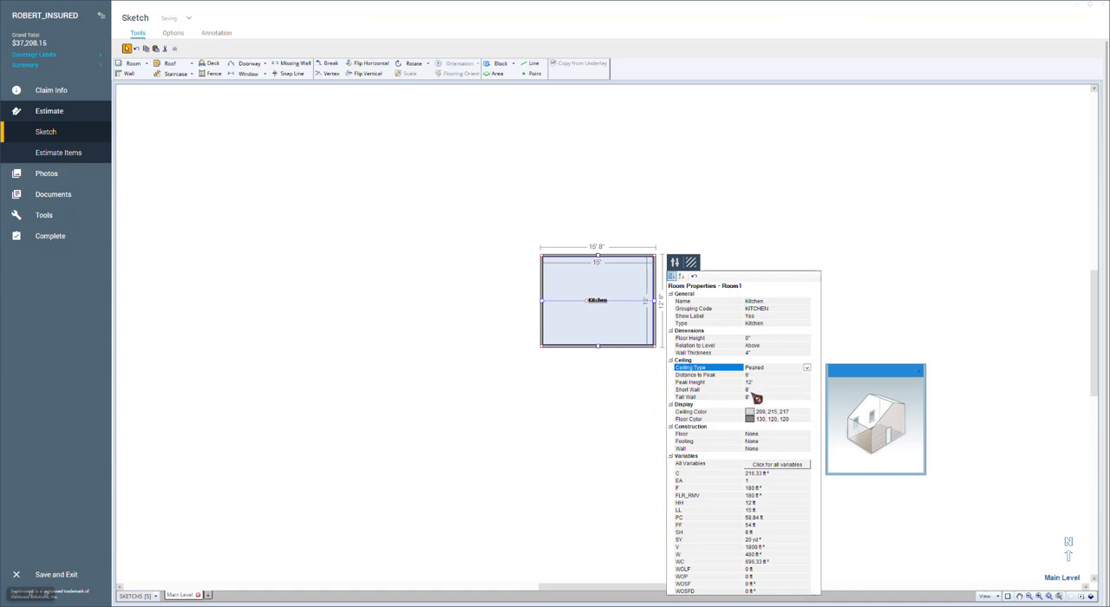
pyautogui.click(727, 390)
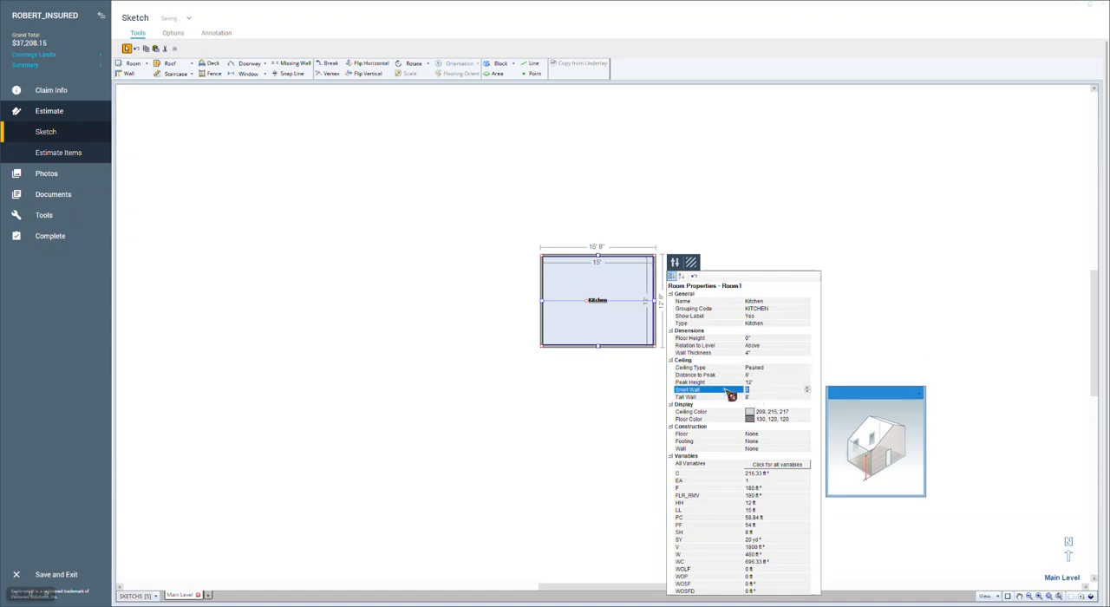
pyautogui.press('Up')
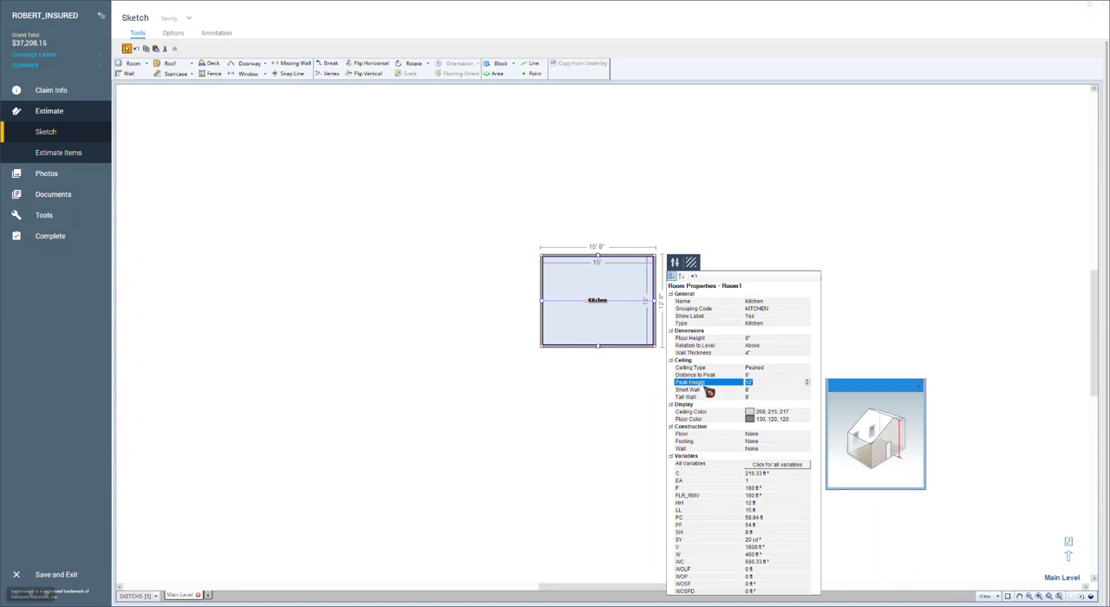
pyautogui.click(1023, 479)
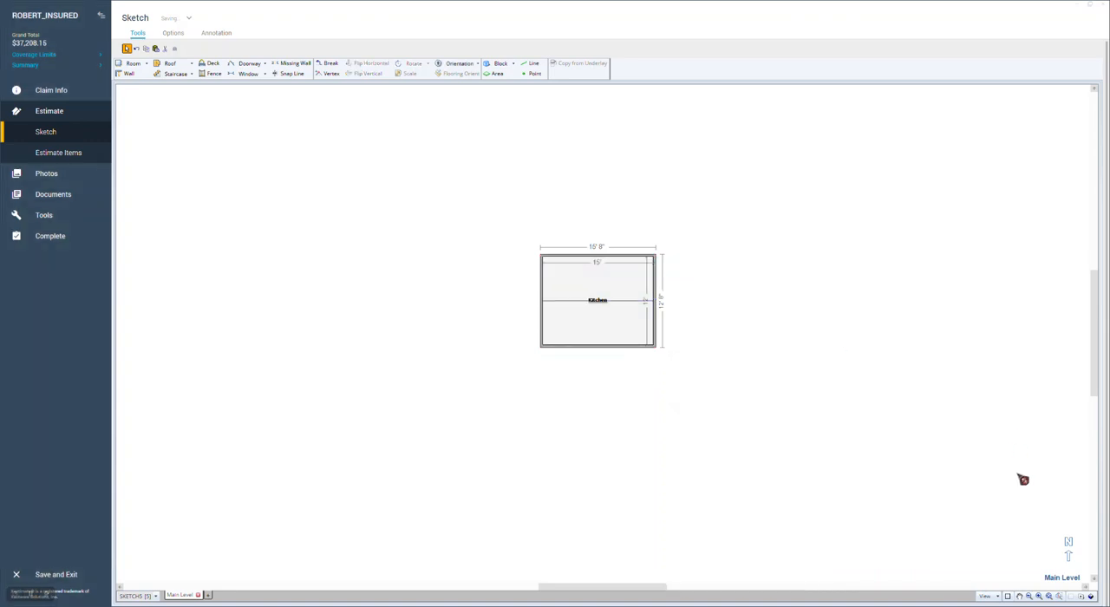
pyautogui.click(1090, 595)
pyautogui.moveTo(892, 448)
pyautogui.mouseDown()
pyautogui.moveTo(787, 353)
pyautogui.moveTo(768, 317)
pyautogui.moveTo(700, 321)
pyautogui.moveTo(887, 327)
pyautogui.moveTo(976, 391)
pyautogui.mouseUp()
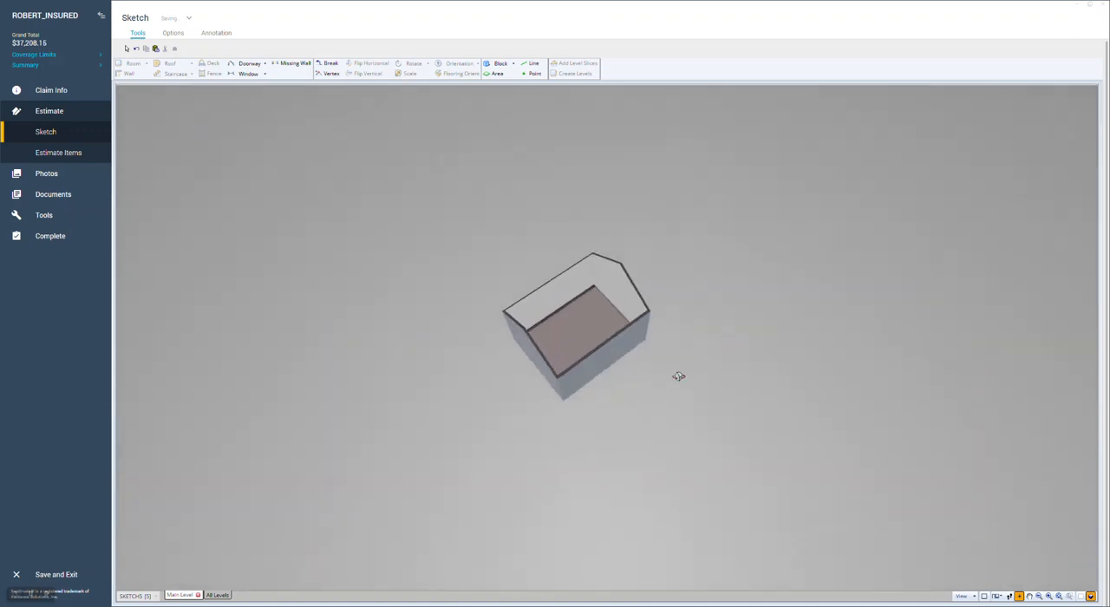
pyautogui.click(1090, 596)
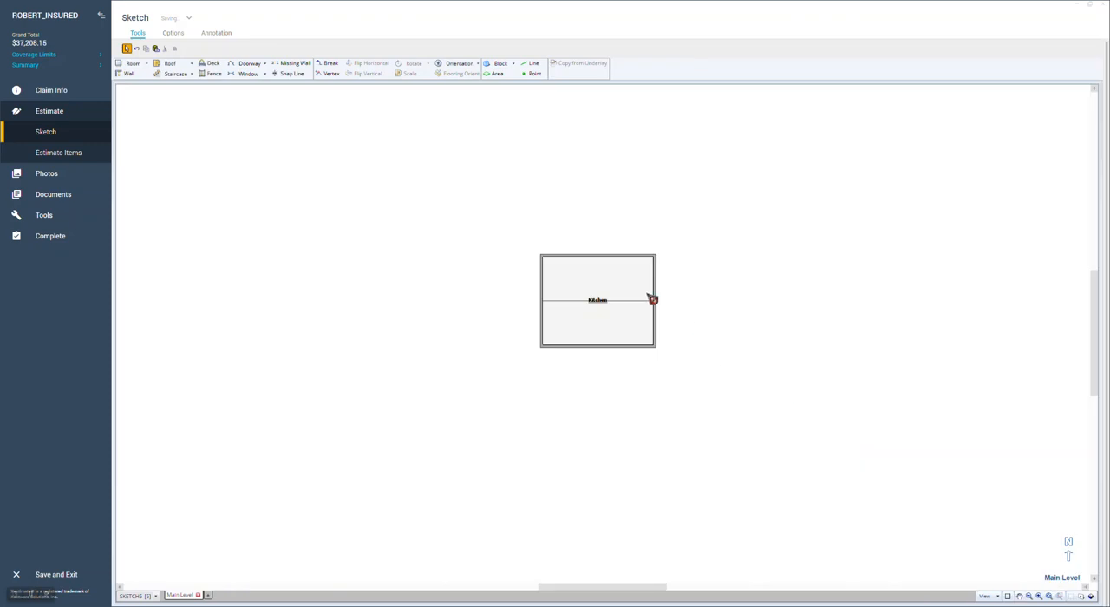
# - Set the Kitchen ceiling's peak height to 14' and its short wall to 6', and check the shape in 3D
pyautogui.click(651, 299)
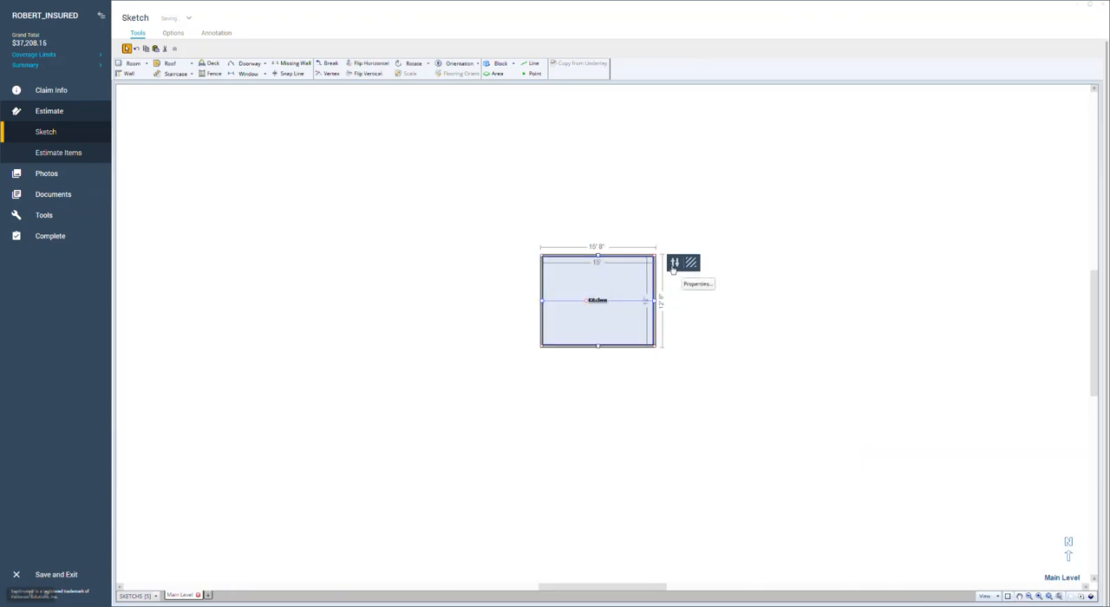
pyautogui.click(674, 264)
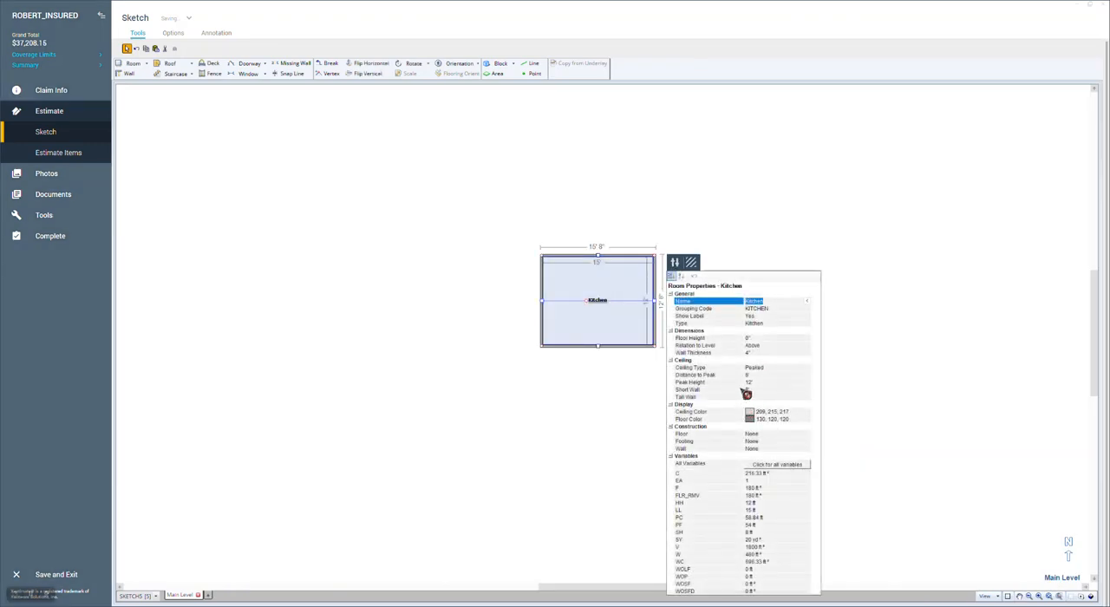
pyautogui.click(752, 382)
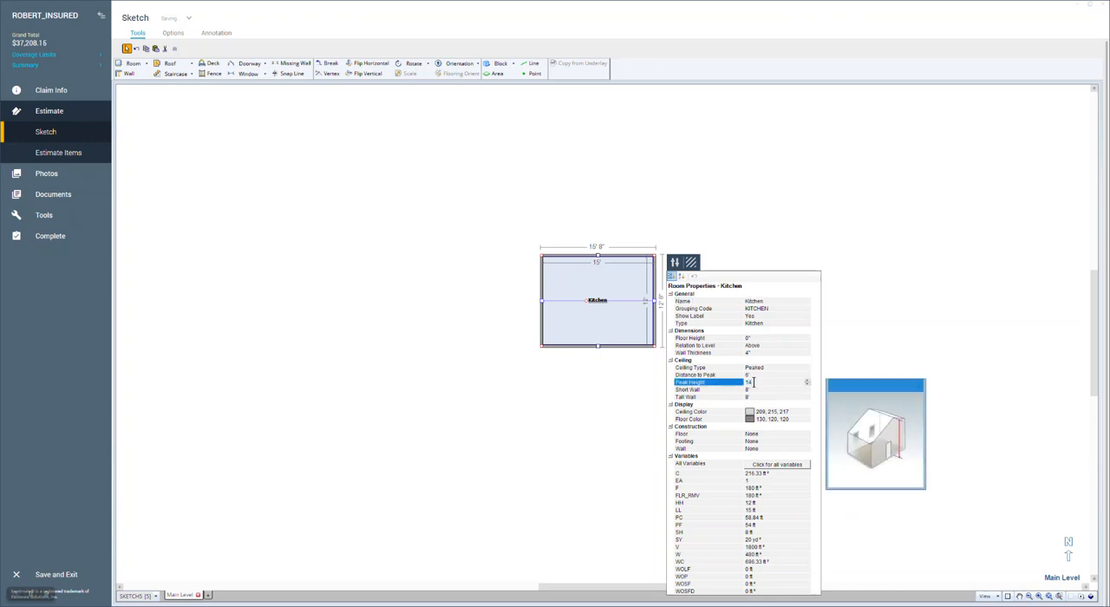
pyautogui.write('14')
pyautogui.click(754, 389)
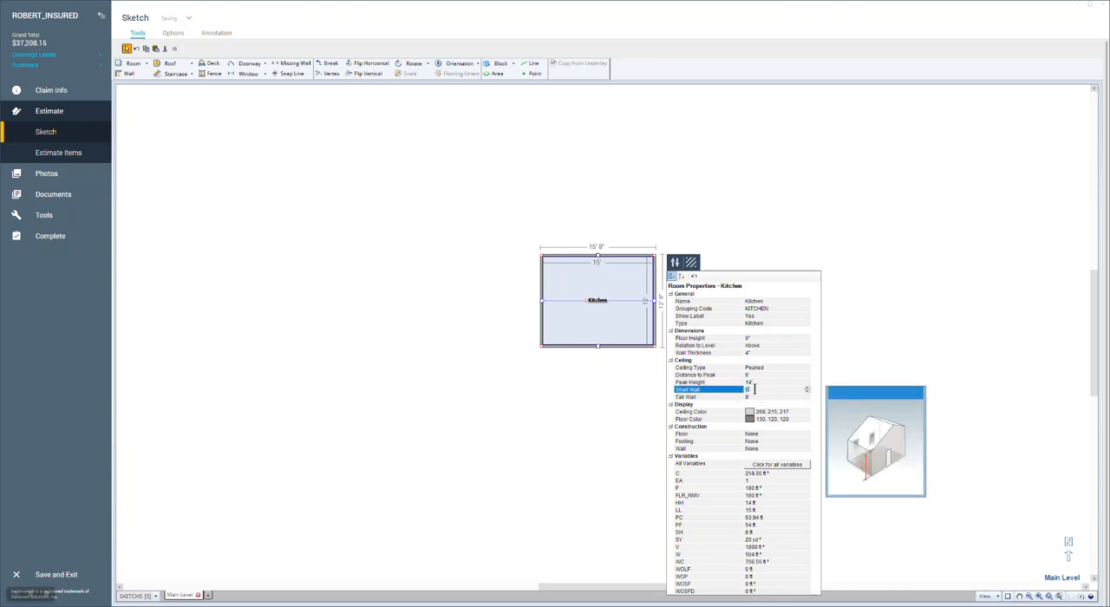
pyautogui.click(866, 356)
pyautogui.click(1091, 596)
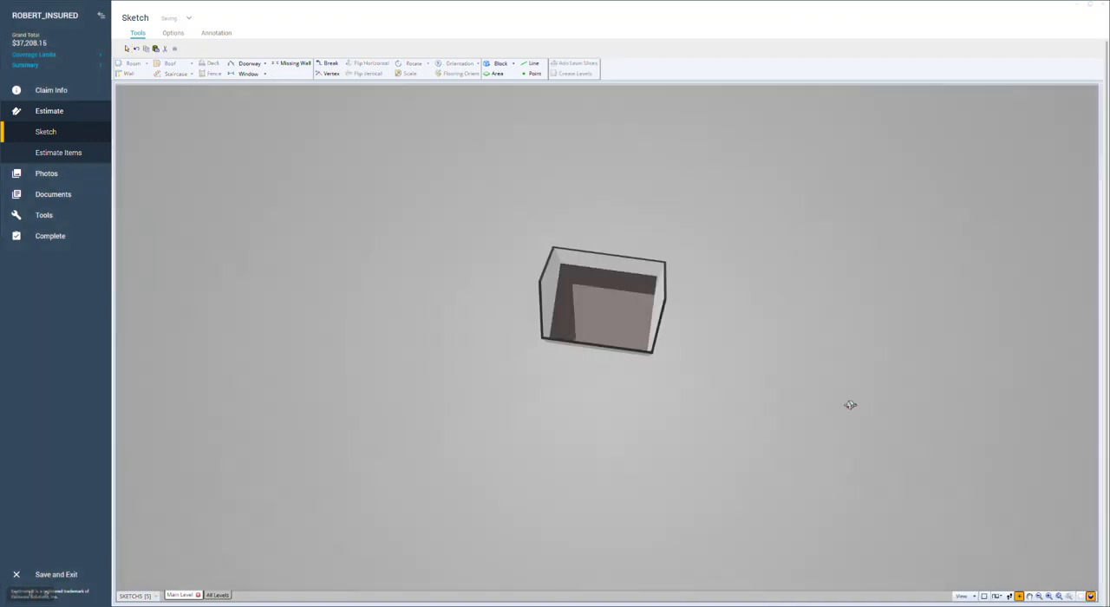
pyautogui.moveTo(850, 405); pyautogui.dragTo(953, 379)
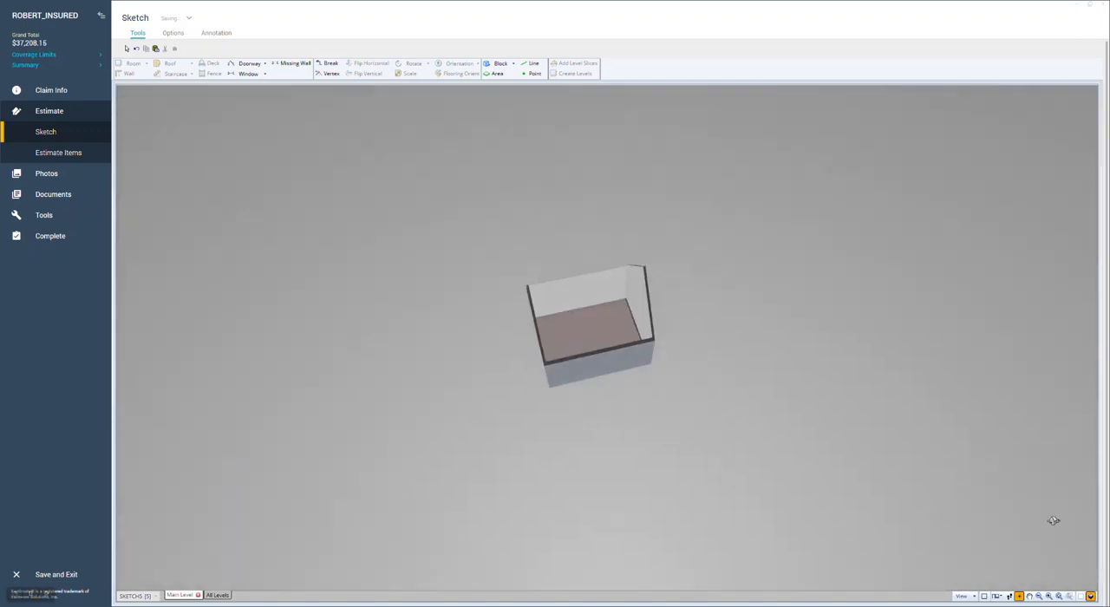
pyautogui.click(1090, 596)
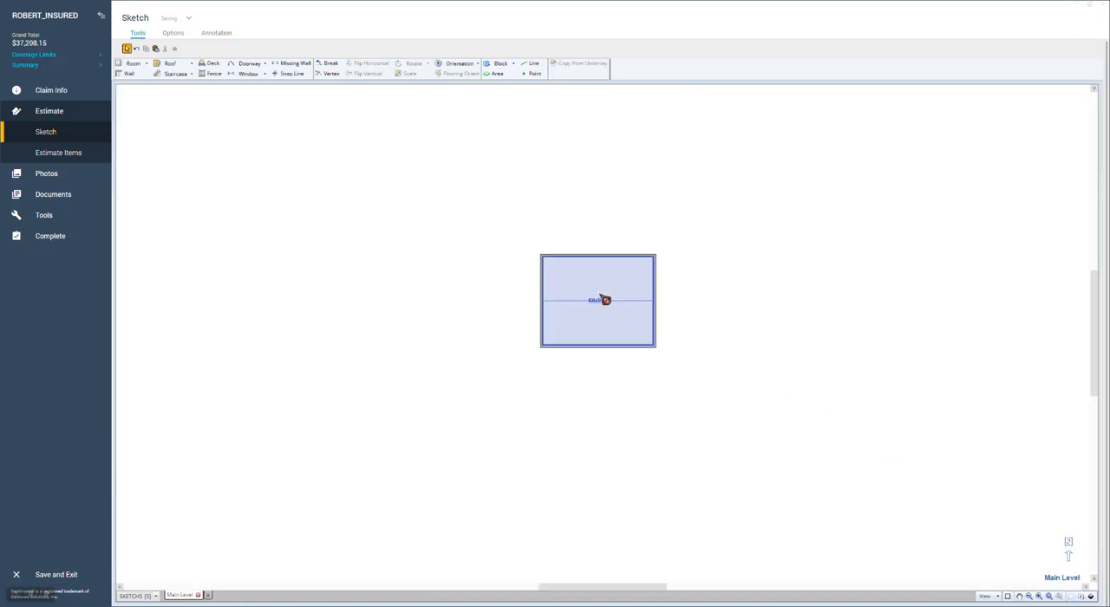
# - Set the Kitchen's ceiling type back to Box with a ceiling height of 8'
pyautogui.click(628, 318)
pyautogui.click(675, 262)
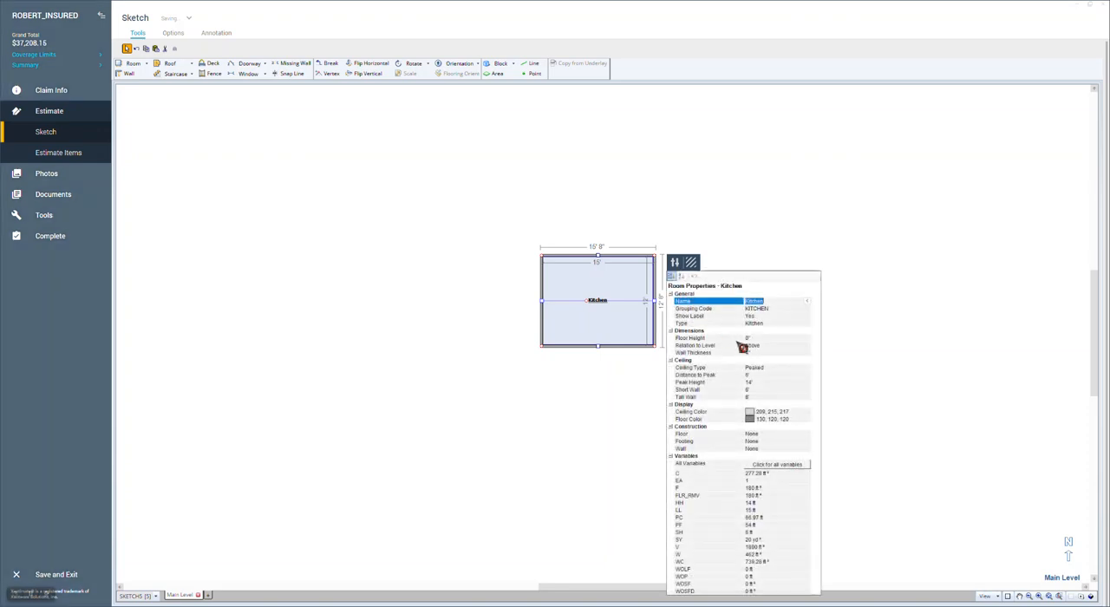
pyautogui.click(761, 366)
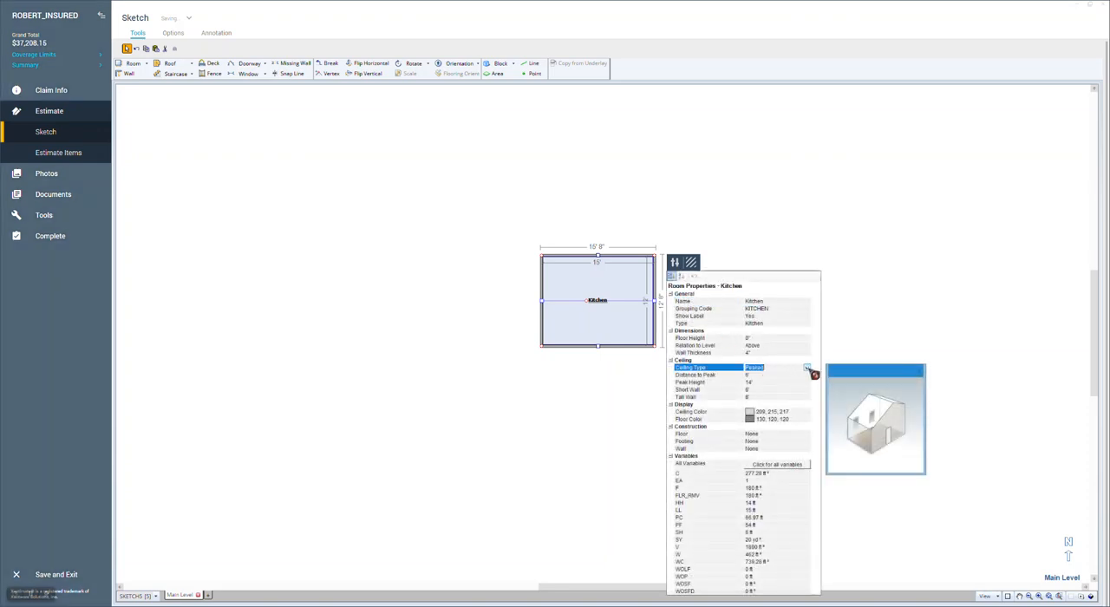
pyautogui.click(806, 371)
pyautogui.click(786, 381)
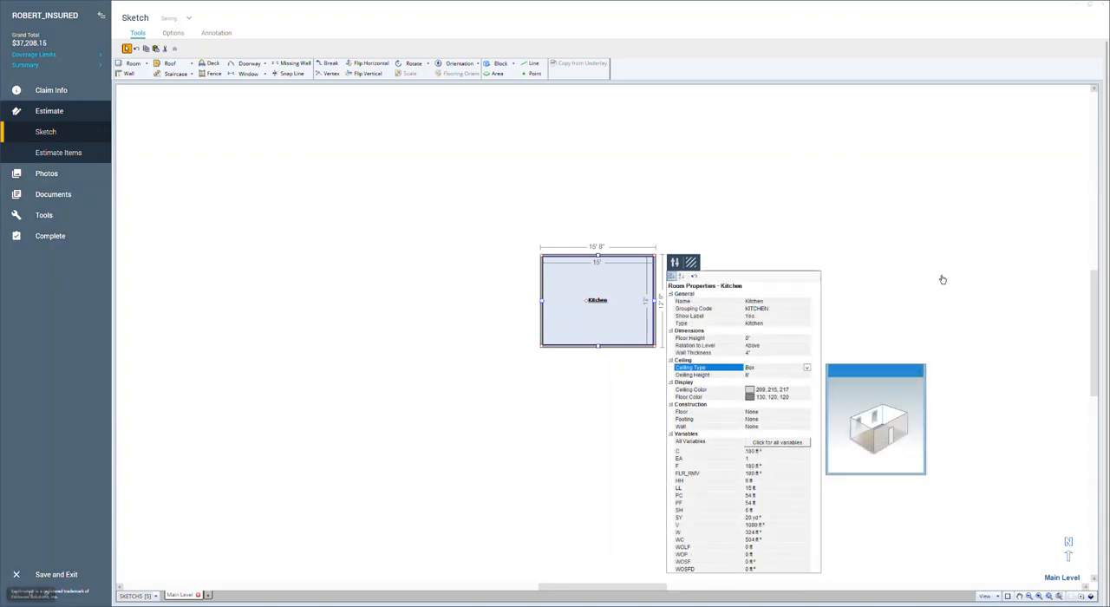
pyautogui.click(747, 375)
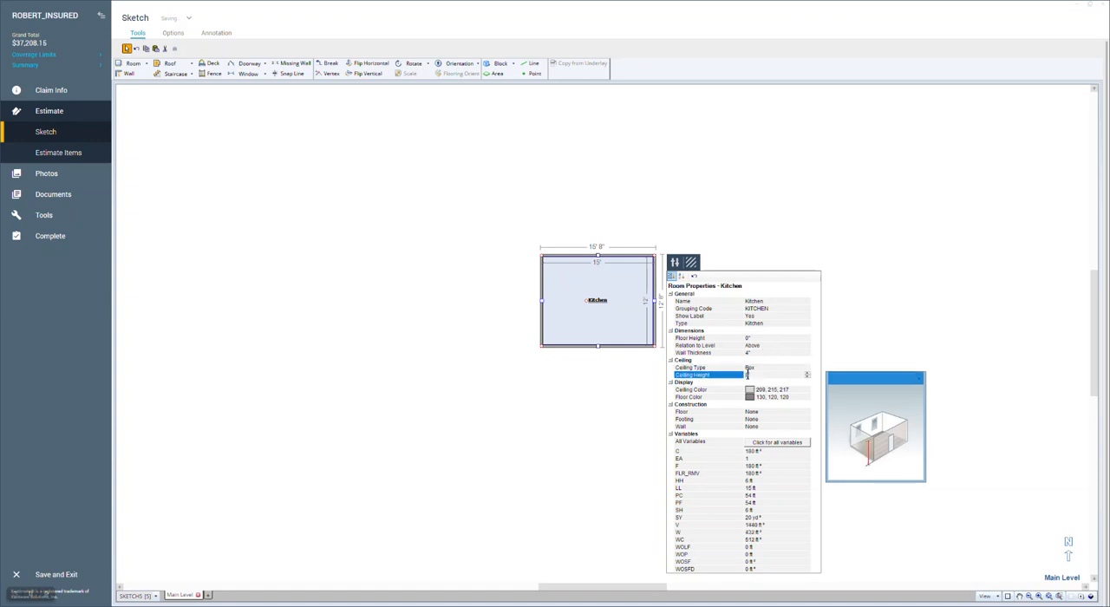
pyautogui.click(871, 220)
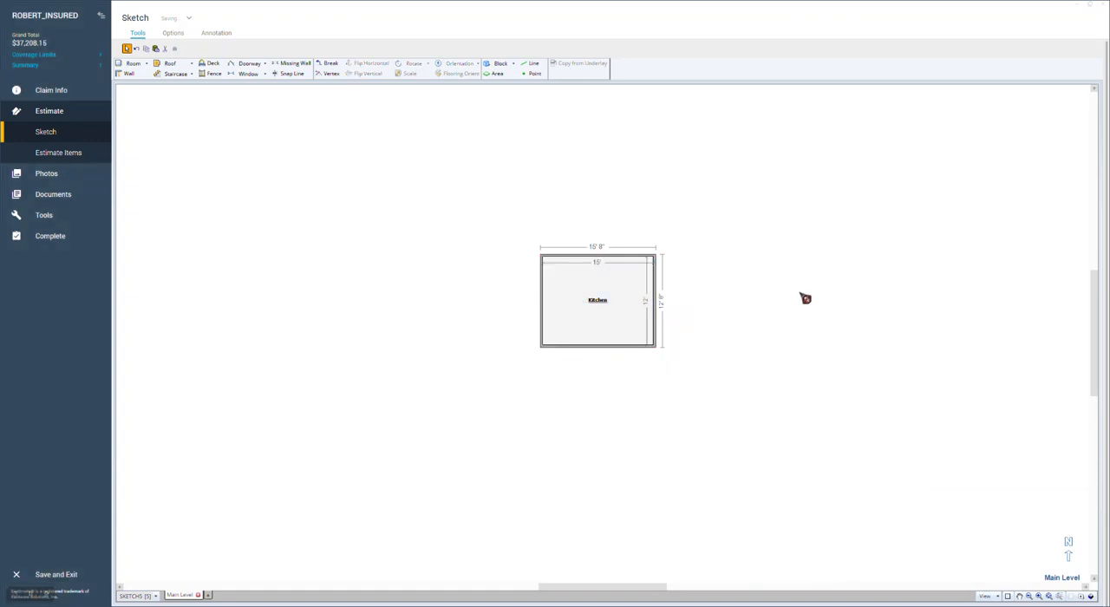
# - Pull the Kitchen's lower-right corner down until the right wall is about 18' 3" long inside, and undo the change
pyautogui.click(639, 325)
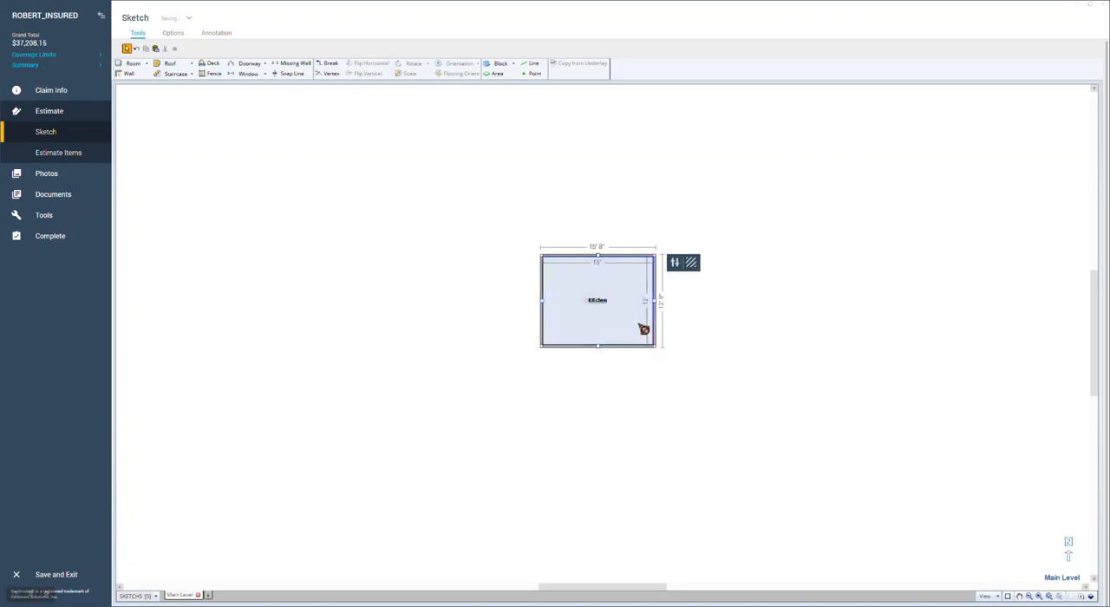
pyautogui.moveTo(654, 346); pyautogui.dragTo(674, 374)
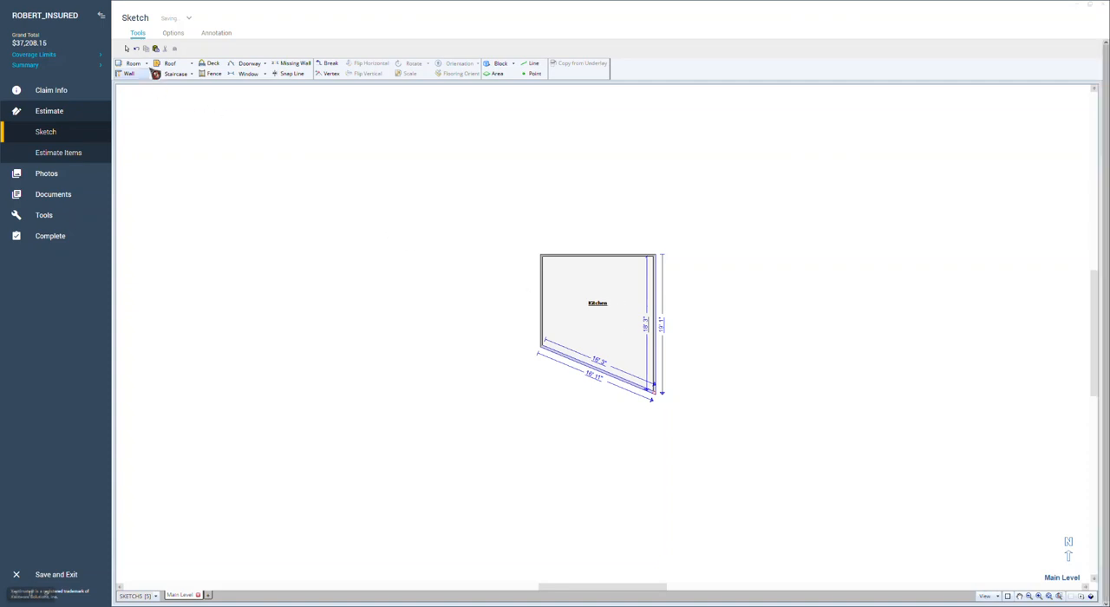
pyautogui.click(145, 49)
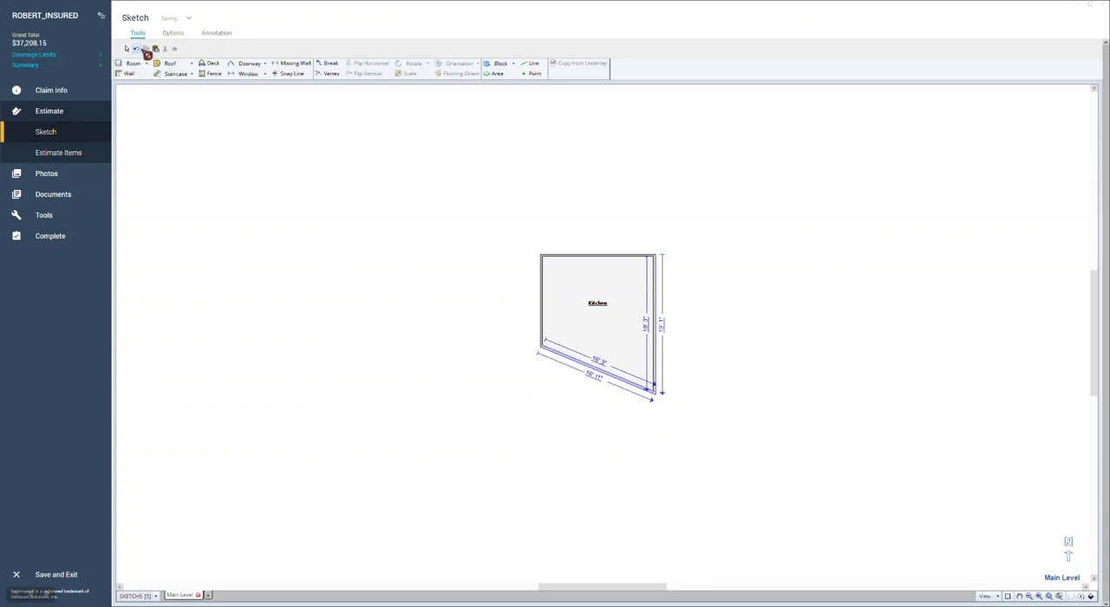
# - Enlarge the Kitchen to about 27' 7" by 19' 2" inside by moving its lower and right walls outward
pyautogui.click(617, 315)
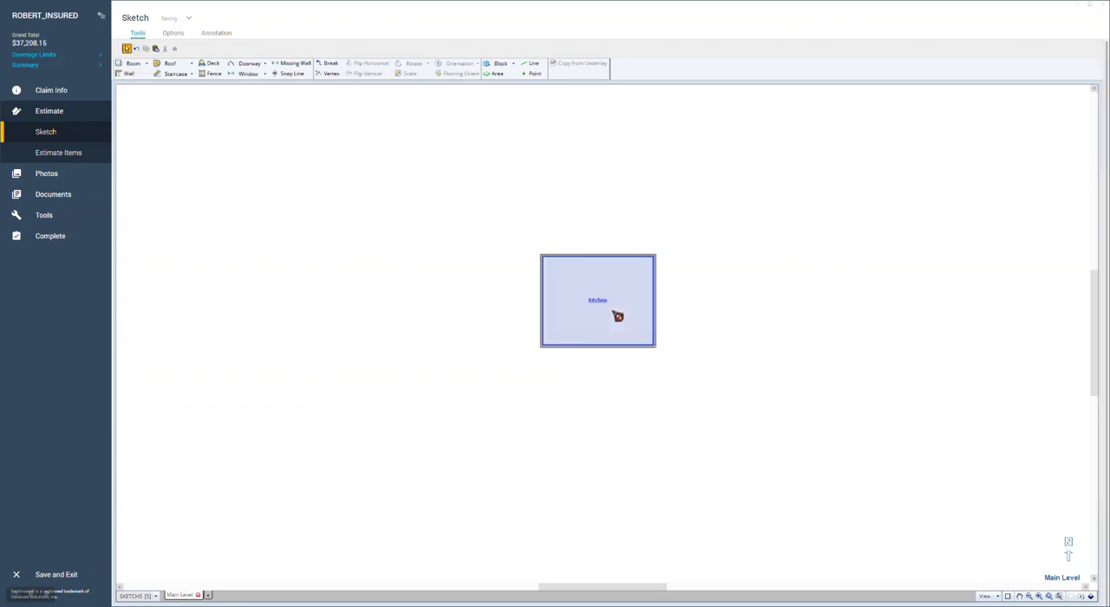
pyautogui.scroll(2, 617, 316)
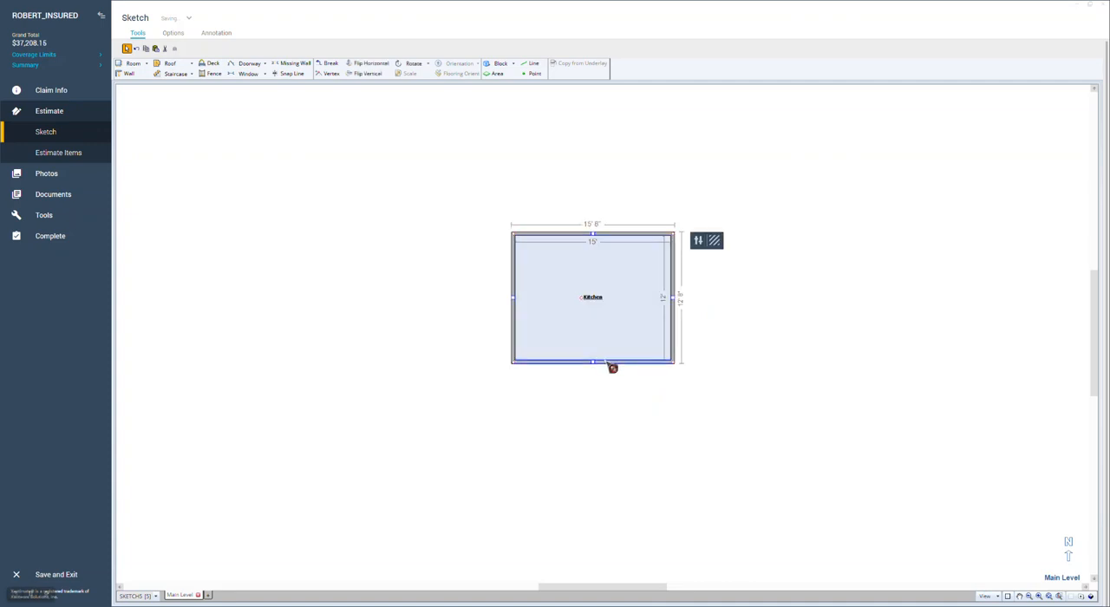
pyautogui.moveTo(611, 363); pyautogui.dragTo(593, 436)
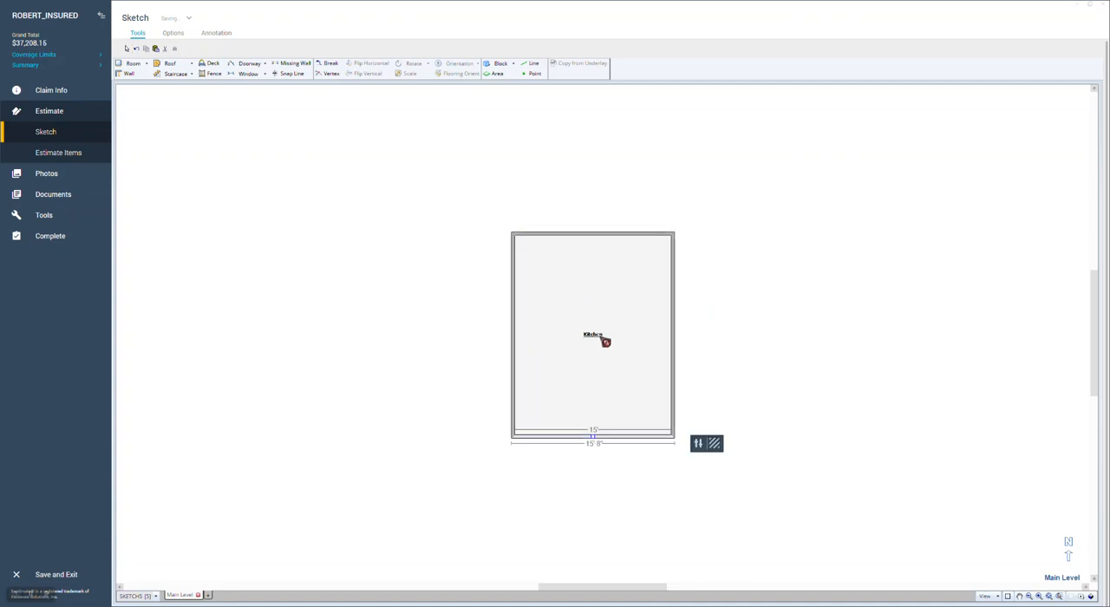
pyautogui.moveTo(682, 339); pyautogui.dragTo(805, 339)
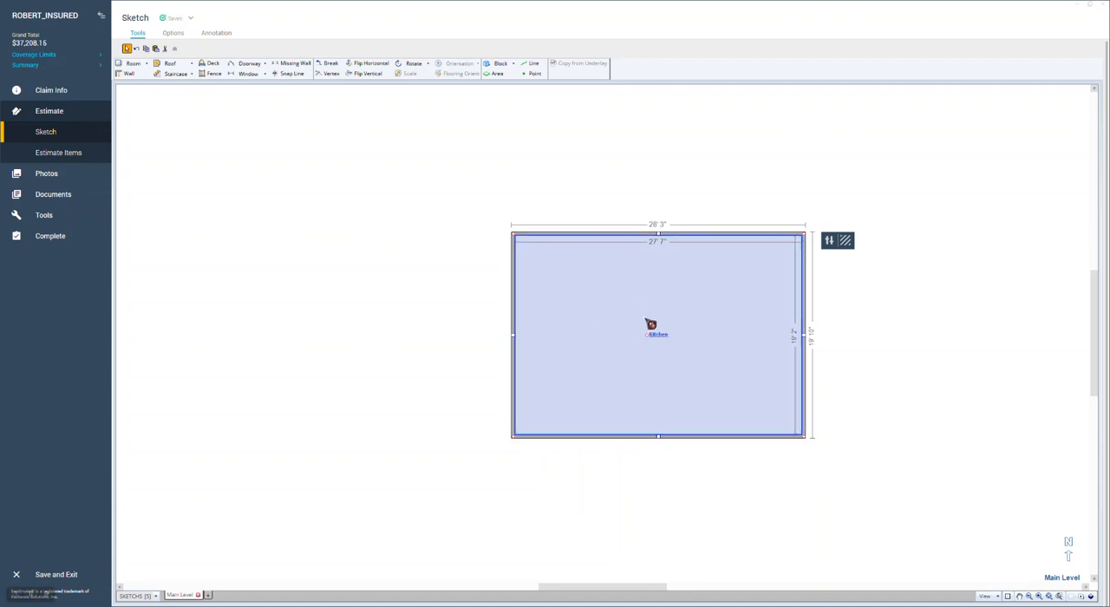
# - Rename the Kitchen room as Master Bedroom
pyautogui.click(666, 342)
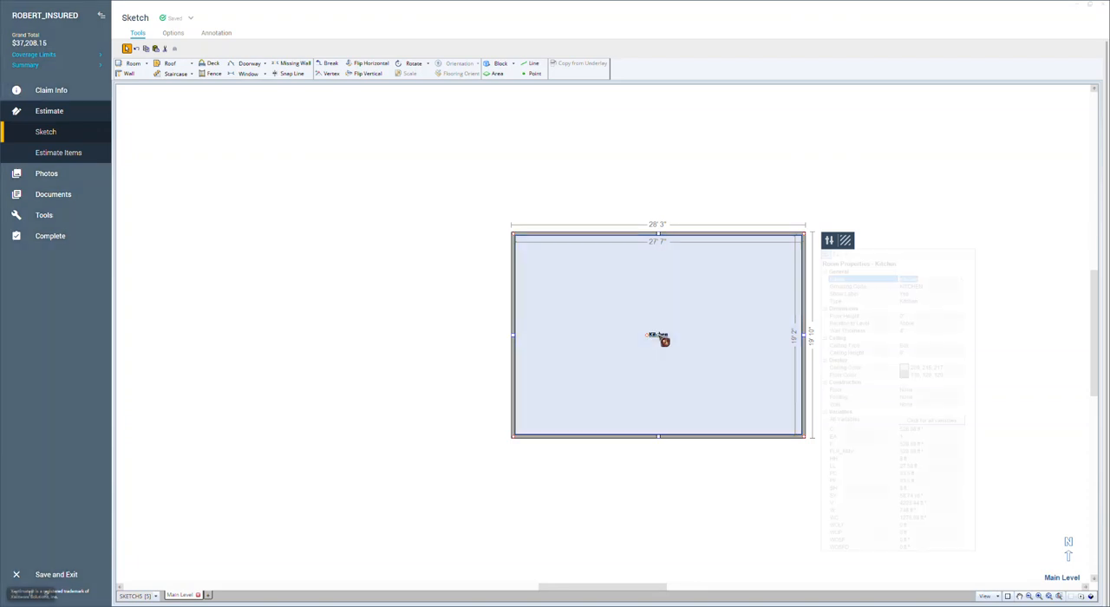
pyautogui.write('Bedroom')
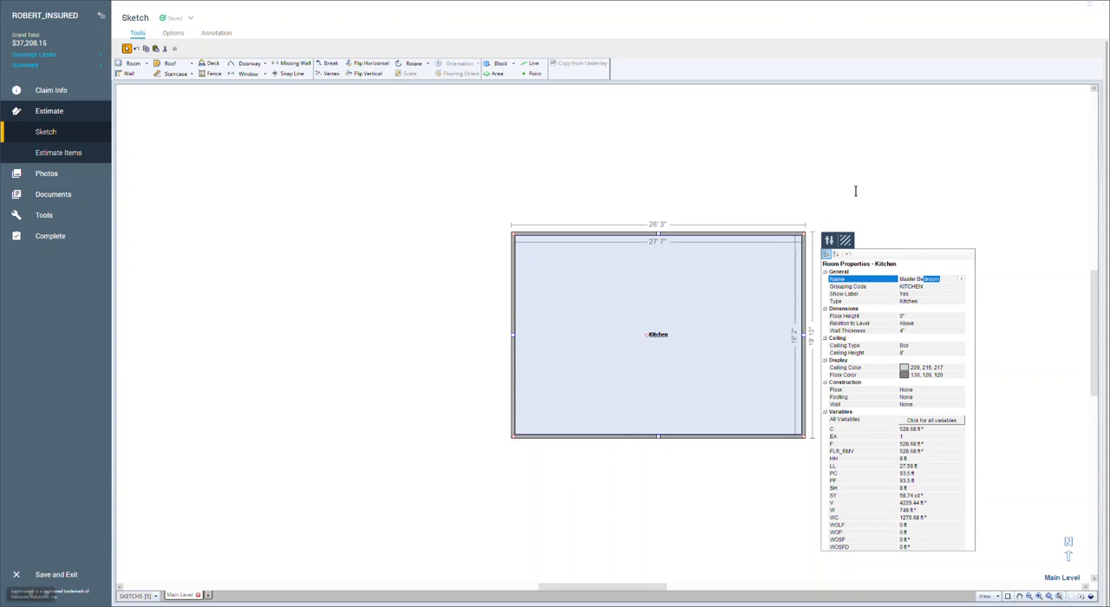
pyautogui.press('Return')
pyautogui.click(865, 198)
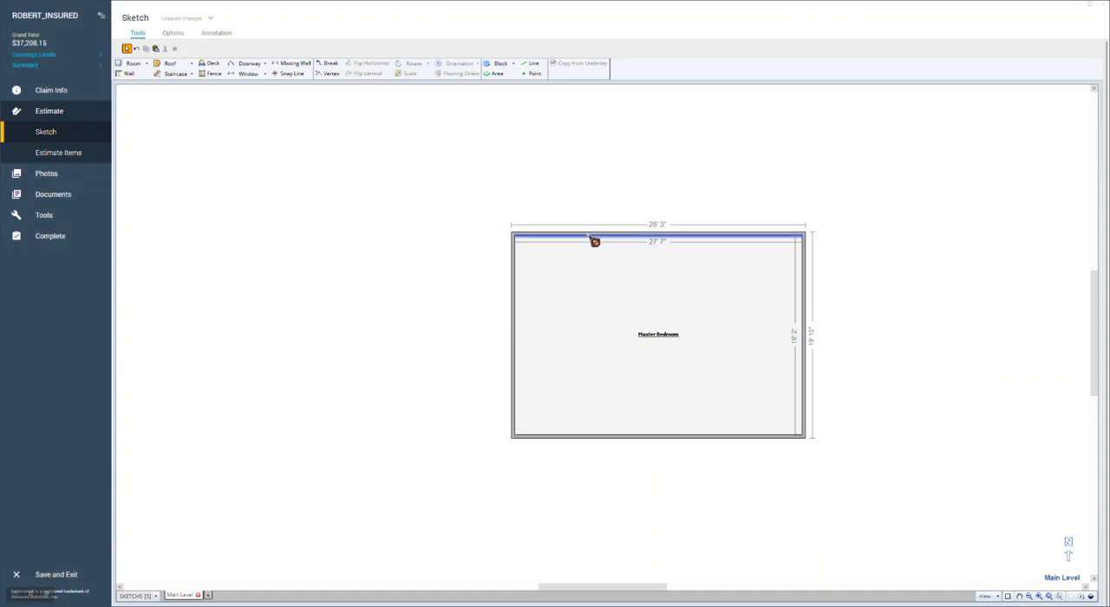
pyautogui.click(132, 63)
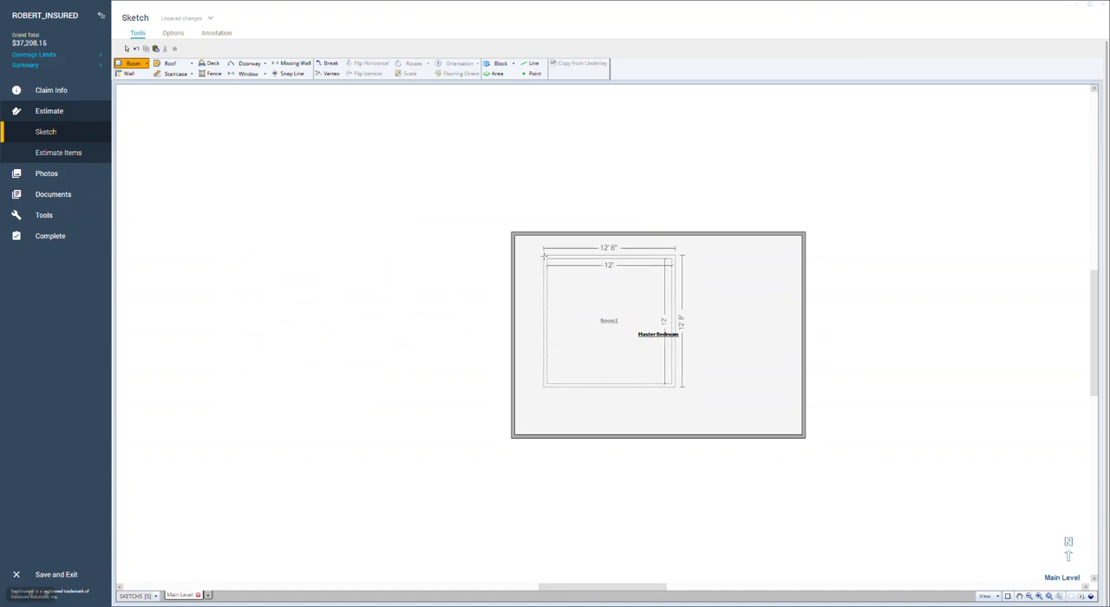
pyautogui.press('Escape')
pyautogui.click(132, 63)
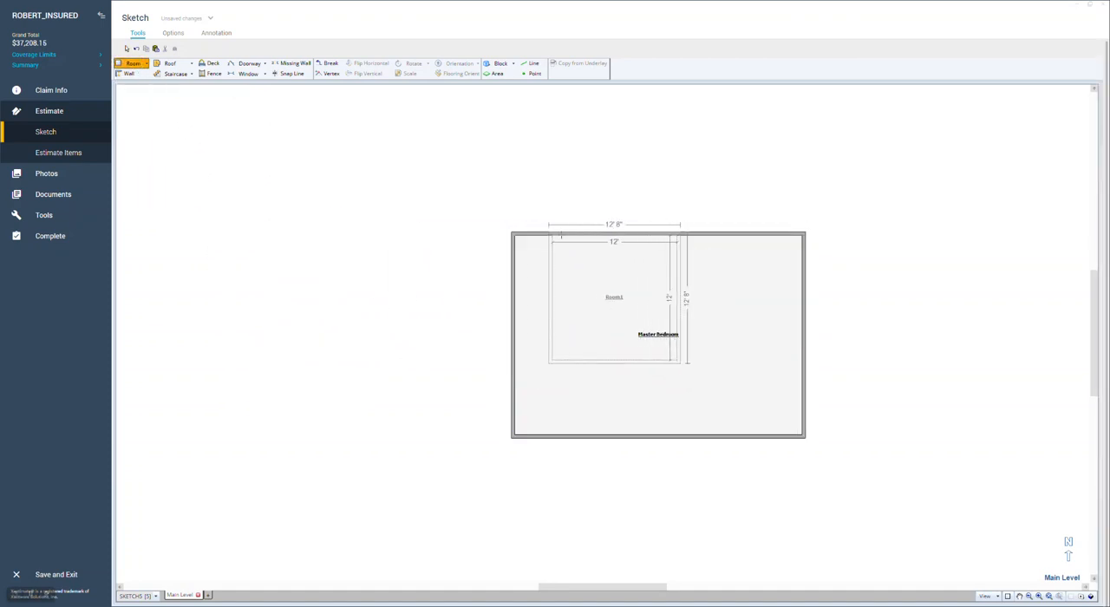
pyautogui.press('Escape')
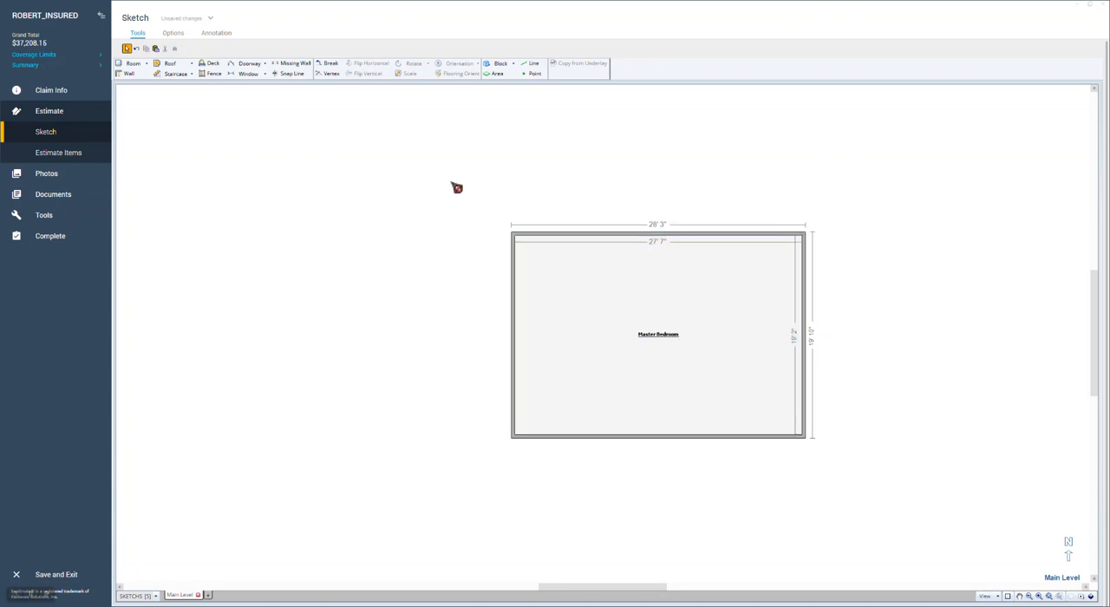
# - Break the Master Bedroom's upper wall about 8' 2" from the left corner, recess that section about 5' 4", and add a room in the notch
pyautogui.click(329, 64)
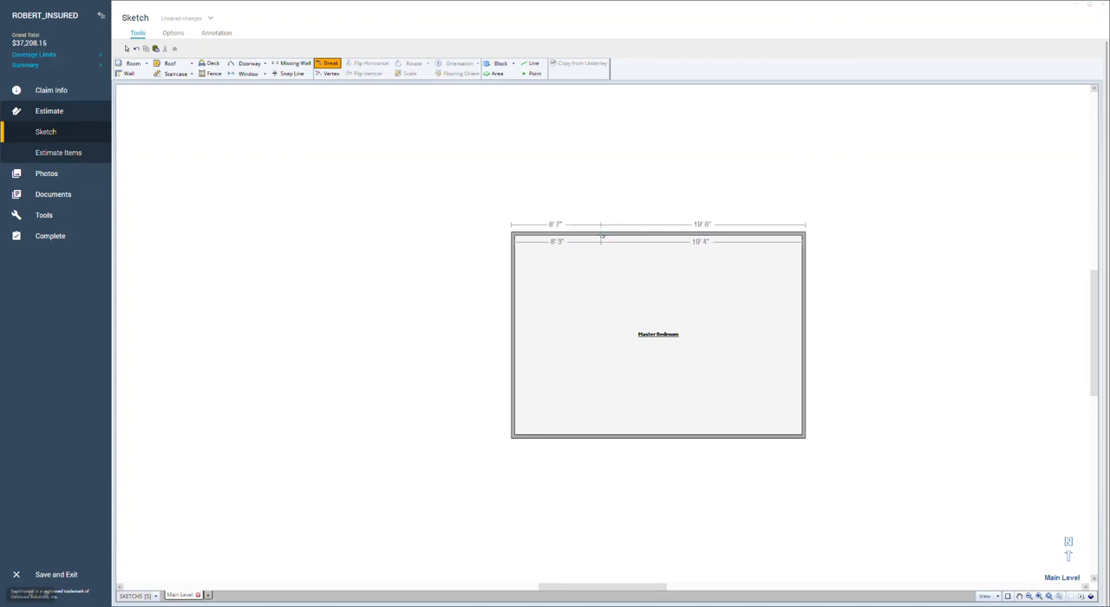
pyautogui.click(598, 236)
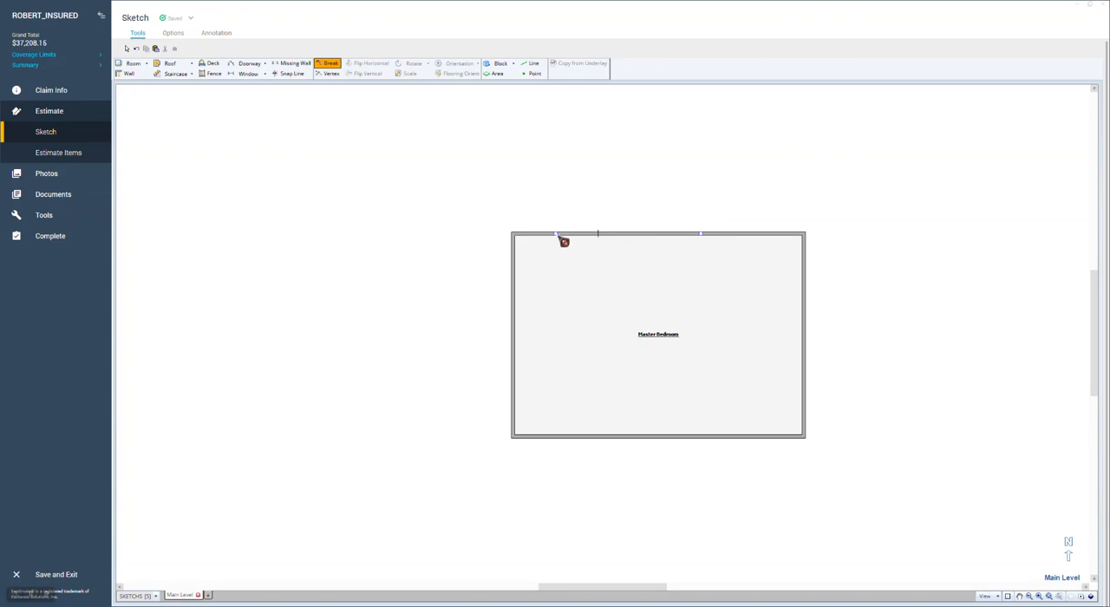
pyautogui.moveTo(554, 246); pyautogui.dragTo(554, 288)
pyautogui.click(656, 341)
pyautogui.click(572, 291)
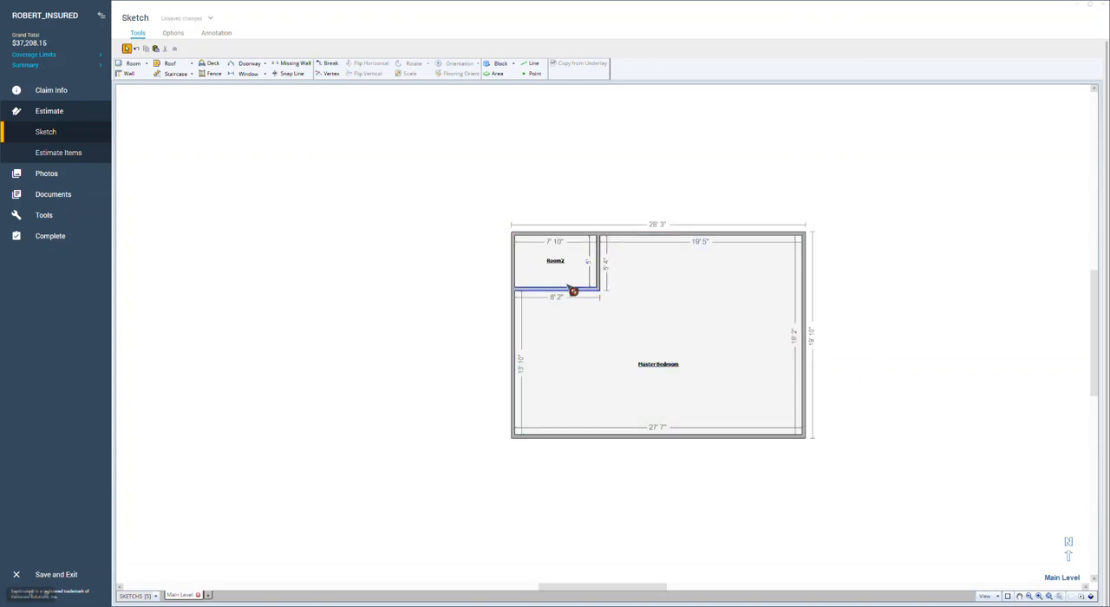
# - Rename the small room in the Master Bedroom's upper-left notch as Closet
pyautogui.doubleClick(556, 264)
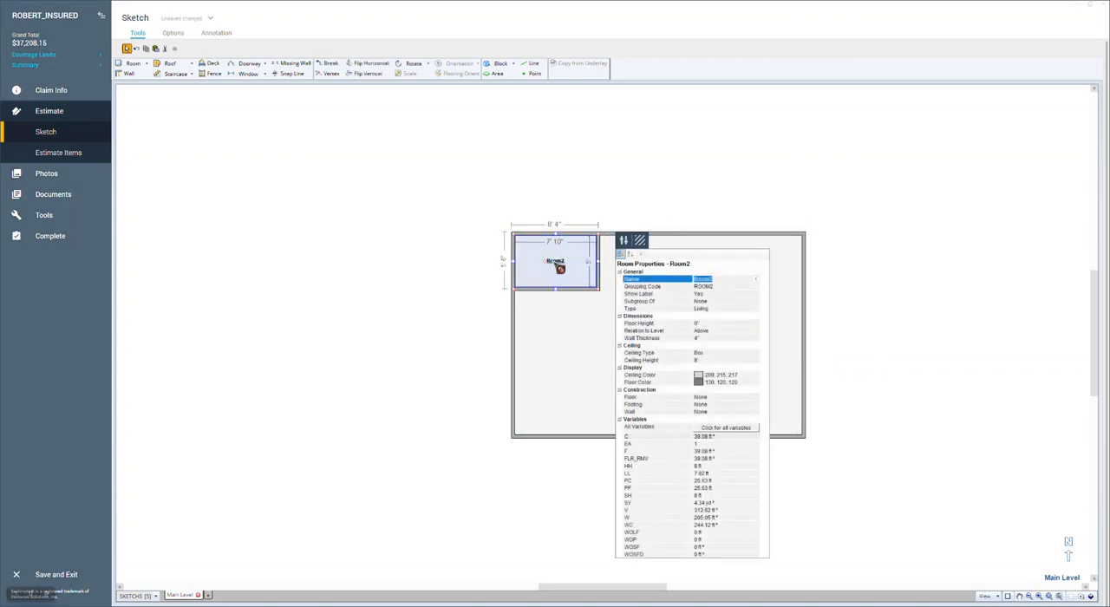
pyautogui.write('Closet')
pyautogui.press('Return')
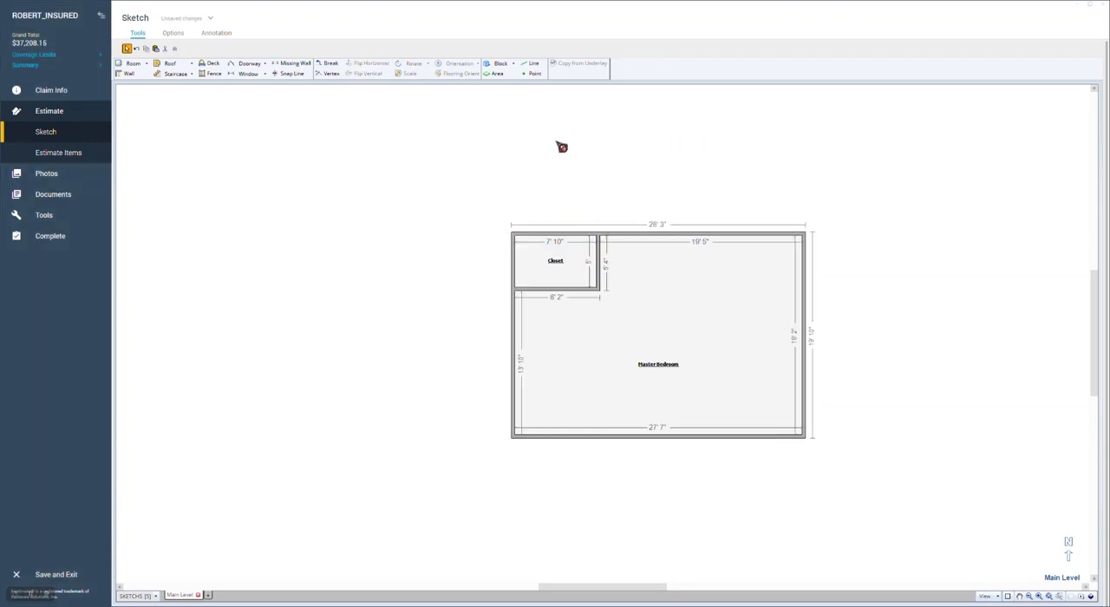
# - Delete the Closet and move the recessed wall section back up in line with the Master Bedroom's upper wall
pyautogui.click(564, 260)
pyautogui.press('Delete')
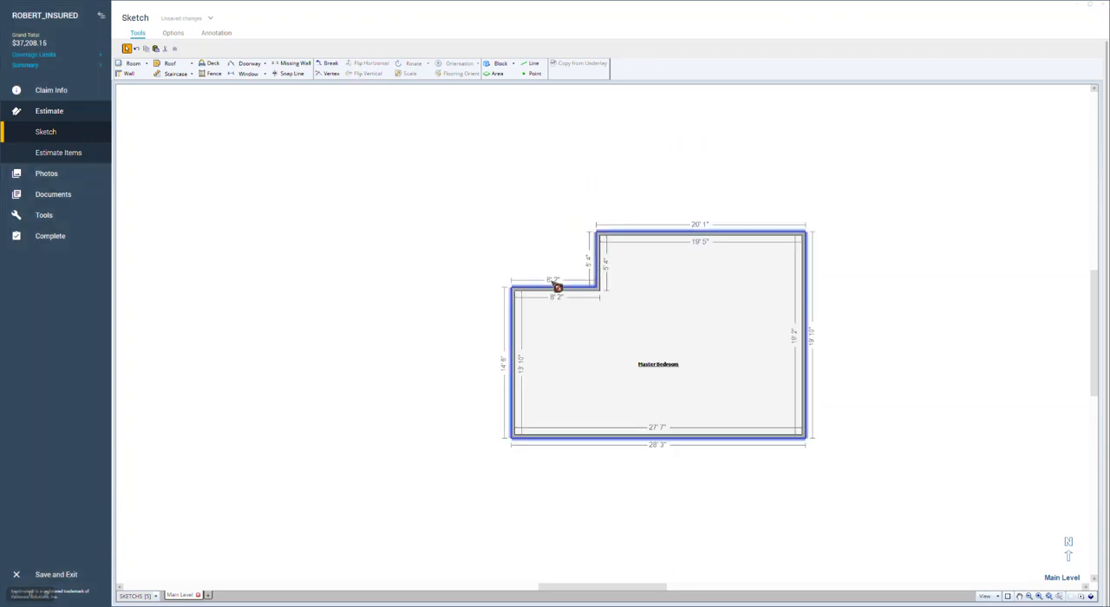
pyautogui.click(559, 290)
pyautogui.moveTo(556, 289); pyautogui.dragTo(600, 220)
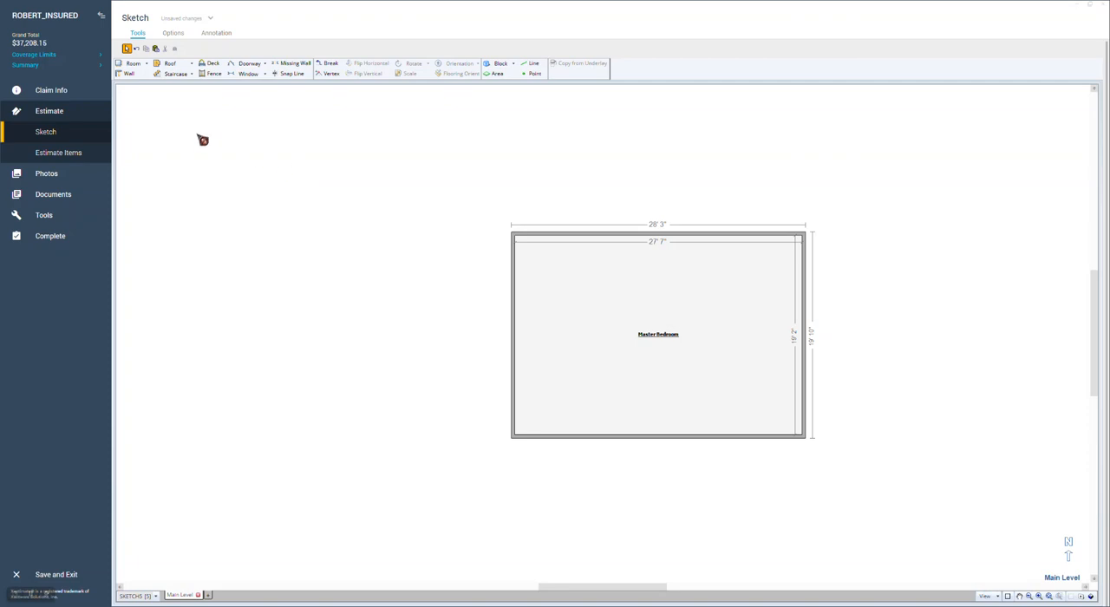
# - Enclose the Master Bedroom's upper-left corner with a wall starting 5' down the left wall, running about 8' 2" right and up to the upper wall
pyautogui.click(130, 73)
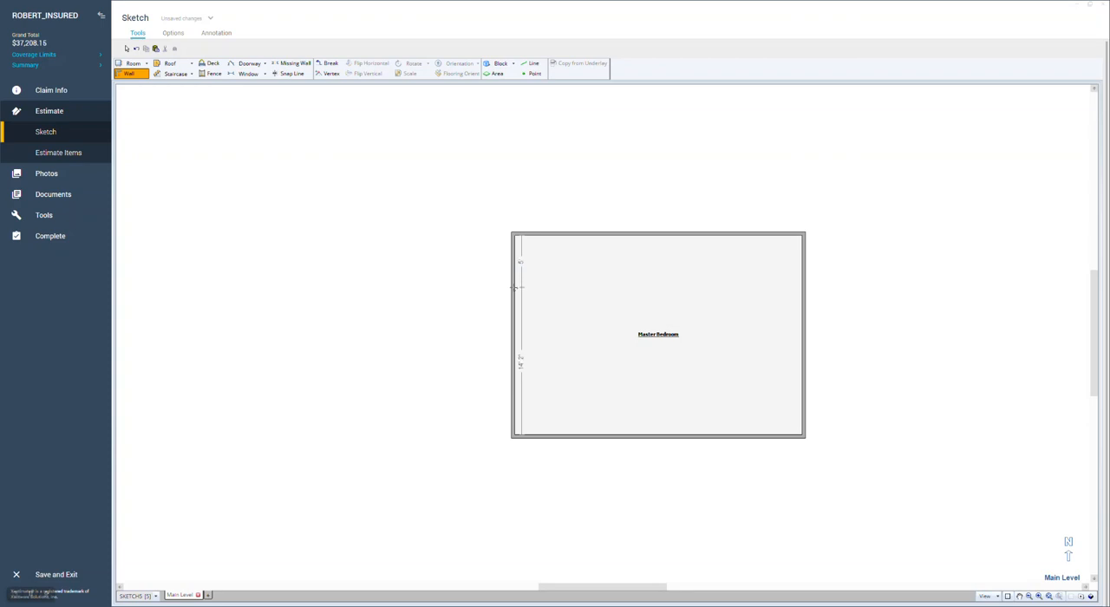
pyautogui.click(515, 287)
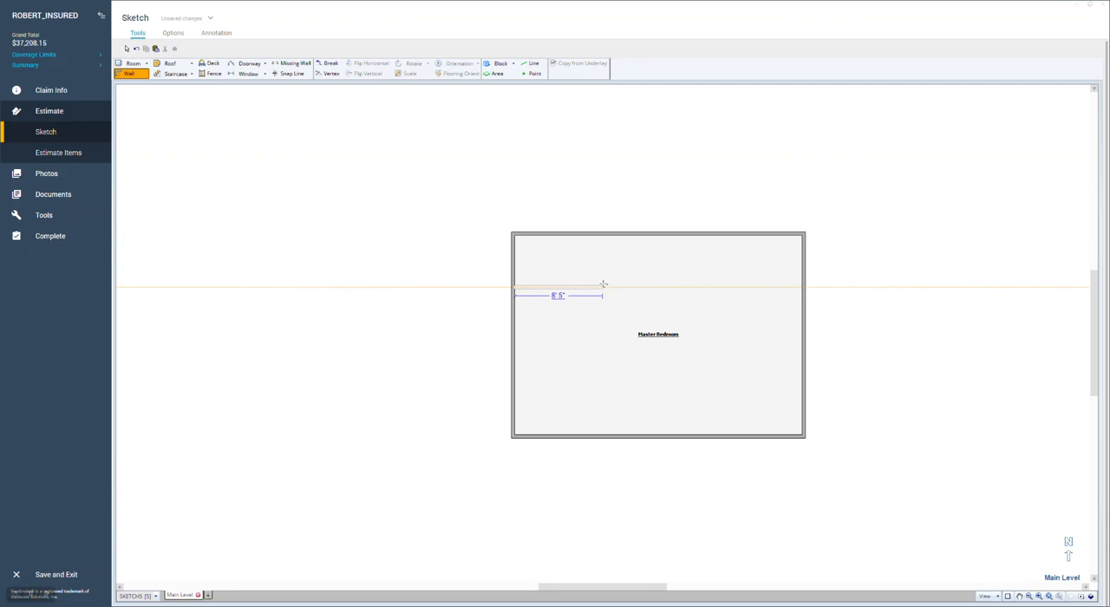
pyautogui.click(598, 286)
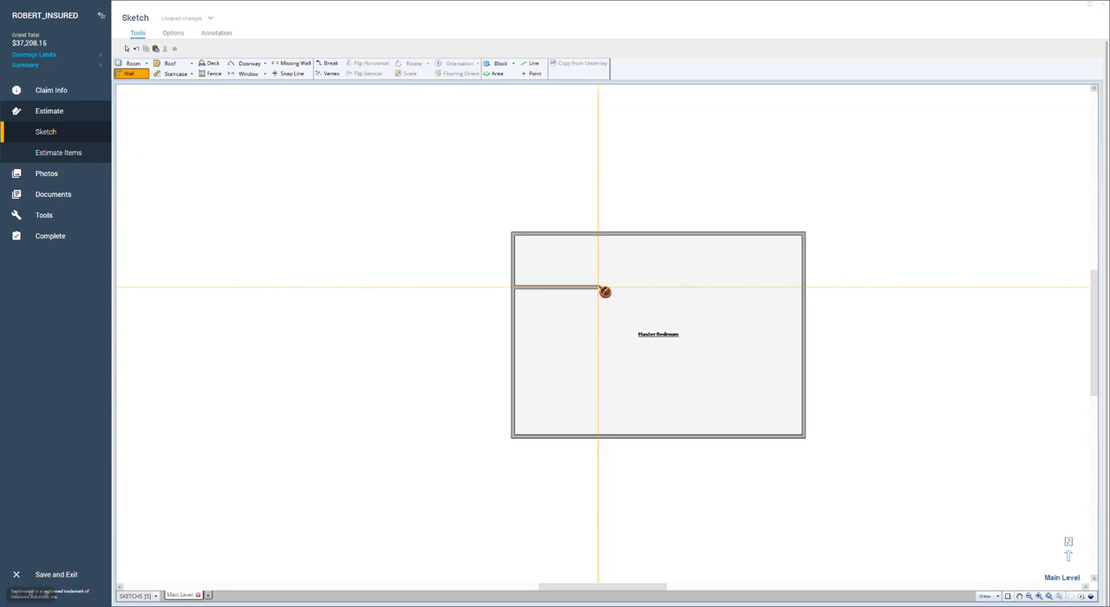
pyautogui.click(598, 234)
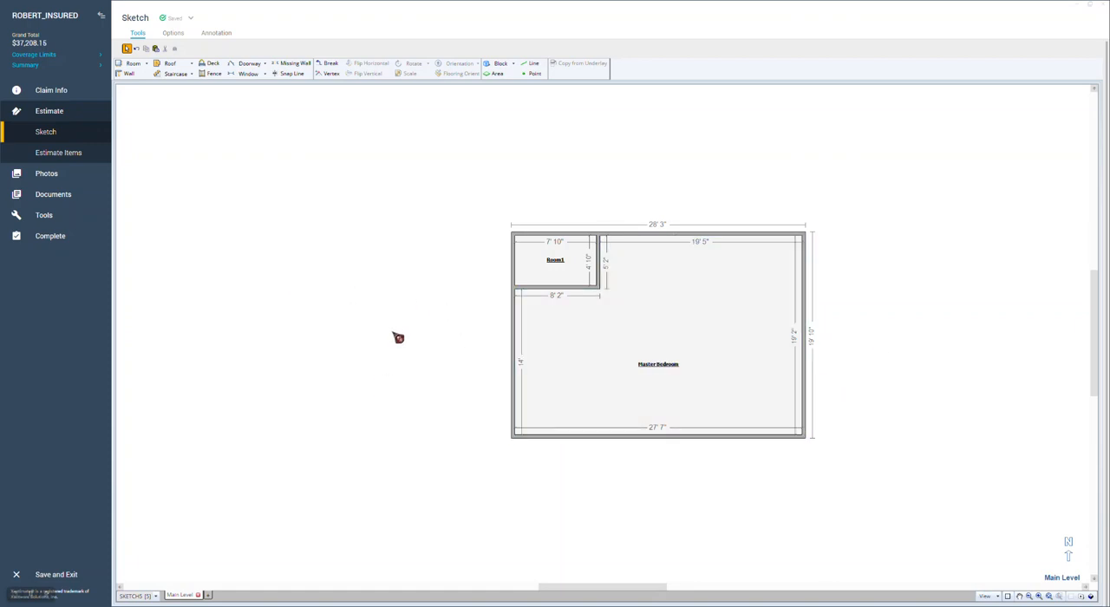
# - Enlarge the Master Bedroom to about 43' 4" by 28' 4" and its corner room to about 11' 11" by 7' 10" by moving their walls
pyautogui.click(651, 362)
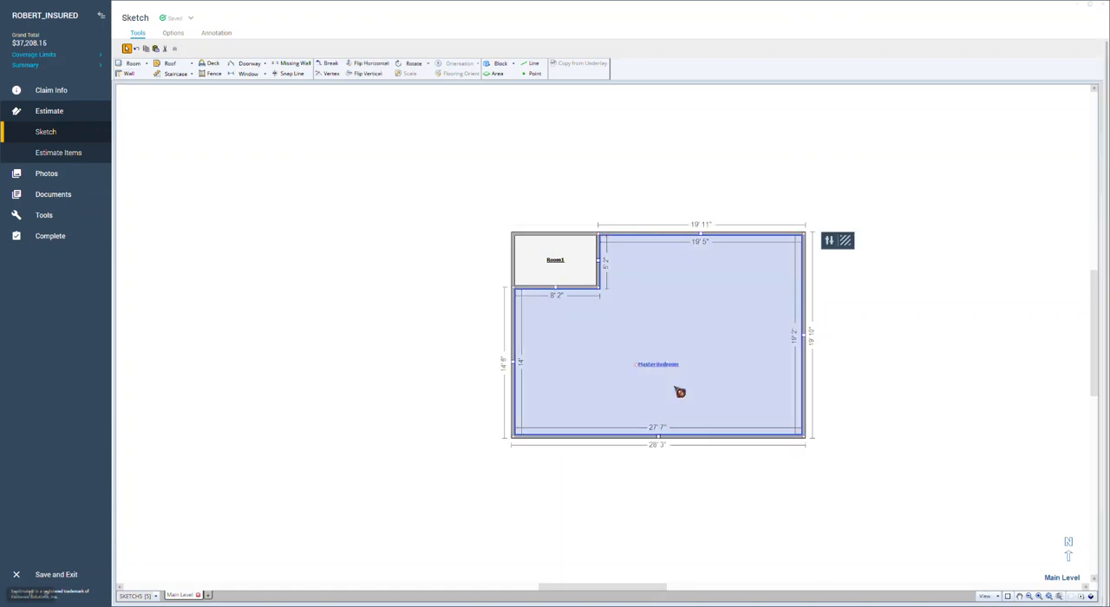
pyautogui.moveTo(656, 435); pyautogui.dragTo(659, 531)
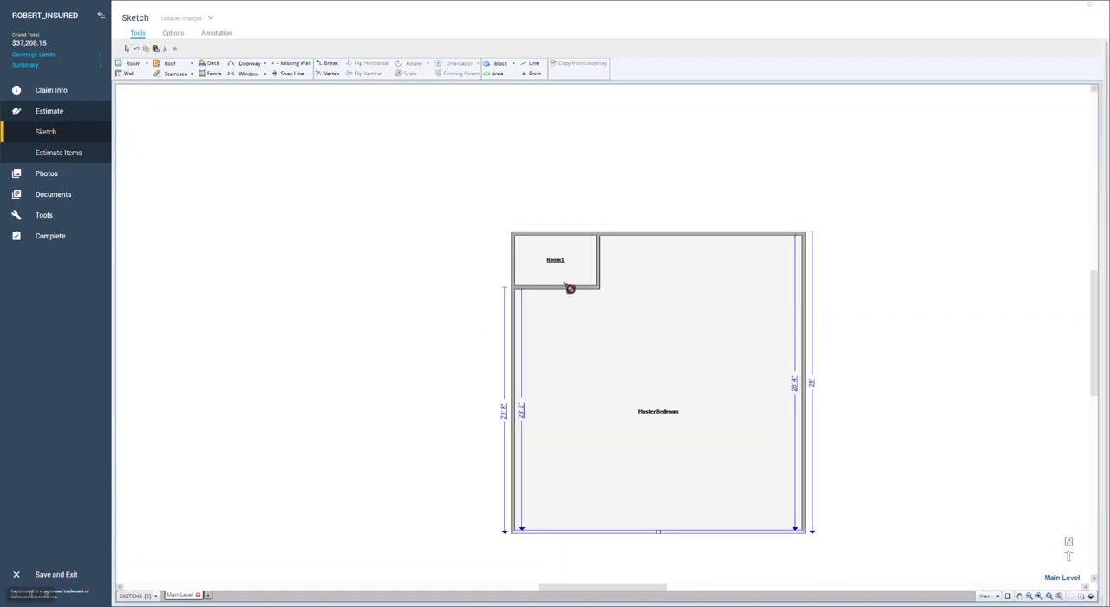
pyautogui.click(567, 289)
pyautogui.moveTo(563, 292); pyautogui.dragTo(563, 318)
pyautogui.click(564, 284)
pyautogui.moveTo(598, 278); pyautogui.dragTo(649, 287)
pyautogui.click(808, 394)
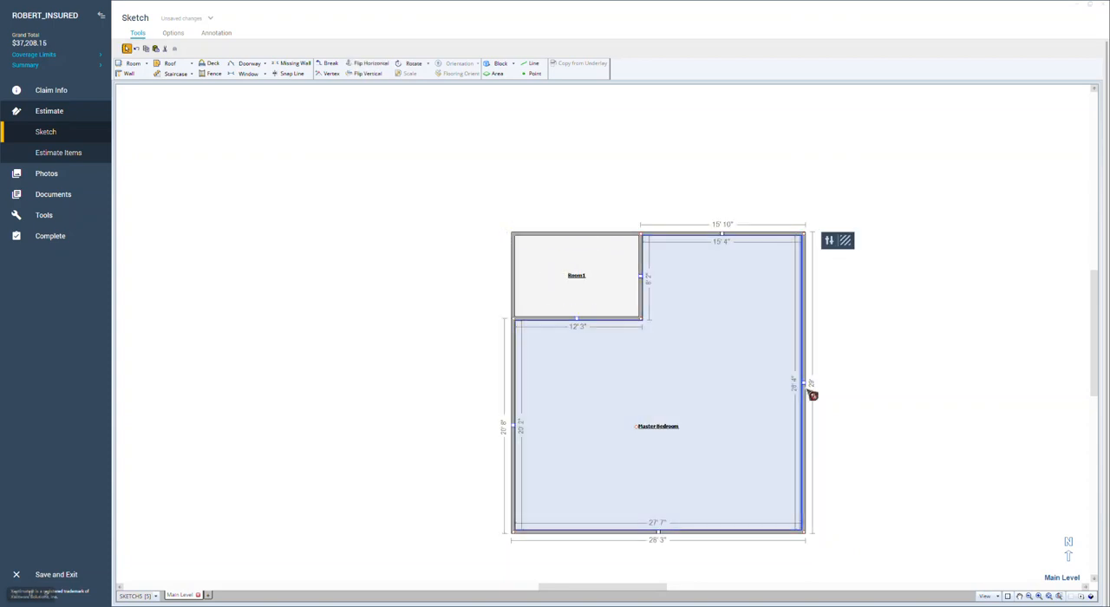
pyautogui.moveTo(806, 384); pyautogui.dragTo(967, 374)
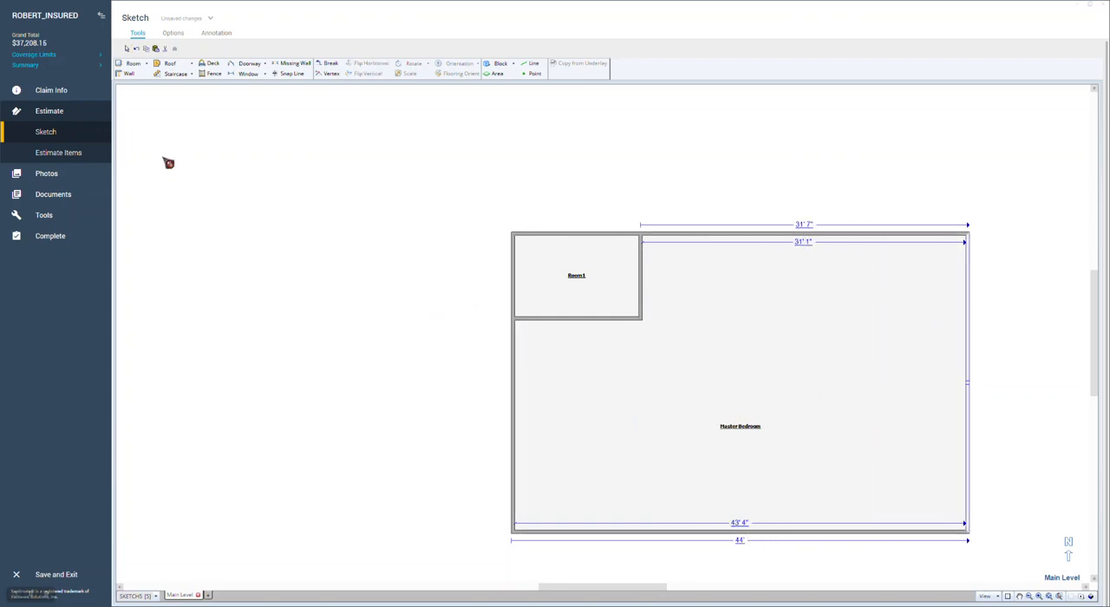
# - Enclose the upper-right corner with connected walls: about 9' 8" down, a 7' 2" diagonal, 5' 3" right, 3' 10" down, and across to the right wall
pyautogui.click(136, 73)
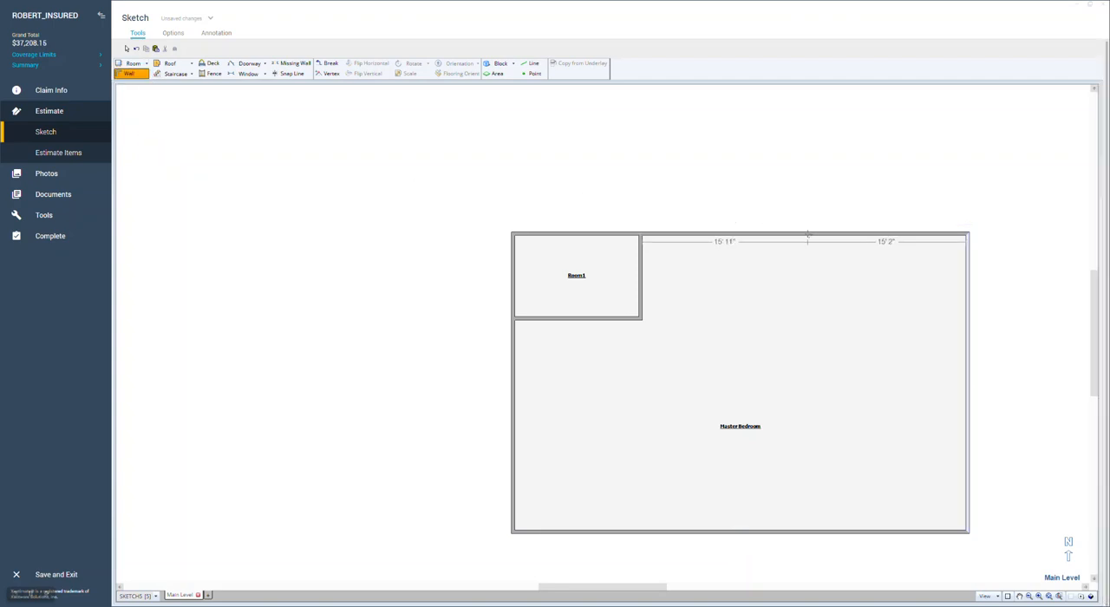
pyautogui.click(806, 335)
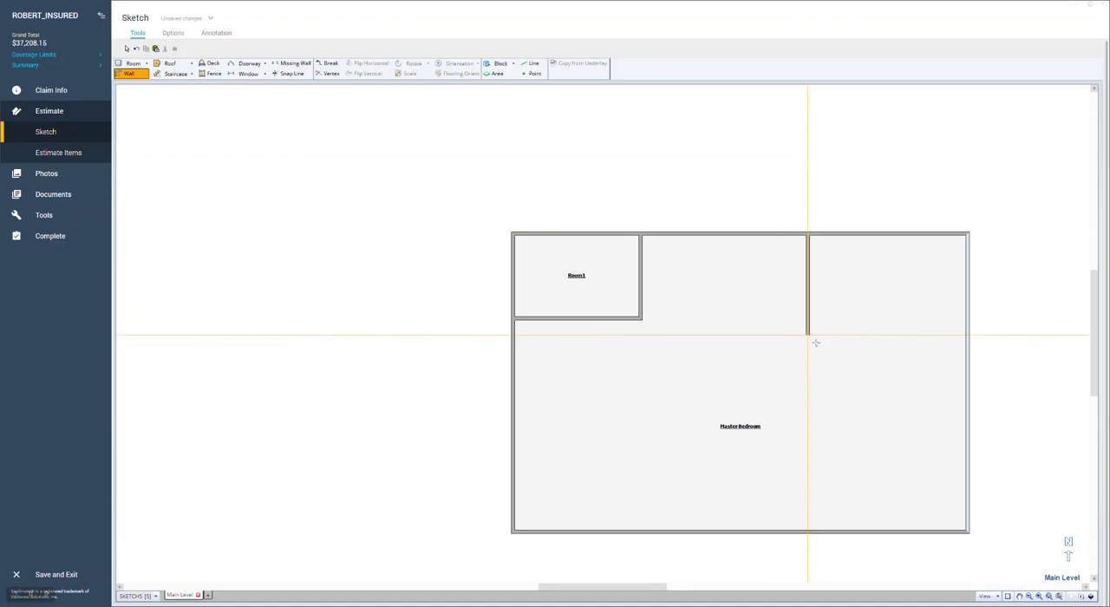
pyautogui.click(867, 383)
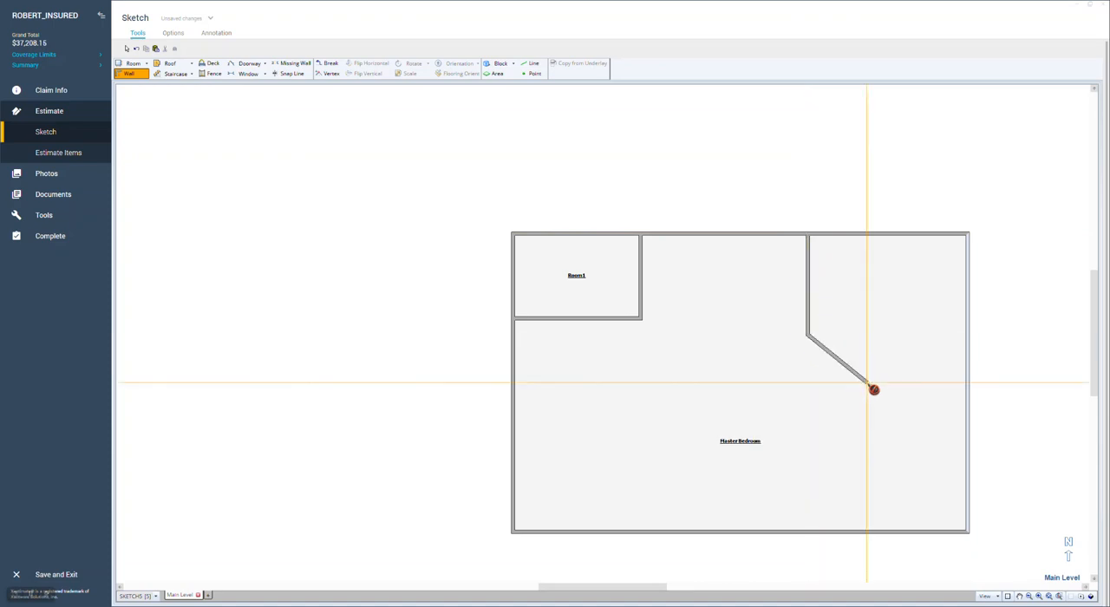
pyautogui.click(922, 383)
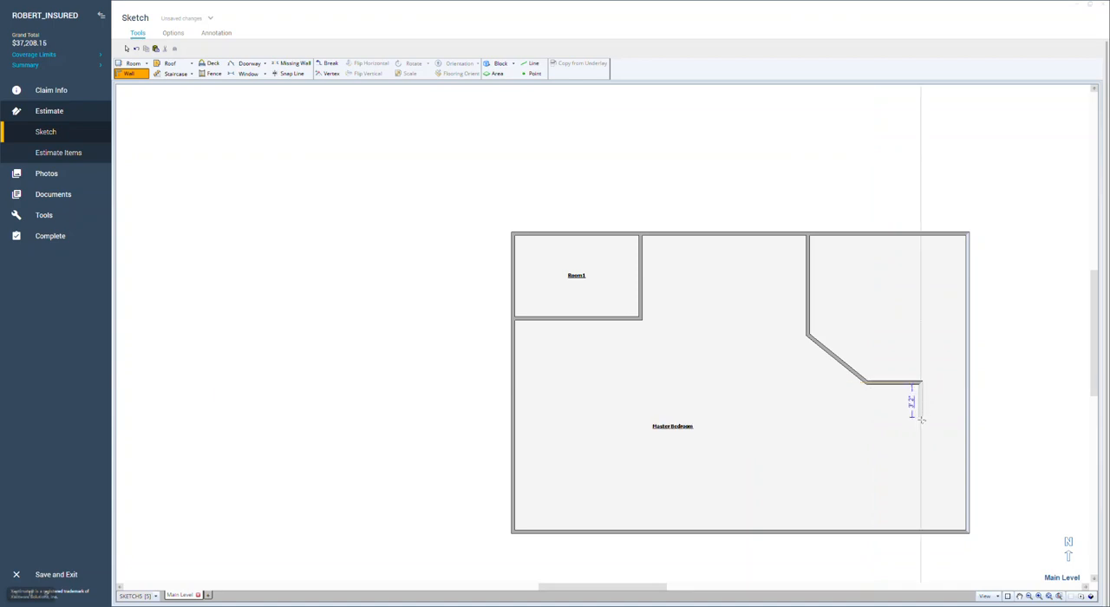
pyautogui.click(920, 423)
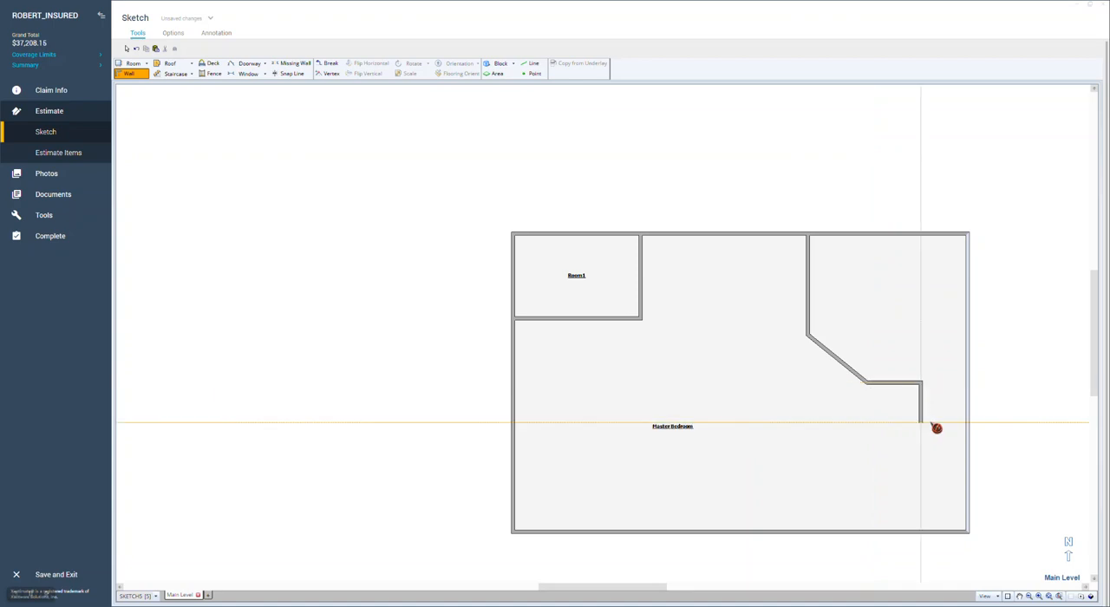
pyautogui.click(968, 424)
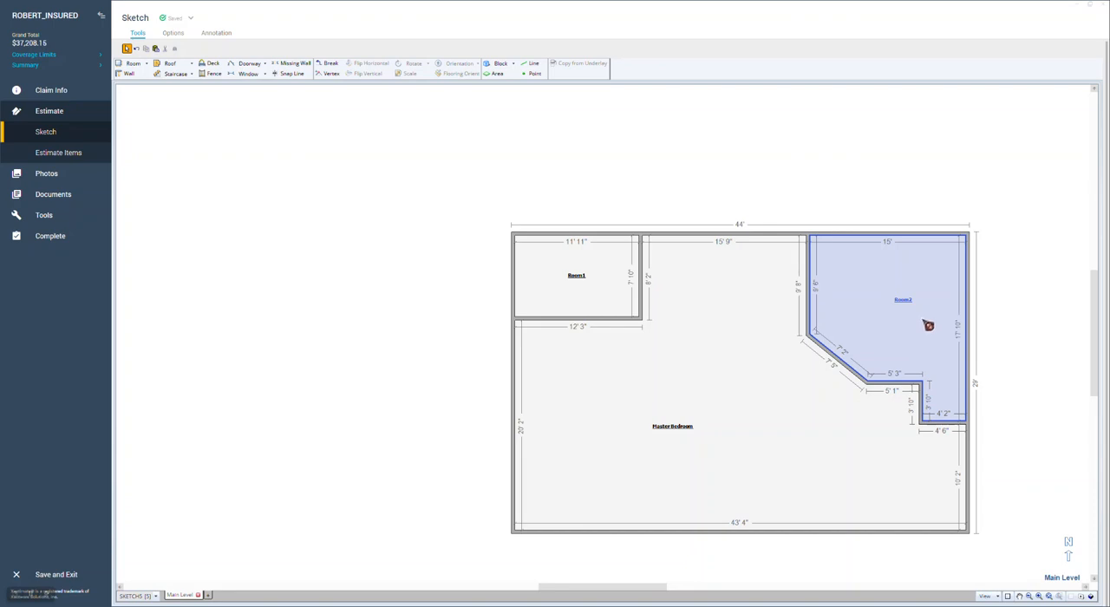
# - Delete the upper-left corner room and all the remaining rooms to empty the Main Level
pyautogui.click(552, 276)
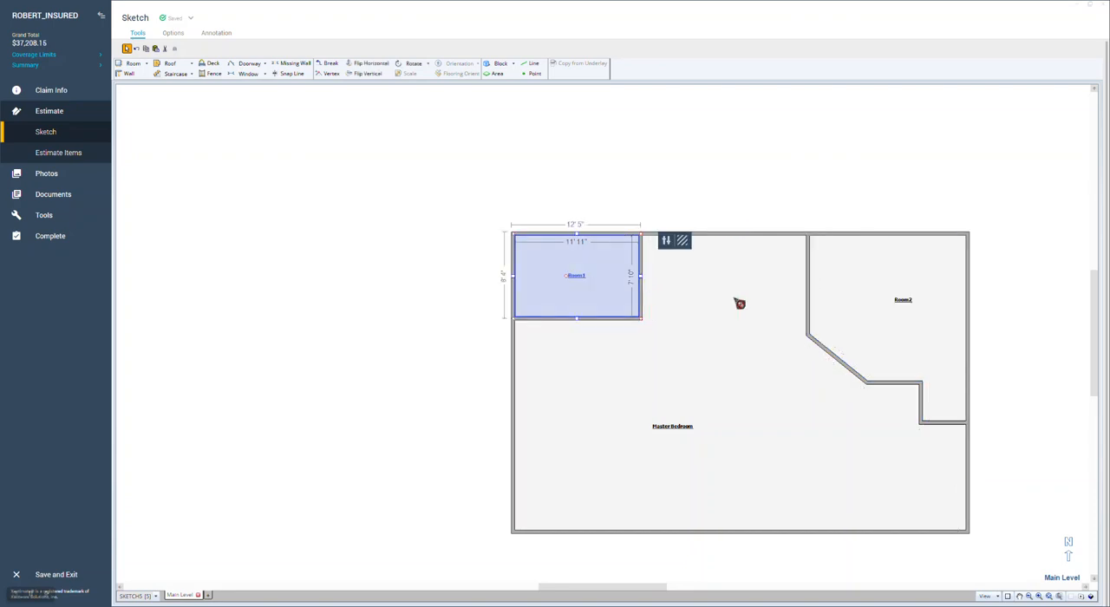
pyautogui.press('Delete')
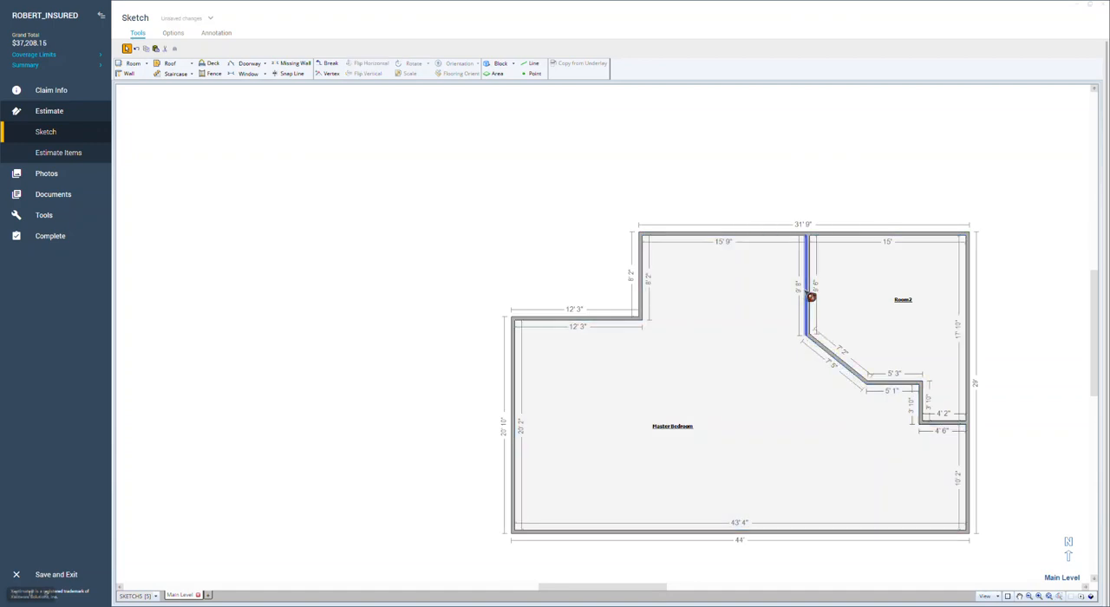
pyautogui.moveTo(511, 268); pyautogui.dragTo(1009, 542)
pyautogui.press('Delete')
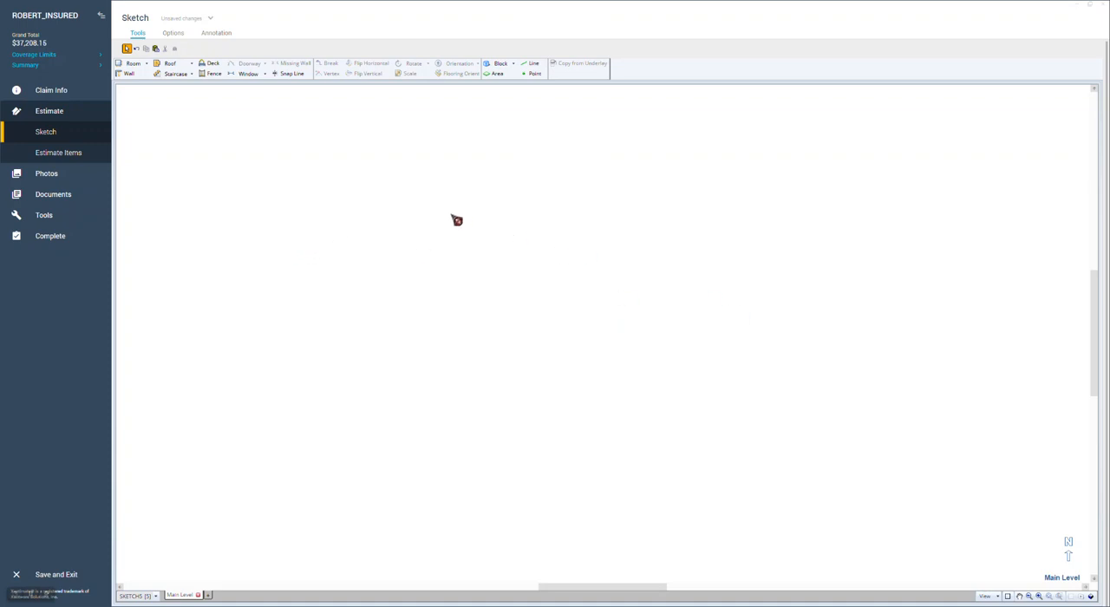
# - Place two 12' by 12' rooms side by side on the empty Main Level, sharing one wall
pyautogui.click(132, 65)
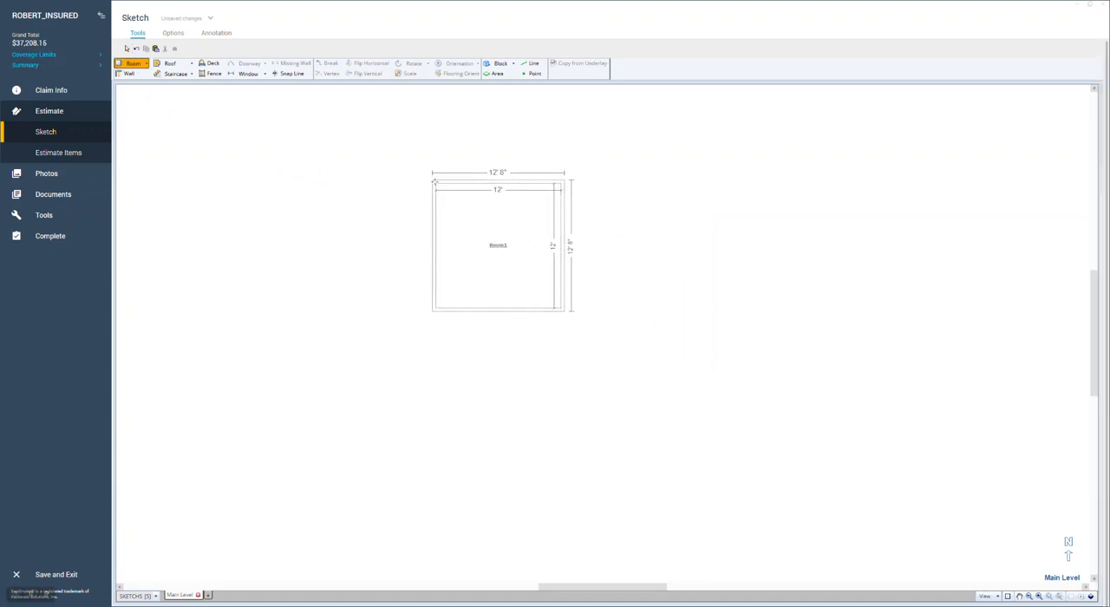
pyautogui.scroll(-1, 433, 179)
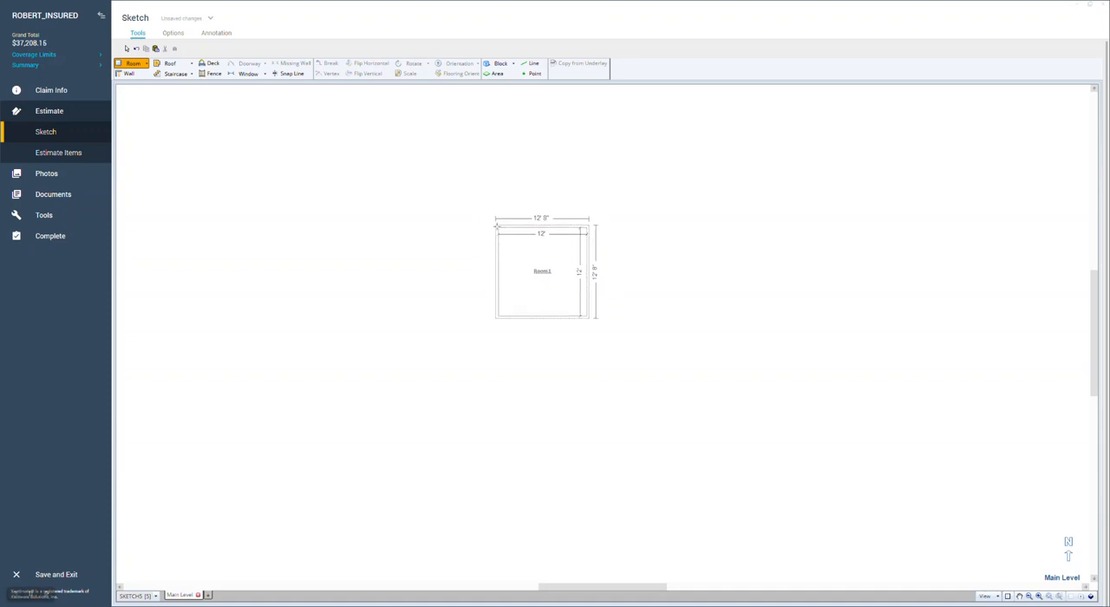
pyautogui.click(496, 226)
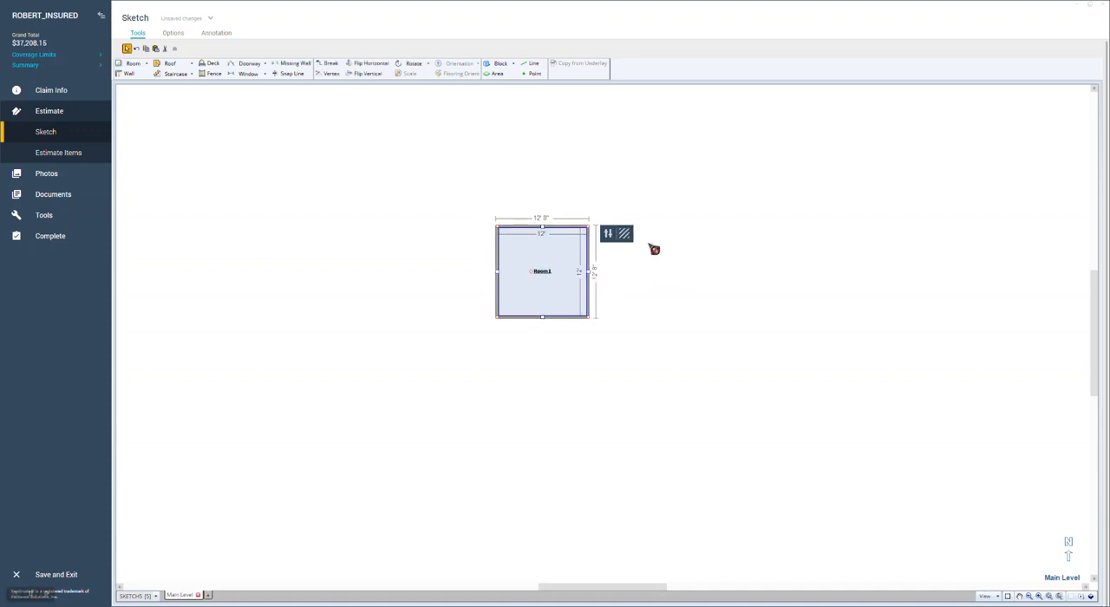
pyautogui.press('r')
pyautogui.click(594, 227)
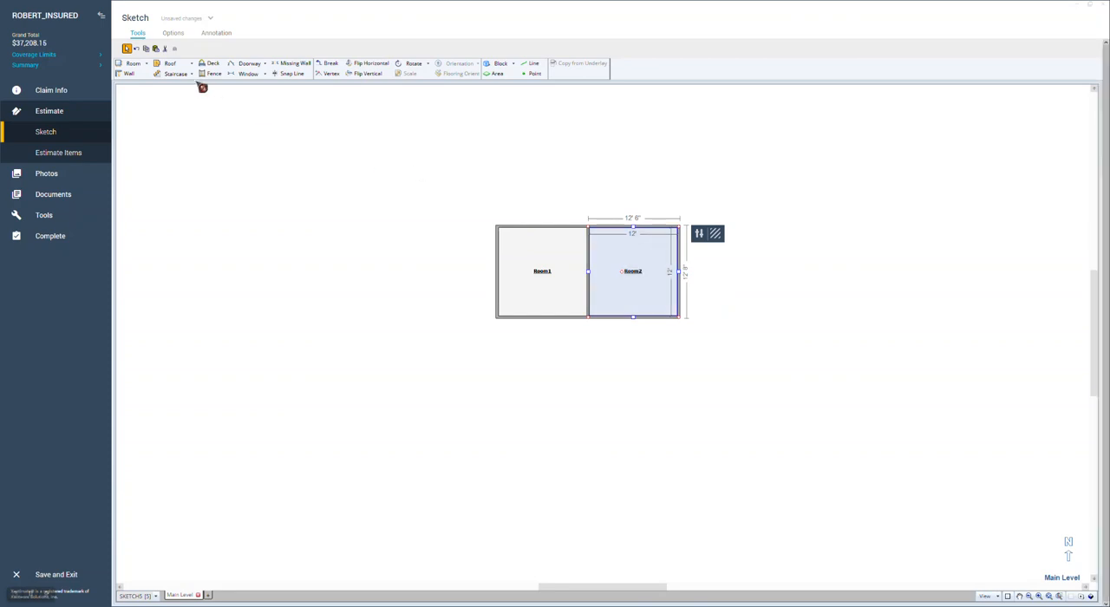
# - Add a room below Room1 and reshape it into an L about 30' wide and 4' 1" deep, rising about 12' 10" beside Room2
pyautogui.press('r')
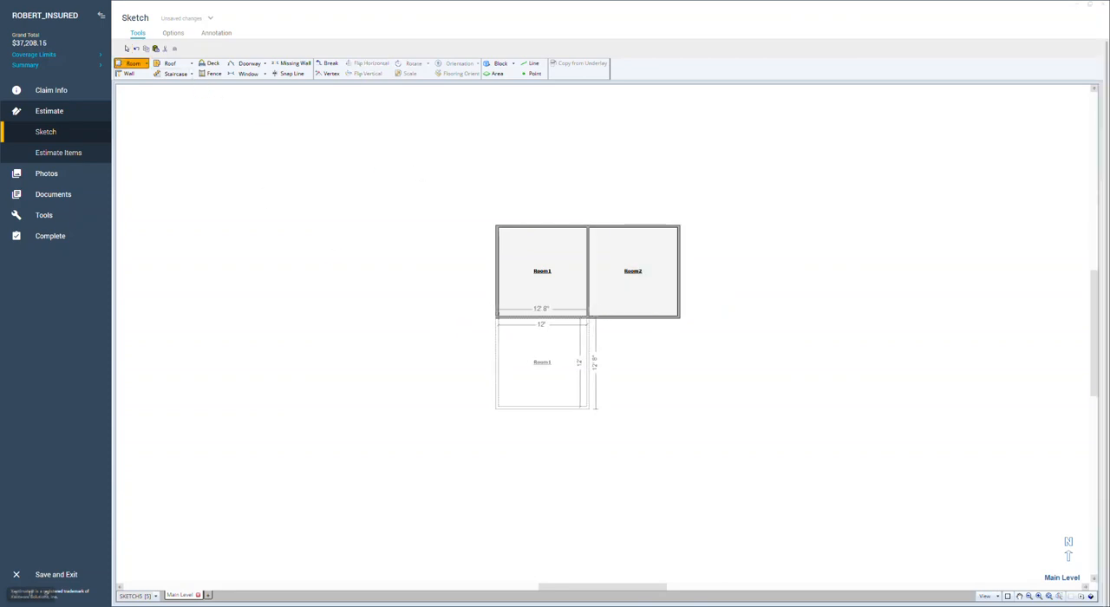
pyautogui.click(560, 404)
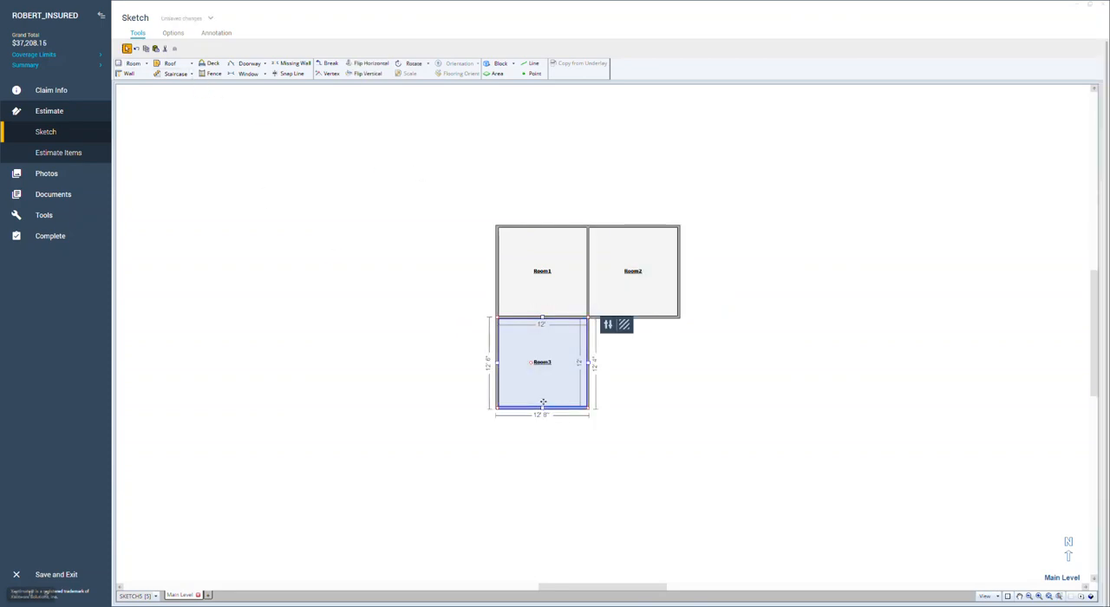
pyautogui.moveTo(542, 403); pyautogui.dragTo(701, 254)
pyautogui.click(581, 341)
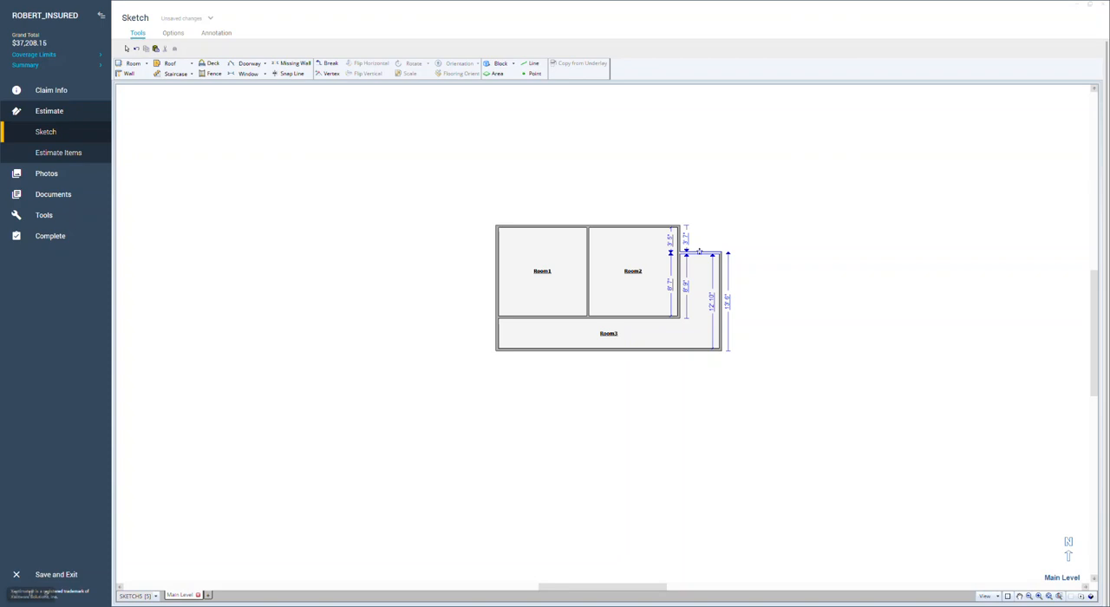
pyautogui.click(751, 252)
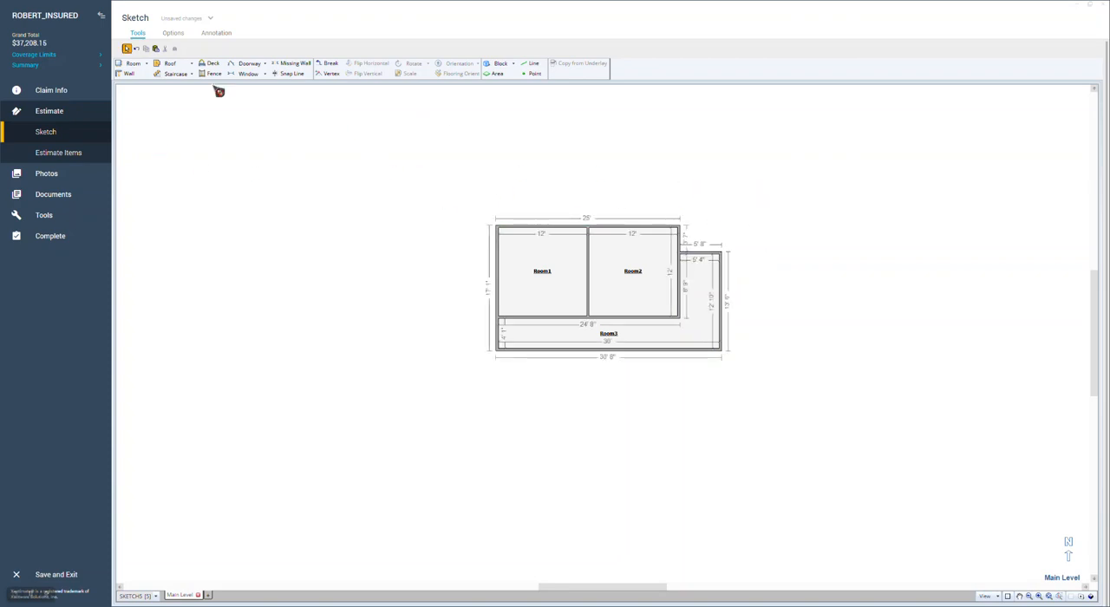
# - Enclose a room about 5' 4" wide above the L-shaped room by moving out the upper segment of Room2's right wall
pyautogui.click(680, 247)
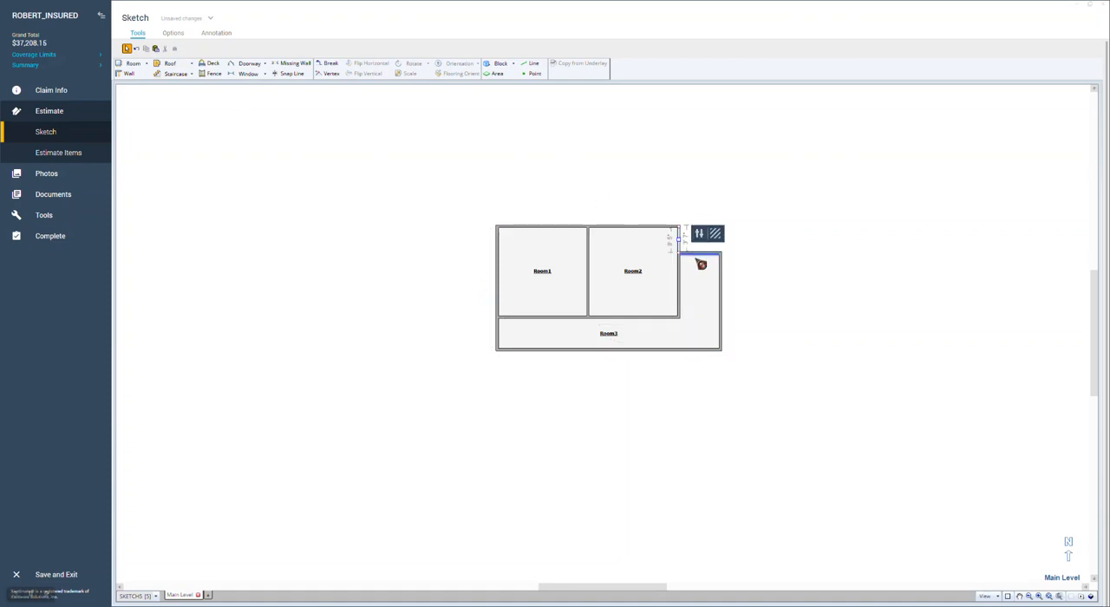
pyautogui.moveTo(679, 240); pyautogui.dragTo(720, 244)
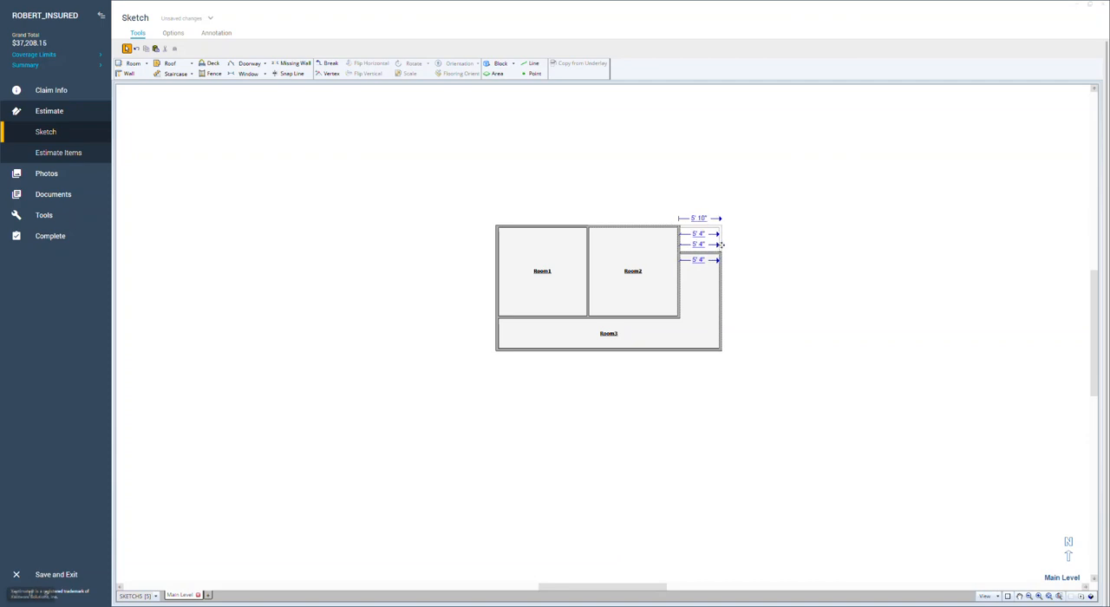
pyautogui.click(736, 412)
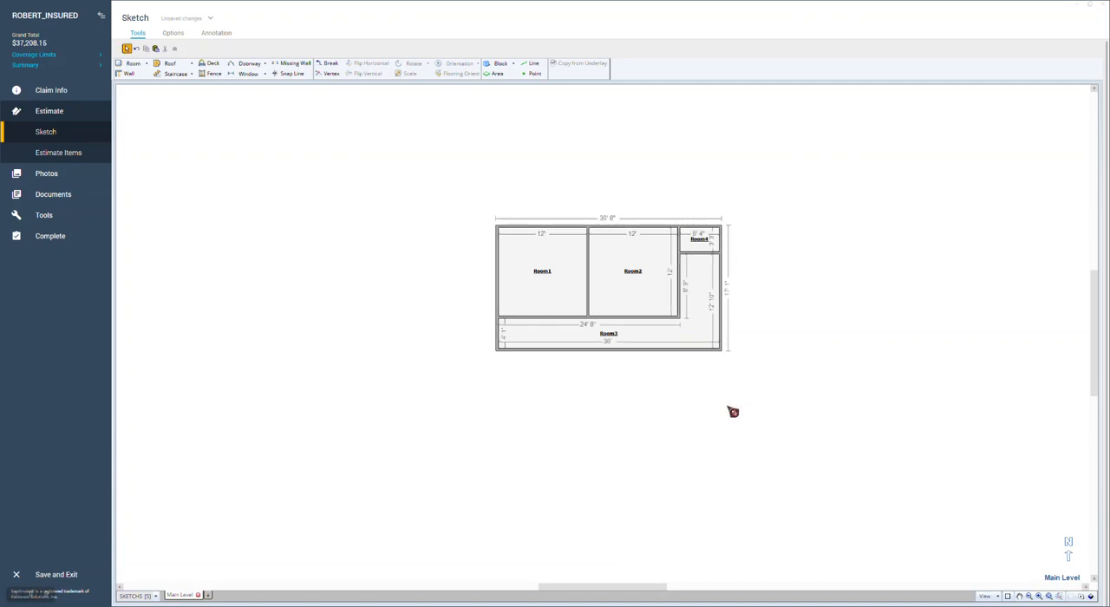
# - Rename Room1 as Bedroom1 and Room2 as Bedroom2
pyautogui.doubleClick(564, 275)
pyautogui.write('B')
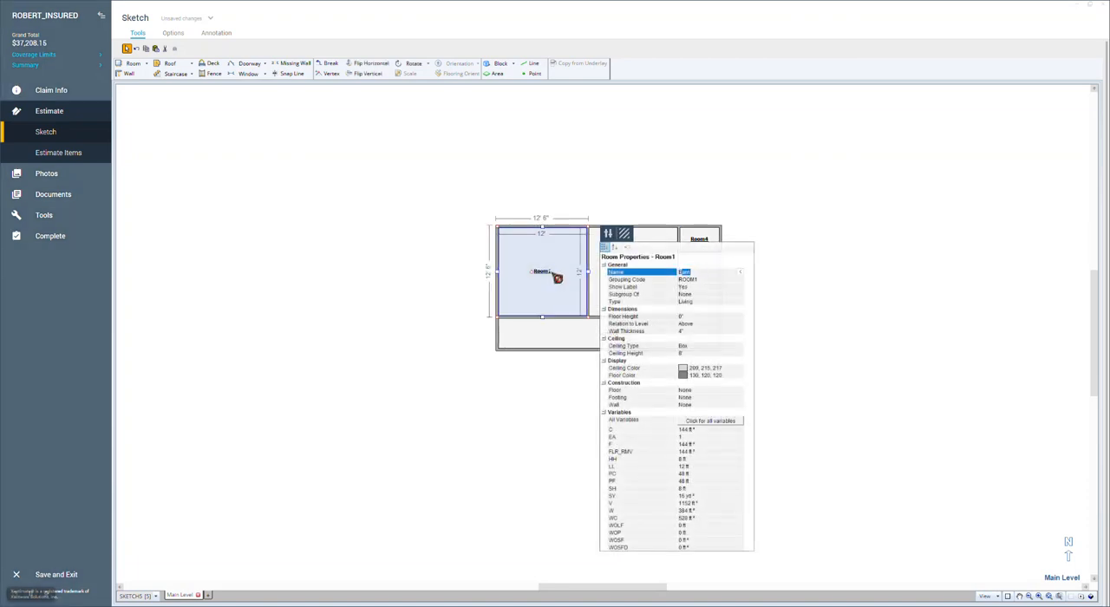
pyautogui.write('edroom1')
pyautogui.click(641, 188)
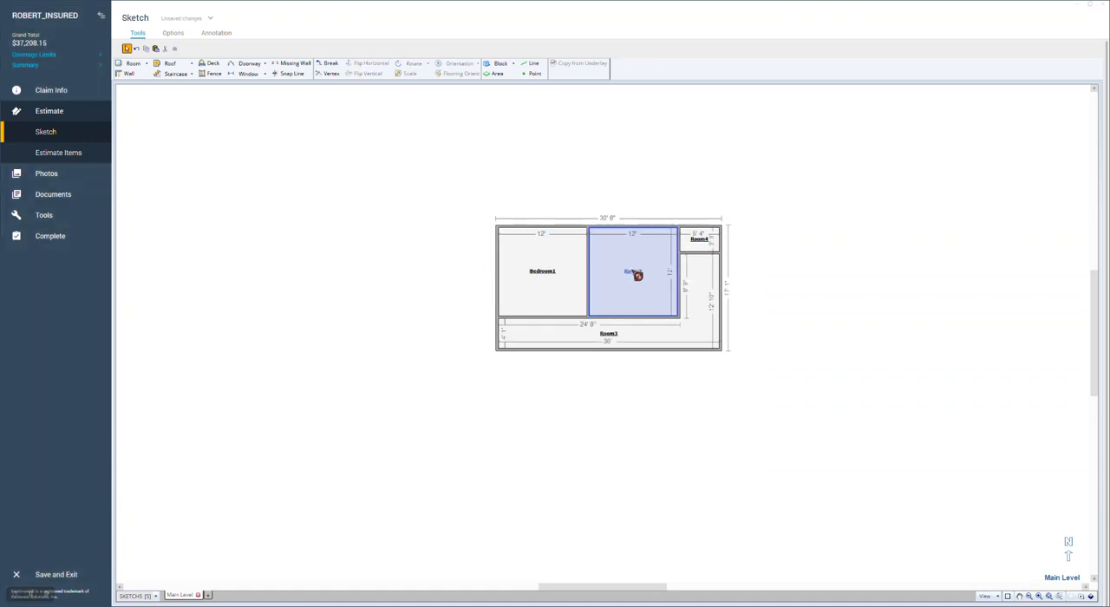
pyautogui.doubleClick(639, 279)
pyautogui.write('Bedroom2')
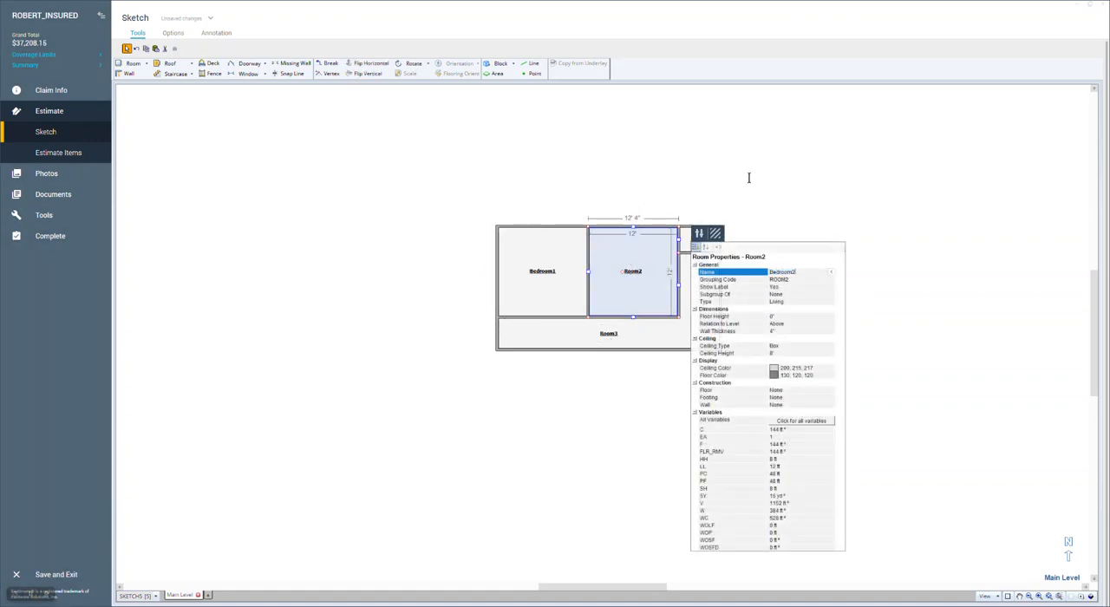
pyautogui.click(723, 211)
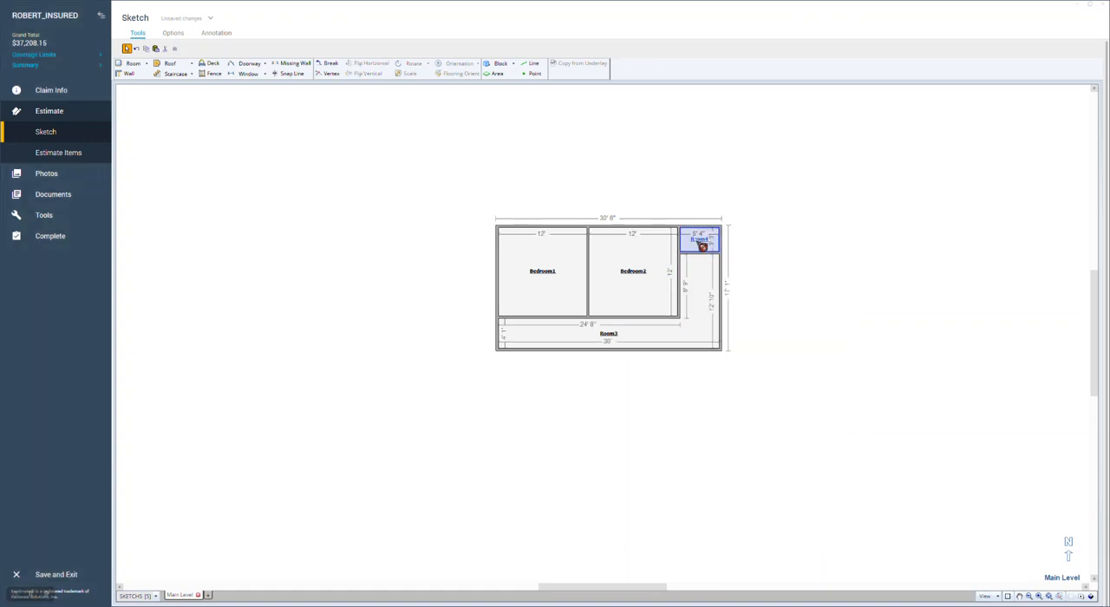
# - Rename the small upper-right room, Room4, as Hall Closet
pyautogui.doubleClick(702, 246)
pyautogui.write('C')
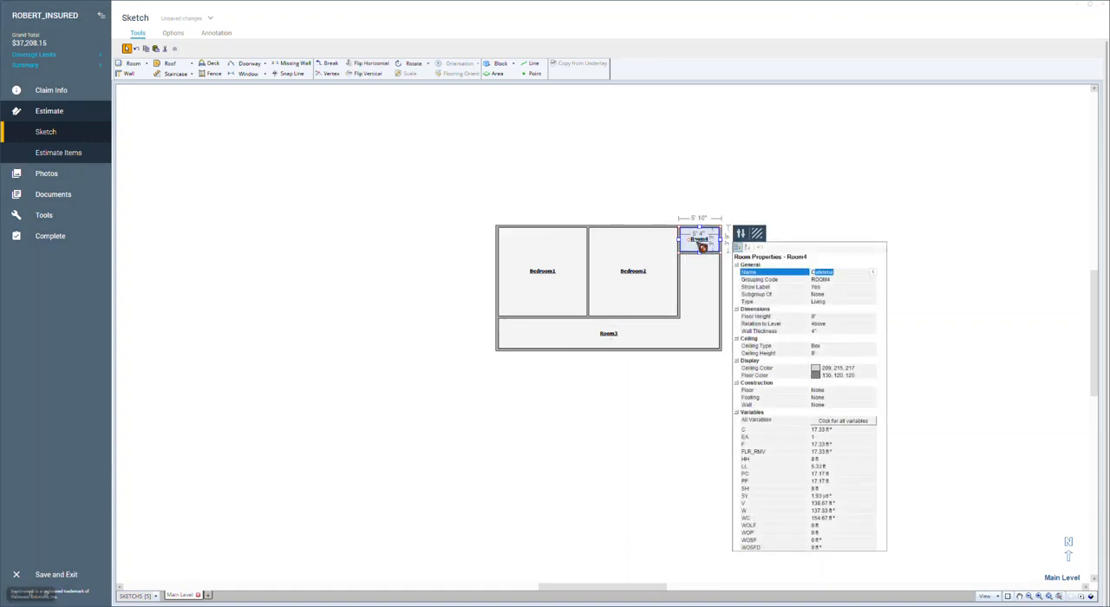
pyautogui.write('ll Closet')
# - Rename the L-shaped room as Hallway and move its lower wall outward until its right side is about 13' 10" long
pyautogui.click(619, 340)
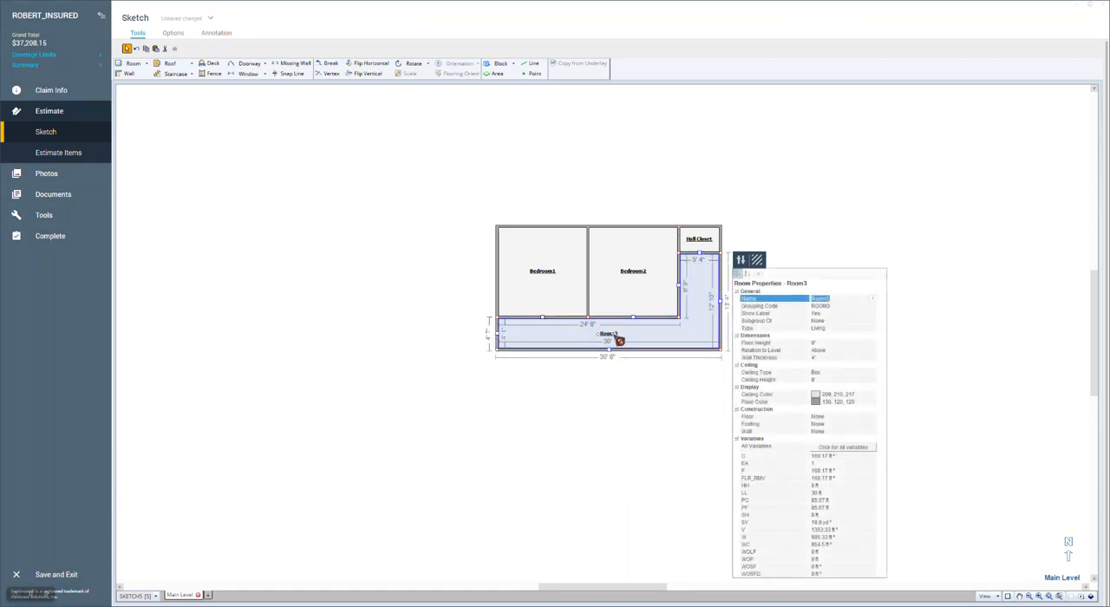
pyautogui.write('Hall')
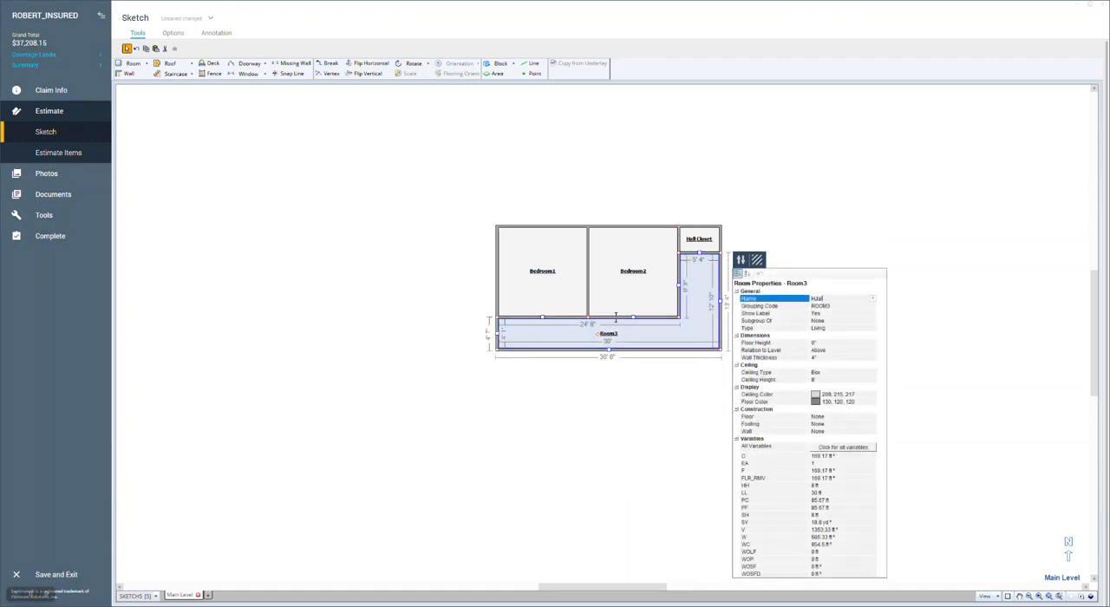
pyautogui.press('BackSpace')
pyautogui.press('BackSpace')
pyautogui.press('BackSpace')
pyautogui.press('Return')
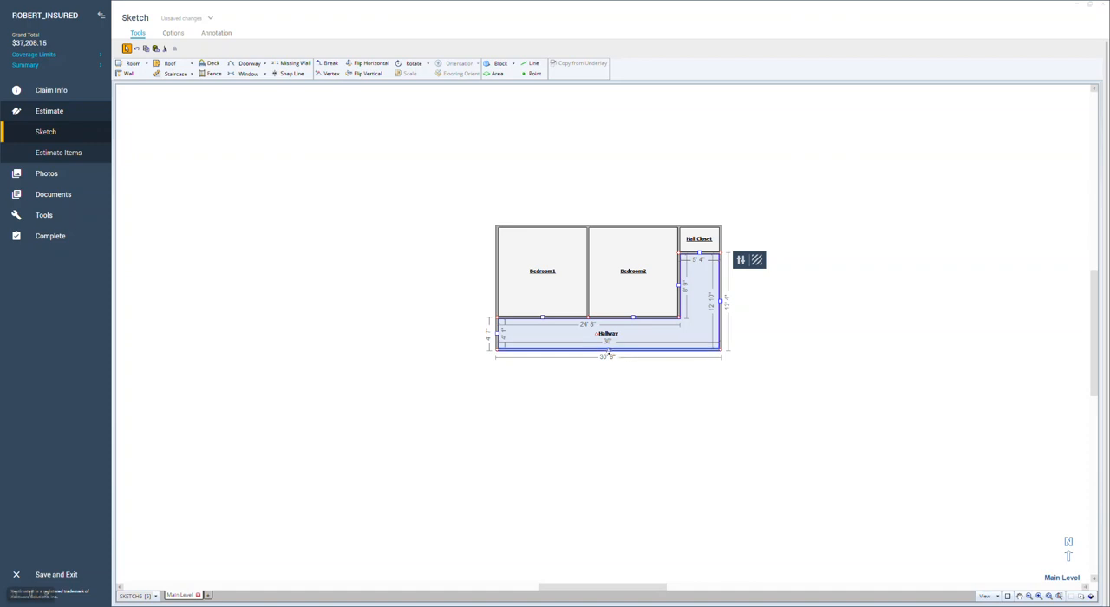
pyautogui.click(610, 350)
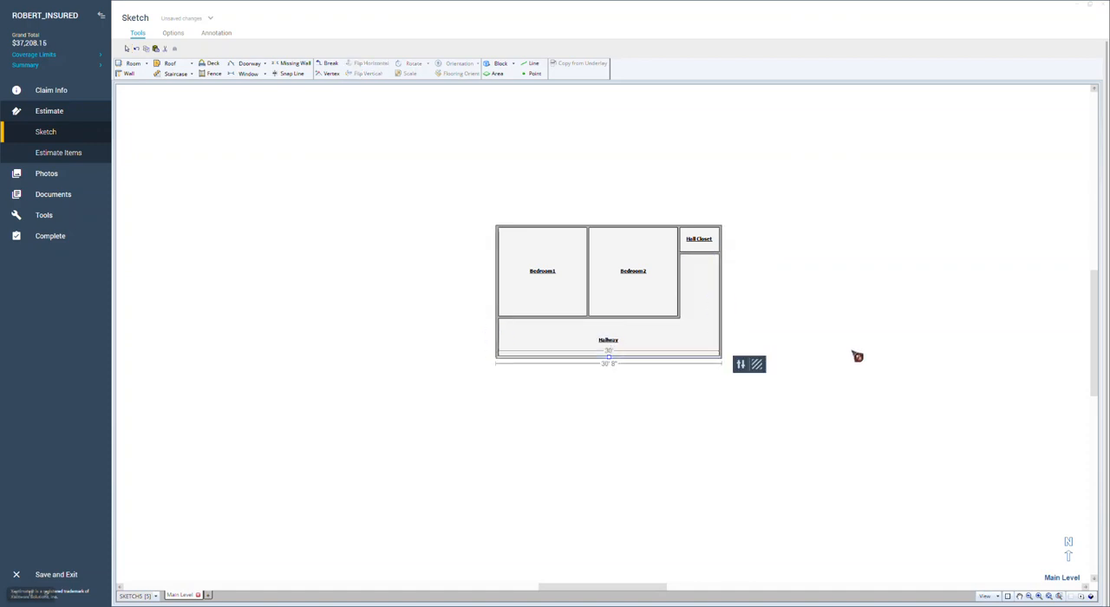
pyautogui.click(853, 356)
# - Add a room against the right side of the Hall Closet and Hallway and stretch it to about 21' 11" by 17' 5"
pyautogui.click(133, 64)
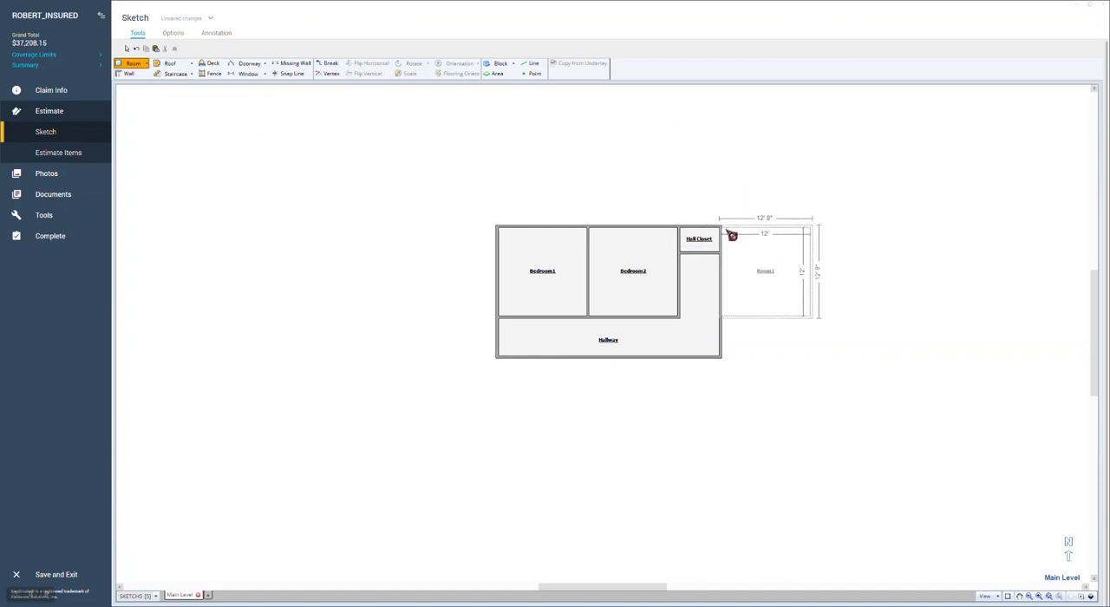
pyautogui.click(733, 237)
pyautogui.moveTo(770, 324); pyautogui.dragTo(763, 357)
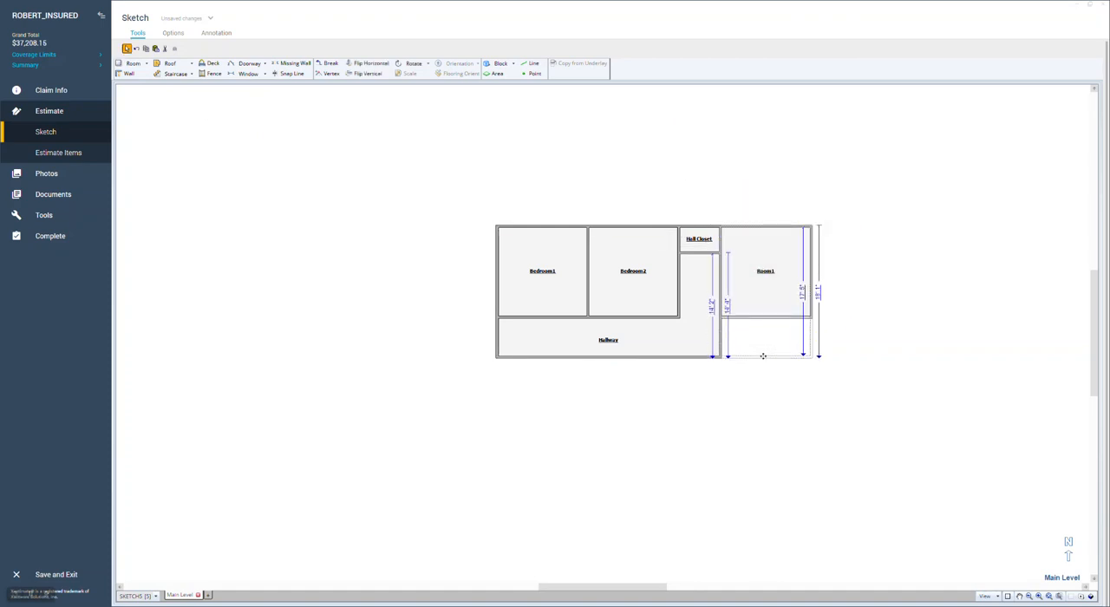
pyautogui.click(772, 301)
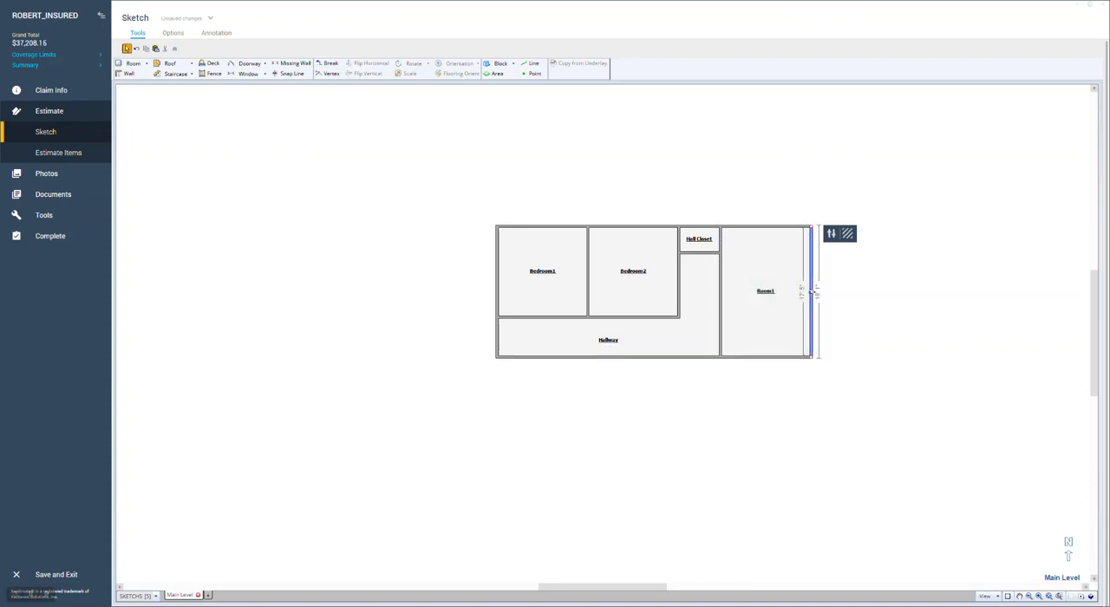
pyautogui.moveTo(810, 292); pyautogui.dragTo(886, 293)
pyautogui.click(716, 392)
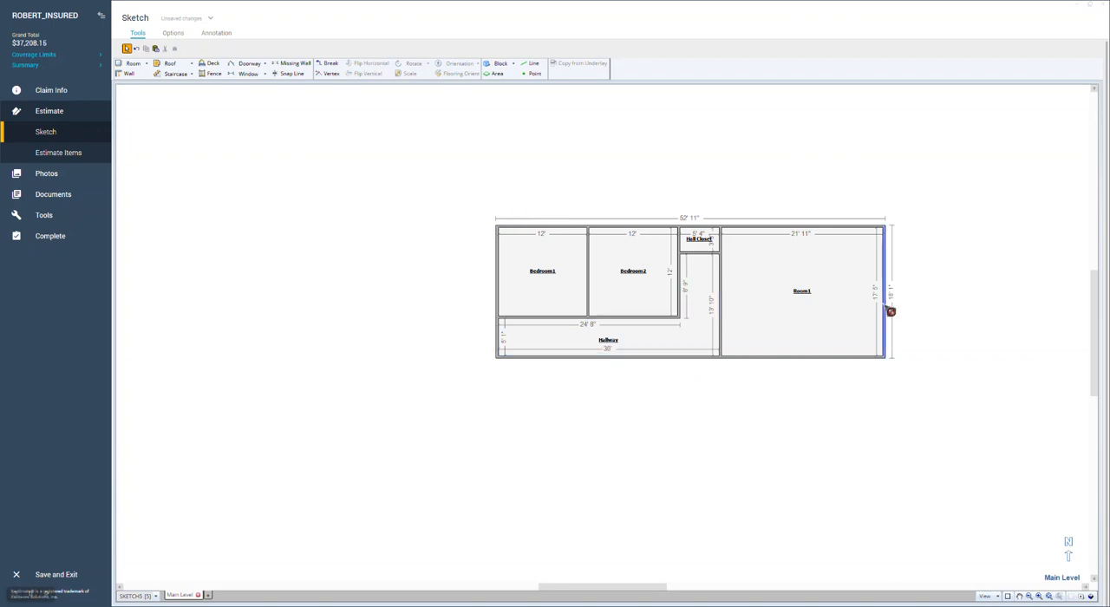
# - Copy the large right-hand room, paste it directly below the Hallway, and widen the copy to 30' to match the Hallway
pyautogui.click(817, 298)
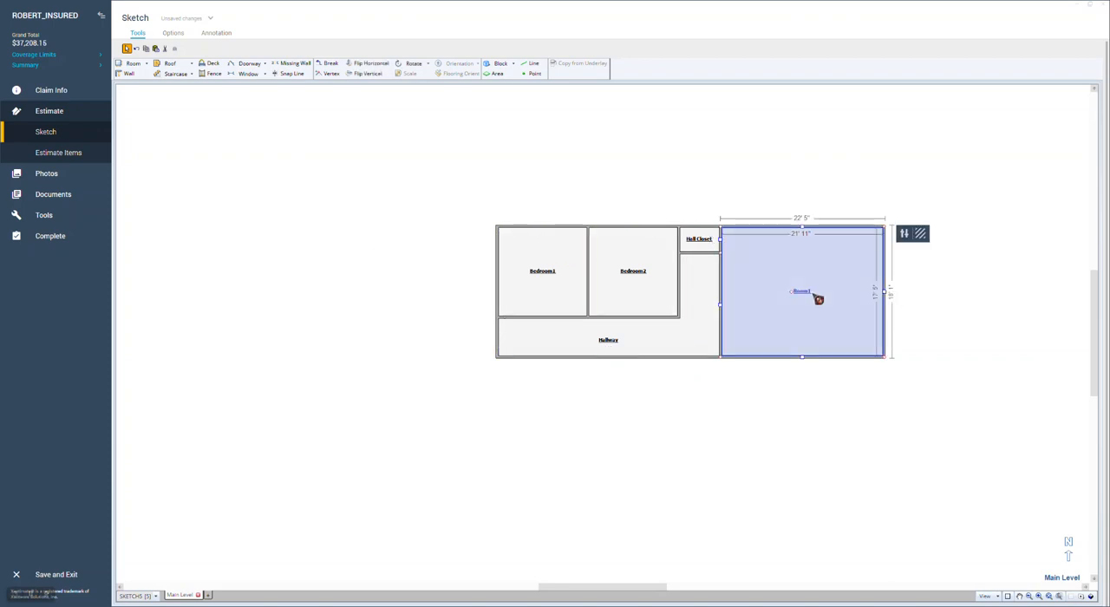
pyautogui.hotkey('ctrl', 'c')
pyautogui.hotkey('ctrl', 'v')
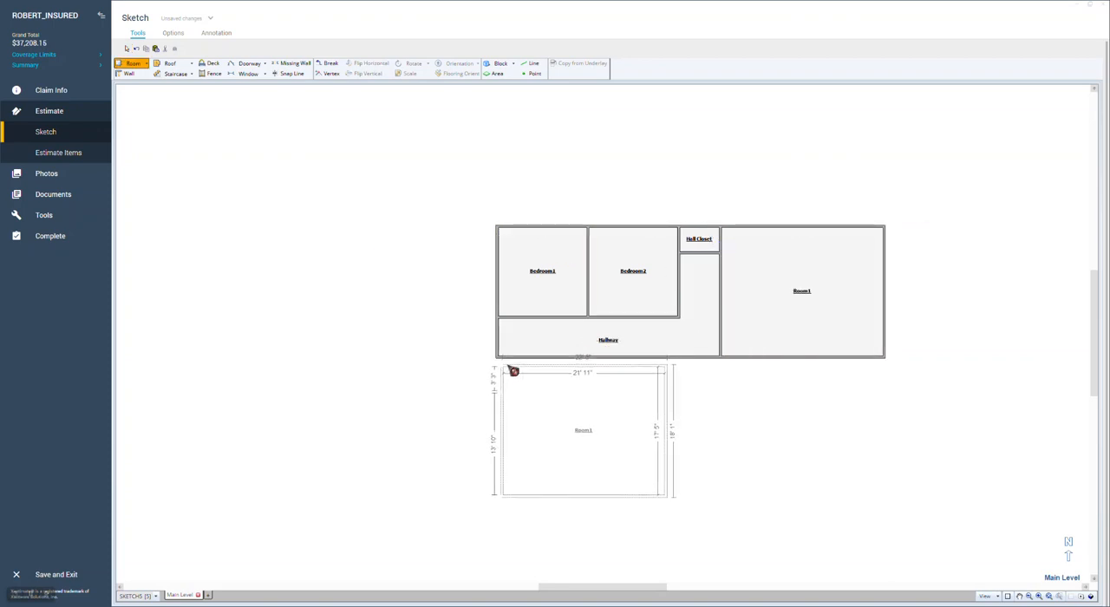
pyautogui.click(503, 367)
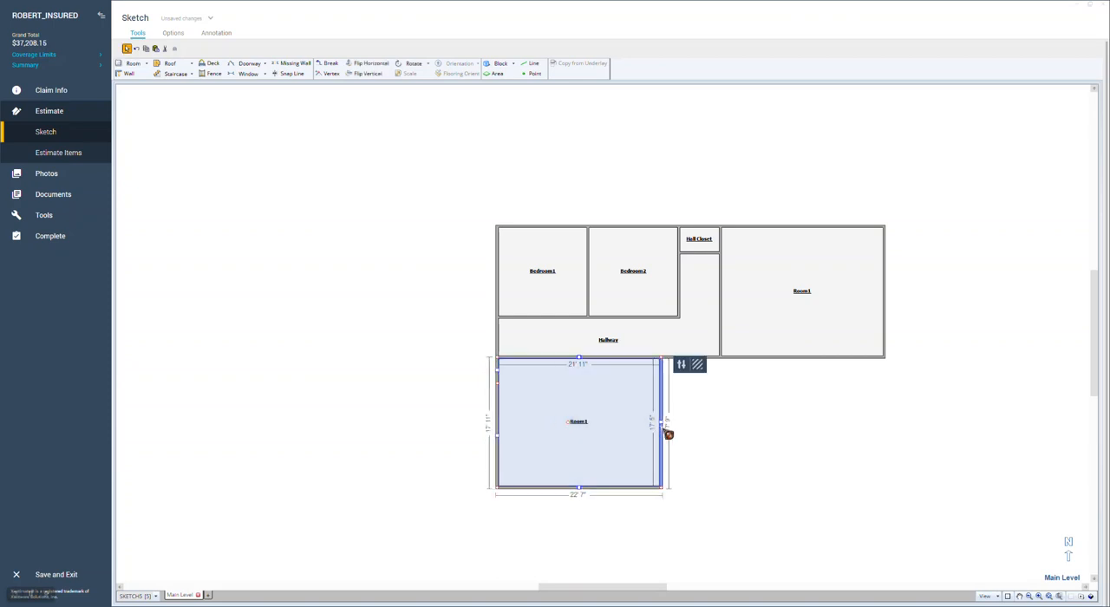
pyautogui.moveTo(663, 421); pyautogui.dragTo(719, 420)
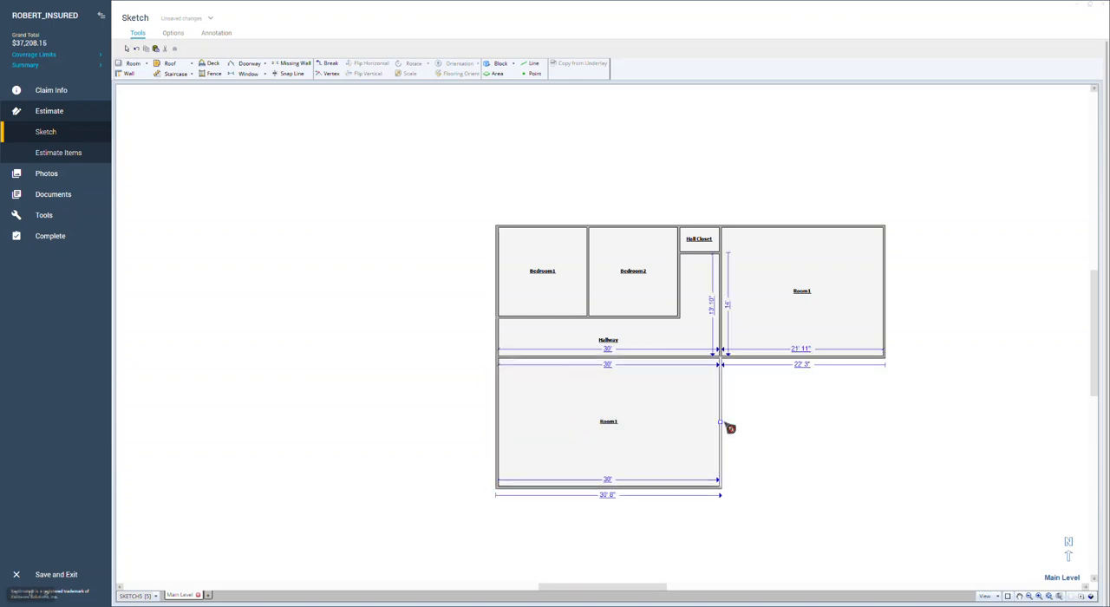
# - Place a detached 12' by 12' room at the upper left and a 17' 5" square room to the right of the lower Room1
pyautogui.click(134, 66)
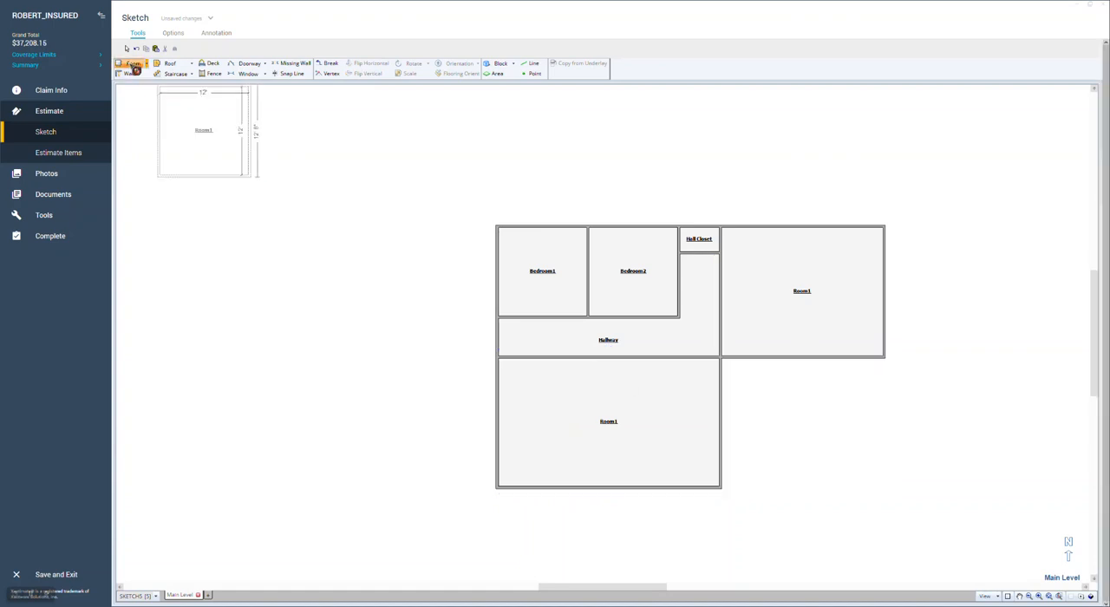
pyautogui.click(351, 141)
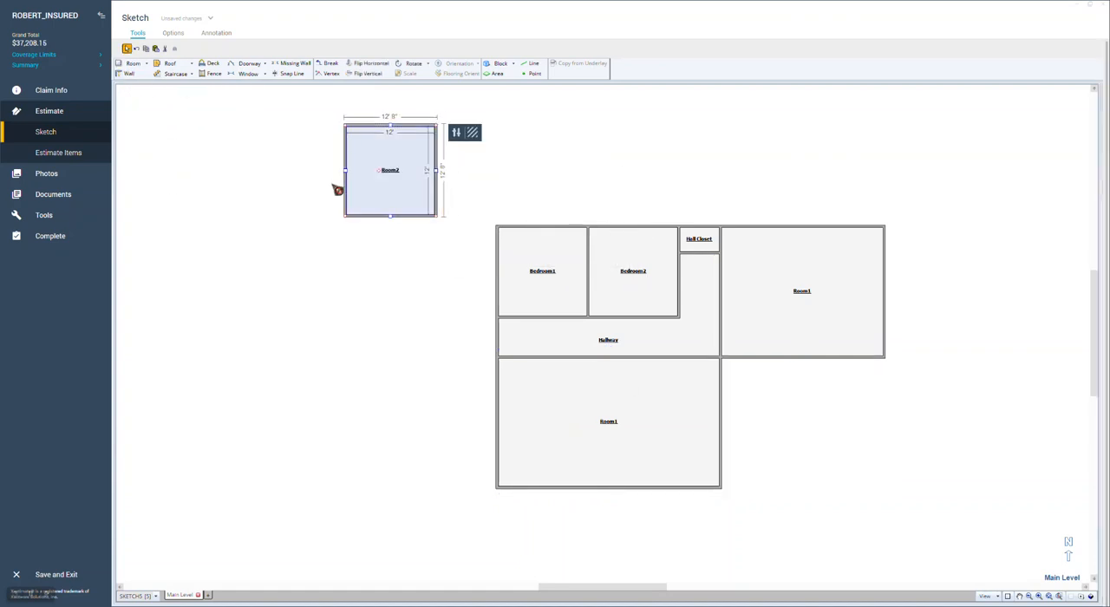
pyautogui.click(313, 344)
pyautogui.press('r')
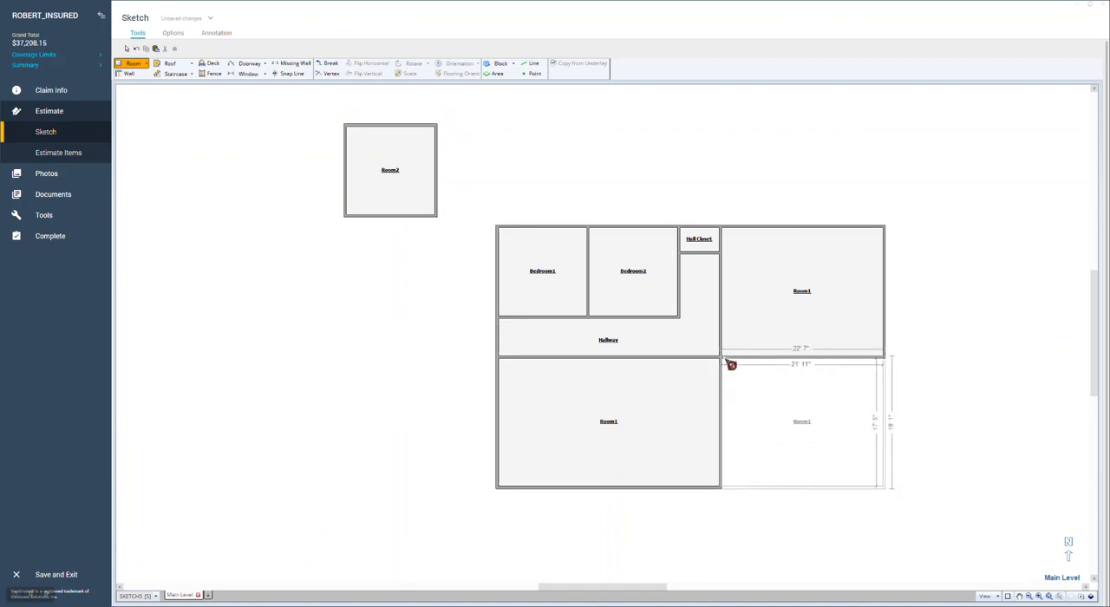
pyautogui.click(729, 403)
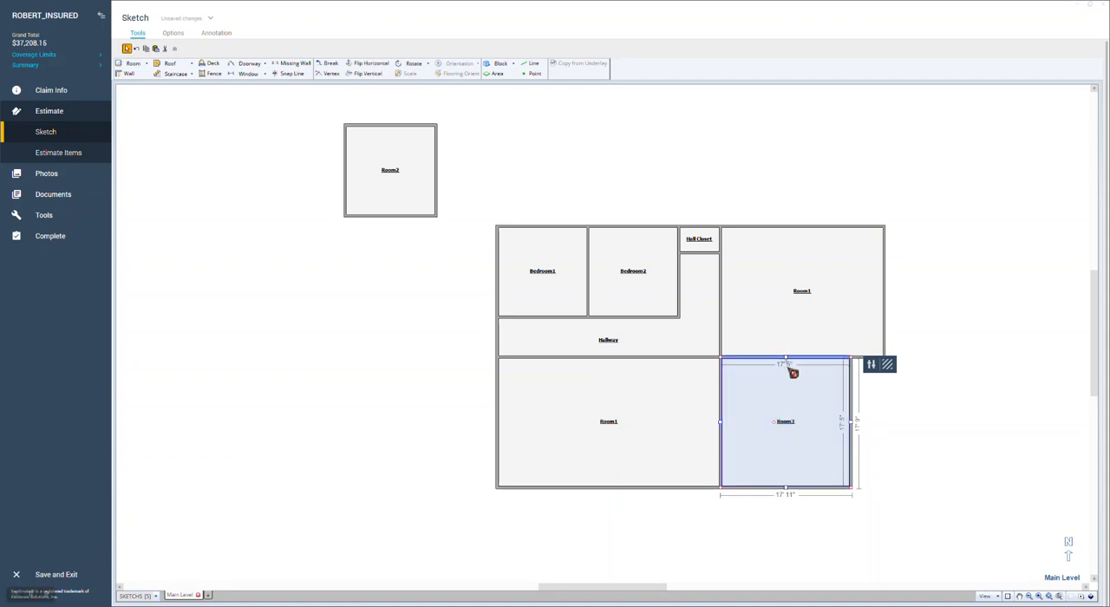
# - Try moving the wall shared by the upper Room1 and Room3 down about 12' 11", and undo the move
pyautogui.click(787, 359)
pyautogui.click(820, 408)
pyautogui.moveTo(785, 359); pyautogui.dragTo(796, 454)
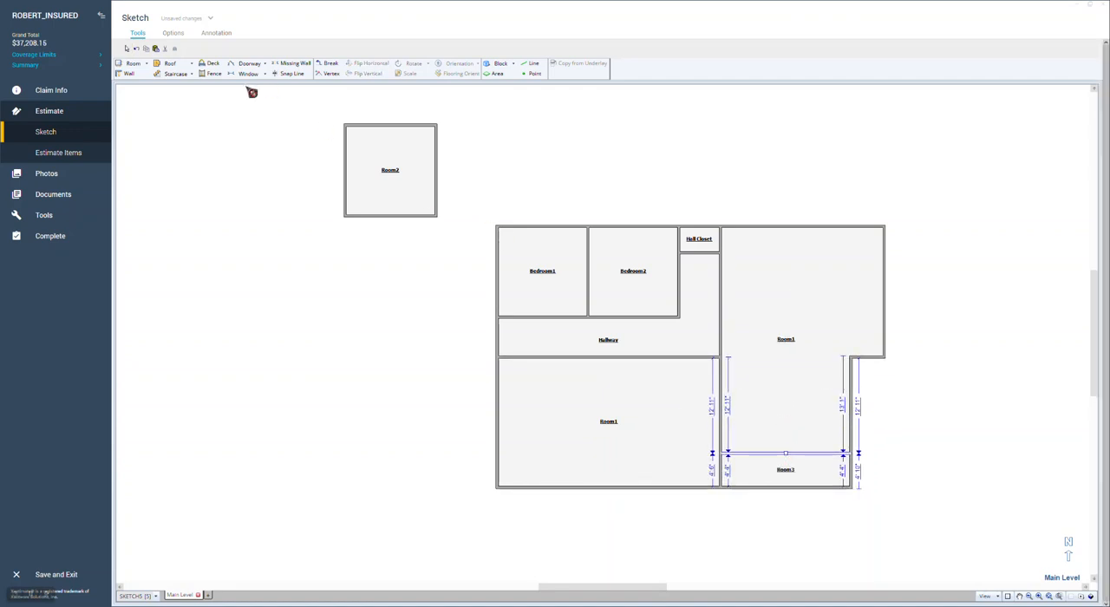
pyautogui.click(144, 51)
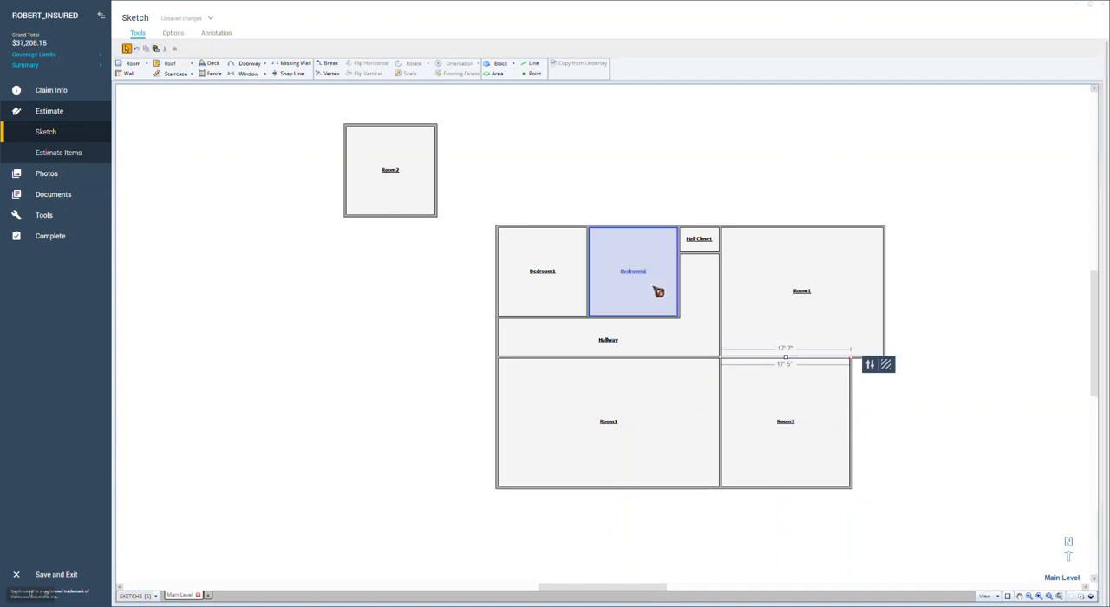
# - Move Room3 down and to the right so it stands apart from the adjoining rooms
pyautogui.click(793, 428)
pyautogui.moveTo(775, 421); pyautogui.dragTo(819, 473)
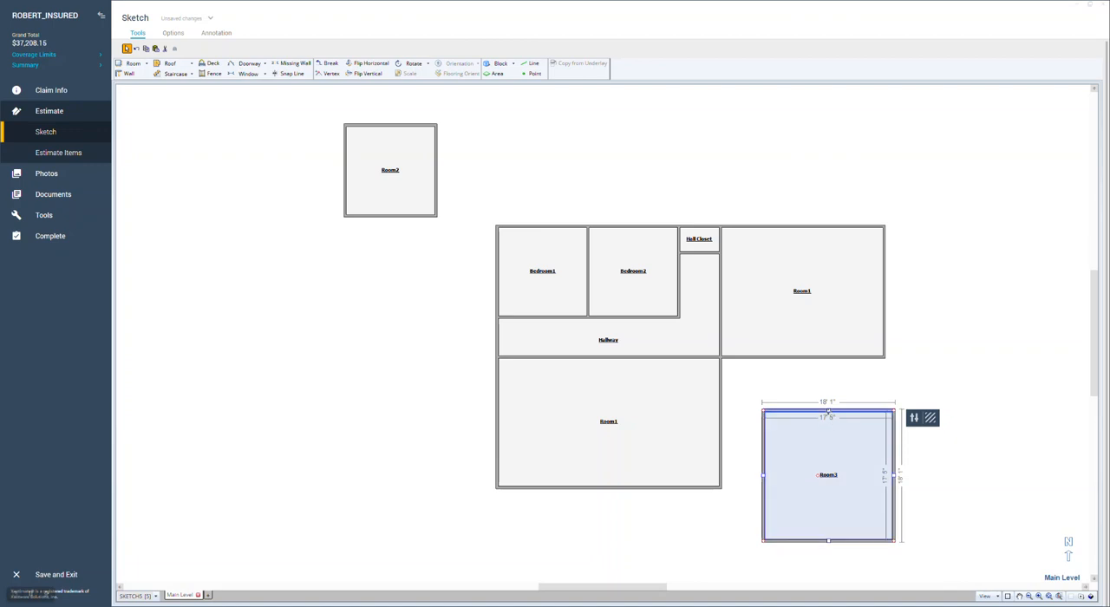
# - Attach Room3 to the right side of the lower Room1 and resize it to about 10' 7" by 8' 11"
pyautogui.moveTo(838, 431); pyautogui.dragTo(784, 422)
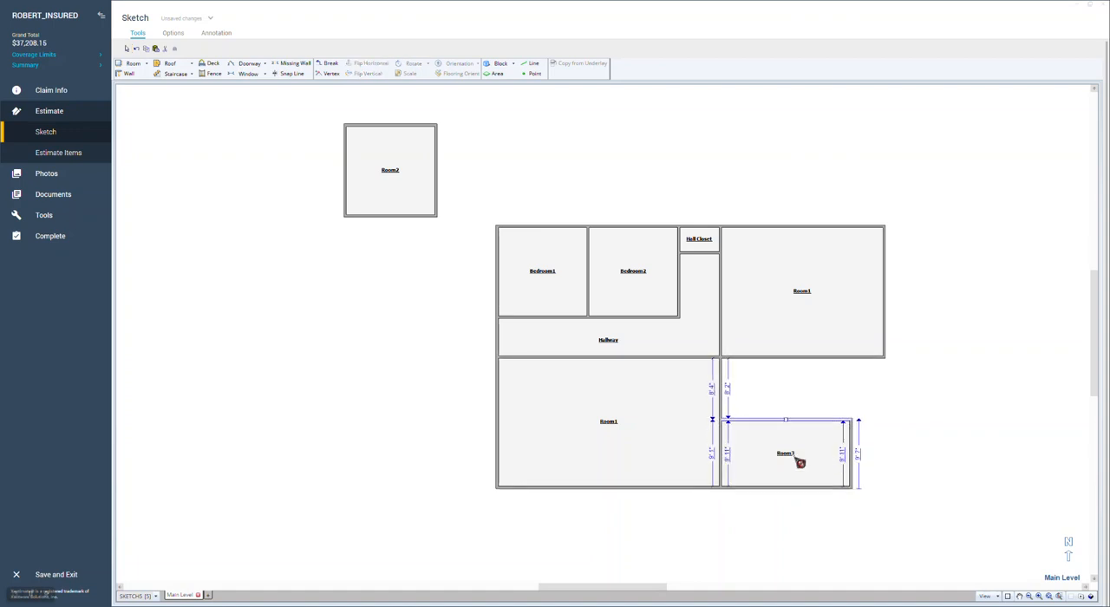
pyautogui.moveTo(850, 457); pyautogui.dragTo(799, 456)
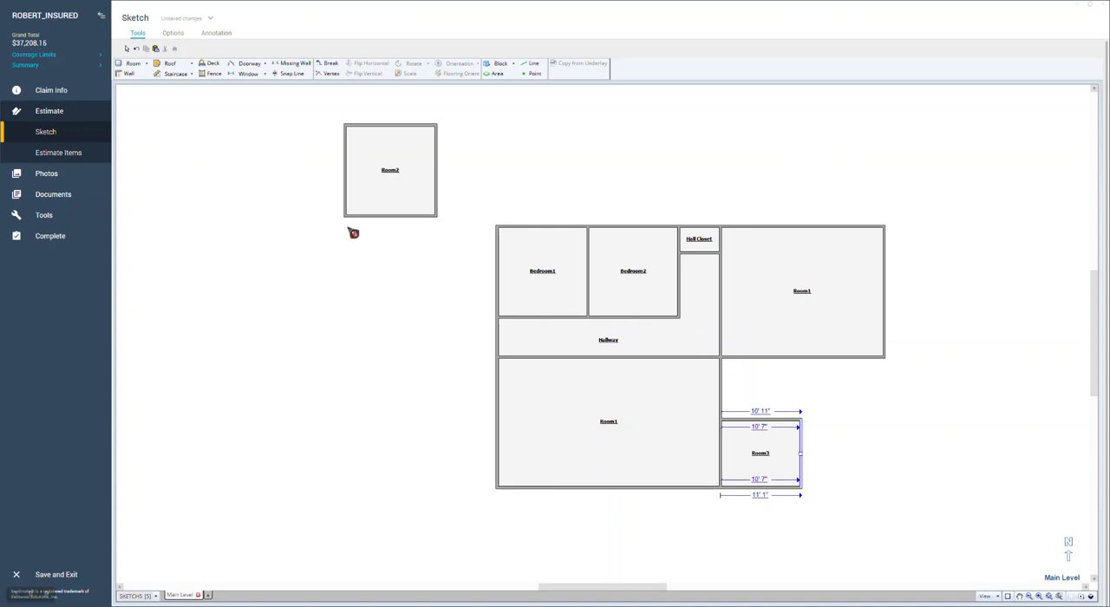
pyautogui.click(757, 400)
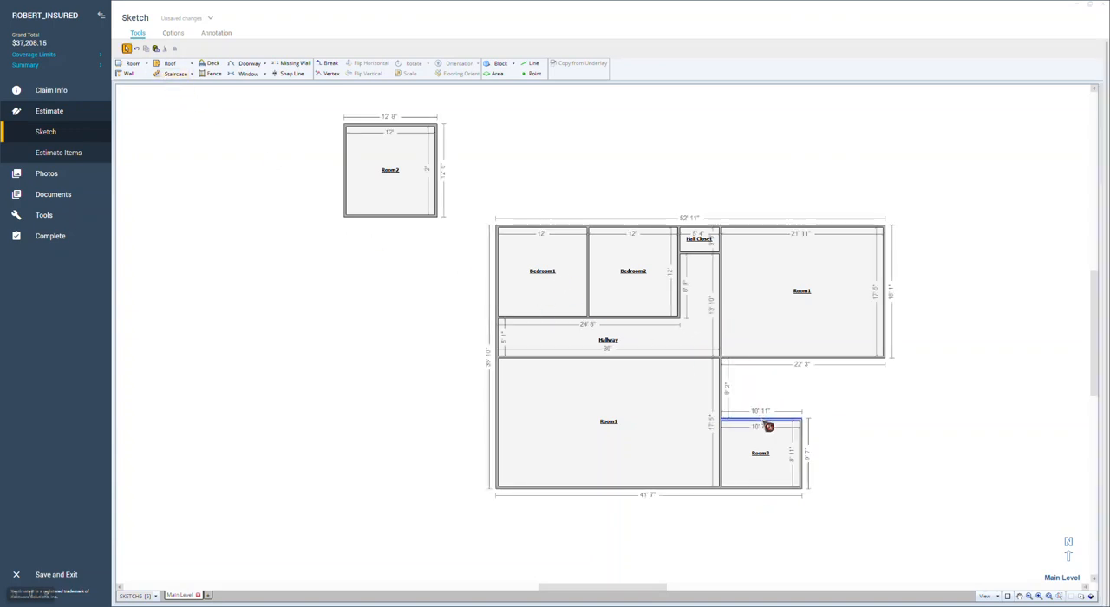
# - Extend a new room upward from Room3's top wall to the upper Room1, and widen it to about 15' 6"
pyautogui.click(768, 426)
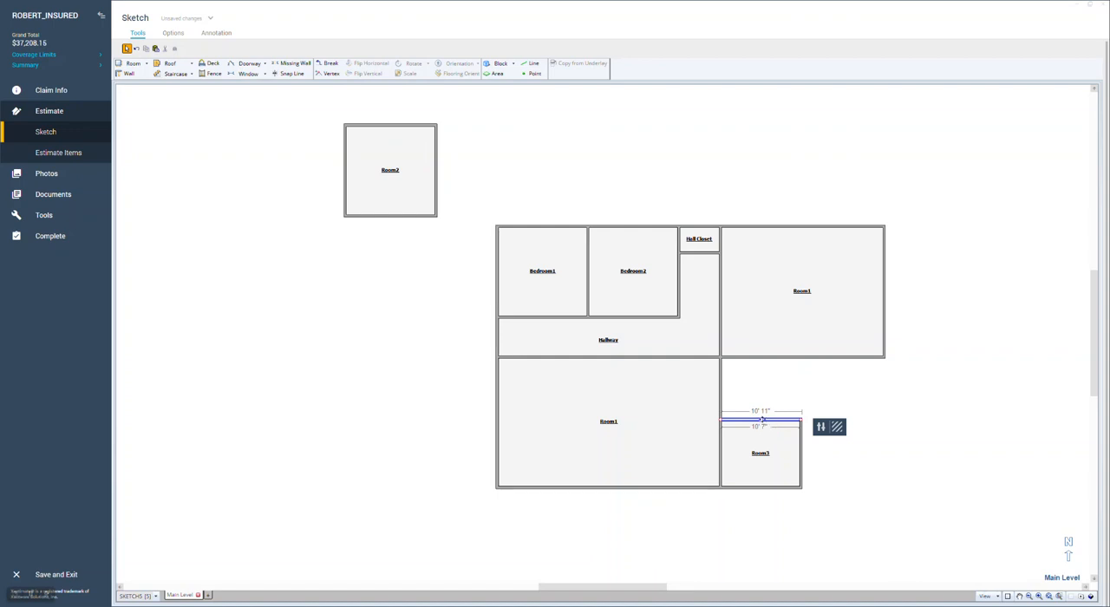
pyautogui.moveTo(757, 421); pyautogui.dragTo(760, 358)
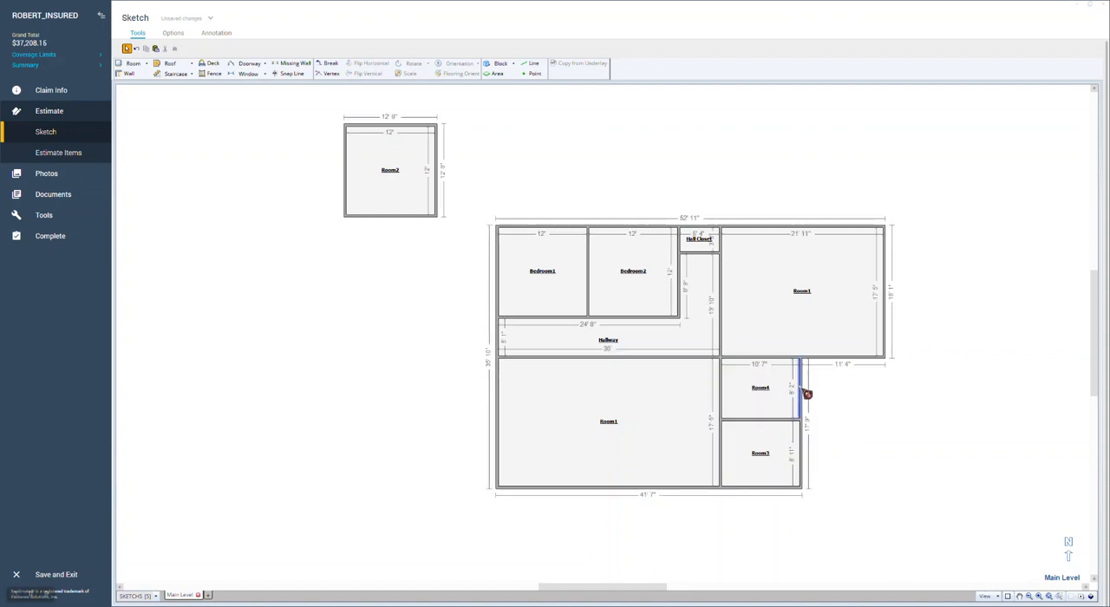
pyautogui.click(802, 389)
pyautogui.moveTo(803, 388); pyautogui.dragTo(836, 389)
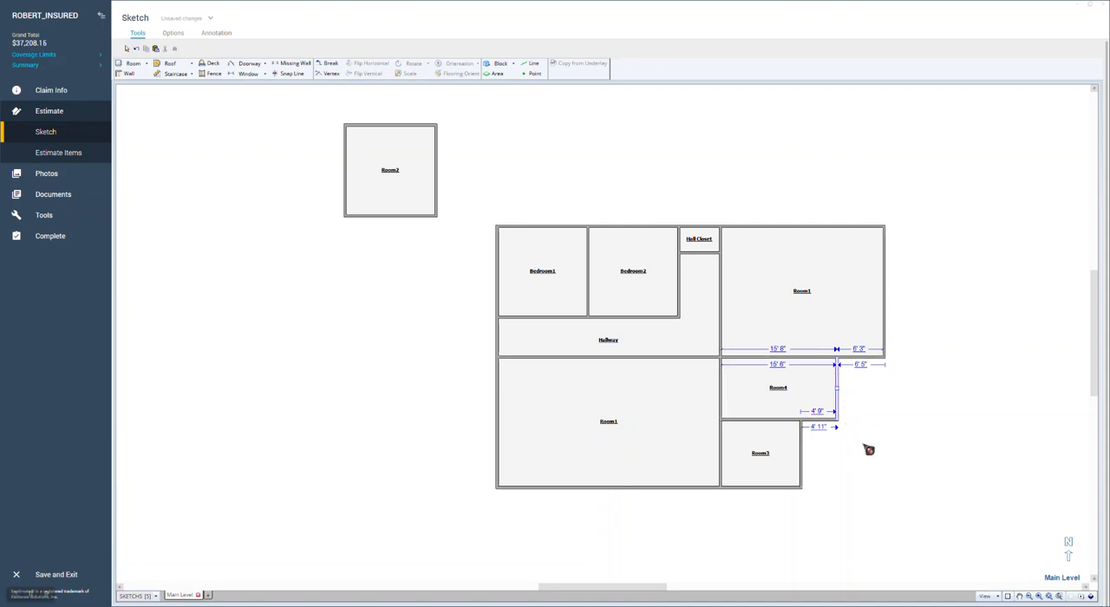
pyautogui.click(794, 403)
# - Lower Room4's bottom wall to make it about 9' 10" deep, and extend a room about 4' 7" wide from Room3's right wall
pyautogui.click(759, 420)
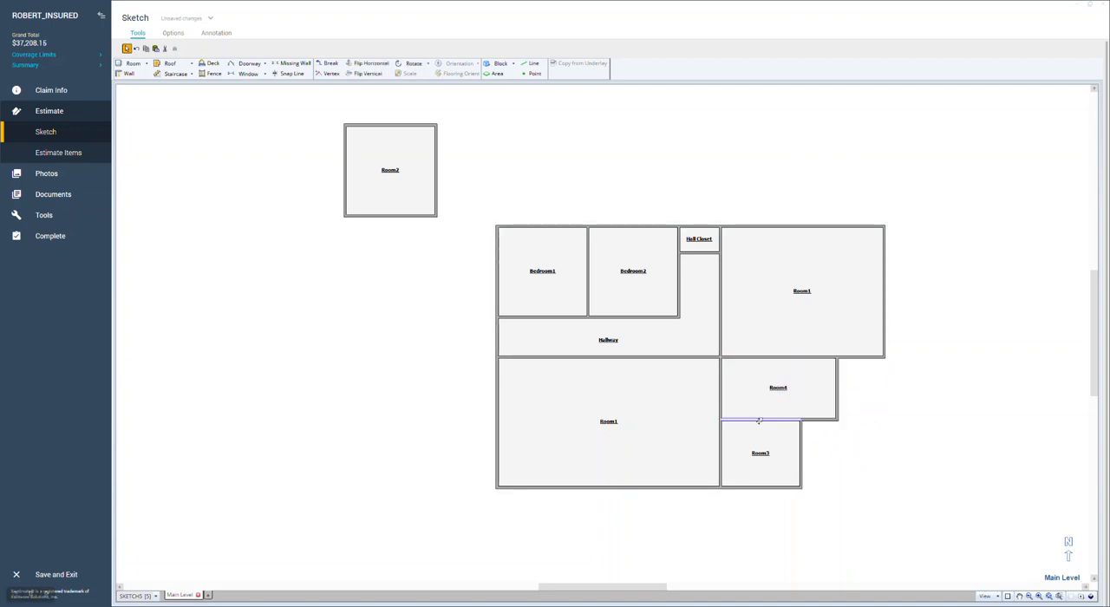
pyautogui.moveTo(760, 421); pyautogui.dragTo(761, 431)
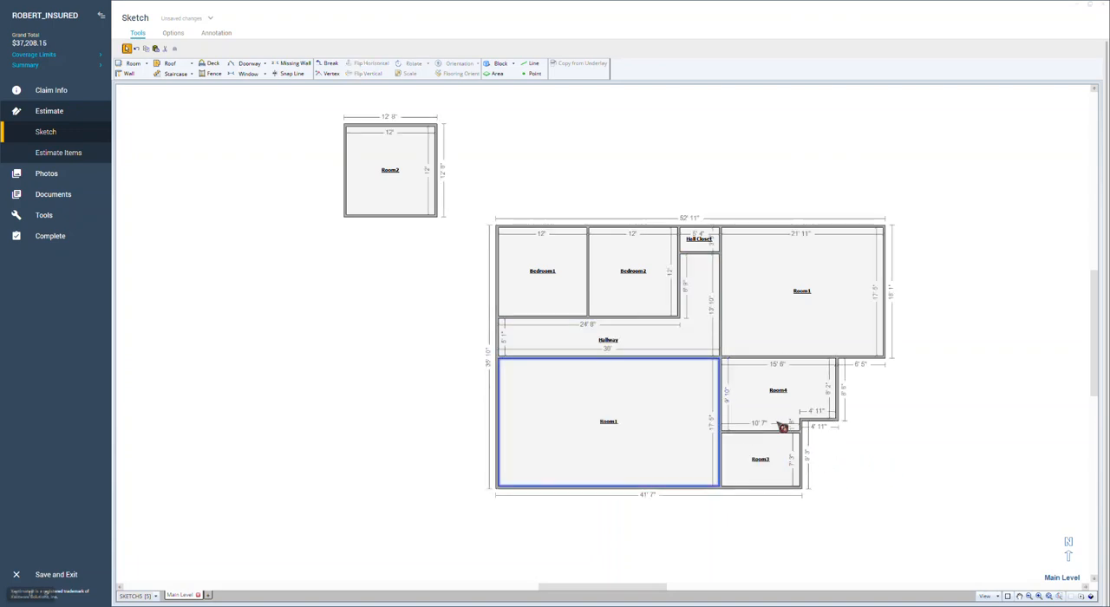
pyautogui.click(825, 416)
pyautogui.moveTo(818, 419); pyautogui.dragTo(817, 431)
pyautogui.click(777, 471)
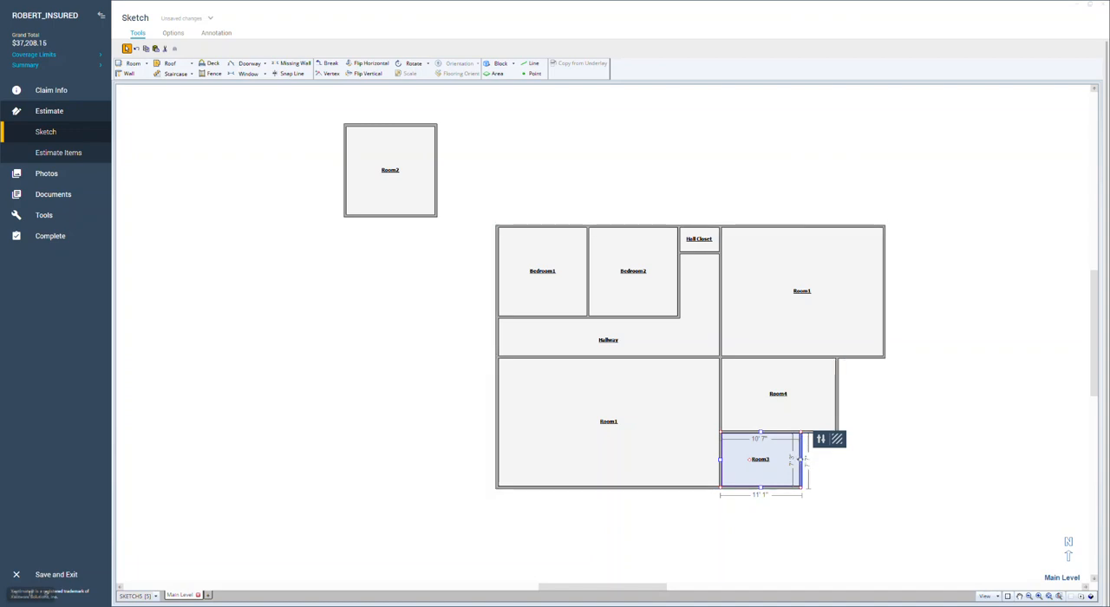
pyautogui.moveTo(797, 459); pyautogui.dragTo(835, 462)
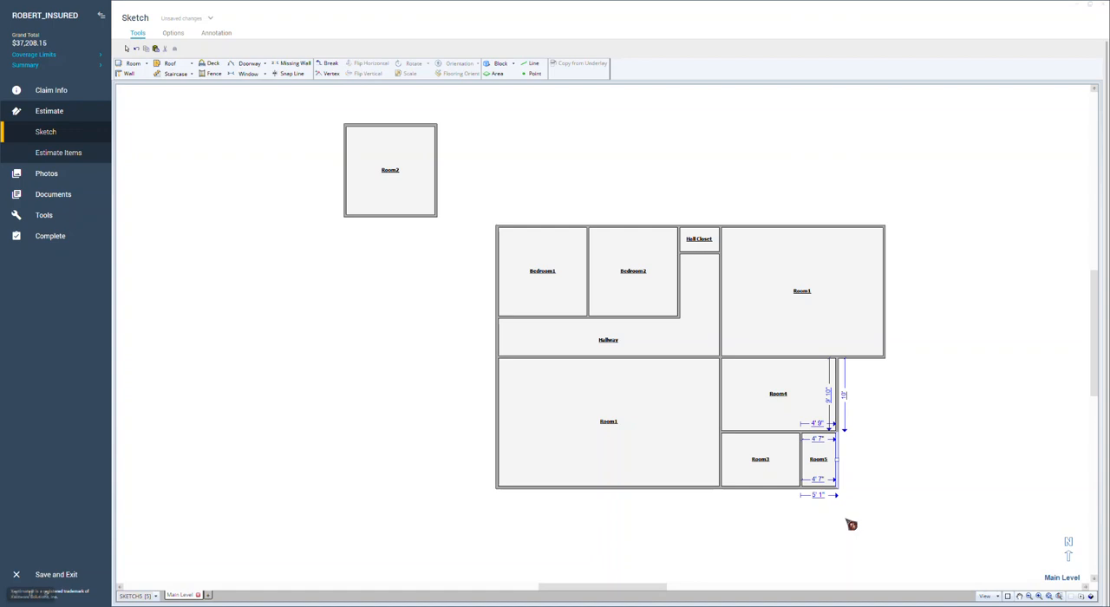
# - Move Room2 against the right side of Room4 and Room5, match their combined depth, and widen it to 19' 9"
pyautogui.click(380, 171)
pyautogui.moveTo(380, 172); pyautogui.dragTo(882, 488)
pyautogui.click(884, 441)
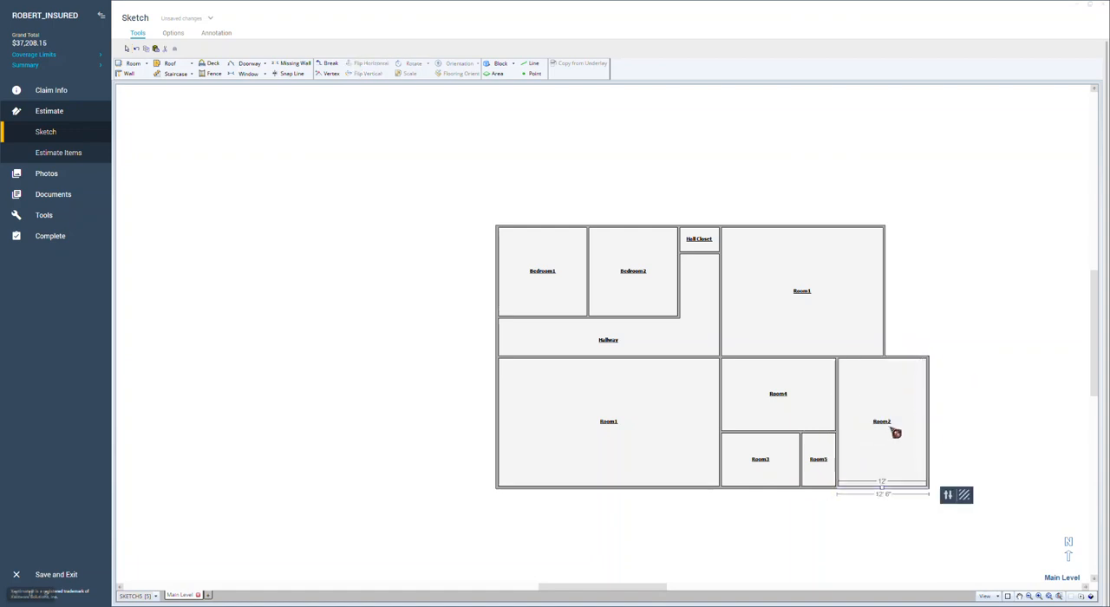
pyautogui.moveTo(943, 423); pyautogui.dragTo(985, 425)
# - Rename Room2 as Garage and the upper-right Room1 as Master Bedroom
pyautogui.click(910, 424)
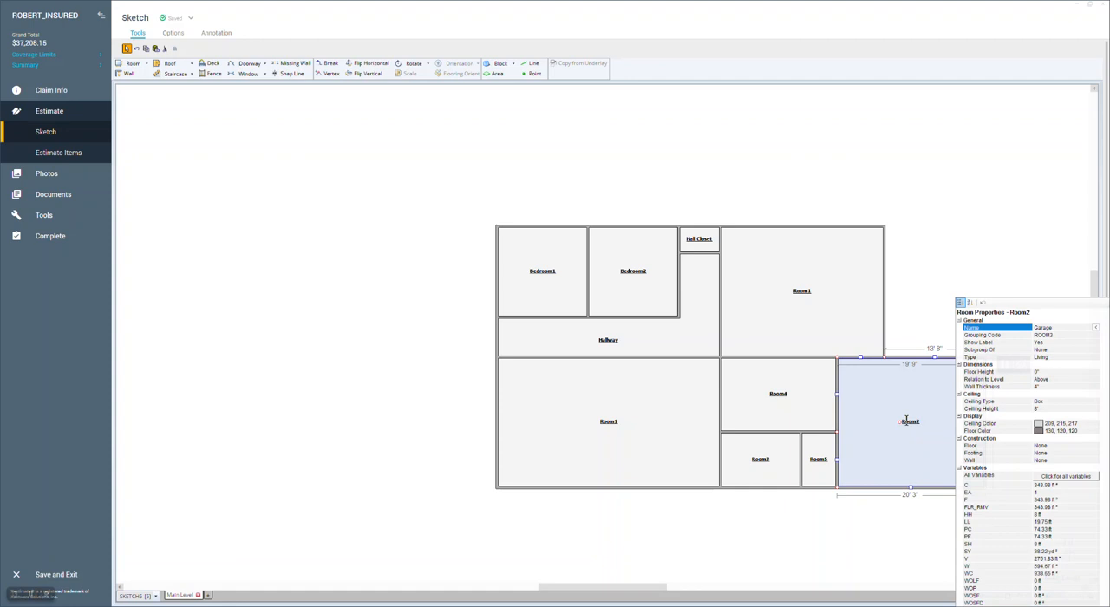
pyautogui.click(810, 298)
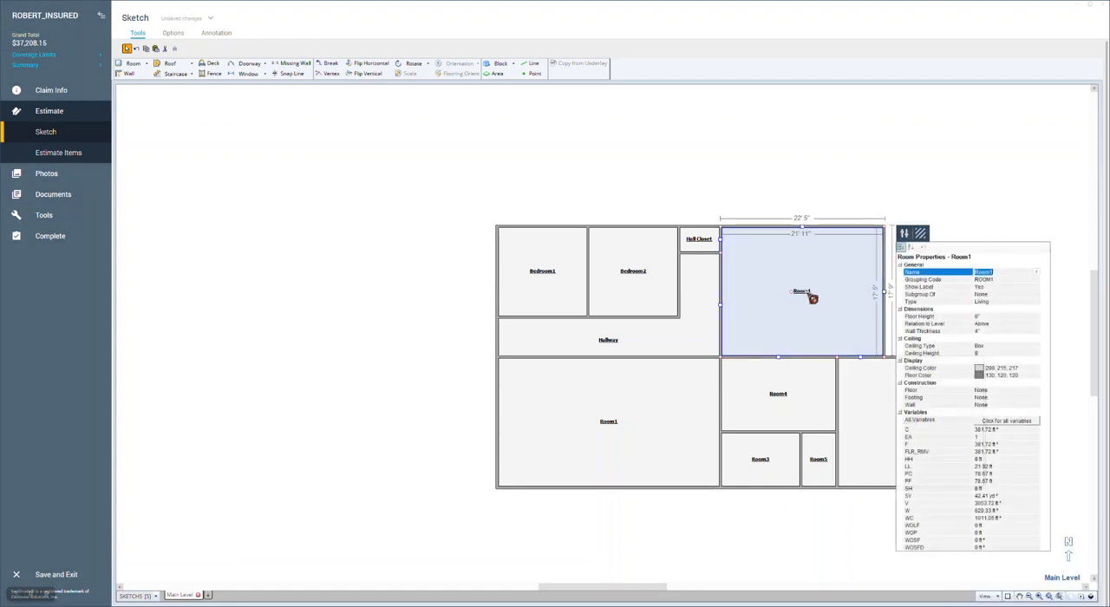
pyautogui.write('Master Bedr')
# - Rename Room4 as Dining Room and Room3 as Kitchen
pyautogui.click(780, 395)
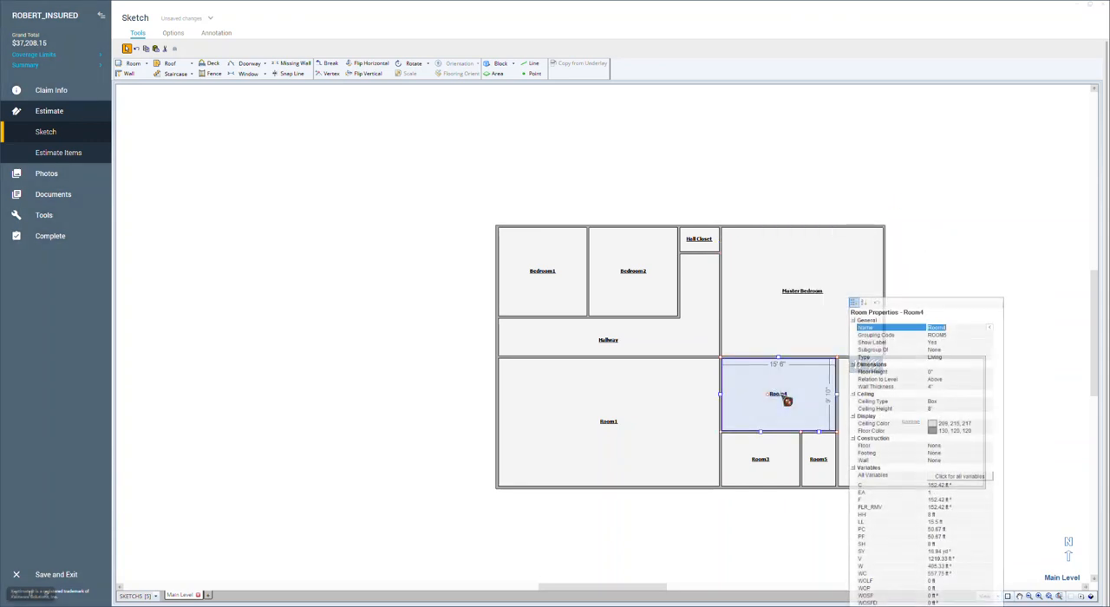
pyautogui.write('Dining')
pyautogui.press('Return')
pyautogui.click(774, 464)
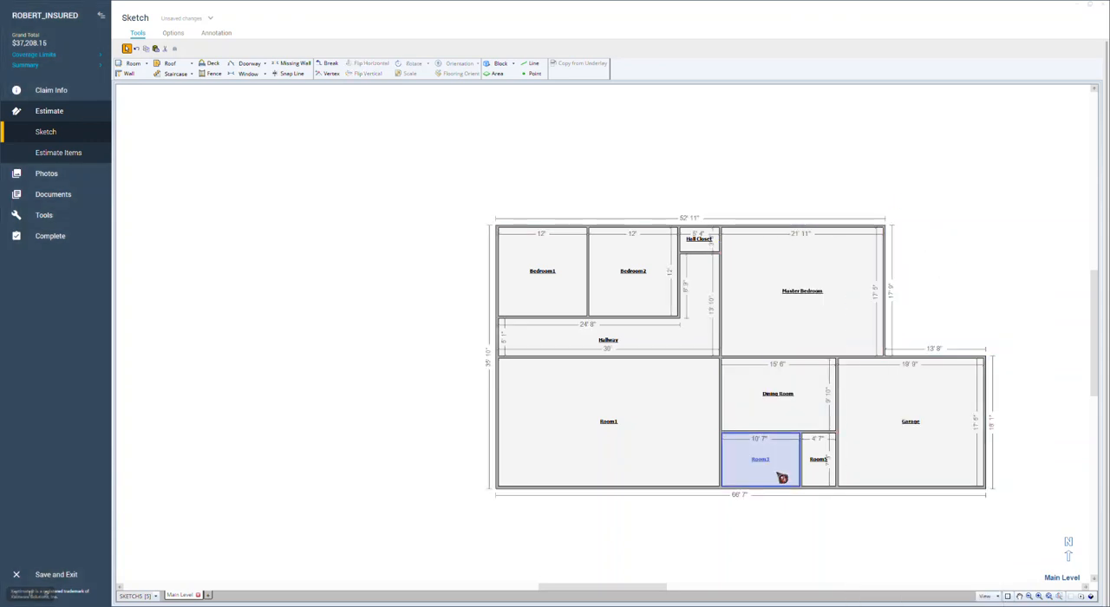
pyautogui.write('Kitchen')
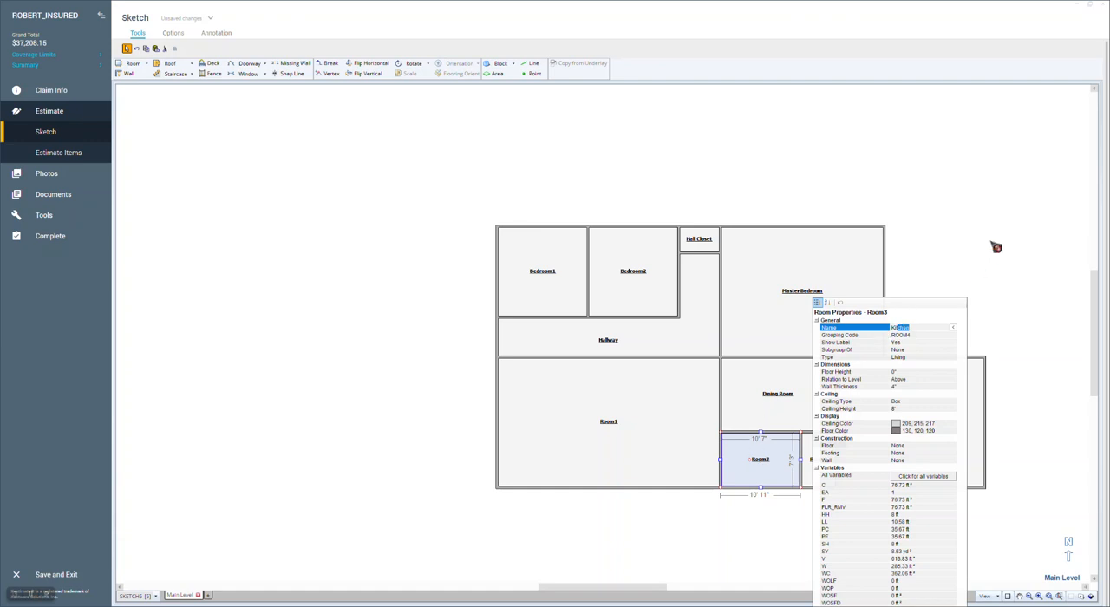
pyautogui.press('Return')
# - Rename Room5 as Pantry and the large room below the Hallway as Living Room
pyautogui.click(828, 469)
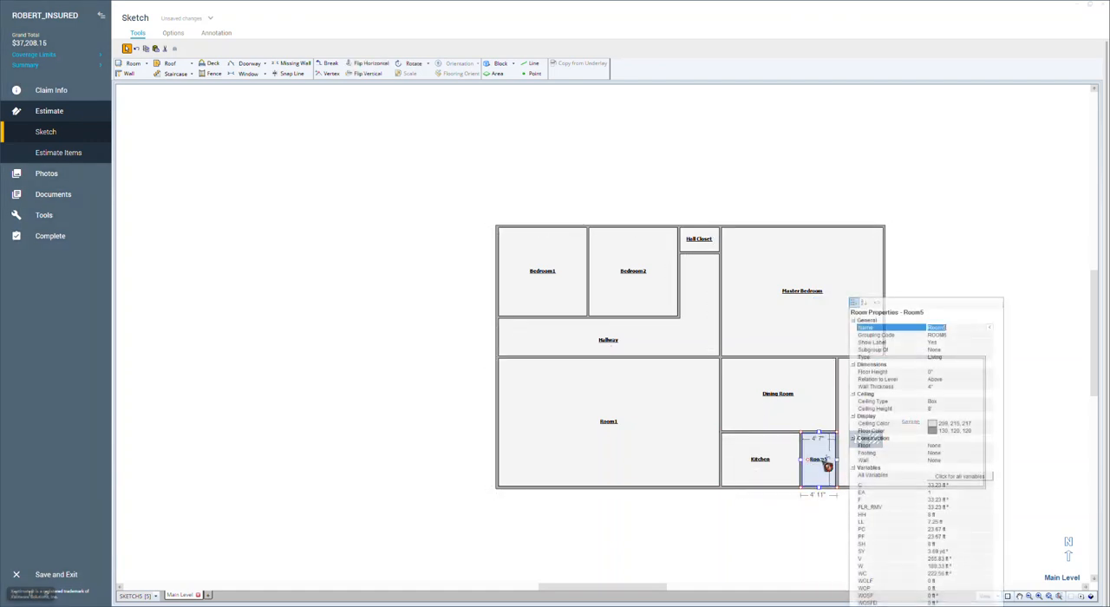
pyautogui.click(1003, 245)
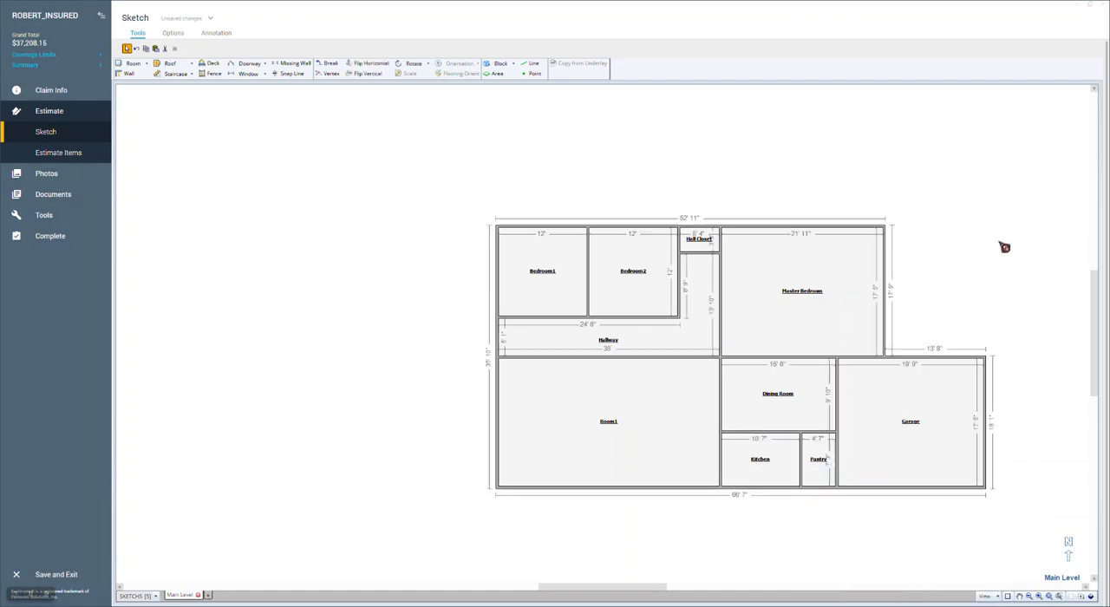
pyautogui.click(564, 428)
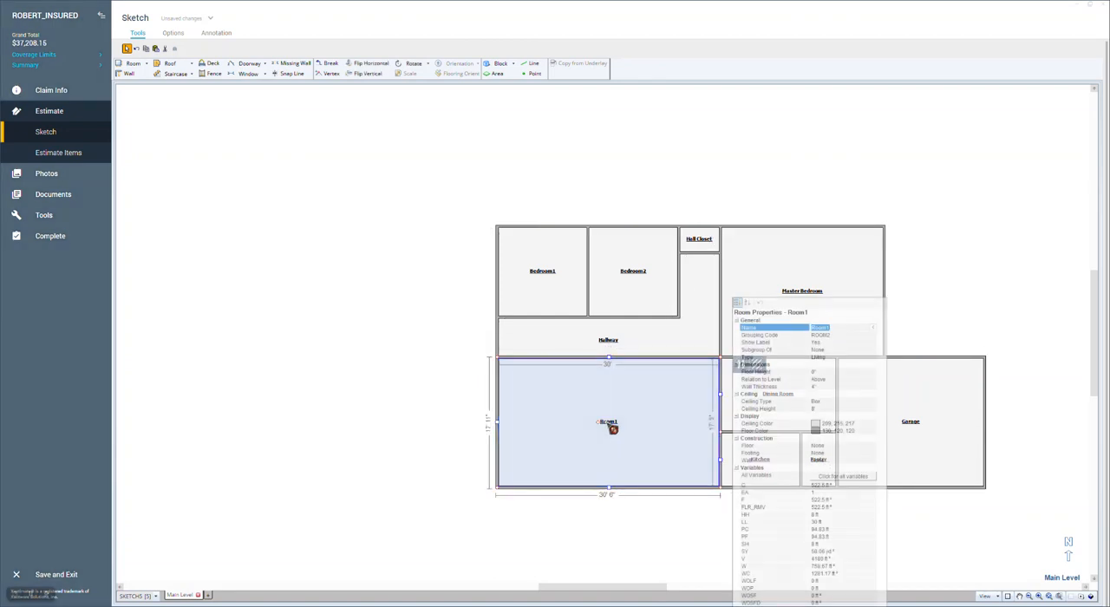
pyautogui.click(946, 178)
pyautogui.click(705, 271)
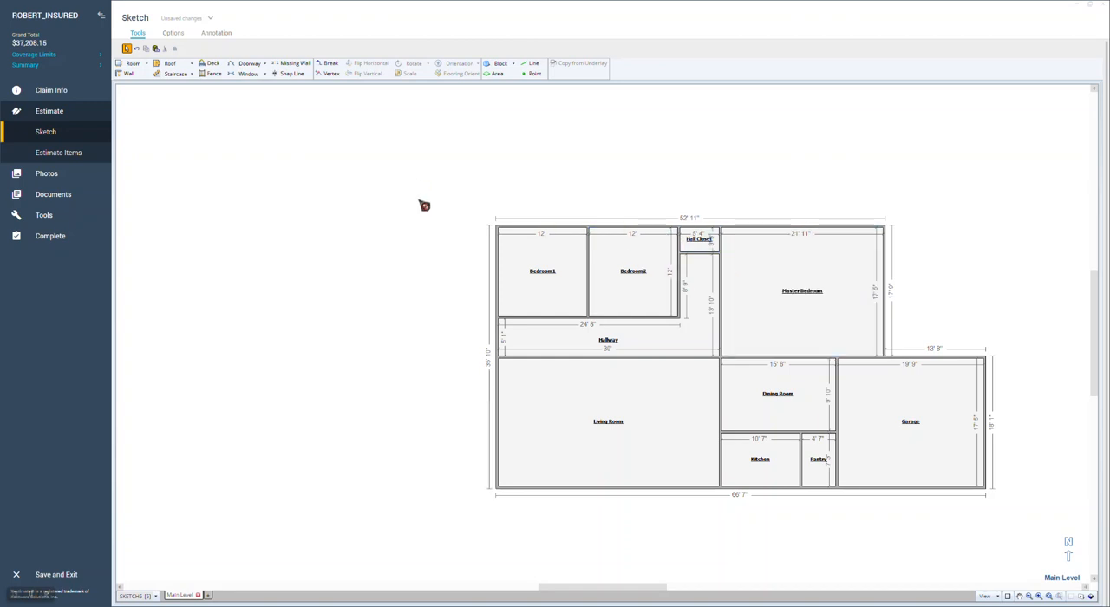
# - Draw an interior wall enclosing the Master Bedroom's upper-right corner: about 5' 11" down, diagonally down-right, and about 5' 11" across to the outer wall
pyautogui.click(128, 73)
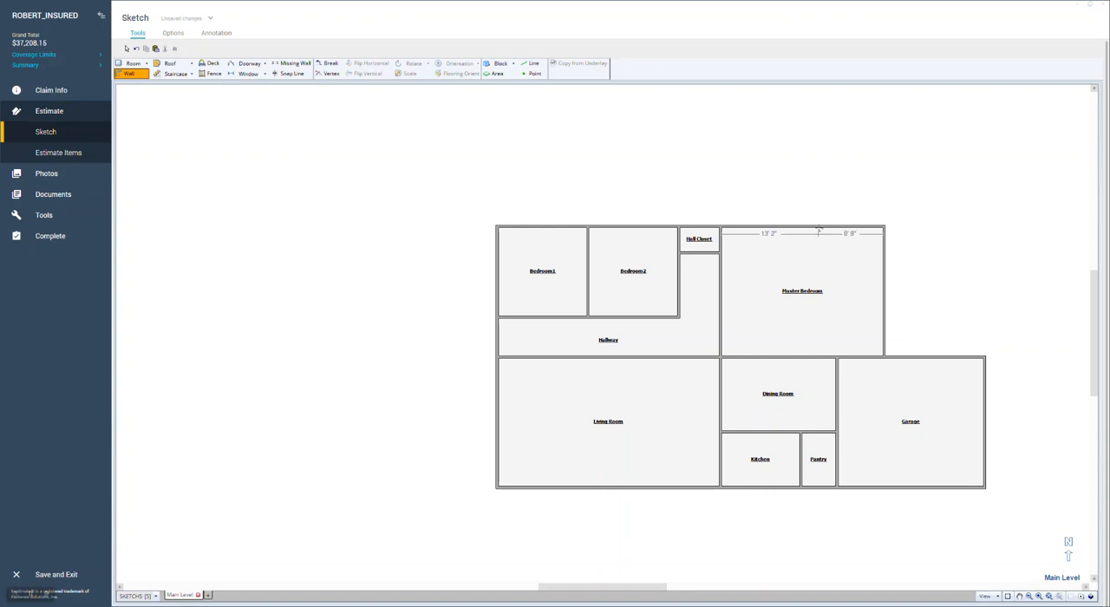
pyautogui.click(818, 229)
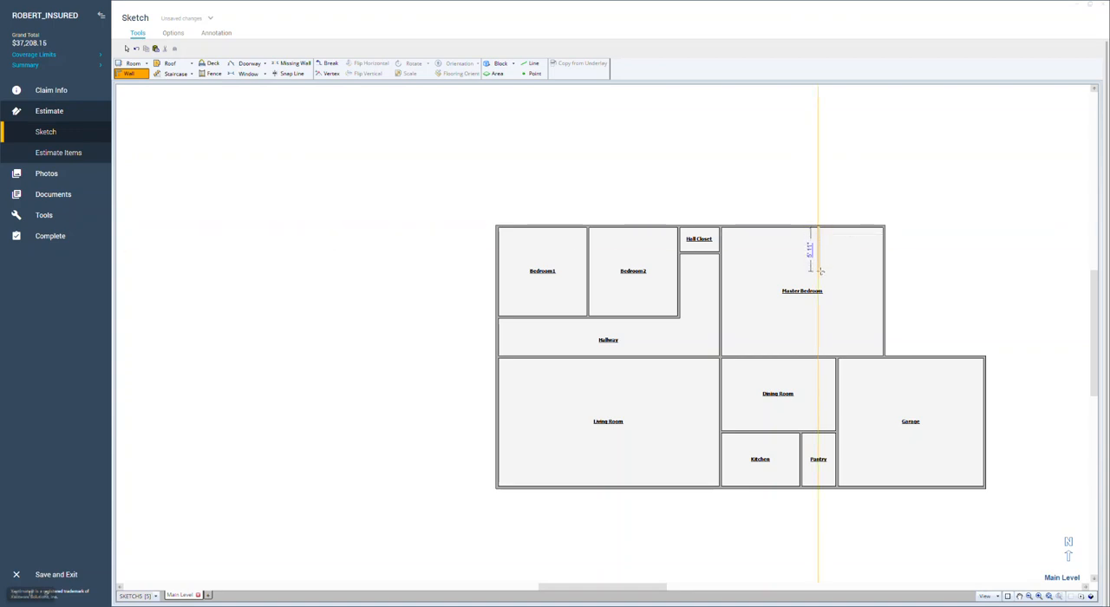
pyautogui.click(818, 271)
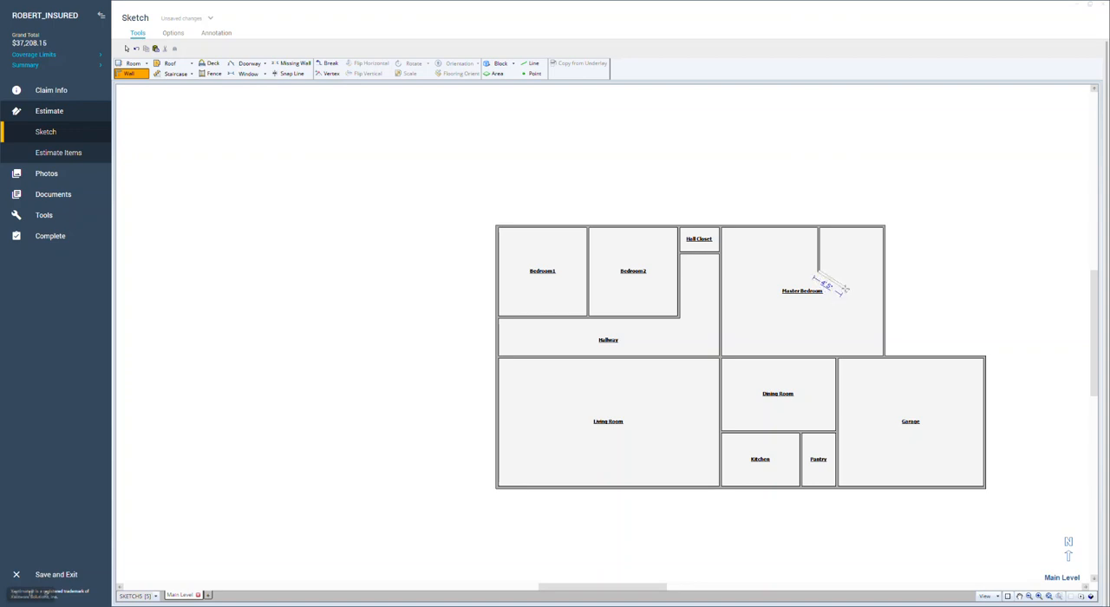
pyautogui.click(840, 293)
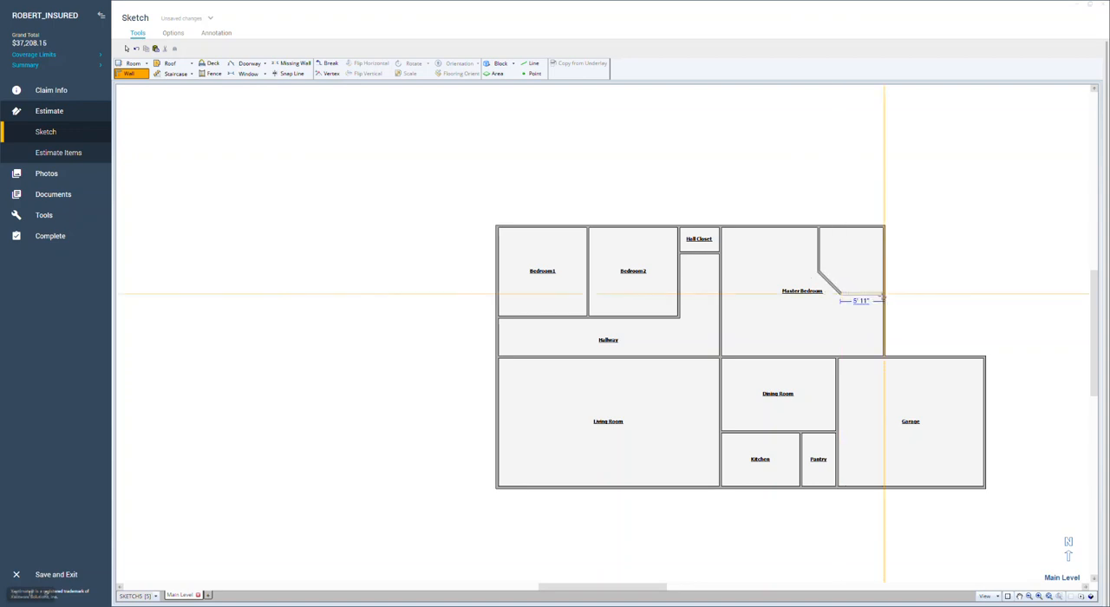
pyautogui.click(883, 293)
pyautogui.press('Escape')
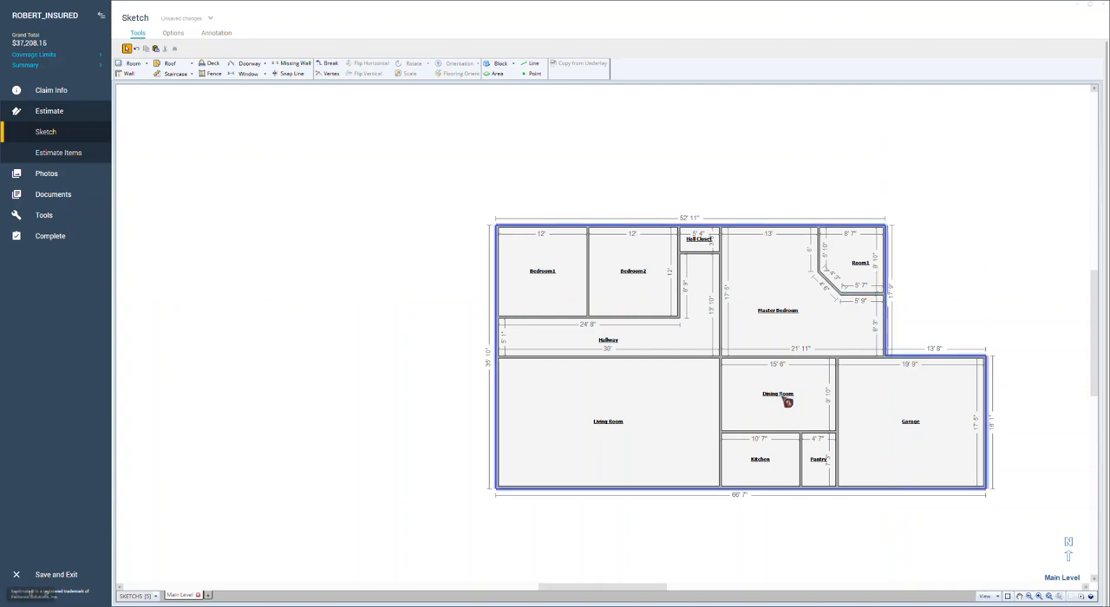
# - Name the new corner room inside the Master Bedroom as Master Bath
pyautogui.click(861, 269)
pyautogui.write('Ma')
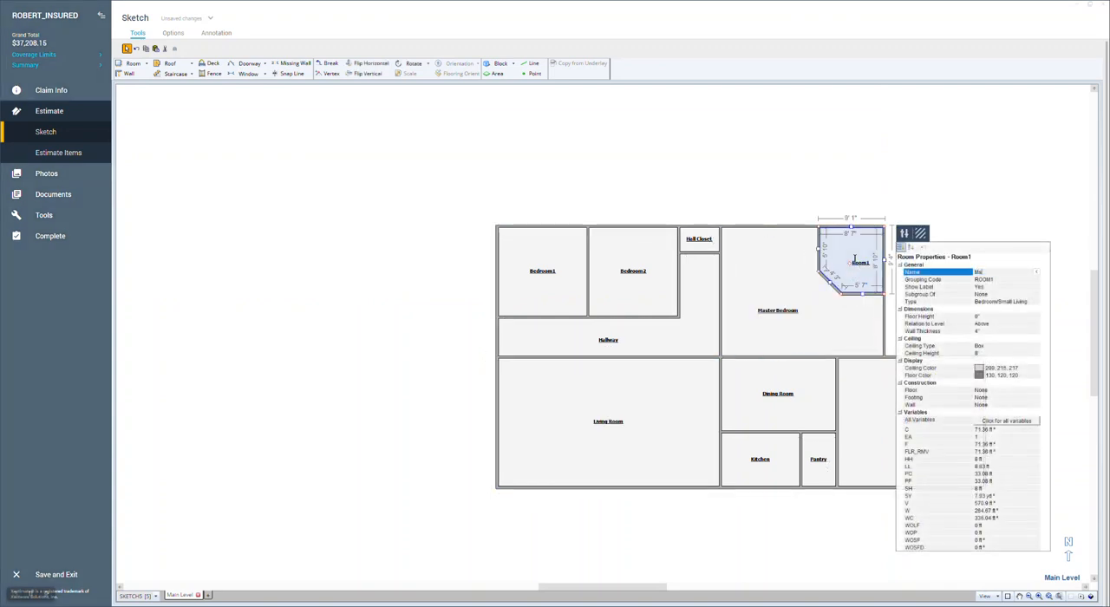
pyautogui.write('ter Bath')
pyautogui.press('Return')
pyautogui.click(1029, 147)
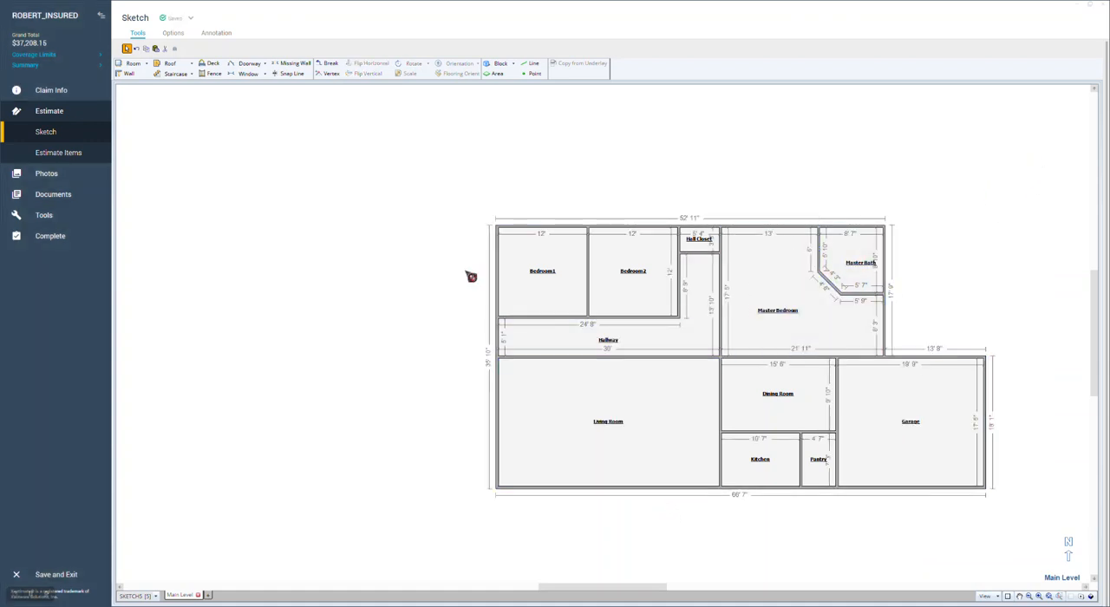
pyautogui.click(1019, 597)
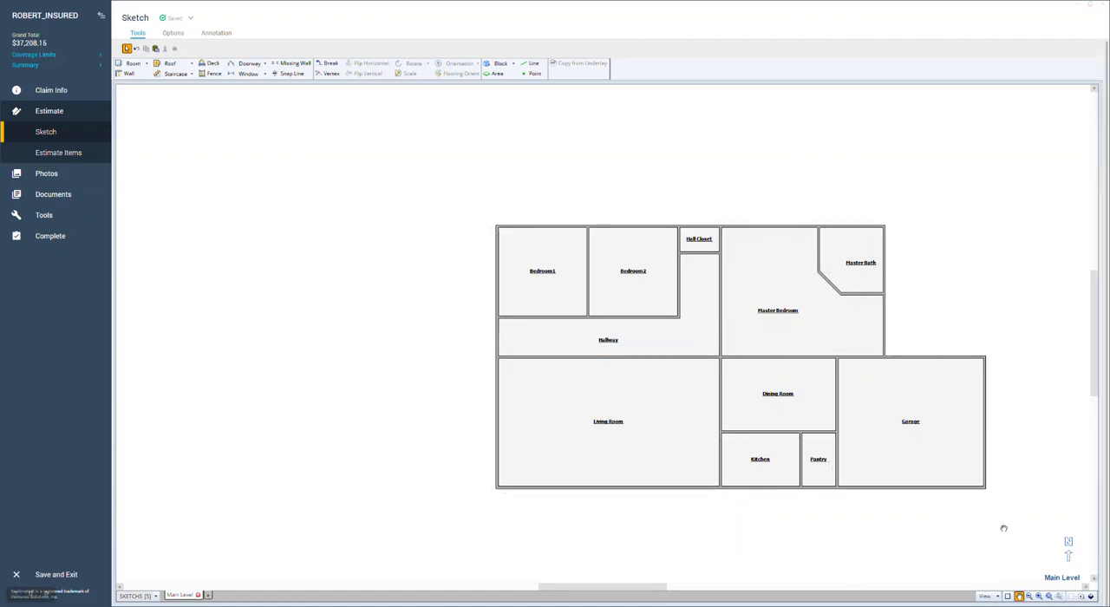
pyautogui.moveTo(1001, 525); pyautogui.dragTo(882, 520)
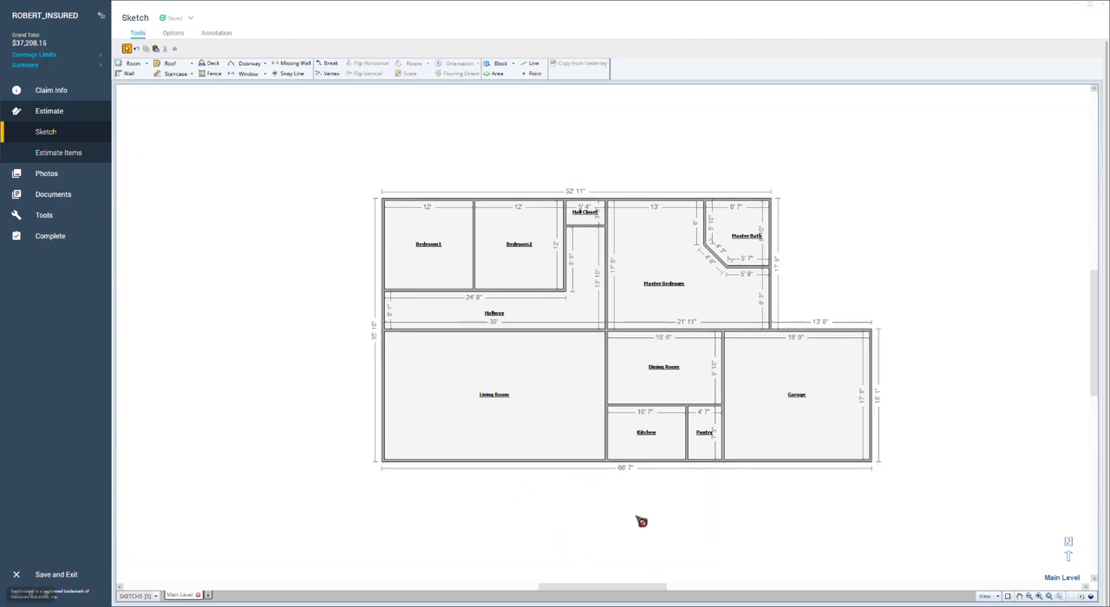
pyautogui.click(581, 395)
pyautogui.click(528, 511)
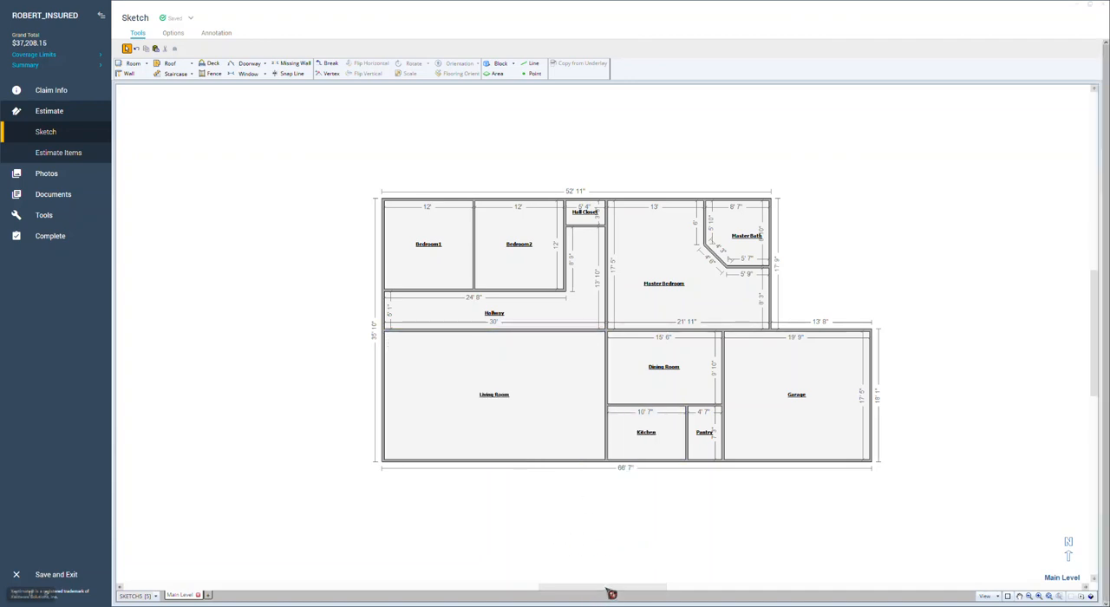
# - Place a detached room in the empty area left of the floor plan and resize it to about 16' 5" by 17' 1"
pyautogui.moveTo(611, 594); pyautogui.dragTo(384, 580)
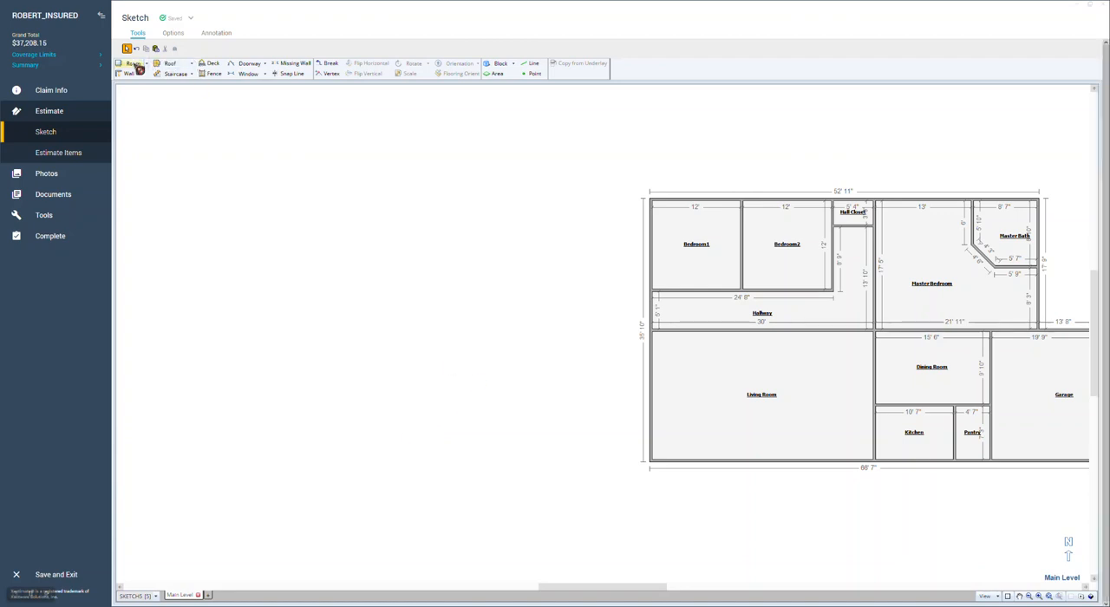
pyautogui.click(130, 63)
pyautogui.click(304, 349)
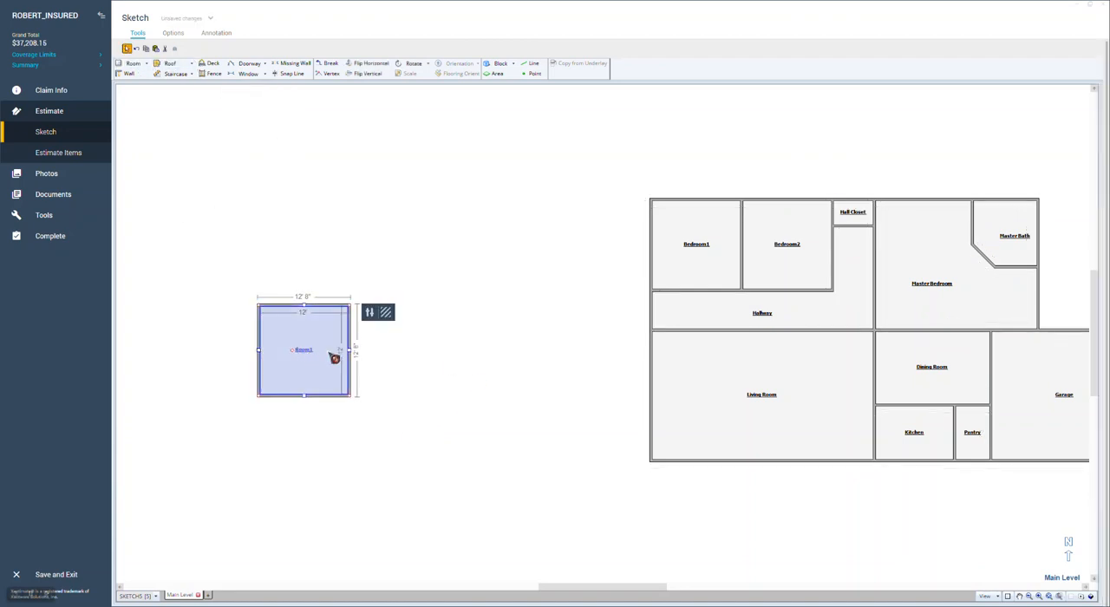
pyautogui.moveTo(350, 350); pyautogui.dragTo(381, 351)
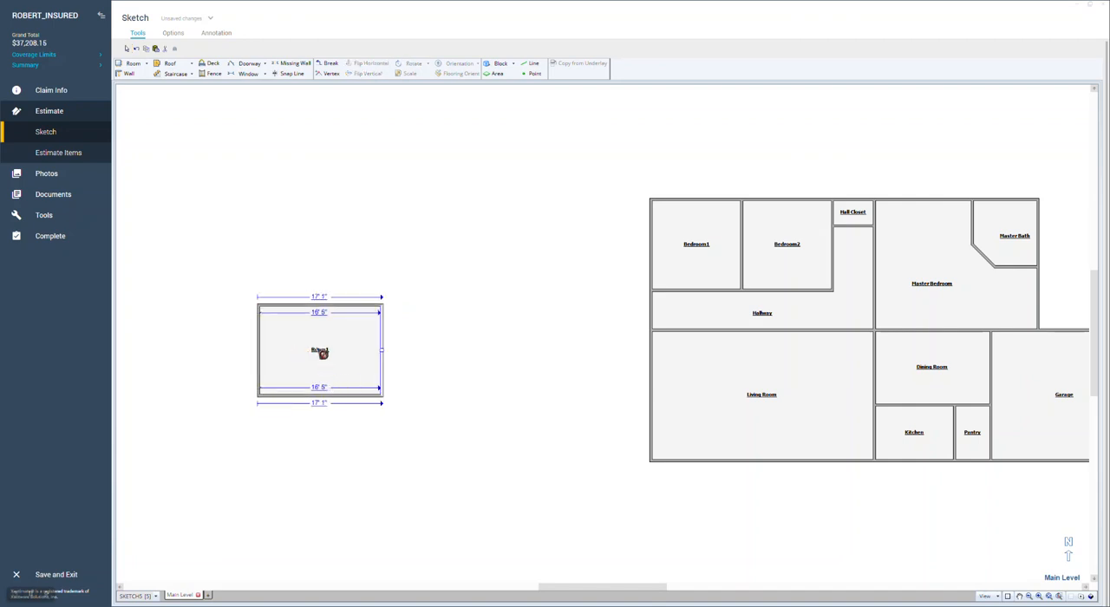
pyautogui.click(321, 354)
pyautogui.moveTo(330, 408); pyautogui.dragTo(319, 425)
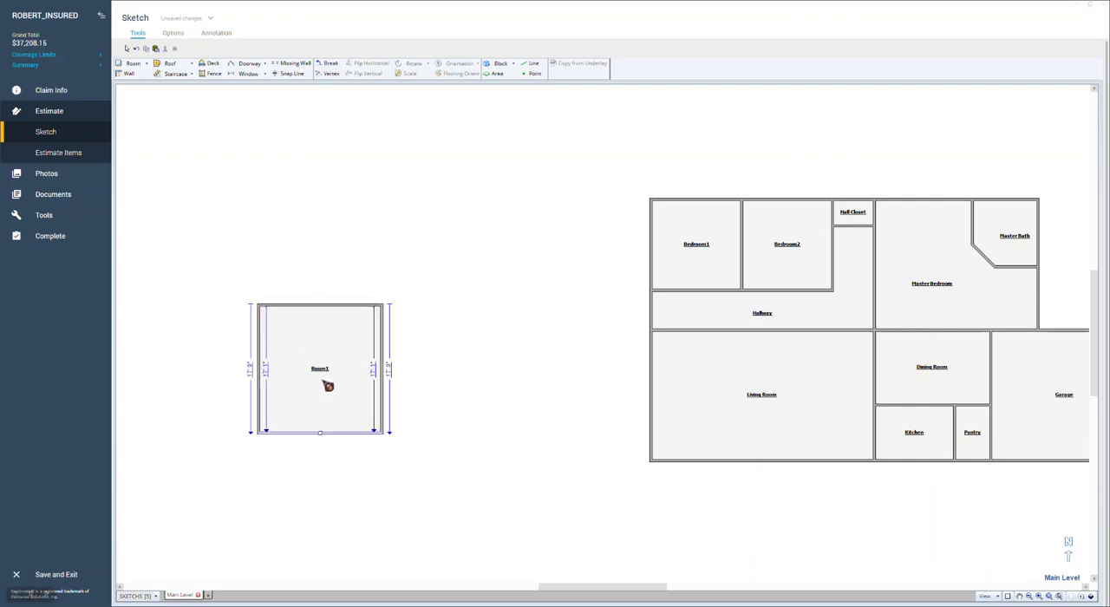
pyautogui.click(325, 374)
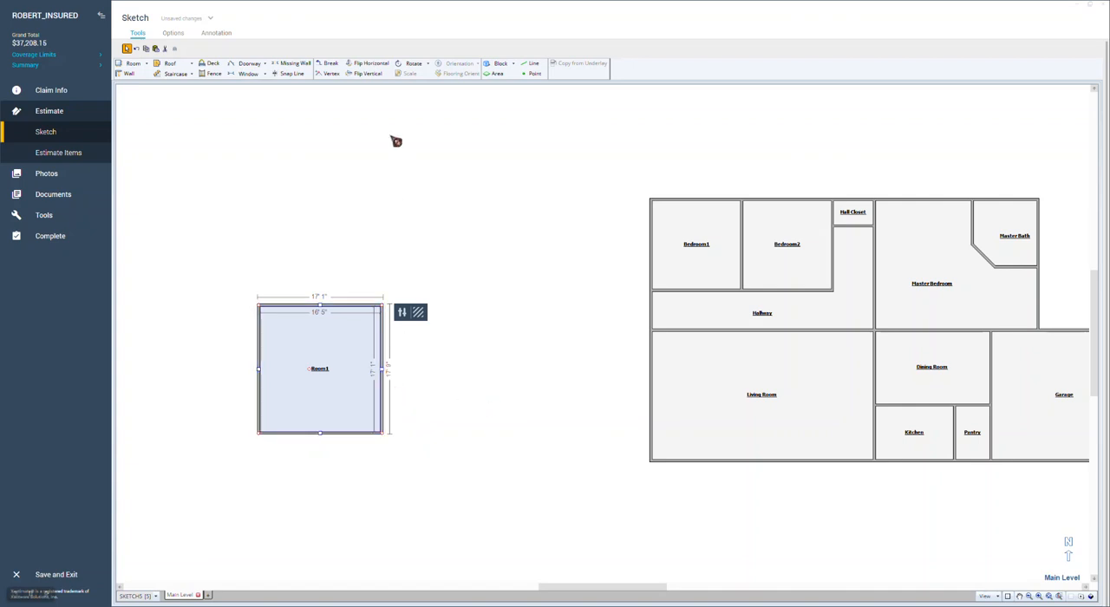
# - Break the detached room's right wall and try pulling its lower segment outward about 9' 7"
pyautogui.click(328, 62)
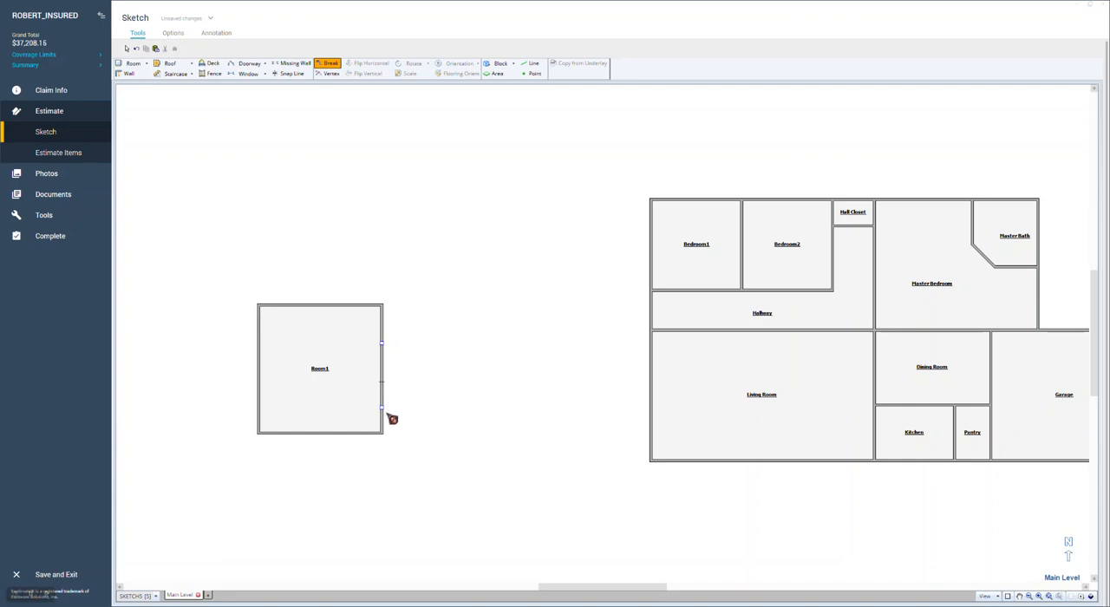
pyautogui.moveTo(383, 407); pyautogui.dragTo(452, 409)
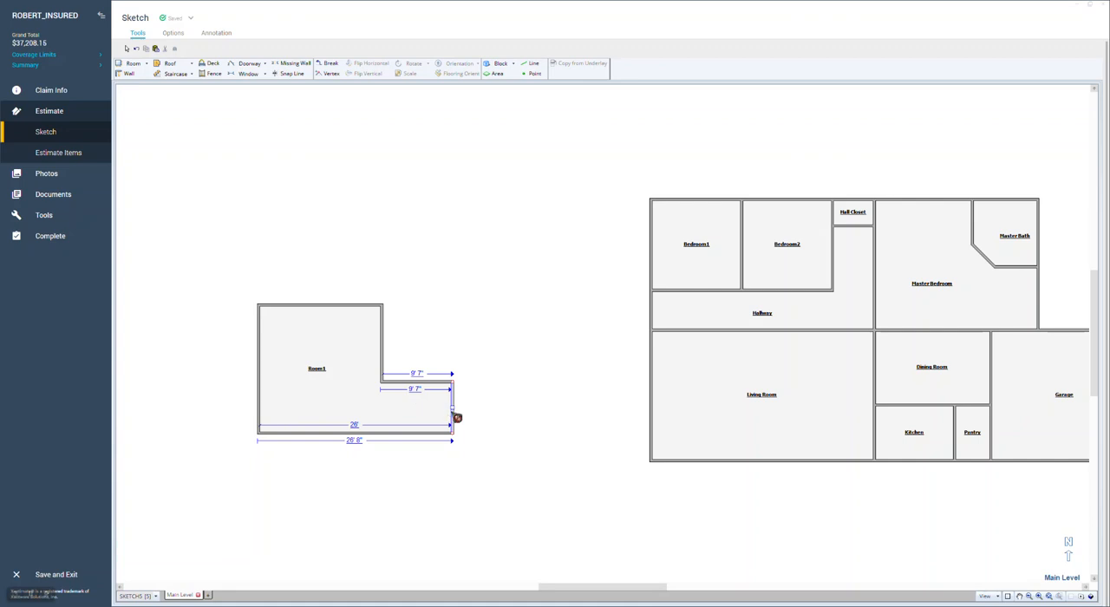
pyautogui.moveTo(452, 407); pyautogui.dragTo(379, 344)
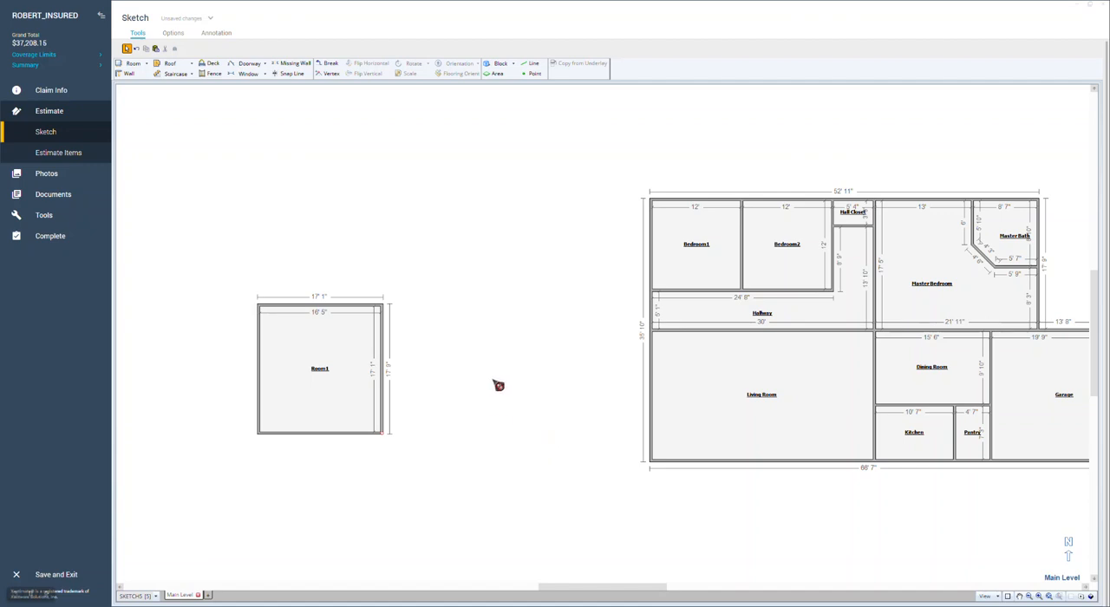
# - Break the detached room's right wall and pull its lower segment outward to form a separate adjoining room about 11' 11" by 7' 4"
pyautogui.click(329, 64)
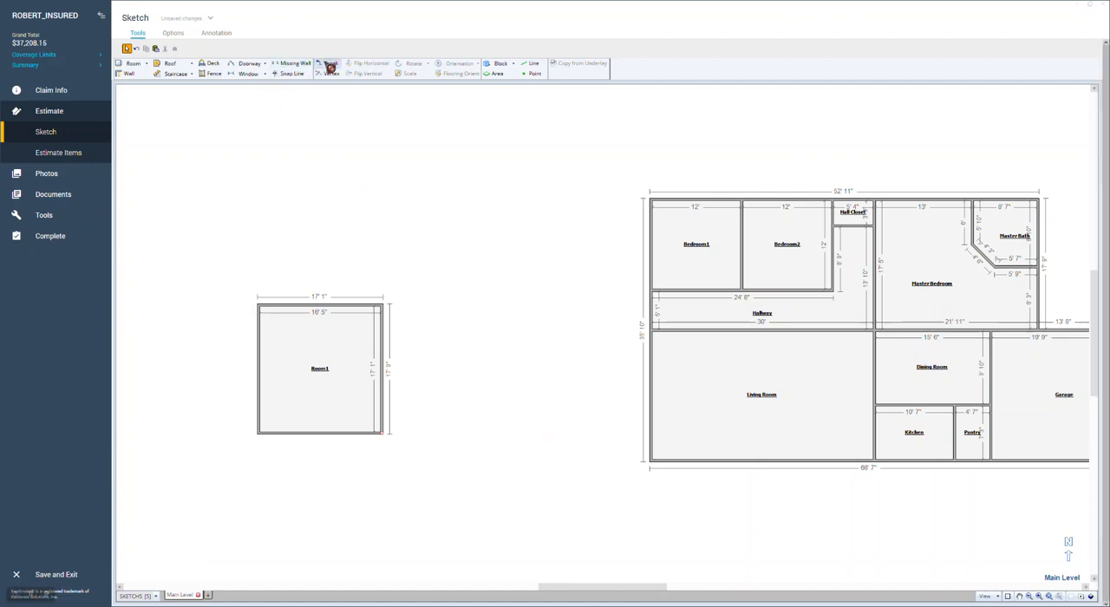
pyautogui.click(381, 376)
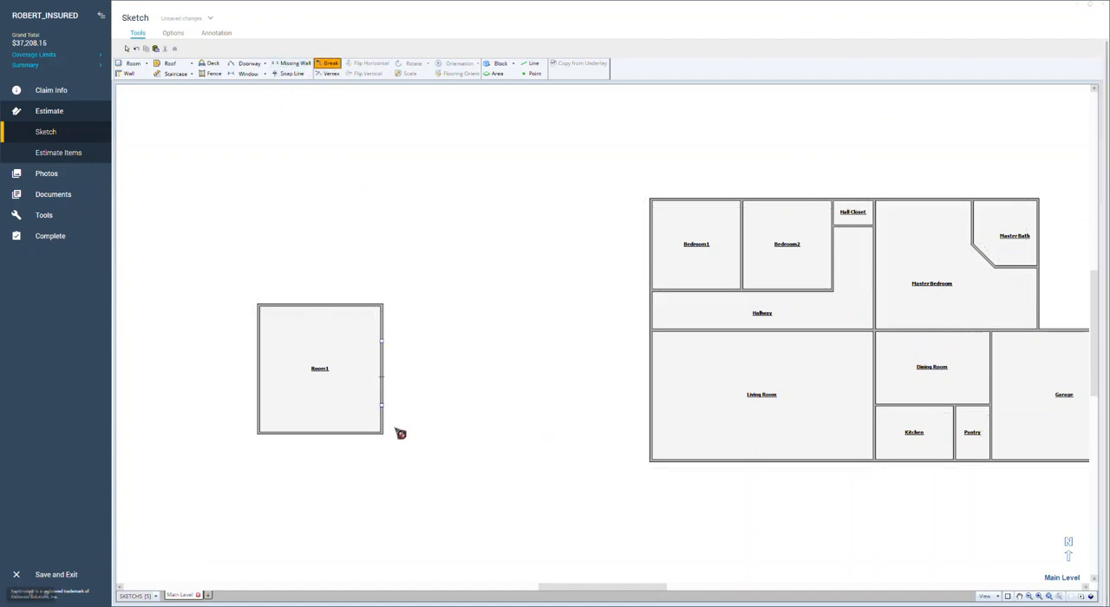
pyautogui.moveTo(382, 404); pyautogui.dragTo(472, 405)
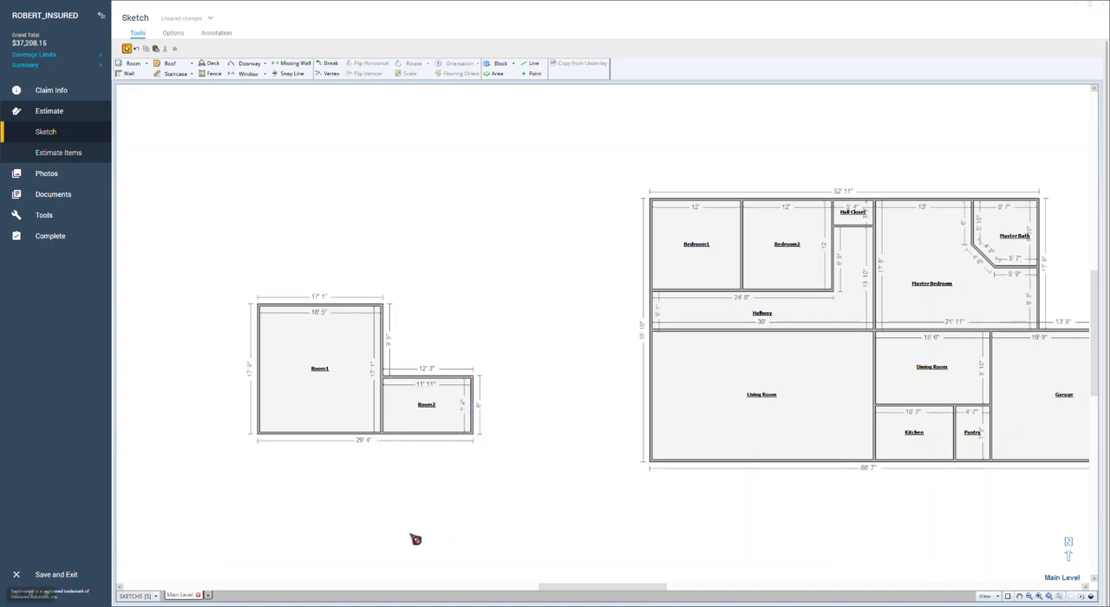
pyautogui.click(358, 408)
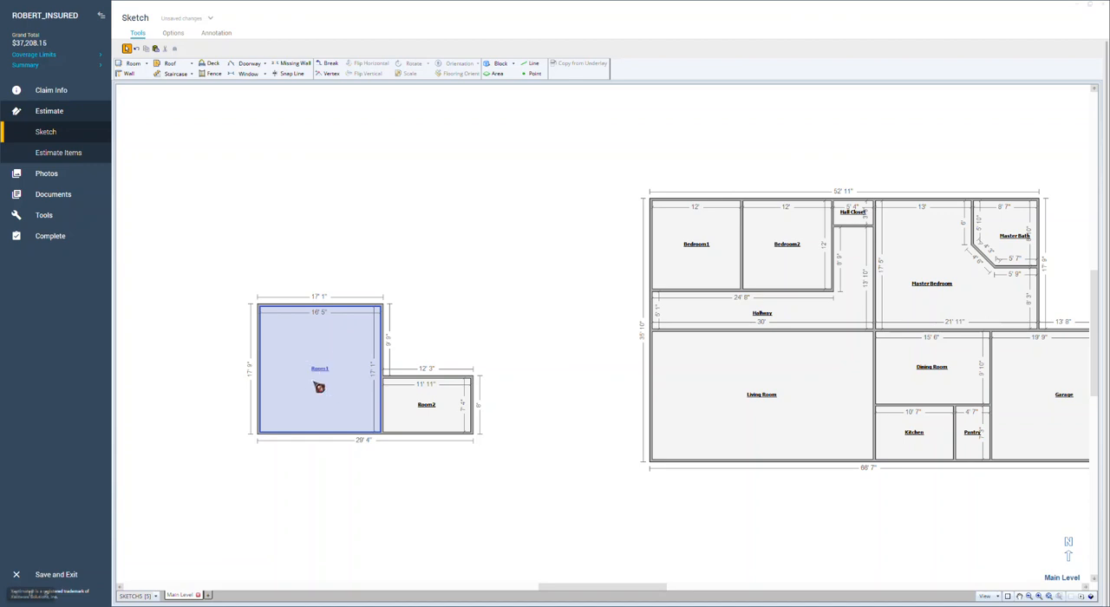
pyautogui.click(319, 308)
pyautogui.click(389, 426)
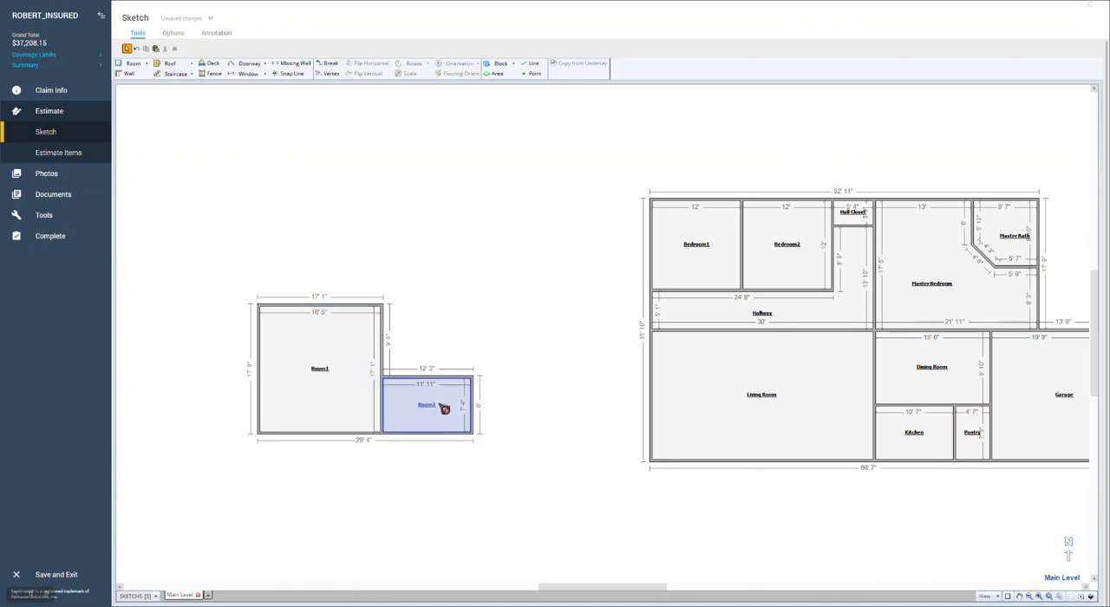
# - Delete both detached rooms beside the floor plan
pyautogui.moveTo(197, 249); pyautogui.dragTo(514, 492)
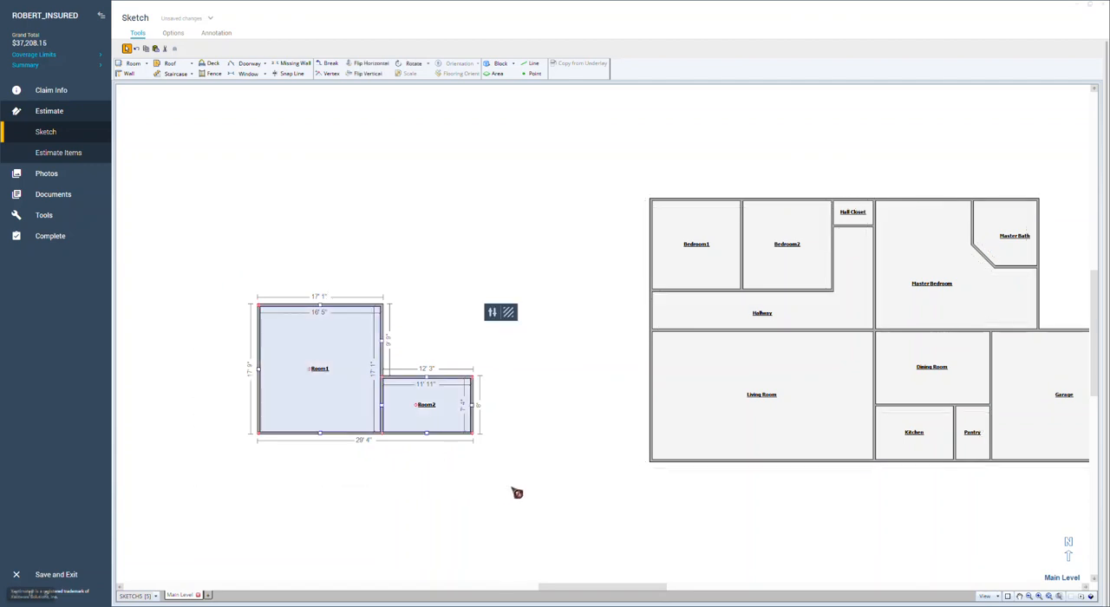
pyautogui.press('Delete')
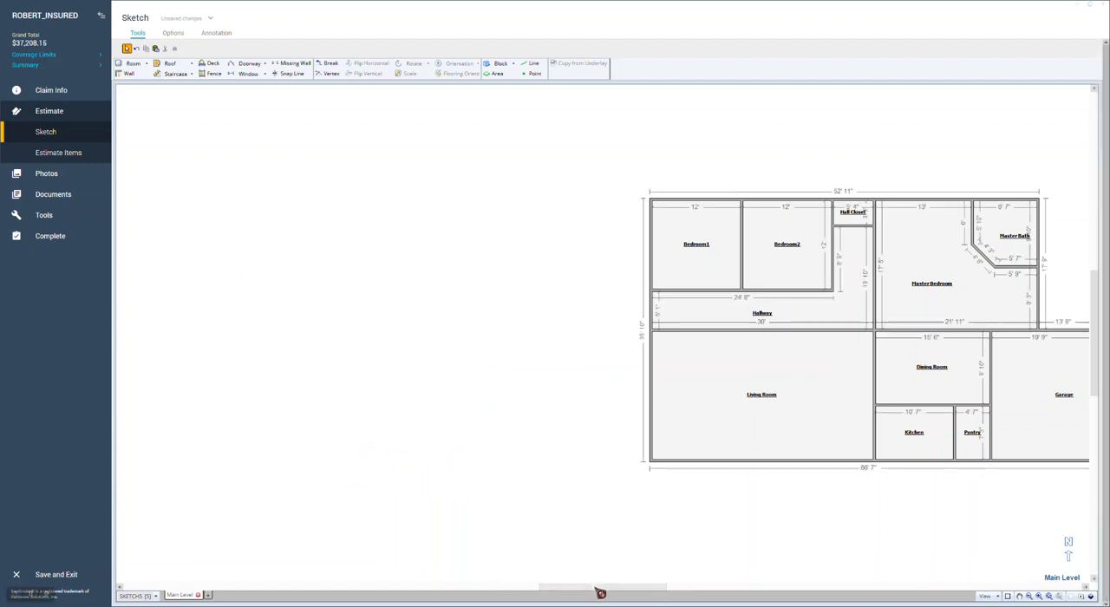
# - Add a missing wall about 5' 2" wide near the right end of the Hallway and Living Room wall, and check it in 3D
pyautogui.moveTo(599, 586); pyautogui.dragTo(829, 598)
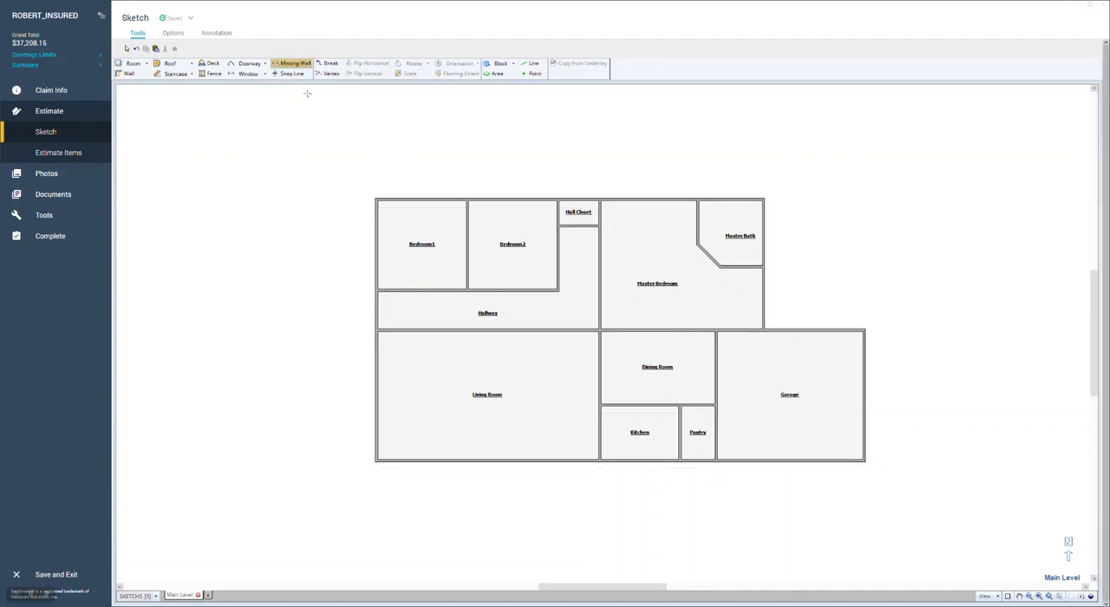
pyautogui.click(293, 66)
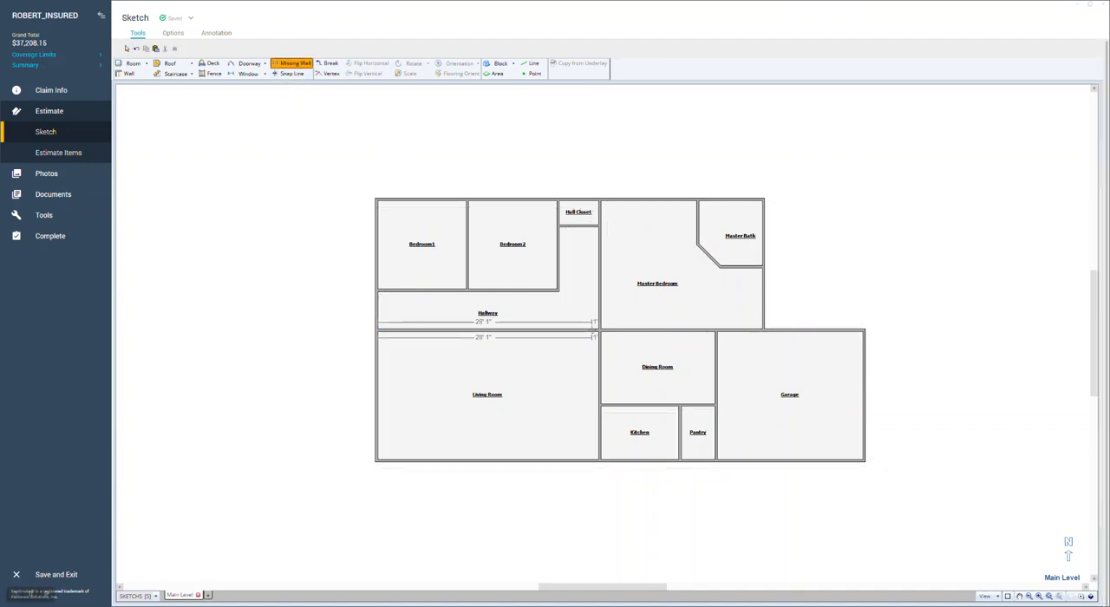
pyautogui.moveTo(593, 330); pyautogui.dragTo(554, 330)
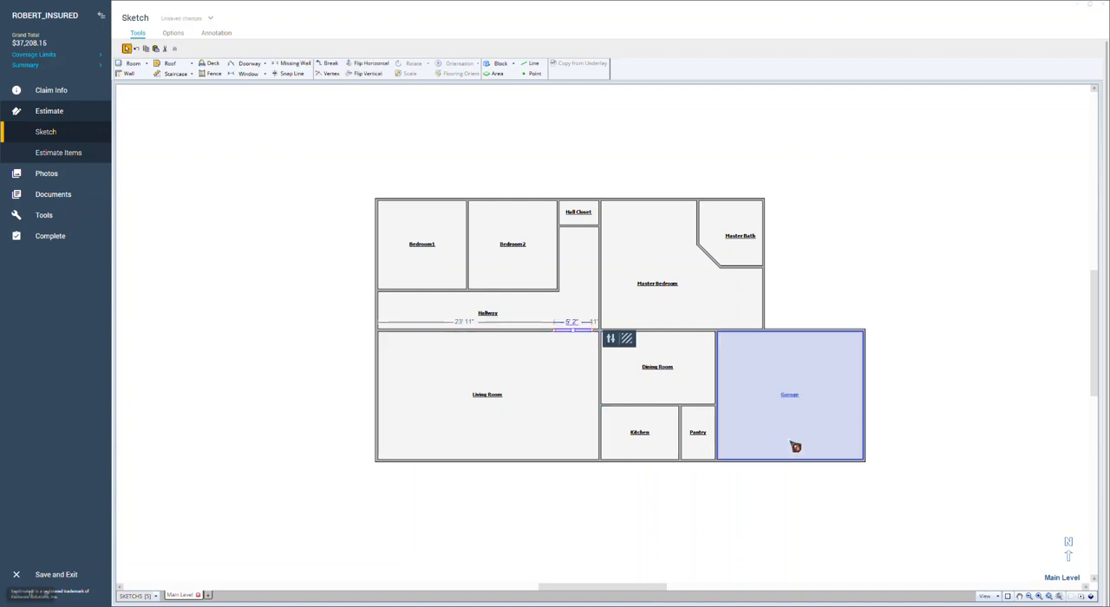
pyautogui.click(1091, 597)
pyautogui.moveTo(966, 490)
pyautogui.mouseDown()
pyautogui.moveTo(958, 371)
pyautogui.moveTo(1008, 374)
pyautogui.moveTo(980, 359)
pyautogui.moveTo(983, 332)
pyautogui.moveTo(991, 409)
pyautogui.mouseUp()
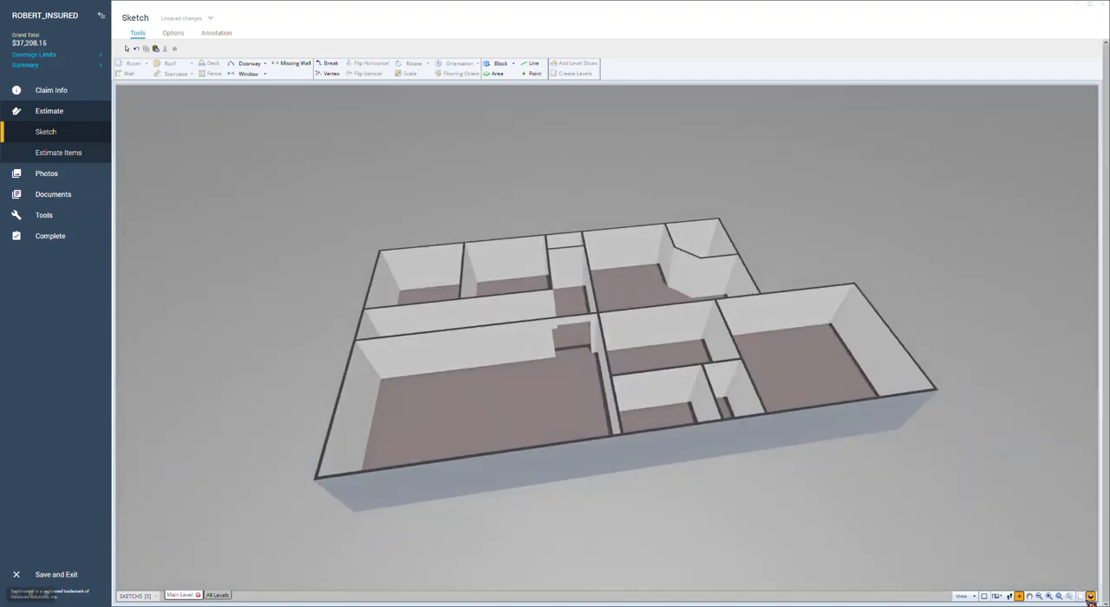
pyautogui.click(1090, 596)
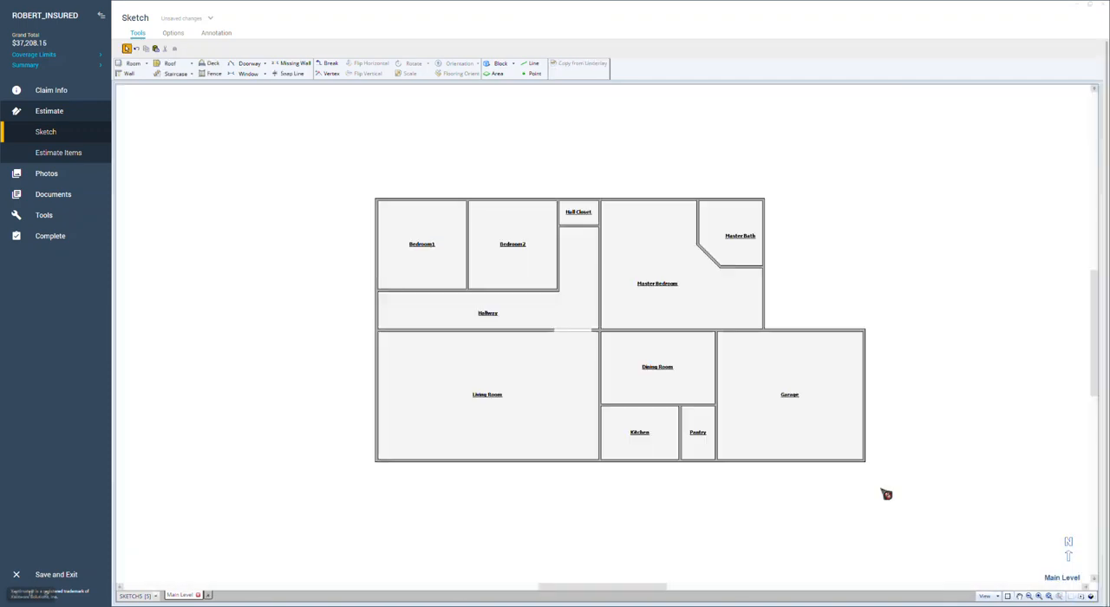
# - Try removing the whole wall between the Living Room and Dining Room and inspect the result in 3D
pyautogui.click(624, 378)
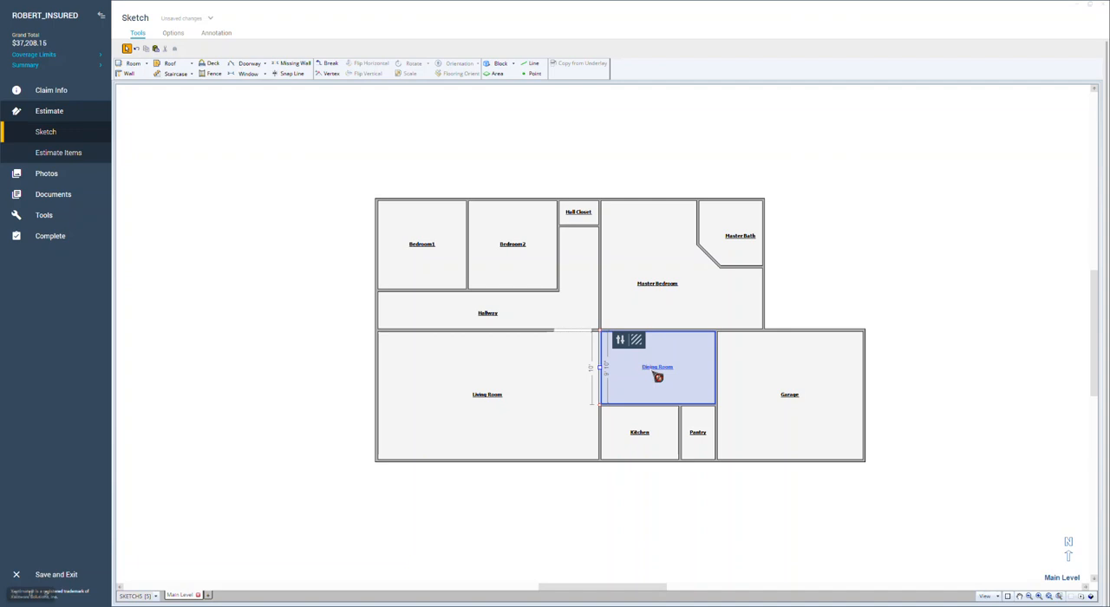
pyautogui.press('Delete')
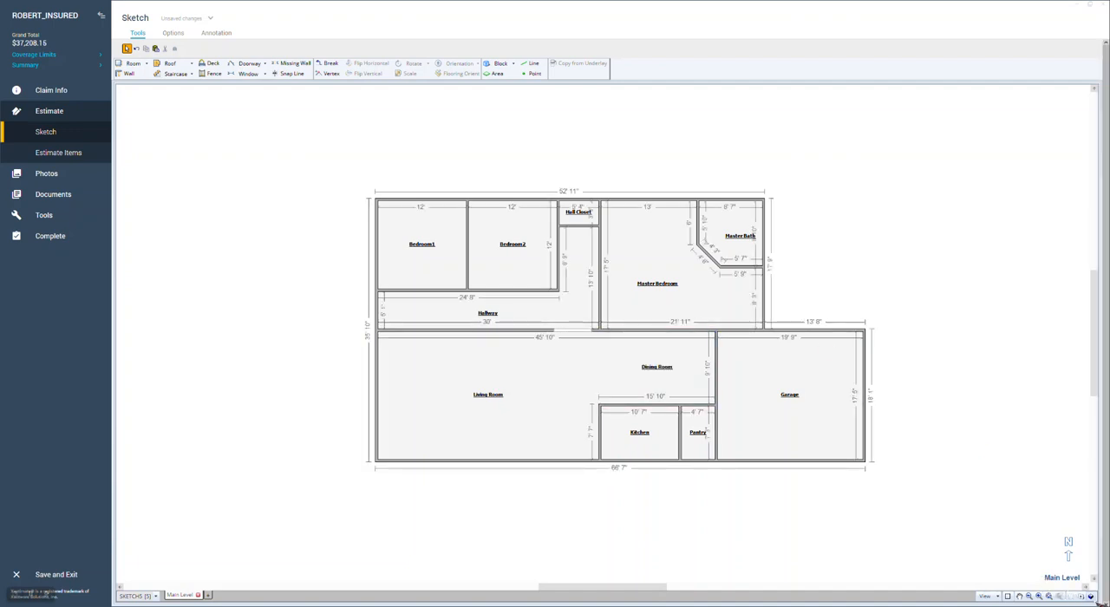
pyautogui.click(1090, 596)
pyautogui.moveTo(991, 495); pyautogui.dragTo(971, 407)
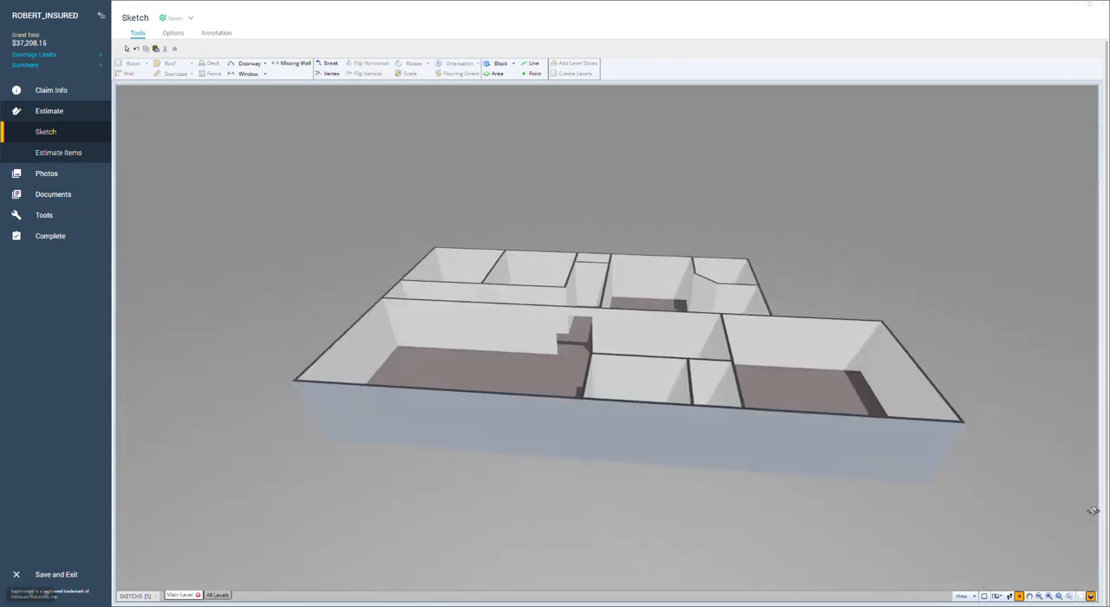
pyautogui.click(1089, 597)
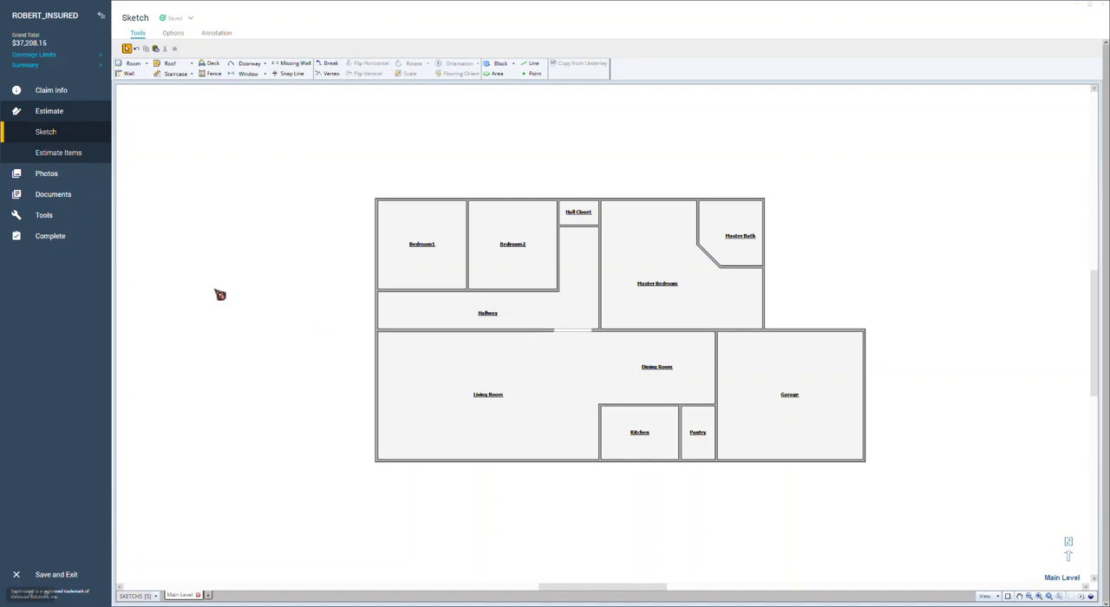
pyautogui.click(137, 50)
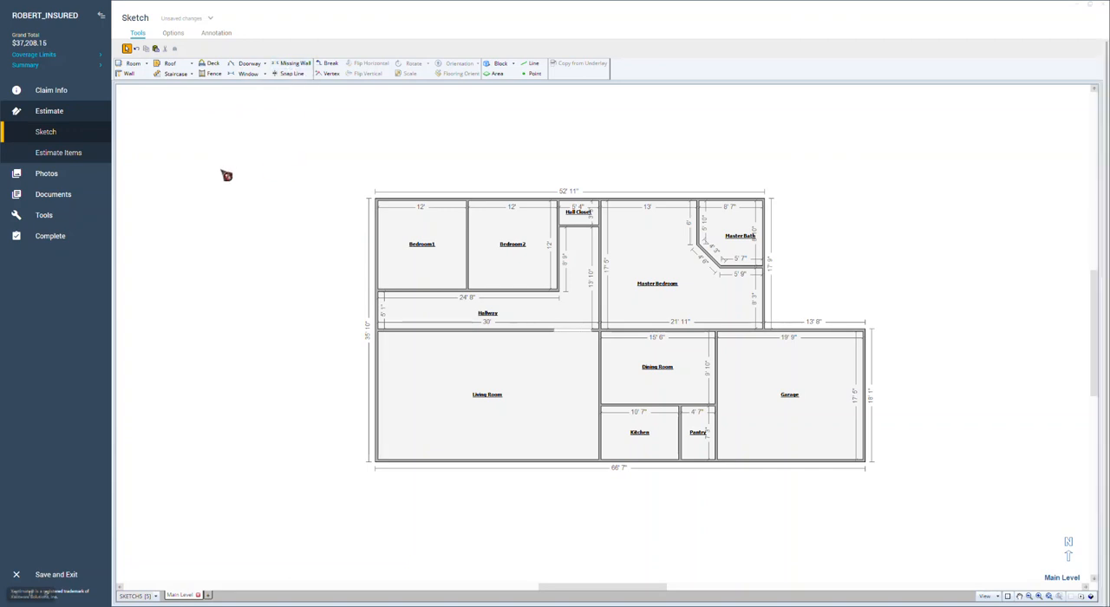
# - Add a missing wall about 7' 1" wide between the Living Room and Dining Room, and inspect the opening in 3D
pyautogui.press('m')
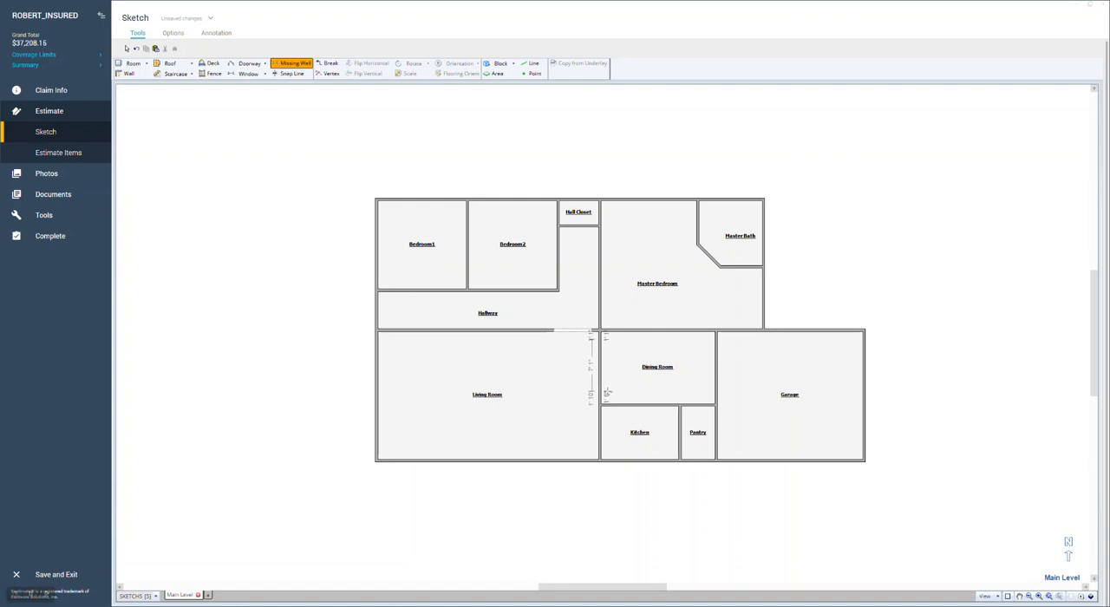
pyautogui.click(607, 393)
pyautogui.click(966, 441)
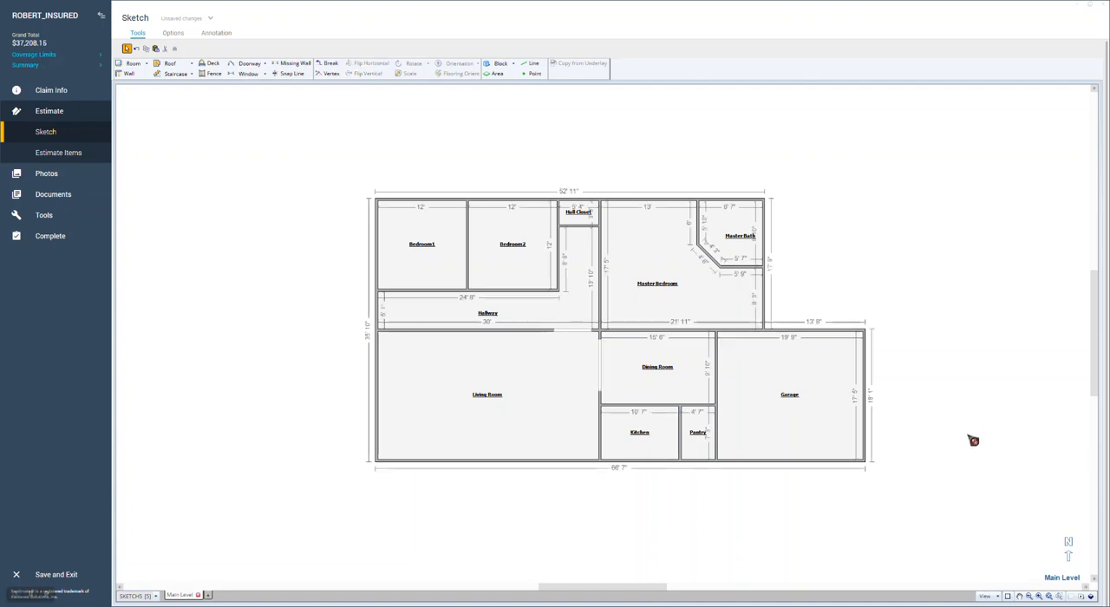
pyautogui.click(1058, 560)
pyautogui.moveTo(1011, 514); pyautogui.dragTo(839, 416)
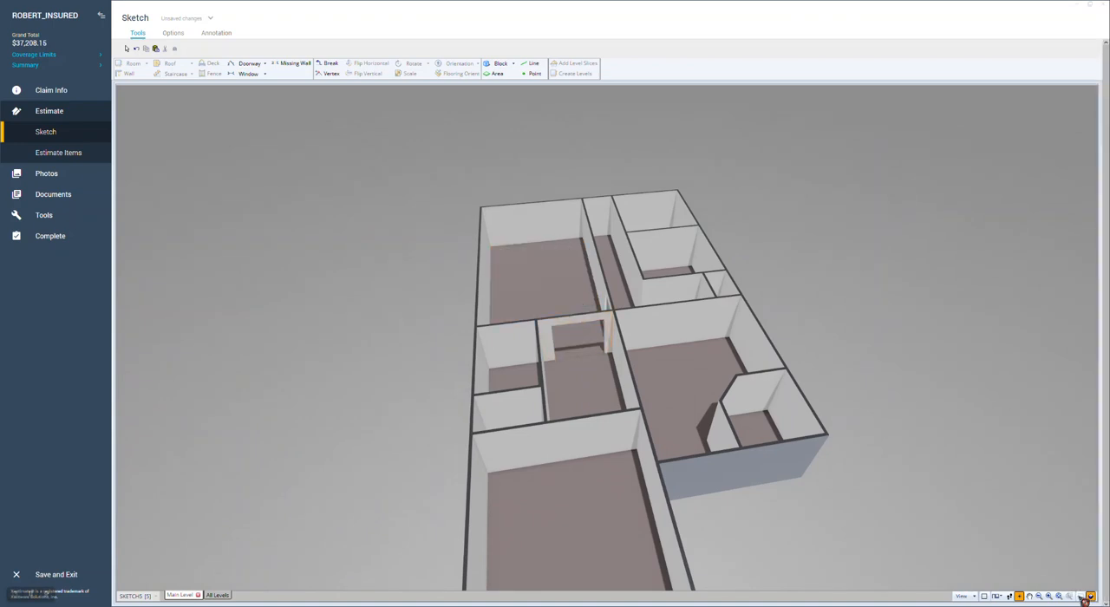
pyautogui.click(1089, 597)
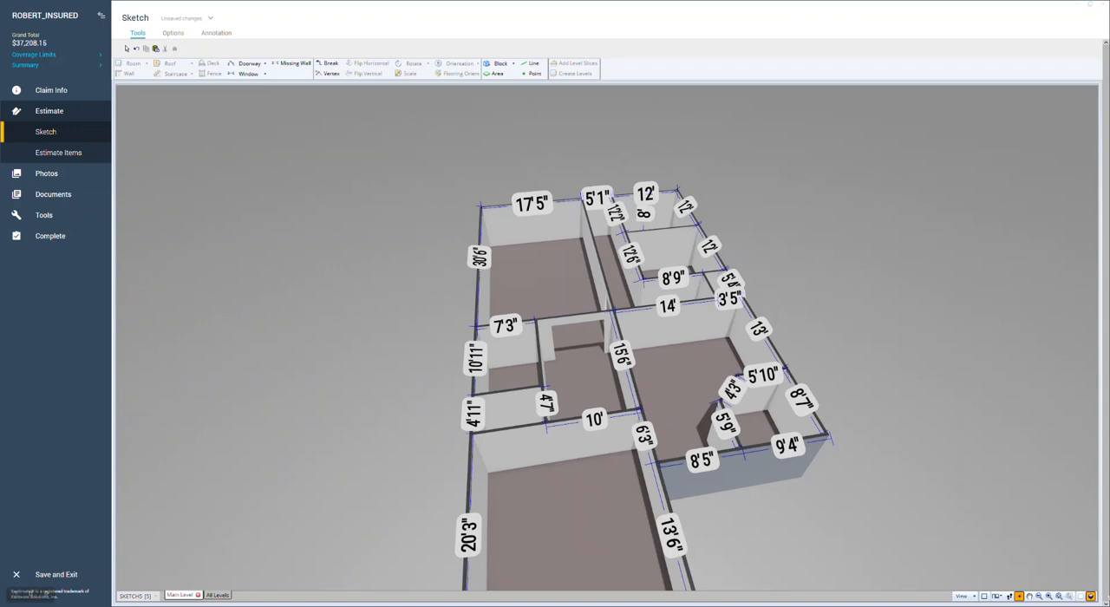
pyautogui.click(1088, 597)
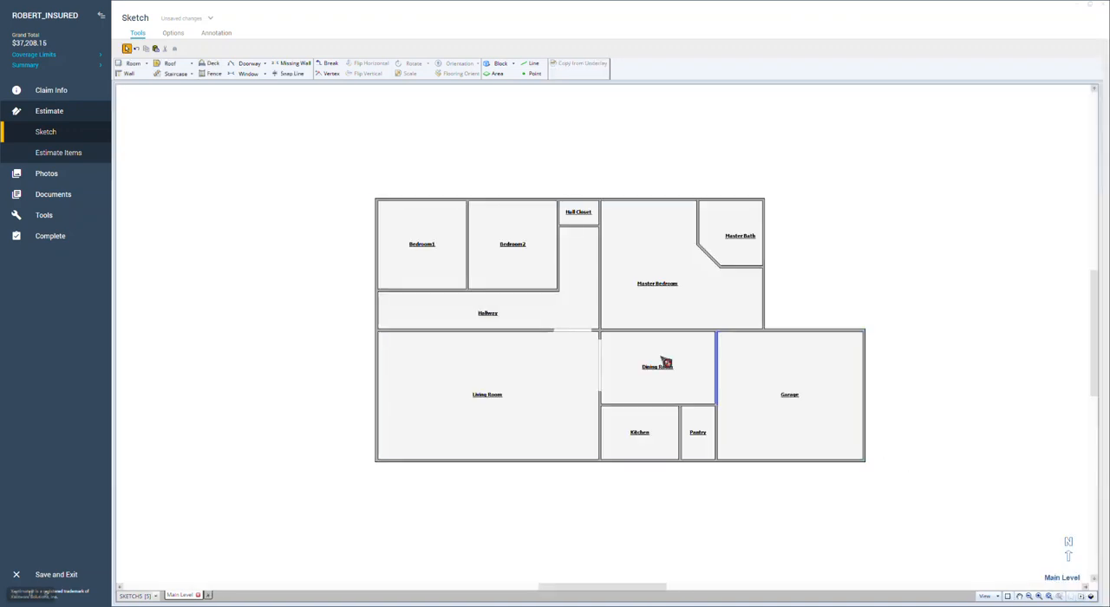
# - Set the height of the missing wall between the Living Room and Dining Room to 8' and check it in 3D
pyautogui.click(604, 370)
pyautogui.click(618, 348)
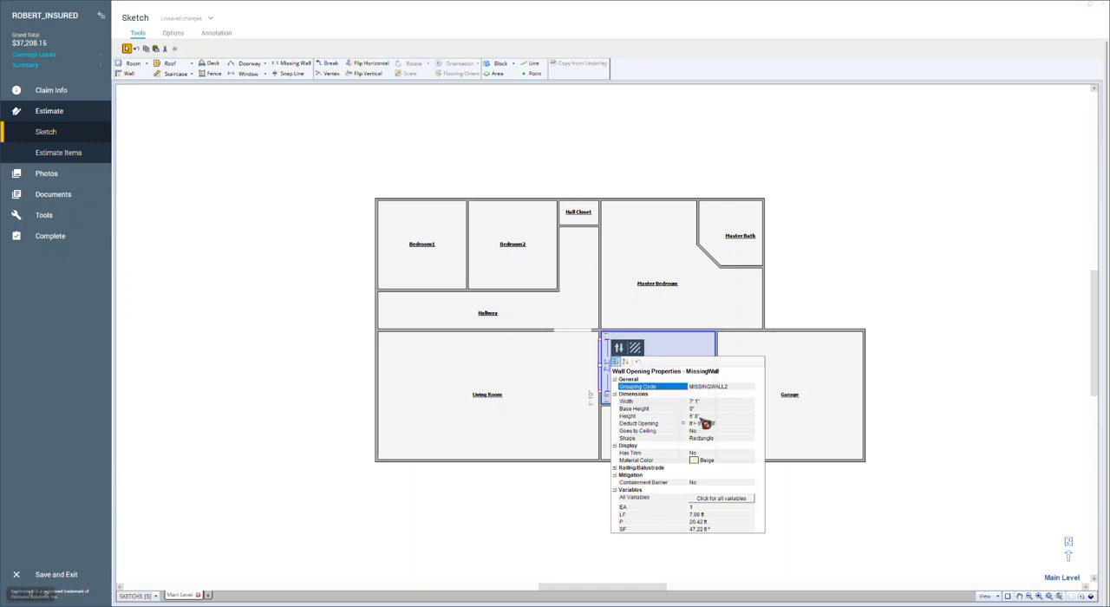
pyautogui.click(694, 416)
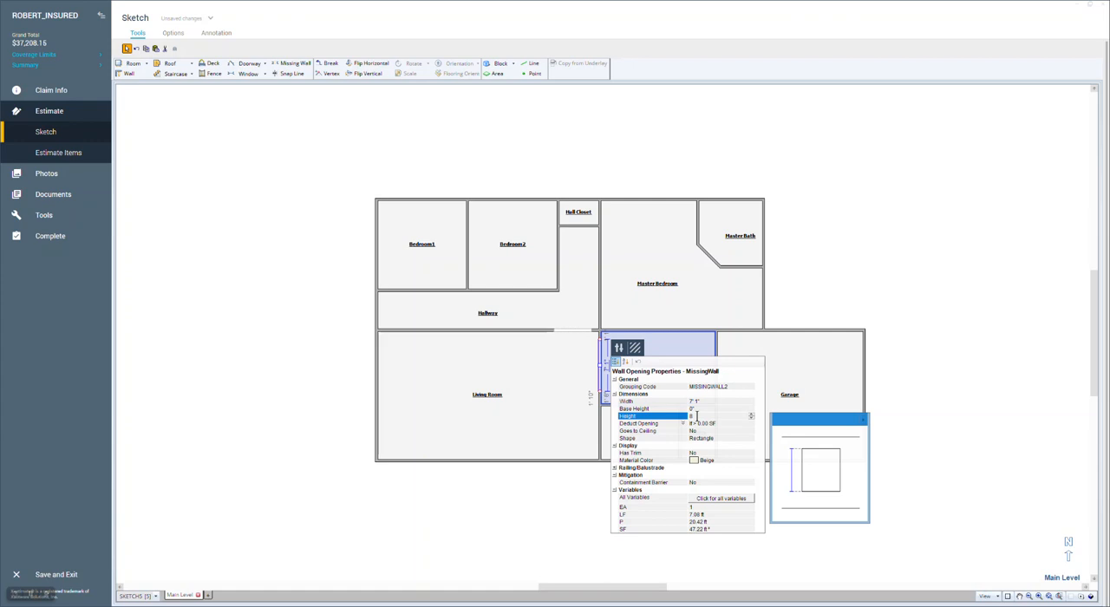
pyautogui.click(853, 253)
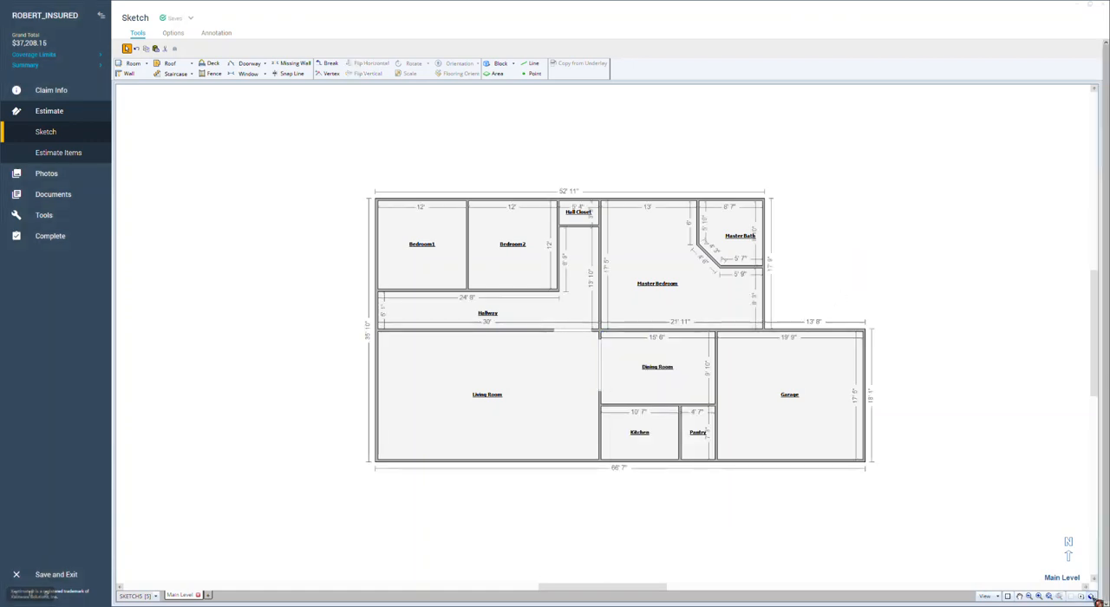
pyautogui.click(1092, 596)
pyautogui.moveTo(961, 388); pyautogui.dragTo(983, 407)
pyautogui.click(1080, 596)
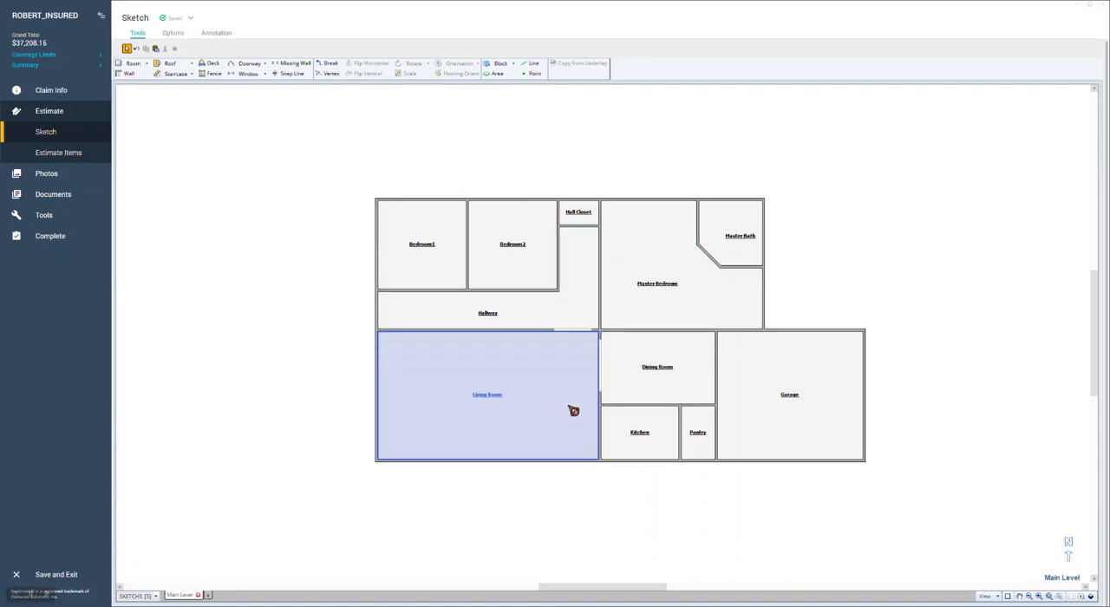
# - Remove the wall between the Living Room and Kitchen
pyautogui.click(606, 439)
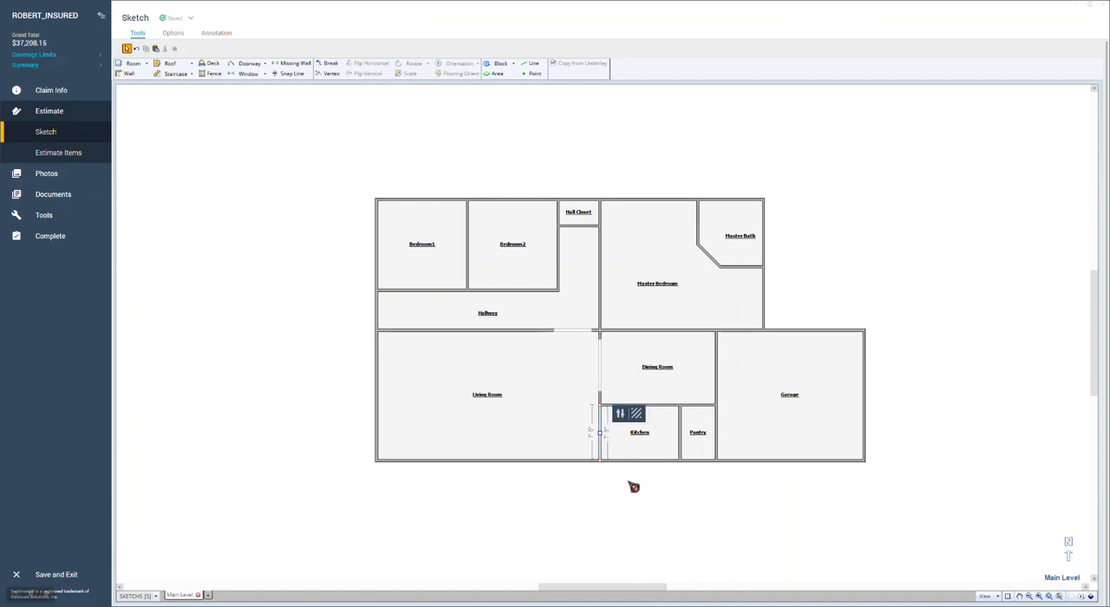
pyautogui.press('Delete')
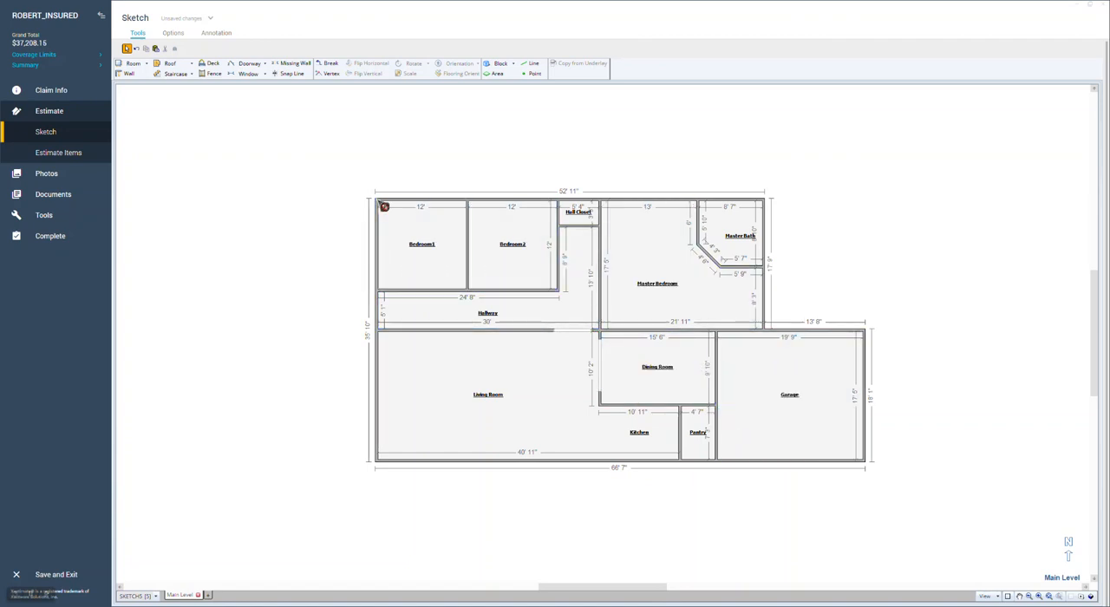
# - Place a 2' 6" doorway in the wall between the Kitchen and Pantry and center it, about 2' 5" from each end
pyautogui.scroll(1, 508, 352)
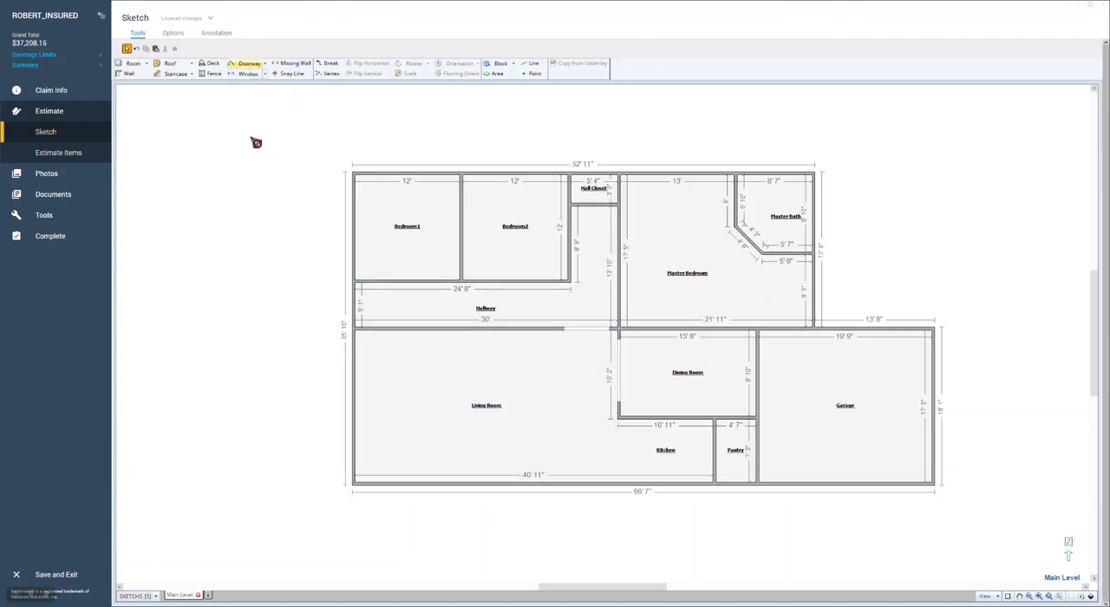
pyautogui.press('d')
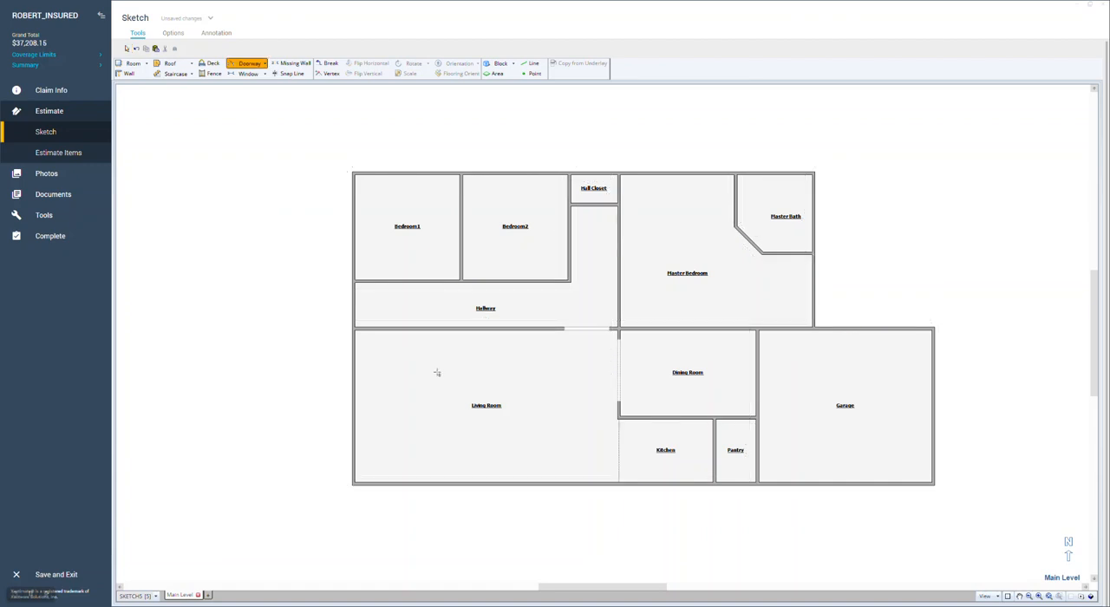
pyautogui.click(712, 470)
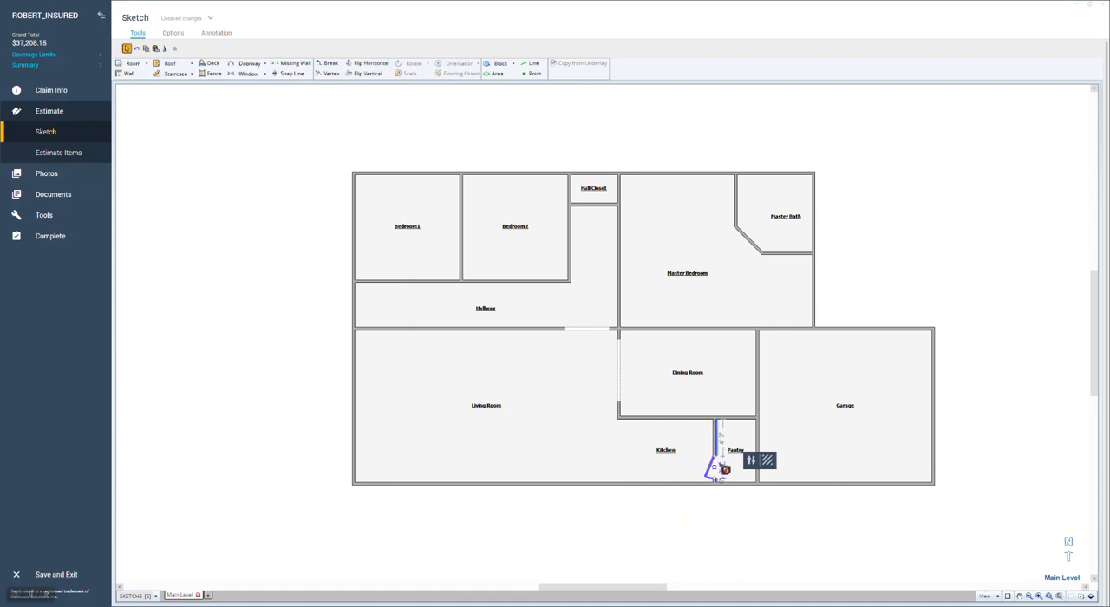
pyautogui.moveTo(722, 474); pyautogui.dragTo(719, 450)
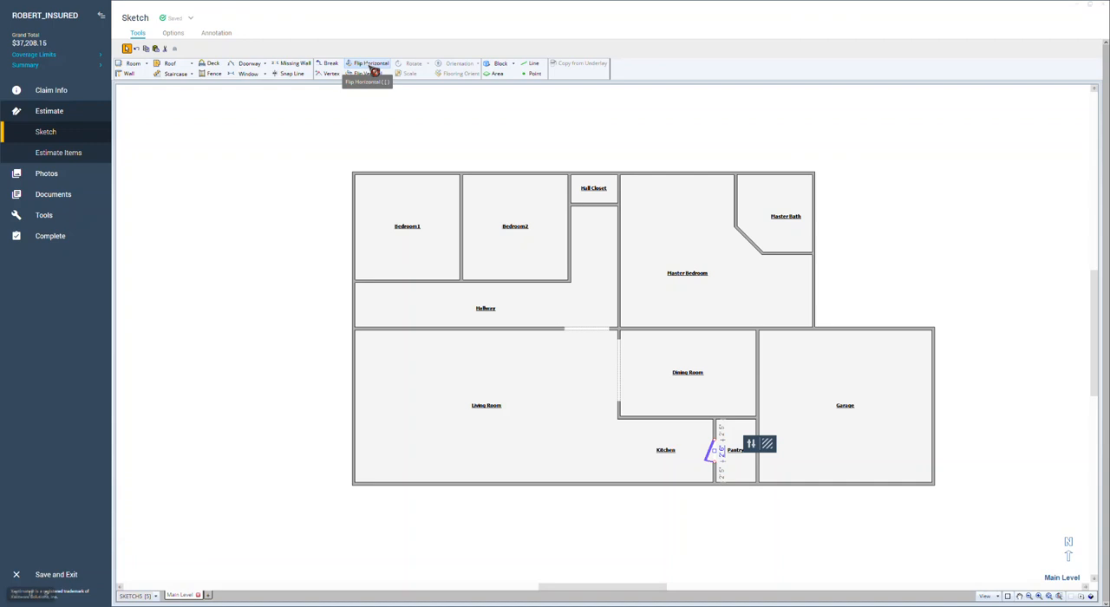
# - Flip the door between the Kitchen and Pantry horizontally and vertically, and widen it to 2' 10"
pyautogui.click(372, 64)
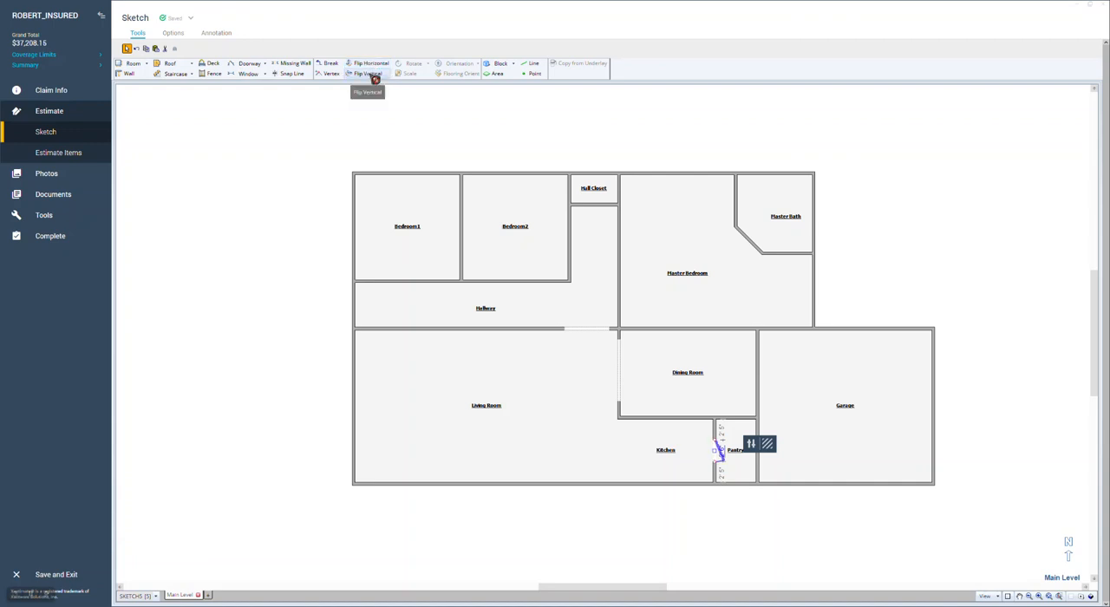
pyautogui.click(374, 76)
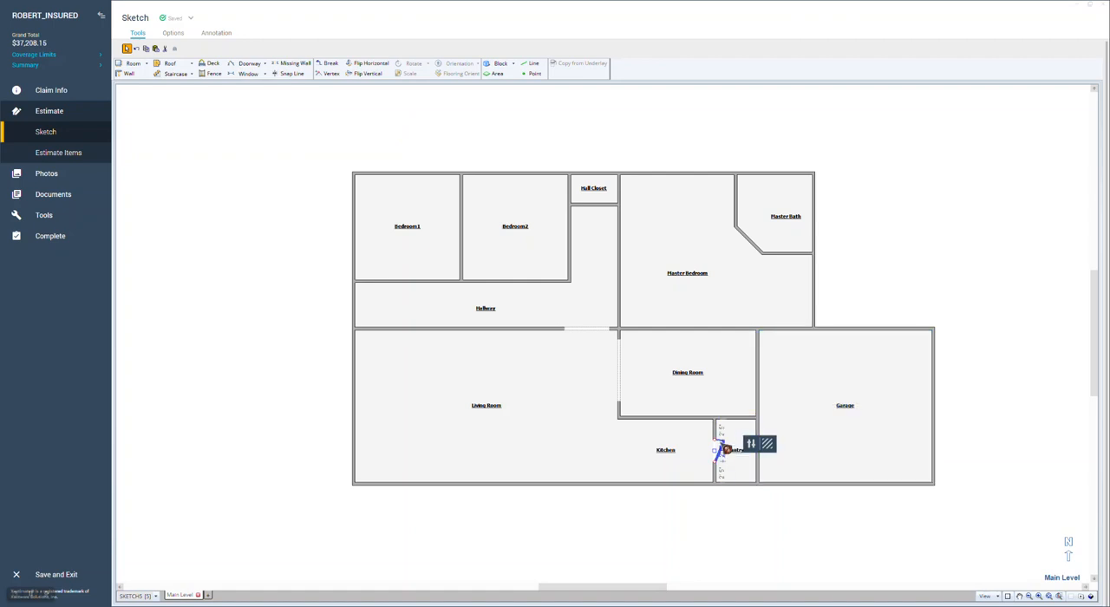
pyautogui.click(749, 460)
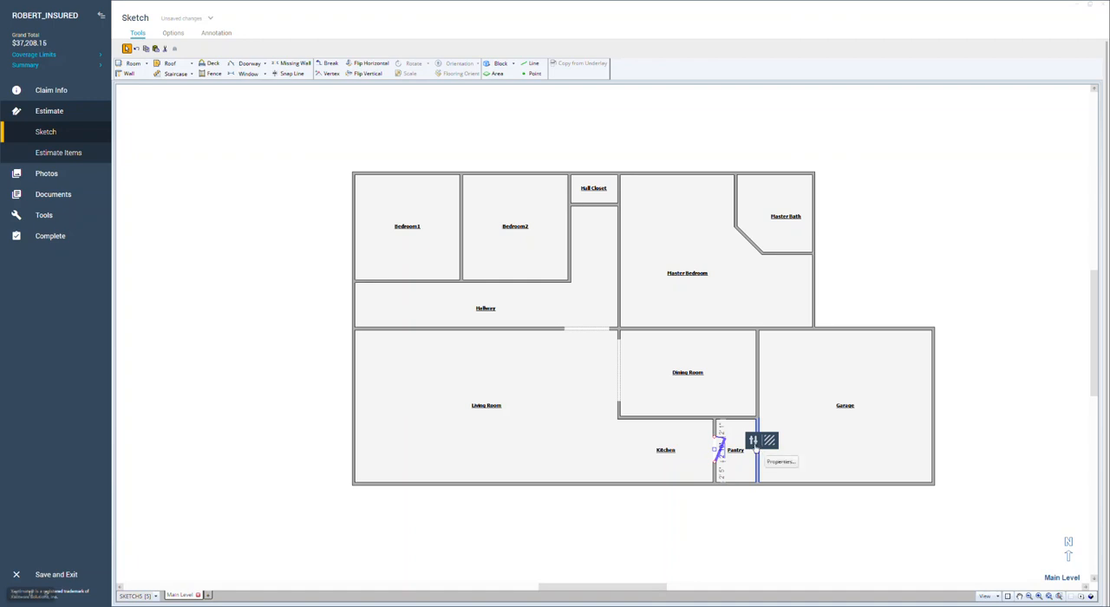
pyautogui.click(728, 458)
# - Set the door type of the door between the Kitchen and Pantry to Pocket
pyautogui.click(753, 440)
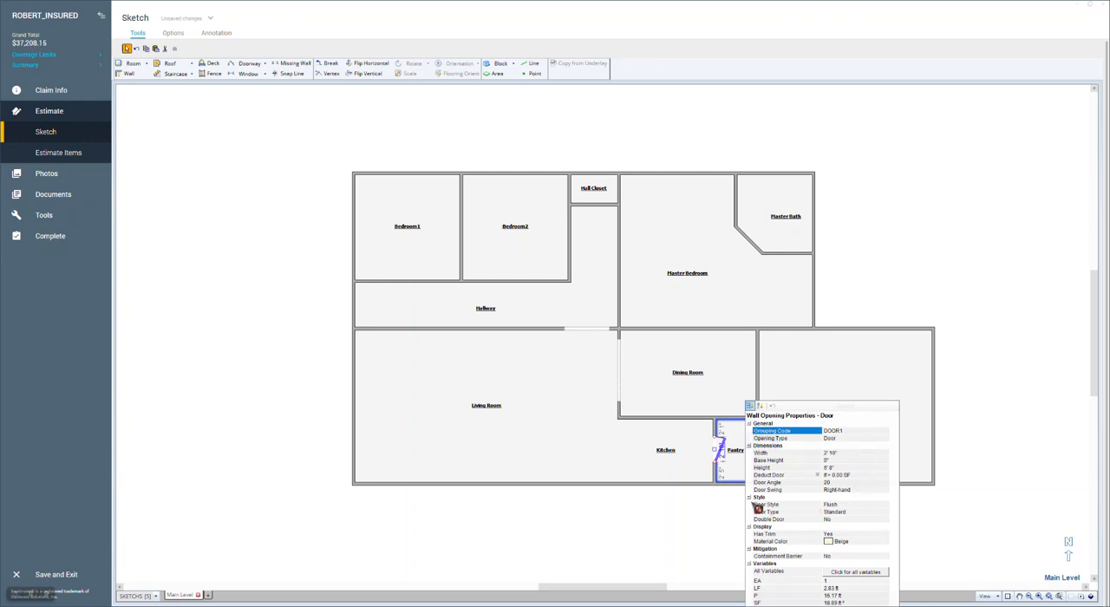
pyautogui.click(846, 511)
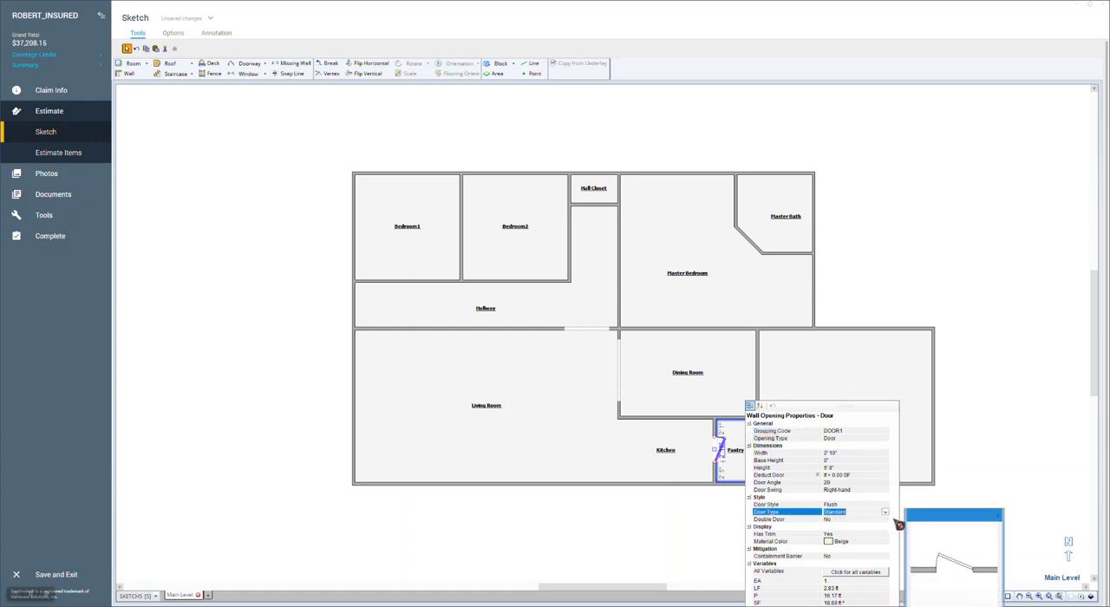
pyautogui.click(885, 512)
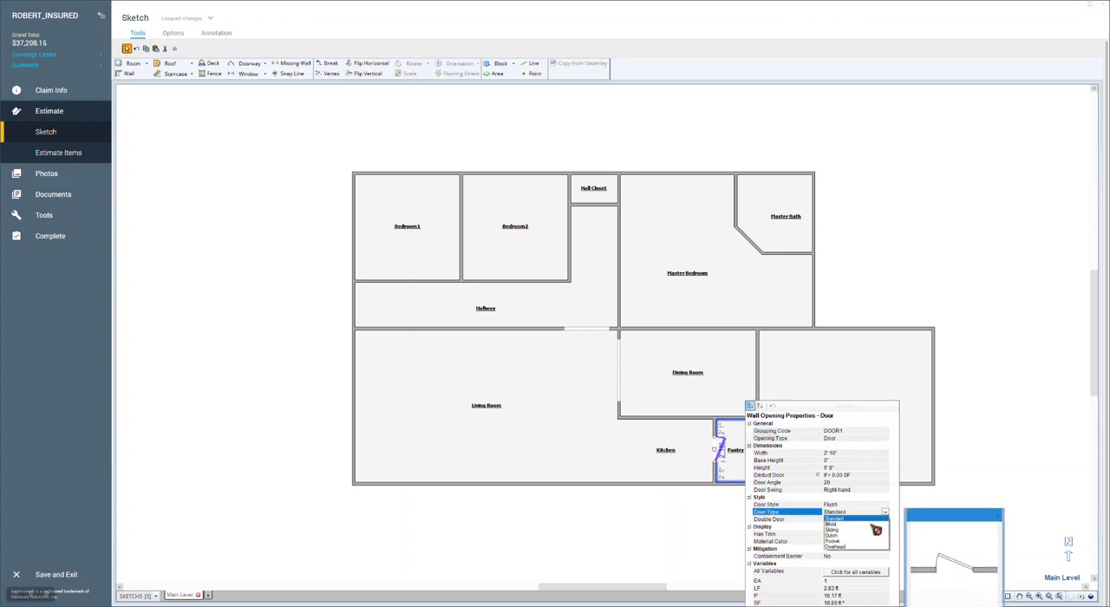
pyautogui.click(845, 548)
pyautogui.click(1004, 268)
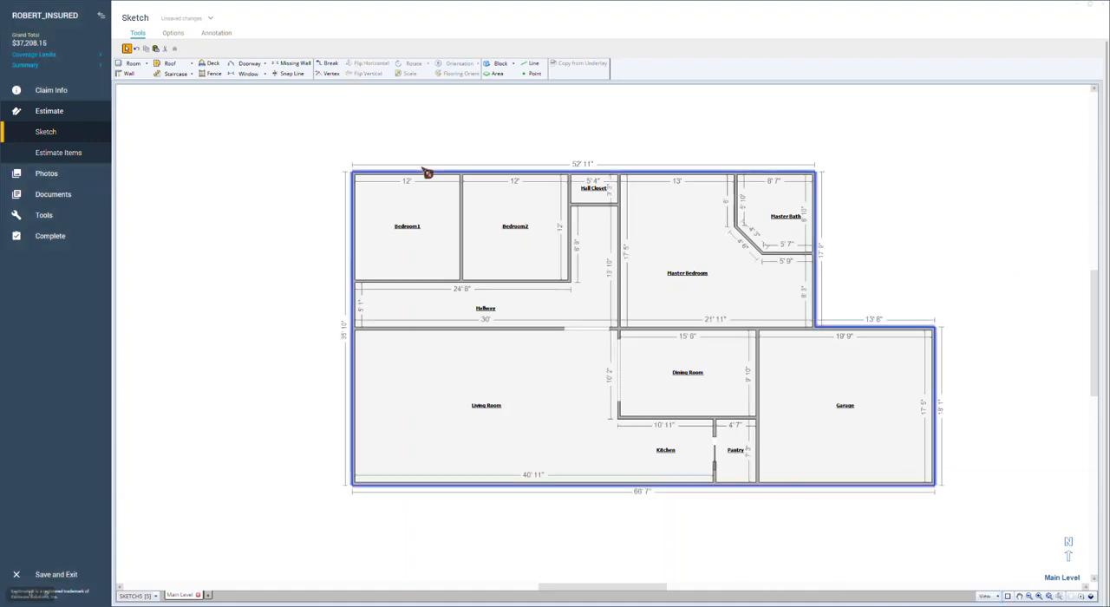
# - Place 2' 6" doorways from the Hallway into Bedroom1 and Bedroom2 near their shared wall, and flip the Bedroom2 door vertically
pyautogui.press('d')
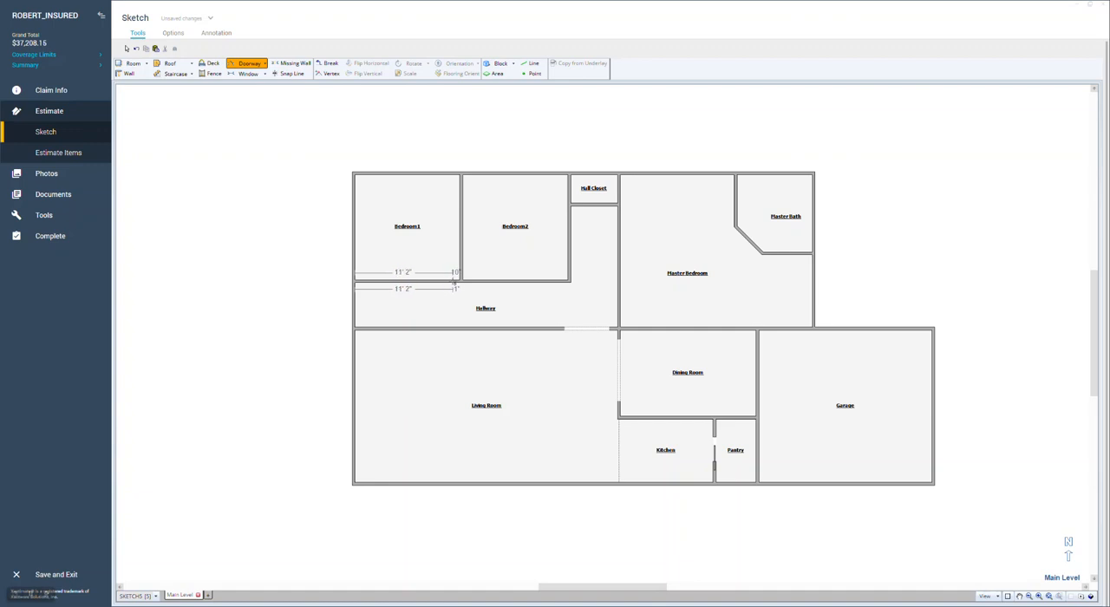
pyautogui.click(454, 275)
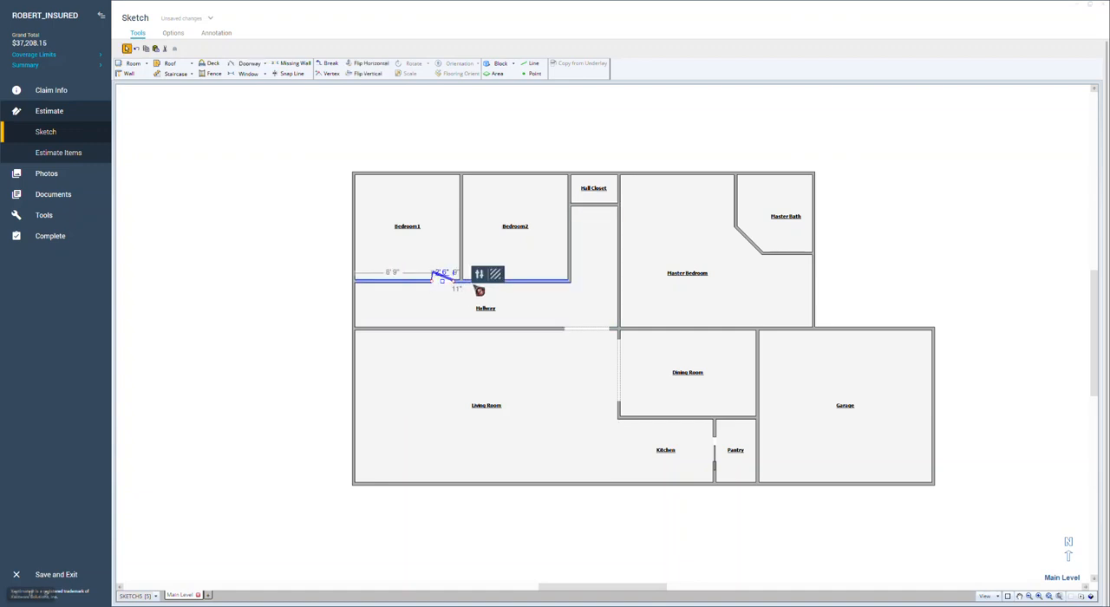
pyautogui.press('d')
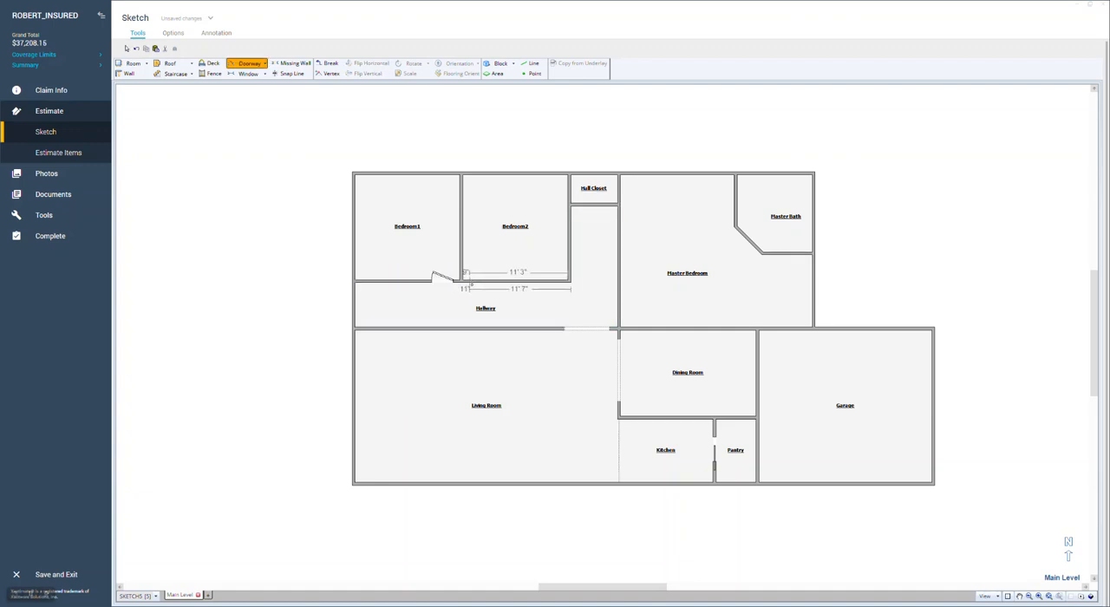
pyautogui.click(487, 281)
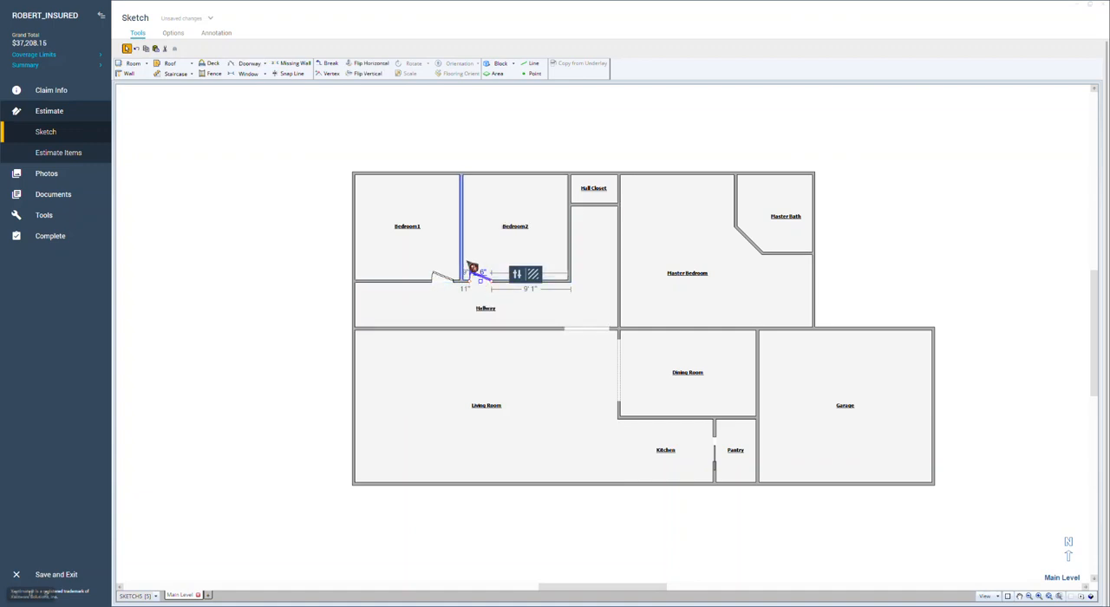
pyautogui.click(372, 74)
pyautogui.click(723, 212)
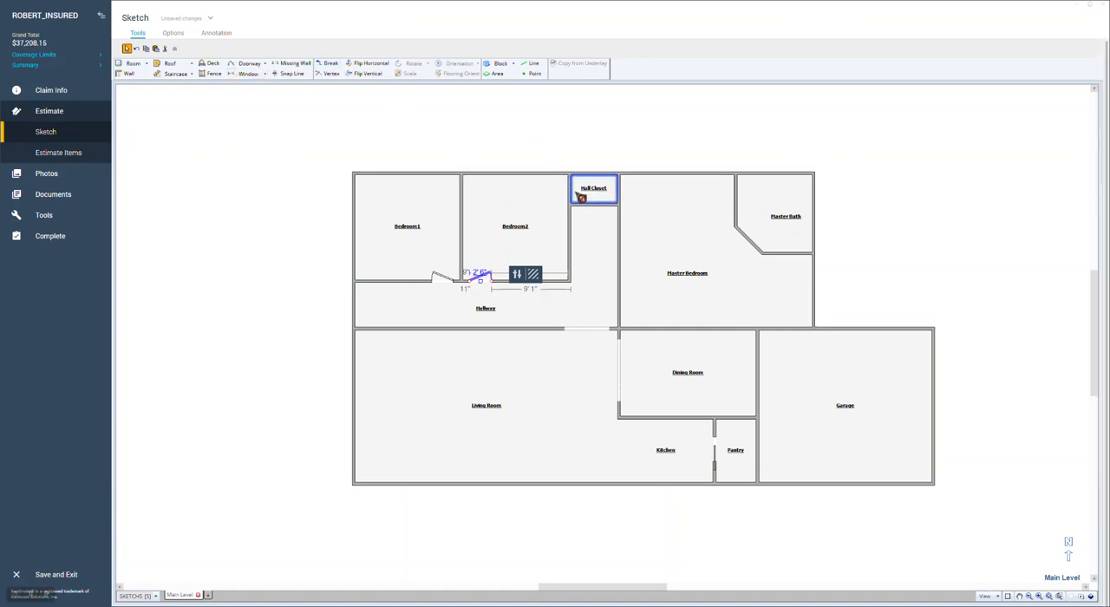
# - Place a 2' 6" doorway between the Hall Closet and Hallway, and shift it slightly toward the middle of the wall
pyautogui.click(249, 64)
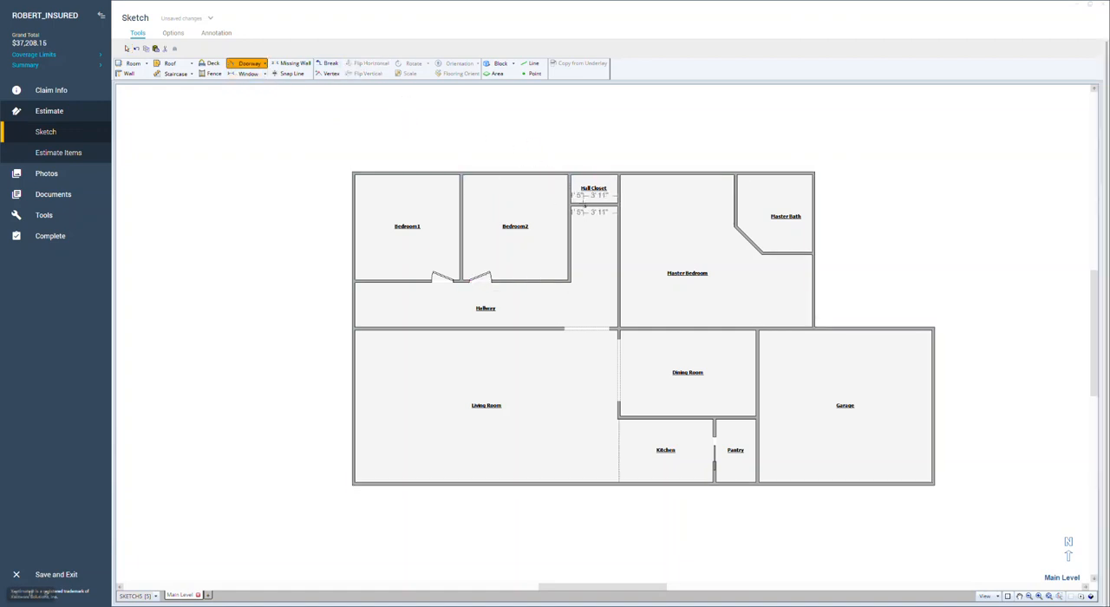
pyautogui.click(589, 206)
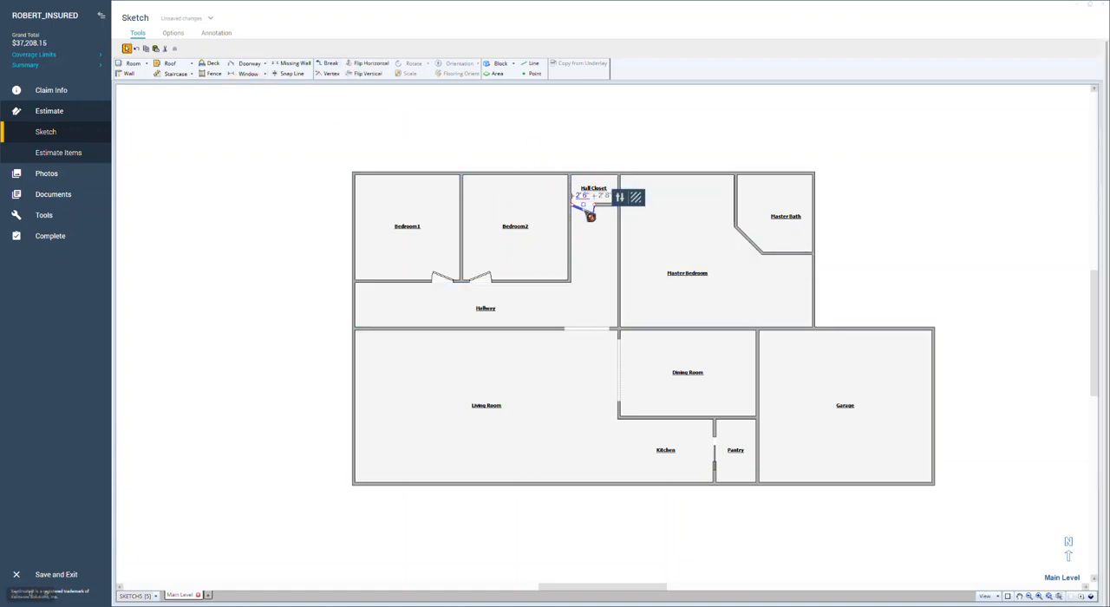
pyautogui.moveTo(588, 207); pyautogui.dragTo(593, 208)
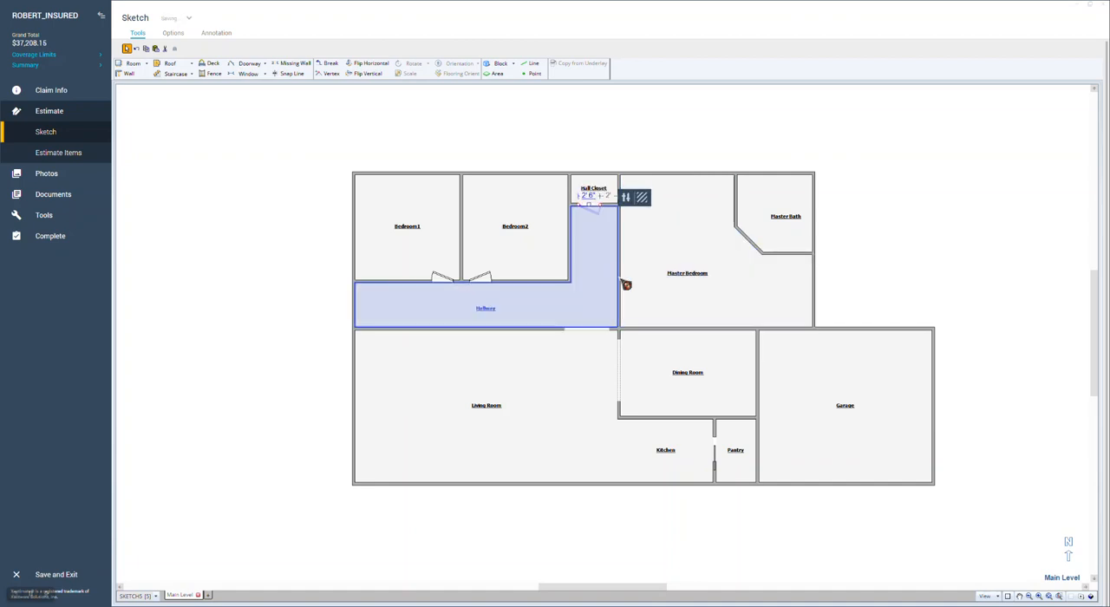
# - Place 2' 6" doorways from the Hallway into the Master Bedroom and in the Master Bath's angled wall, flipping the bedroom door horizontally
pyautogui.press('d')
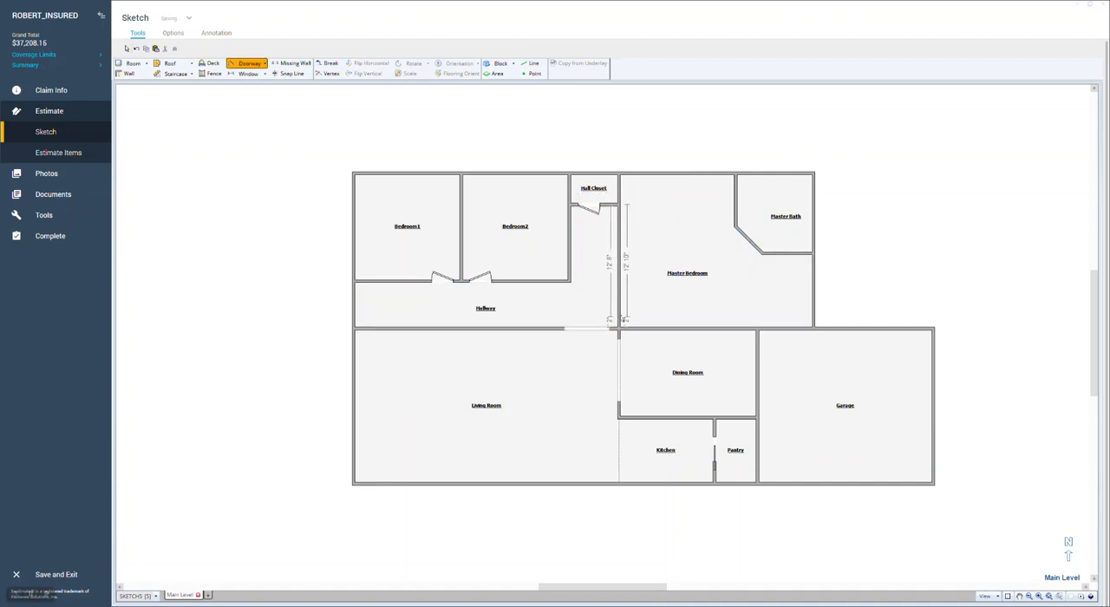
pyautogui.click(620, 313)
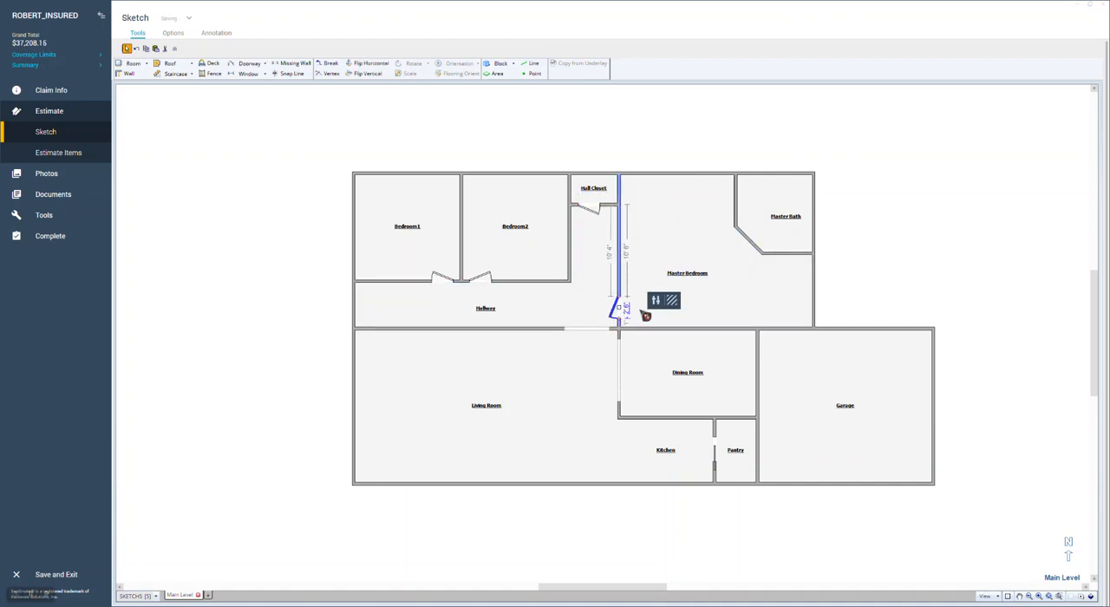
pyautogui.click(372, 66)
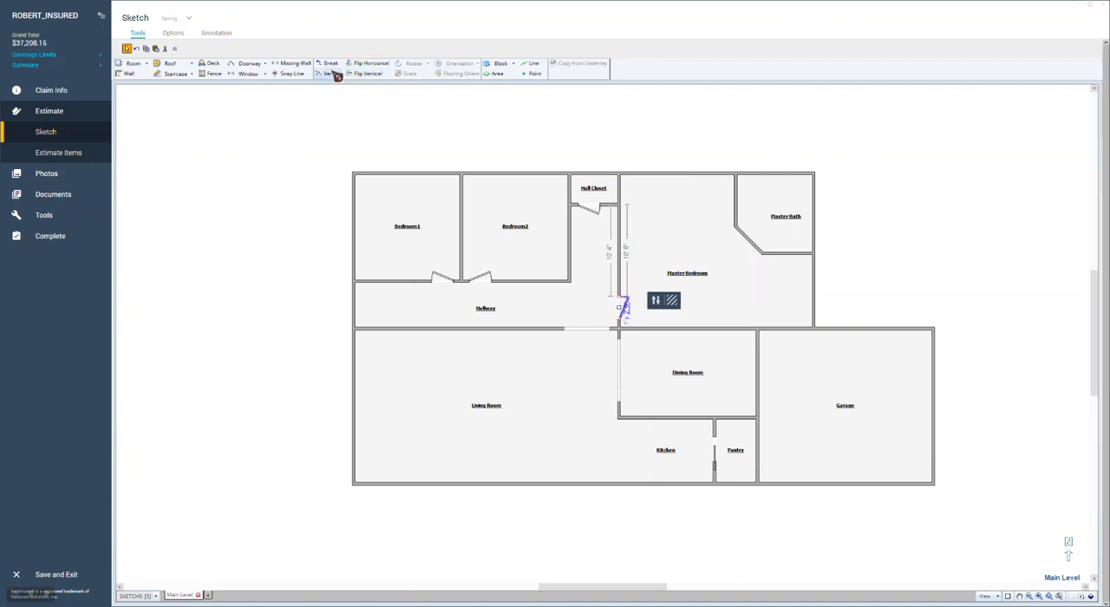
pyautogui.press('d')
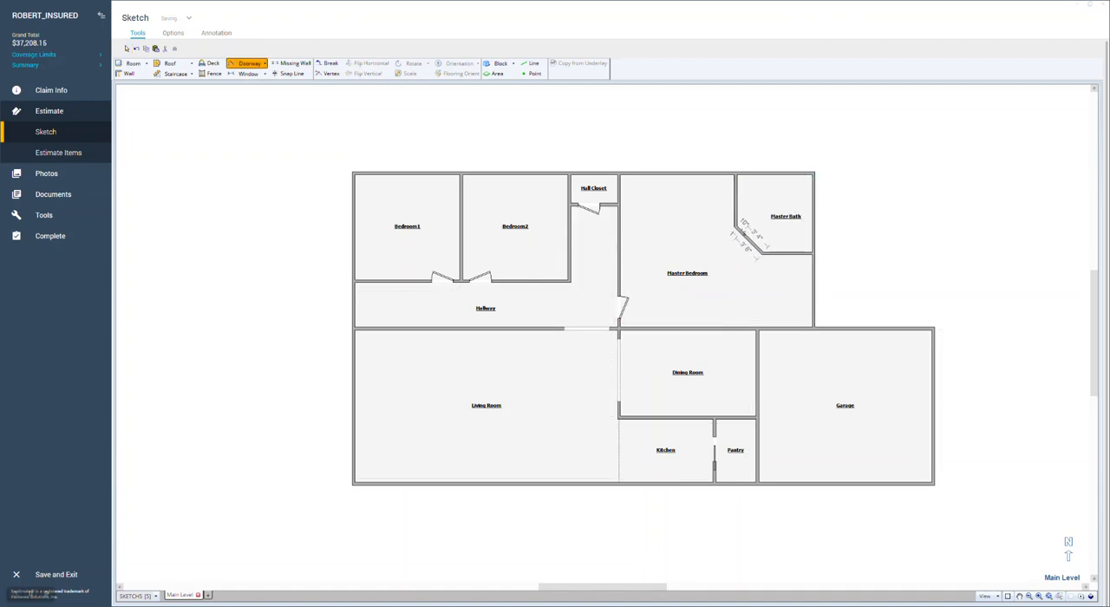
pyautogui.click(746, 236)
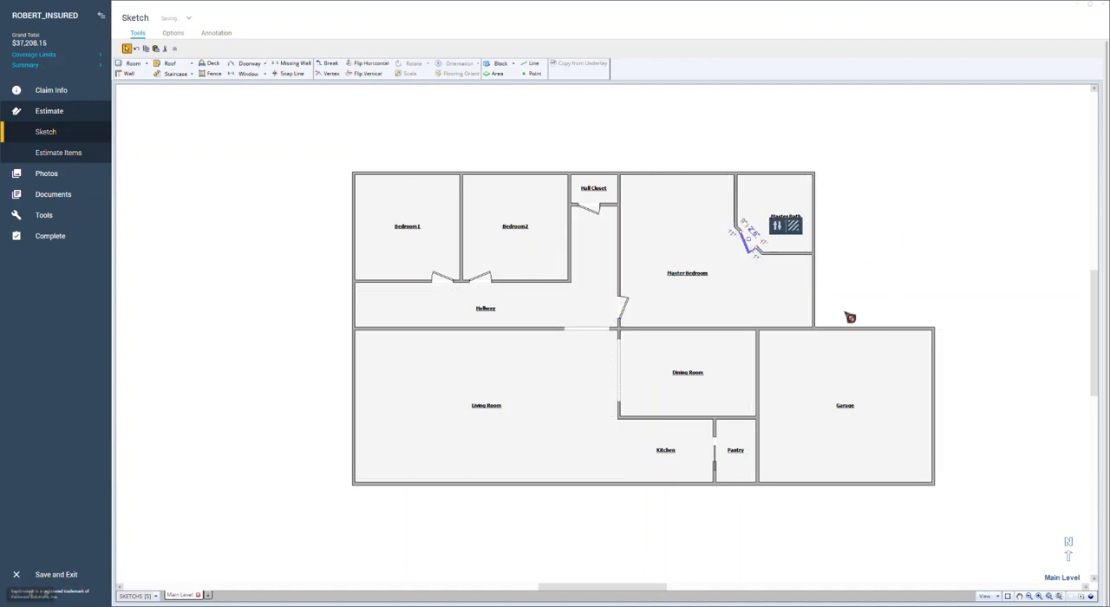
# - Place a doorway in the wall between the Dining Room and Garage, and center it along the Dining Room's side
pyautogui.click(762, 367)
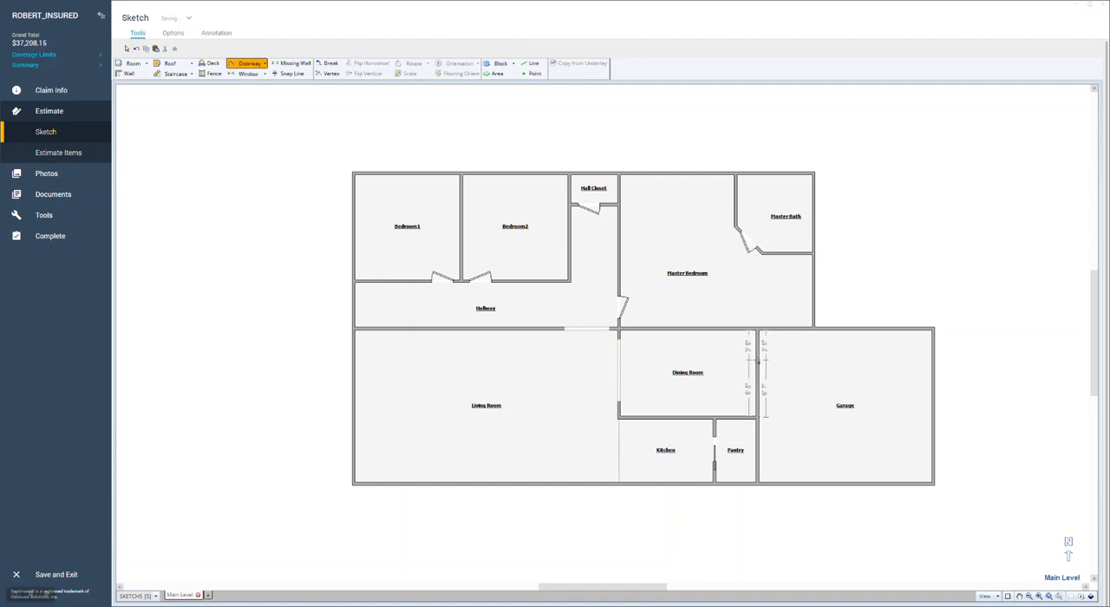
pyautogui.click(759, 364)
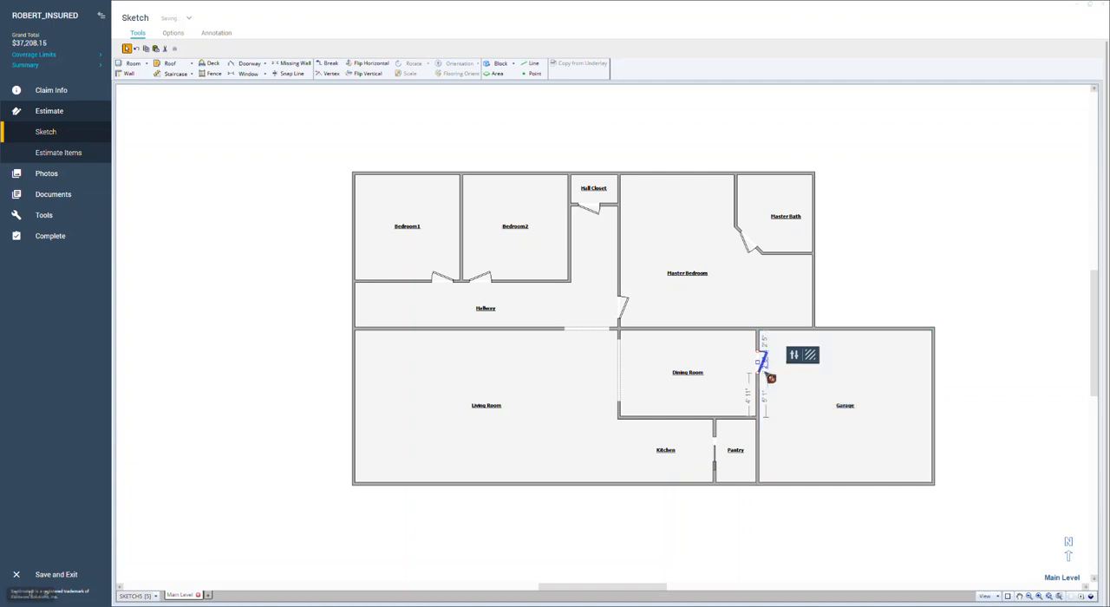
pyautogui.moveTo(759, 363); pyautogui.dragTo(761, 382)
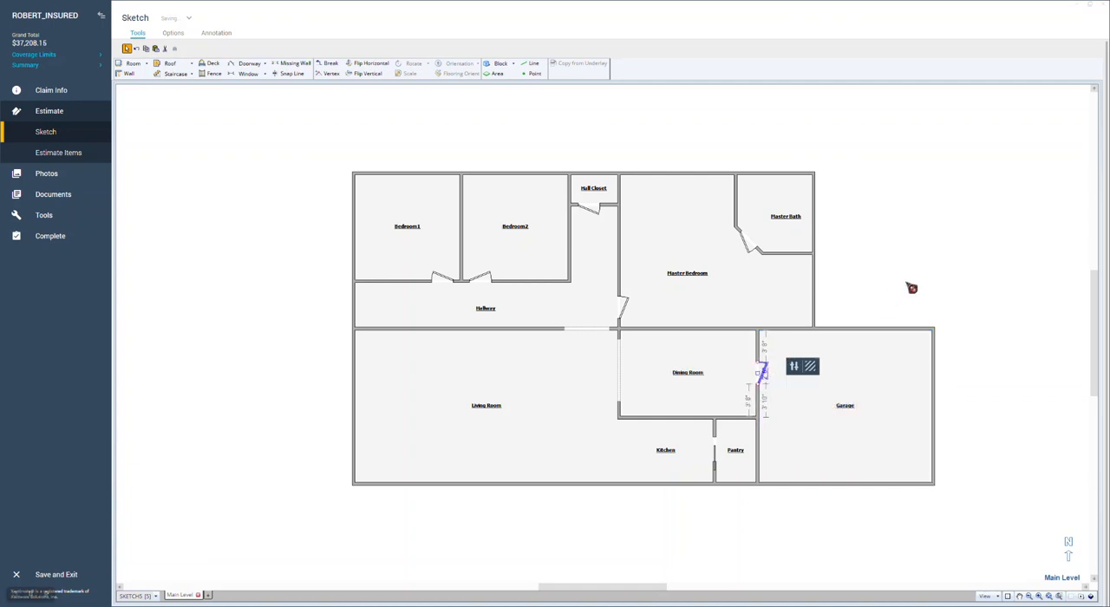
pyautogui.click(933, 287)
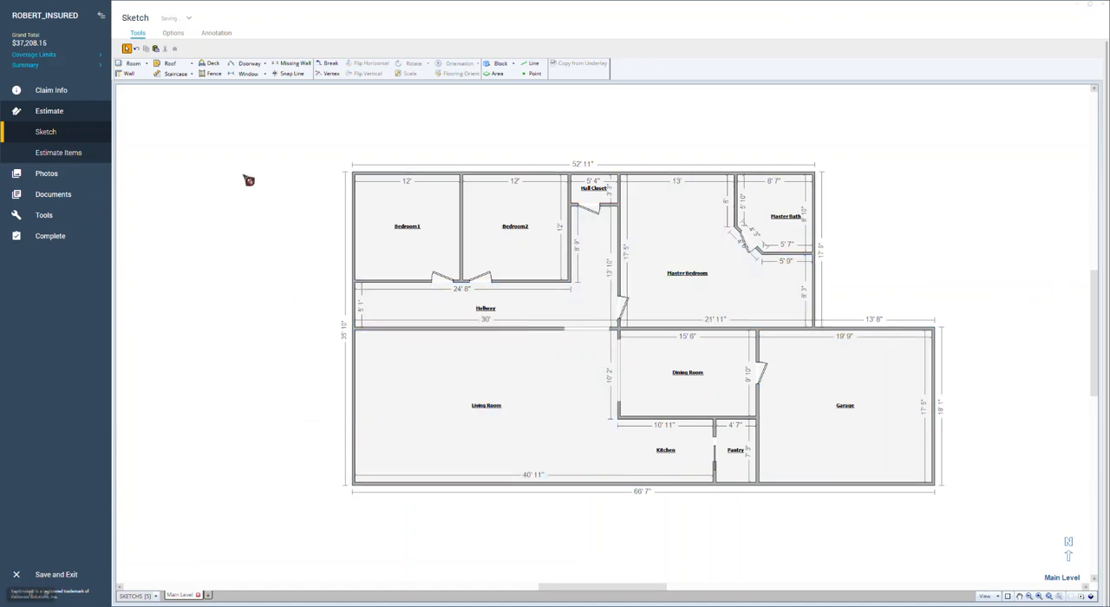
# - Select and deselect the whole floor plan, and inspect the placed doors in 3D before returning to the plan
pyautogui.moveTo(248, 157)
pyautogui.mouseDown()
pyautogui.moveTo(477, 421)
pyautogui.moveTo(916, 528)
pyautogui.moveTo(1037, 541)
pyautogui.mouseUp()
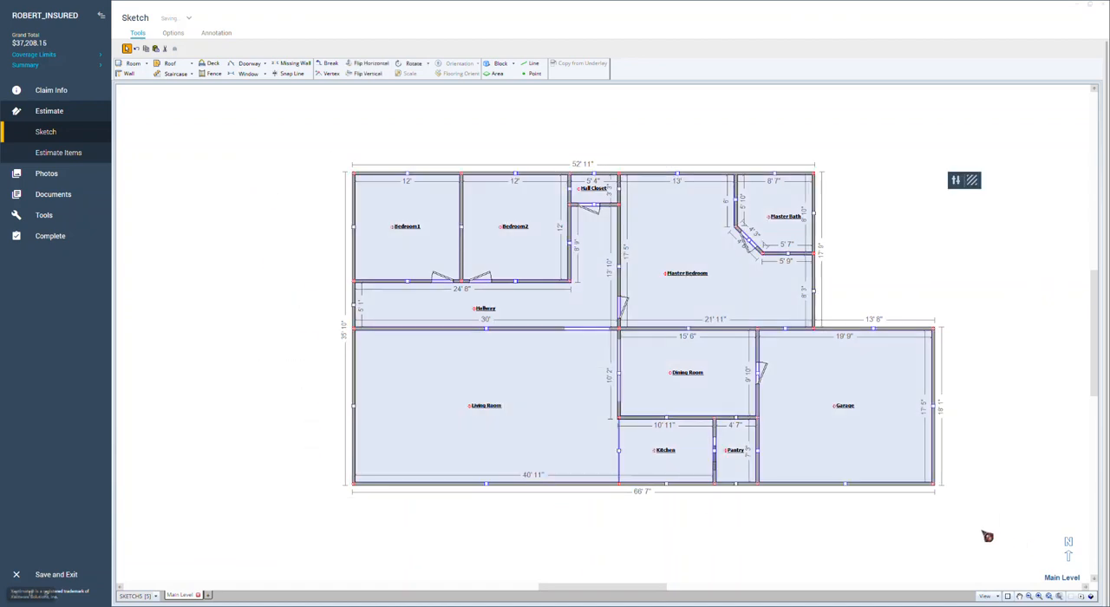
pyautogui.click(972, 531)
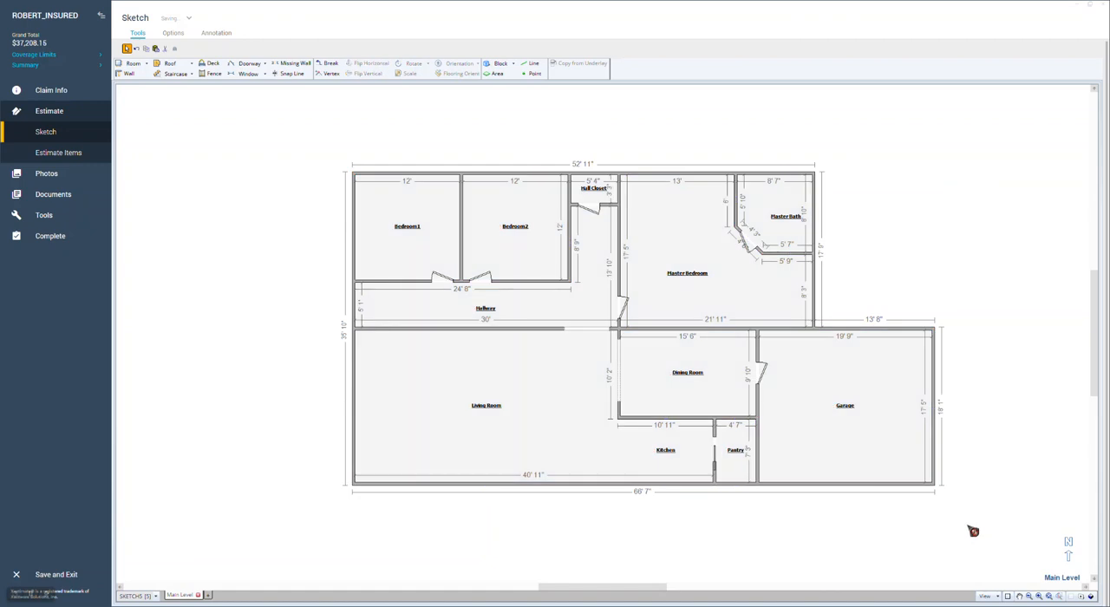
pyautogui.click(1097, 602)
pyautogui.moveTo(1052, 515)
pyautogui.mouseDown()
pyautogui.moveTo(999, 389)
pyautogui.moveTo(963, 368)
pyautogui.moveTo(807, 378)
pyautogui.moveTo(726, 401)
pyautogui.moveTo(540, 385)
pyautogui.moveTo(470, 401)
pyautogui.moveTo(306, 393)
pyautogui.mouseUp()
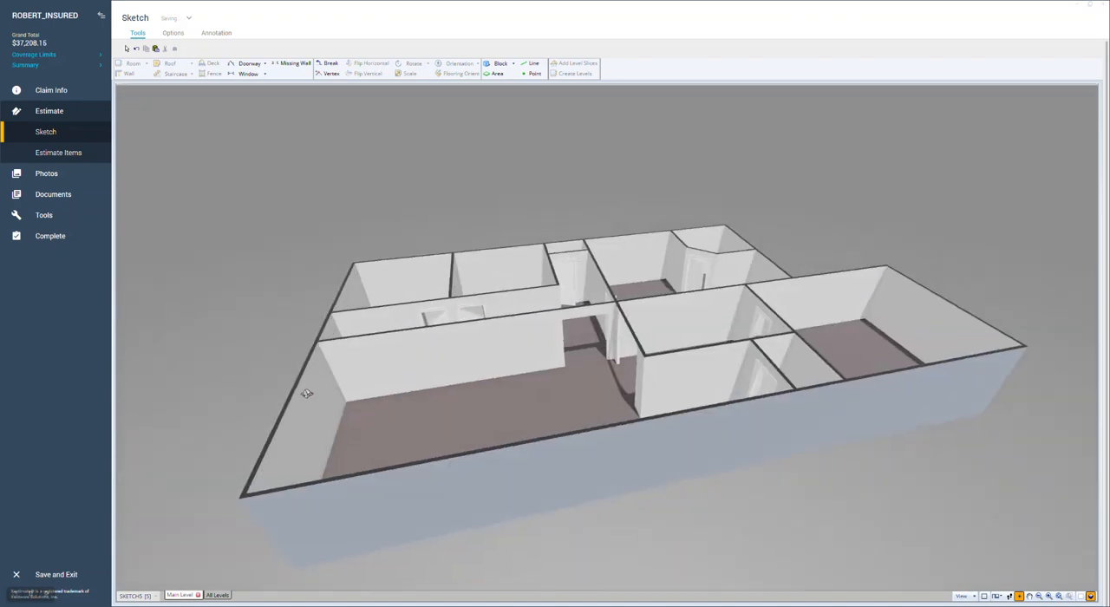
pyautogui.click(1090, 596)
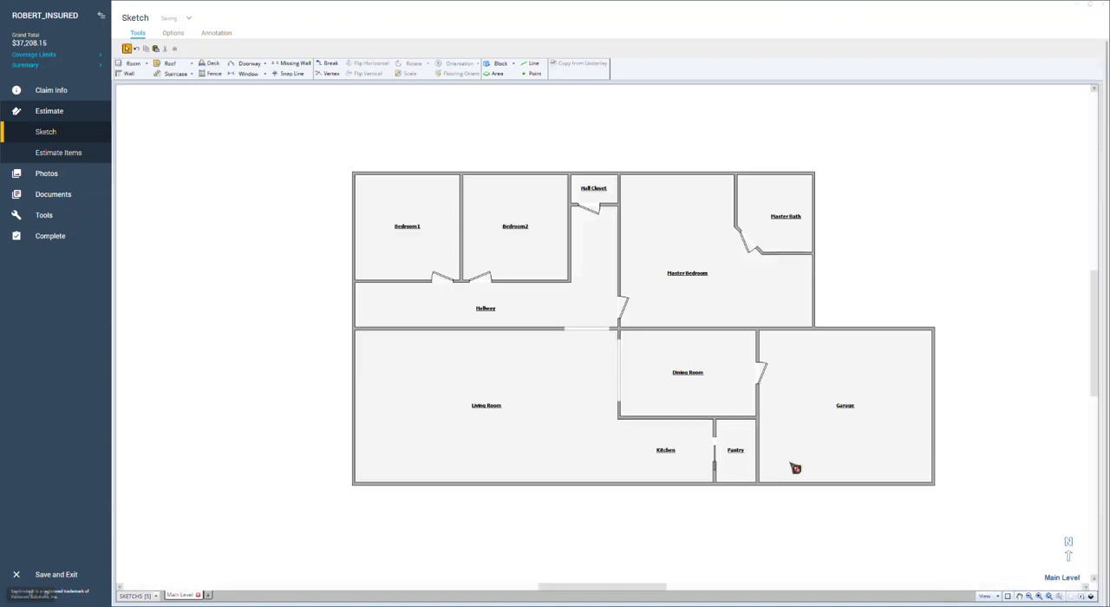
# - Place a 5' window in the Living Room's south exterior wall, about 2' 5" from the southwest inside corner
pyautogui.click(249, 73)
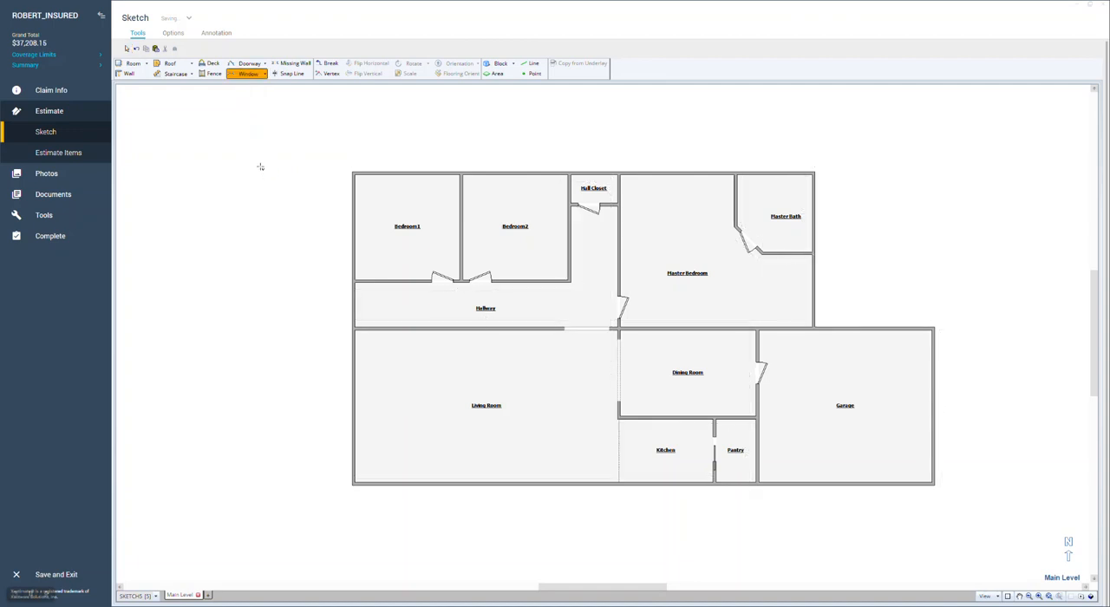
pyautogui.click(398, 483)
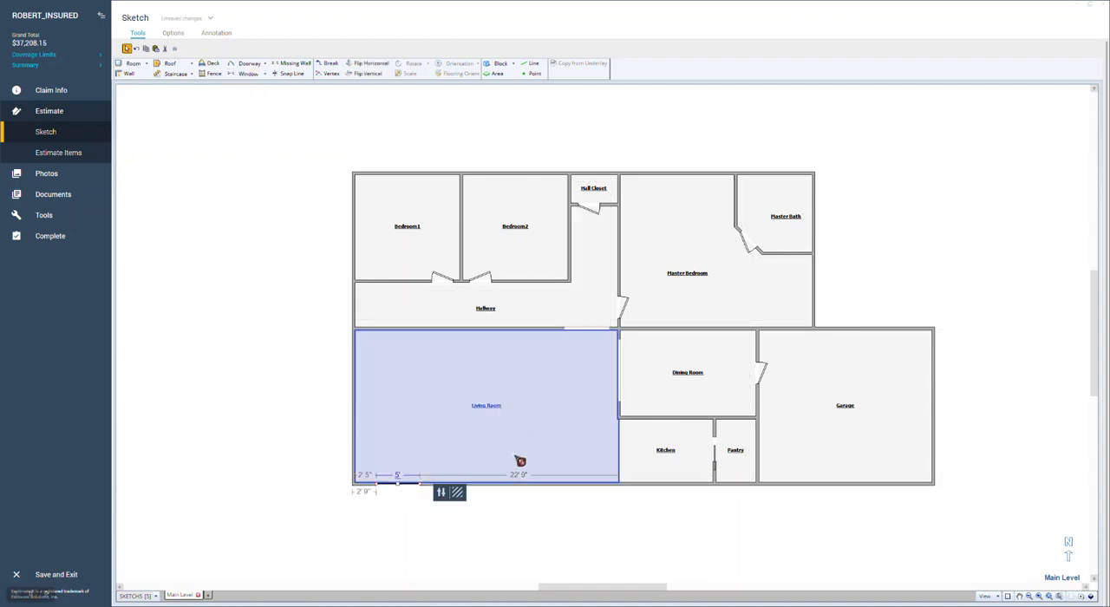
pyautogui.press('w')
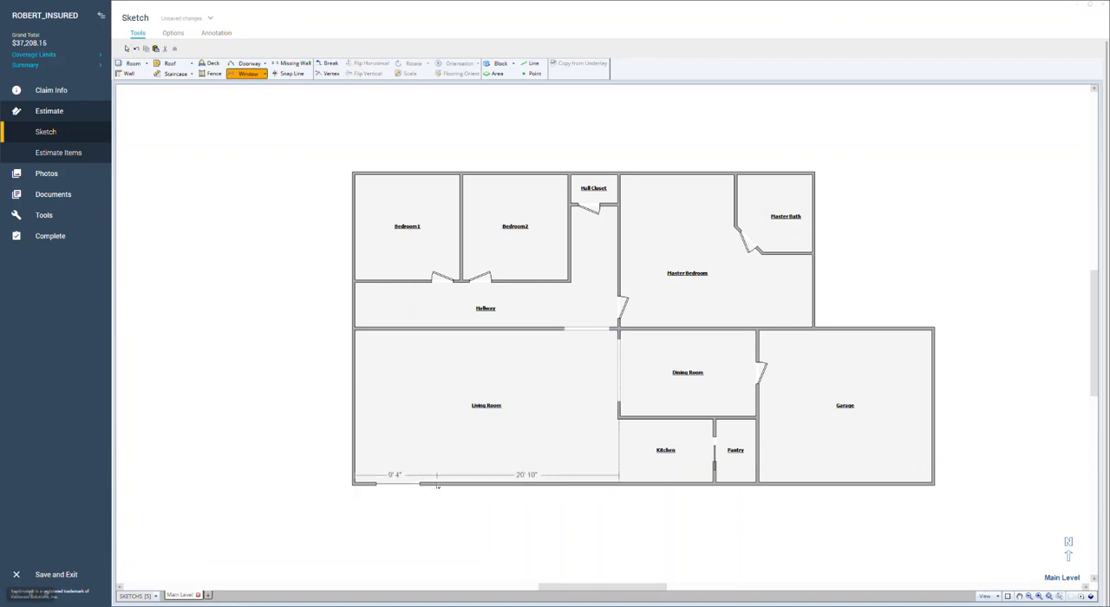
pyautogui.click(438, 484)
pyautogui.rightClick(448, 486)
pyautogui.click(436, 484)
pyautogui.click(460, 546)
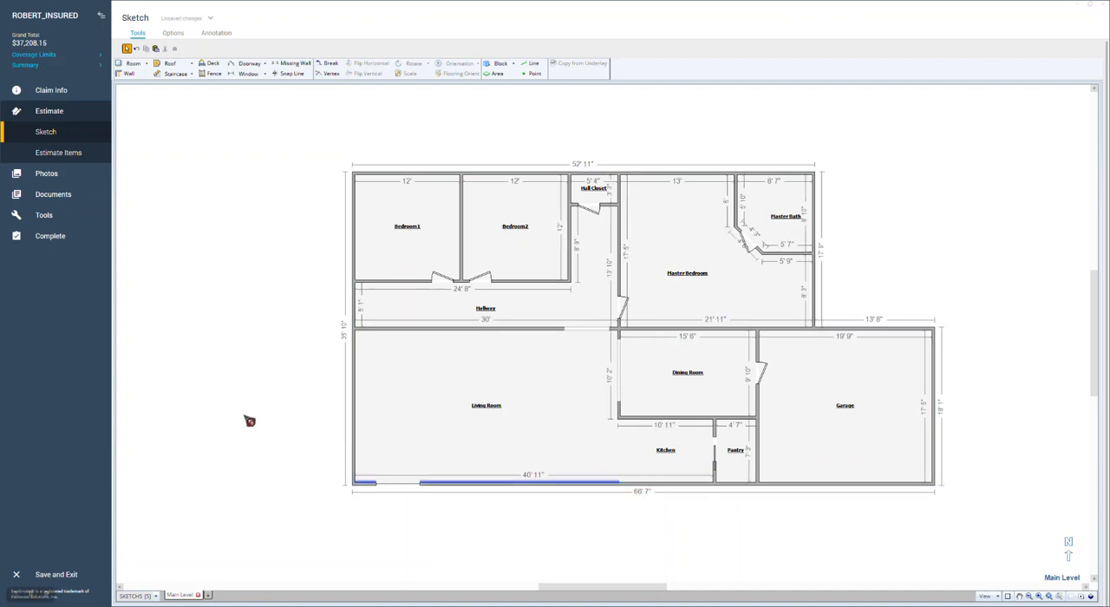
# - Place a second 5' window in the Living Room's south wall and shift it to about 9' 3" from the southwest inside corner
pyautogui.rightClick(229, 422)
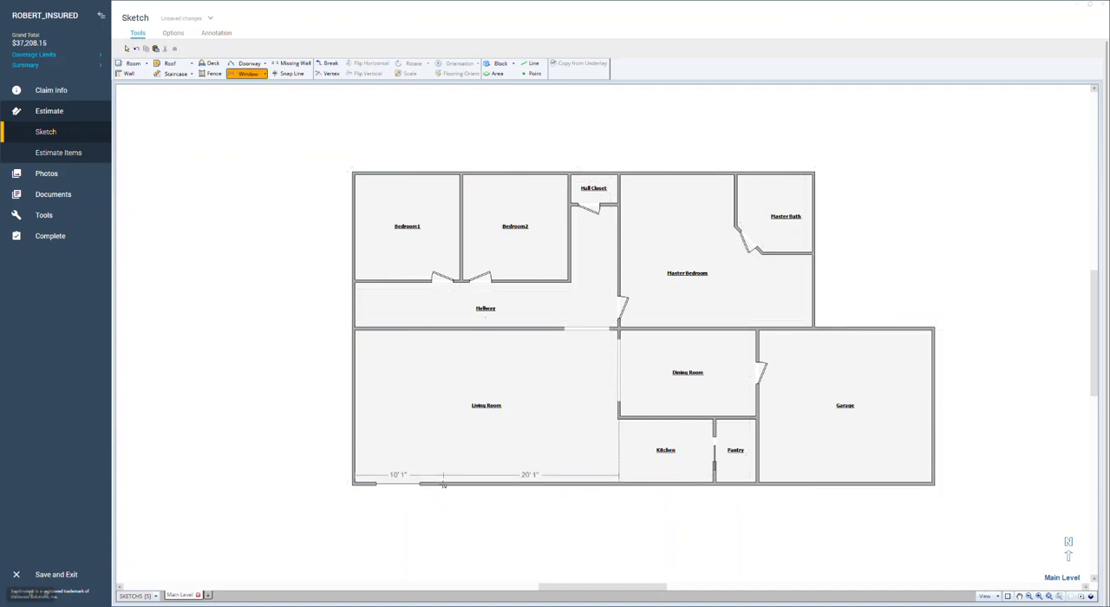
pyautogui.click(443, 485)
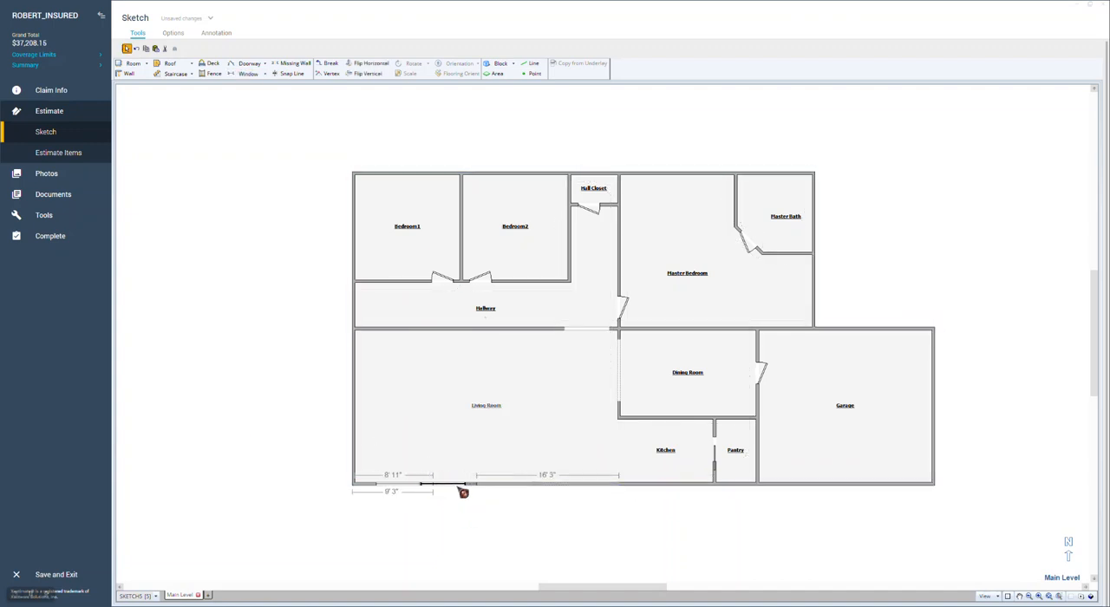
pyautogui.click(462, 491)
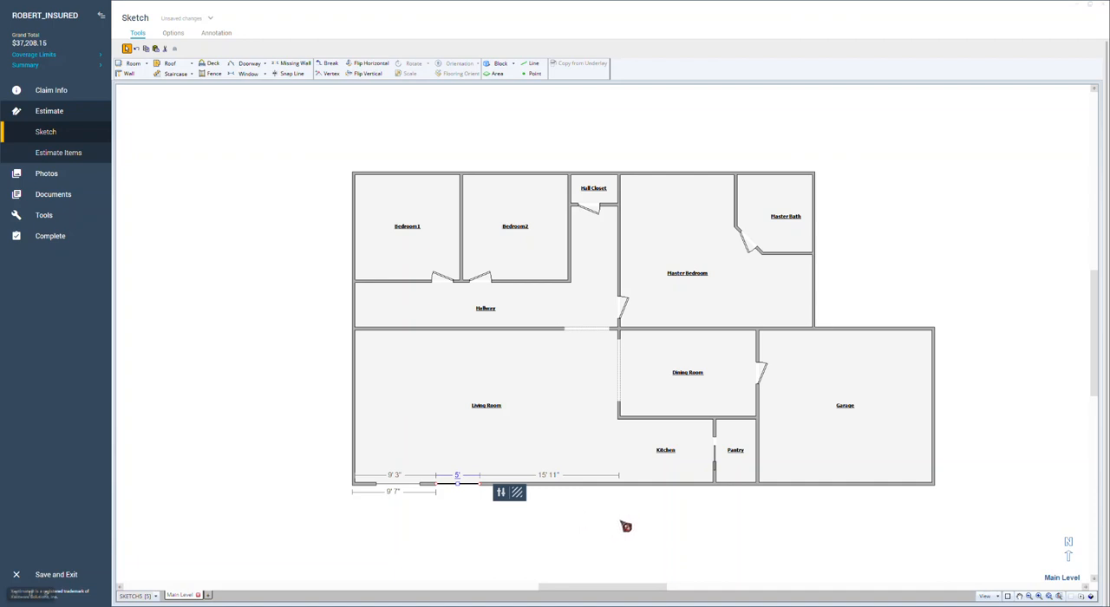
# - Place a 5' window in the Kitchen's south exterior wall and shift it to about 2' 10" from the Pantry wall
pyautogui.rightClick(653, 510)
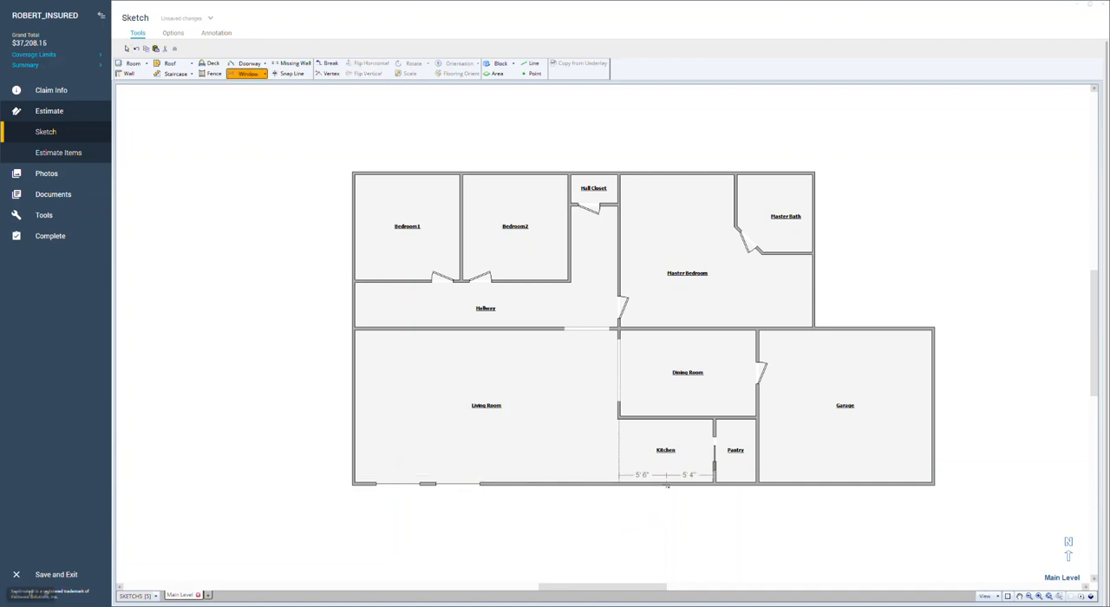
pyautogui.click(649, 483)
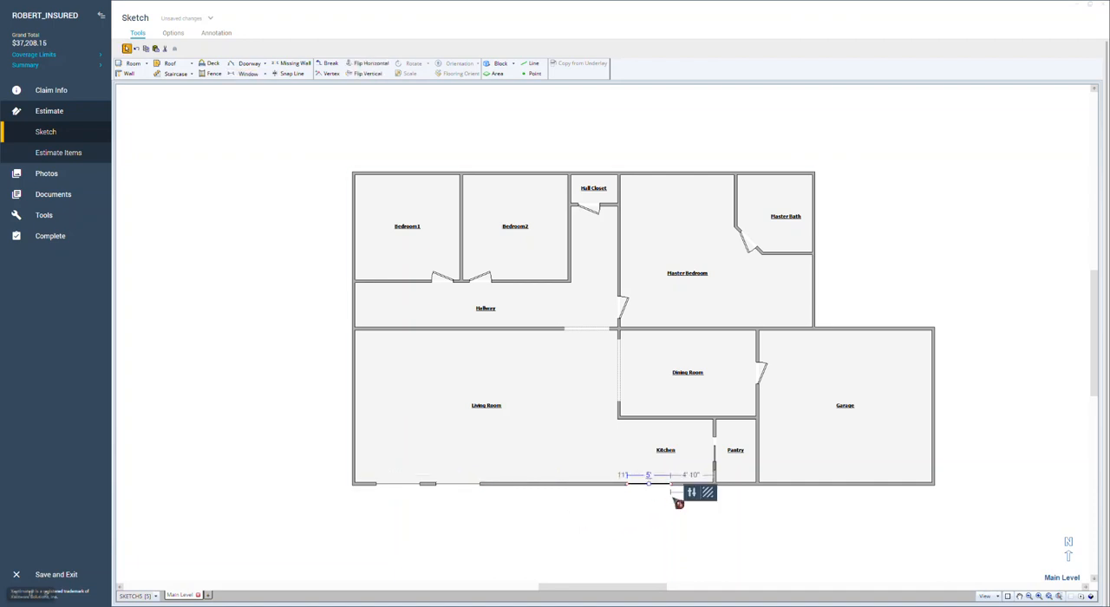
pyautogui.moveTo(649, 482); pyautogui.dragTo(666, 483)
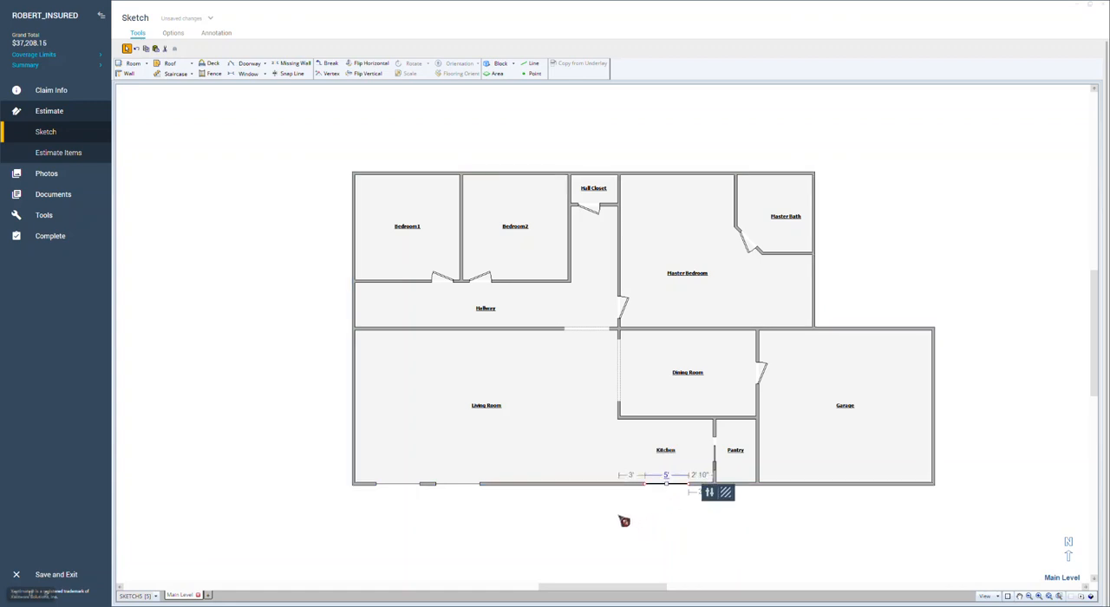
# - Place a doorway in the Living Room's south wall and widen it westward to start about 21' 2" from the southwest inside corner
pyautogui.click(250, 64)
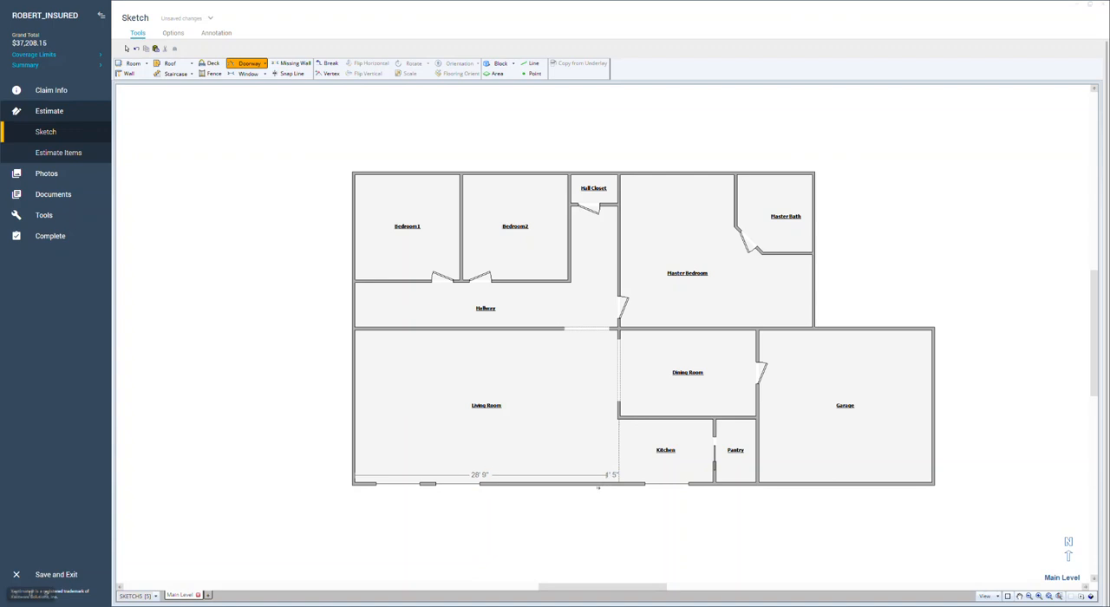
pyautogui.click(564, 488)
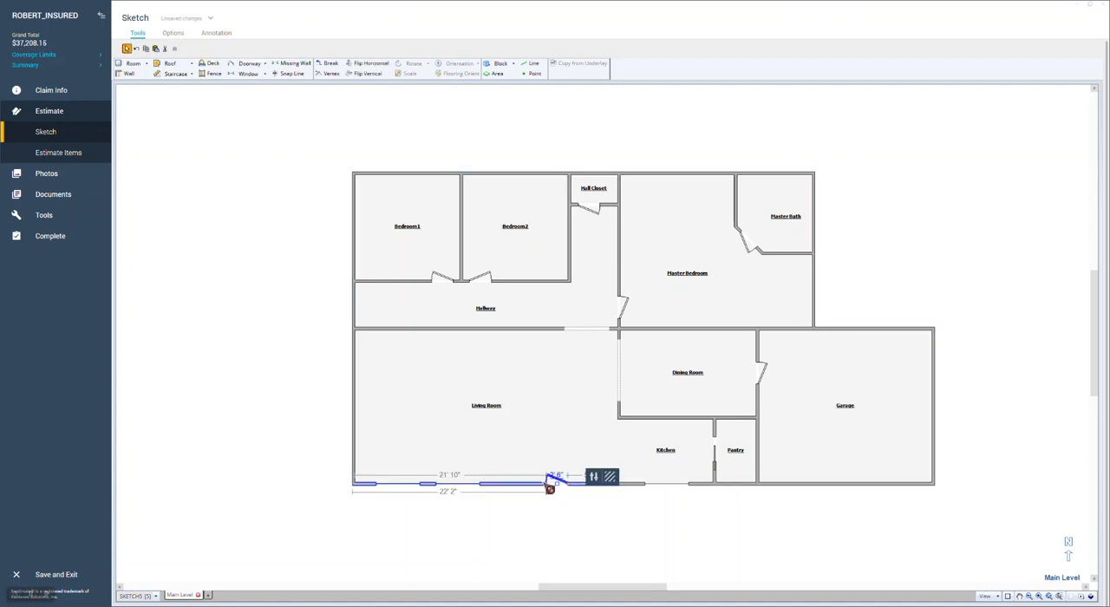
pyautogui.moveTo(547, 483); pyautogui.dragTo(541, 488)
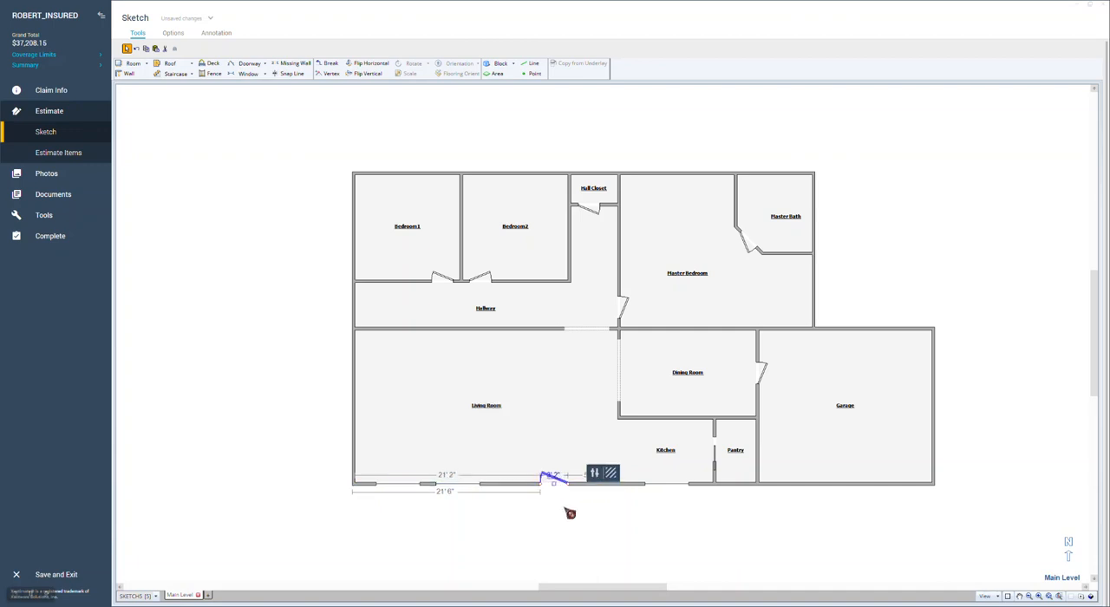
pyautogui.click(591, 522)
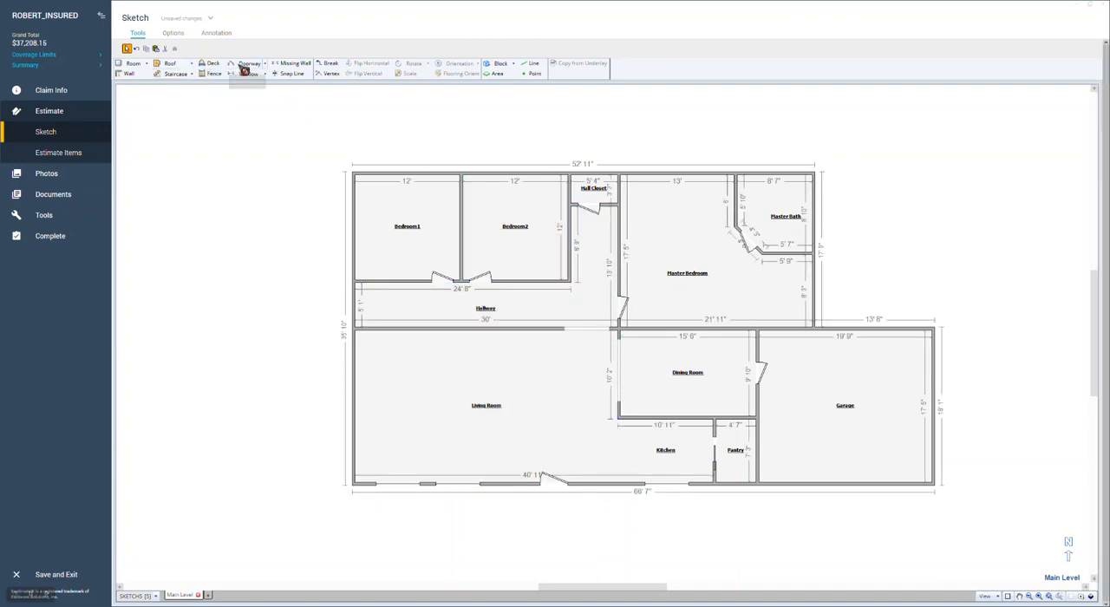
# - Draw a partition wall about 7' 5" long northward from the south wall beside the exterior door, undoing the stray angled wall
pyautogui.click(138, 74)
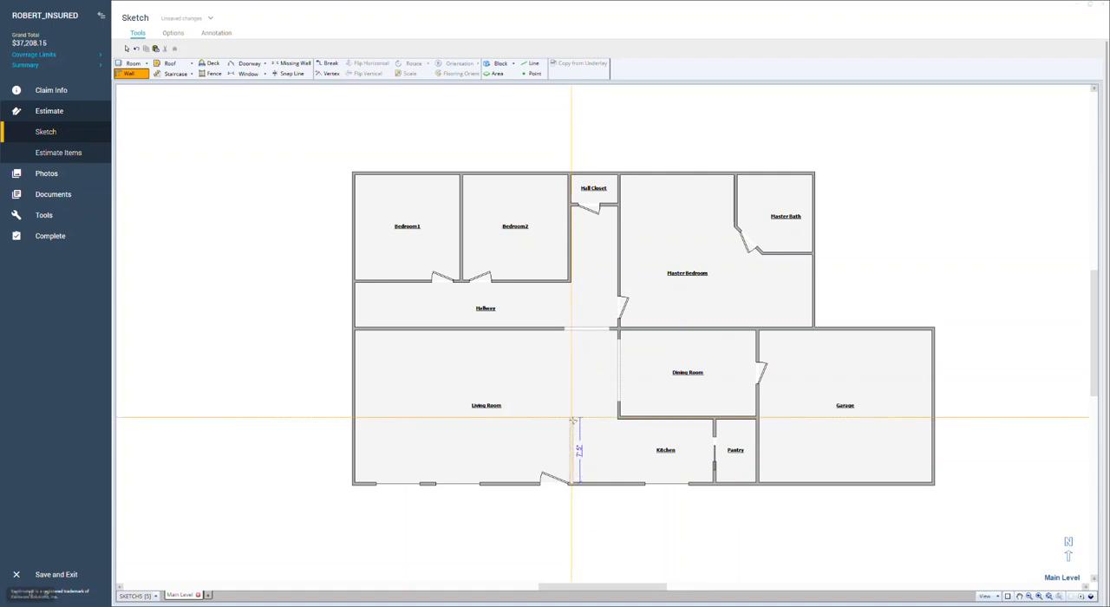
pyautogui.click(570, 405)
pyautogui.rightClick(608, 554)
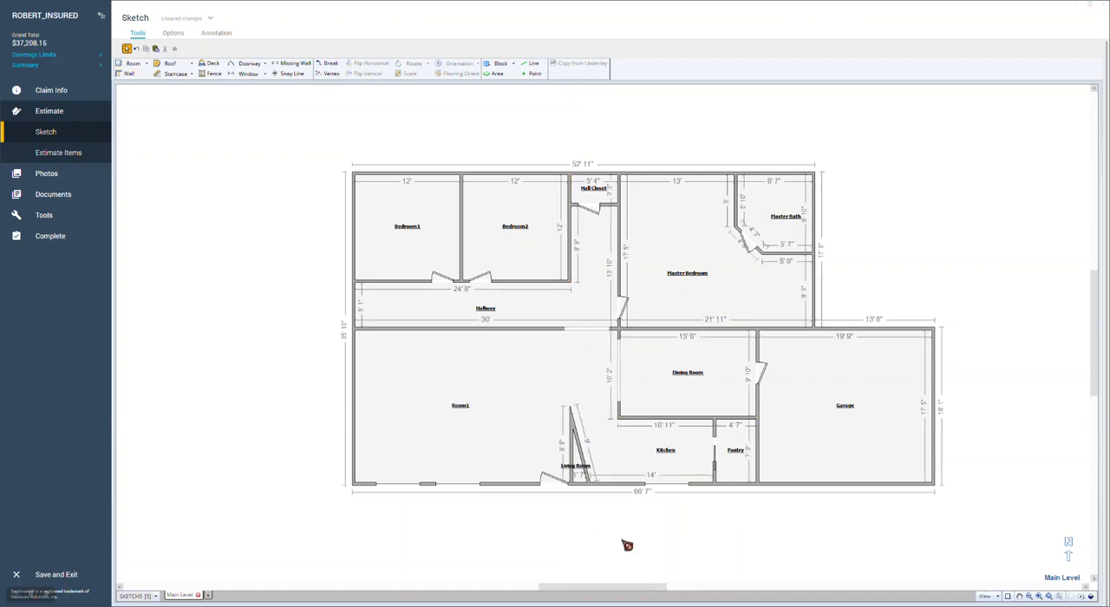
pyautogui.click(138, 49)
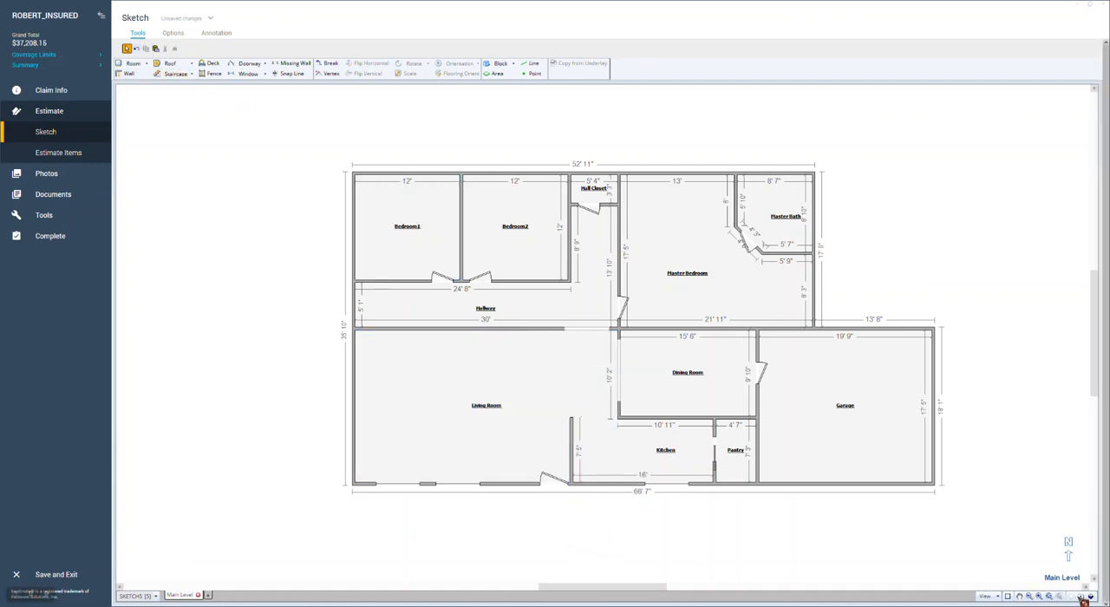
# - Inspect the new windows, exterior door and partition wall in 3D from above, and return to the plan
pyautogui.click(1091, 596)
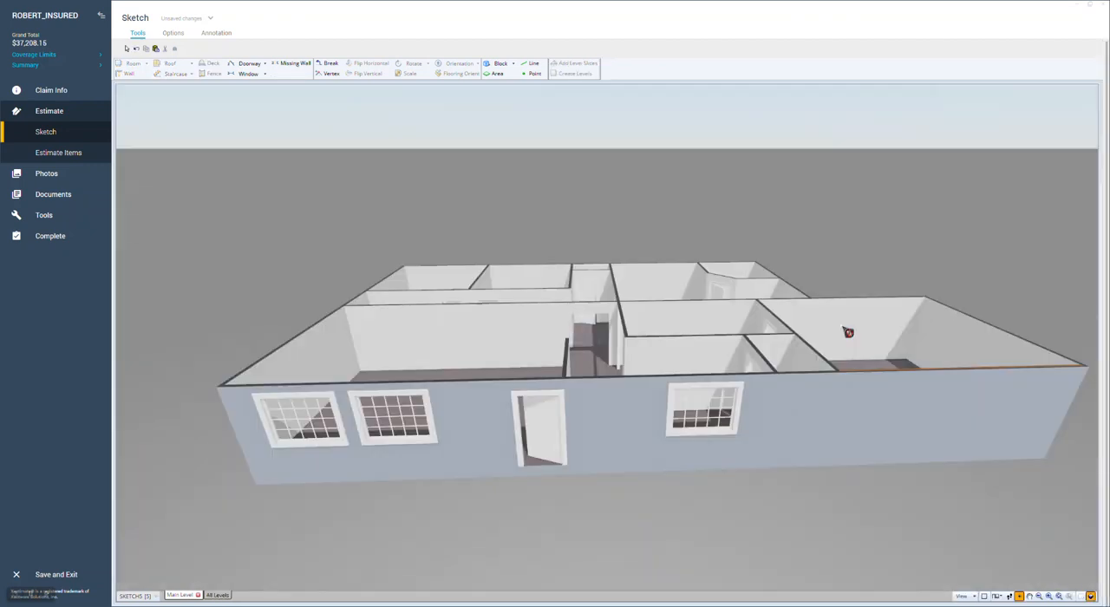
pyautogui.moveTo(844, 434); pyautogui.dragTo(868, 509)
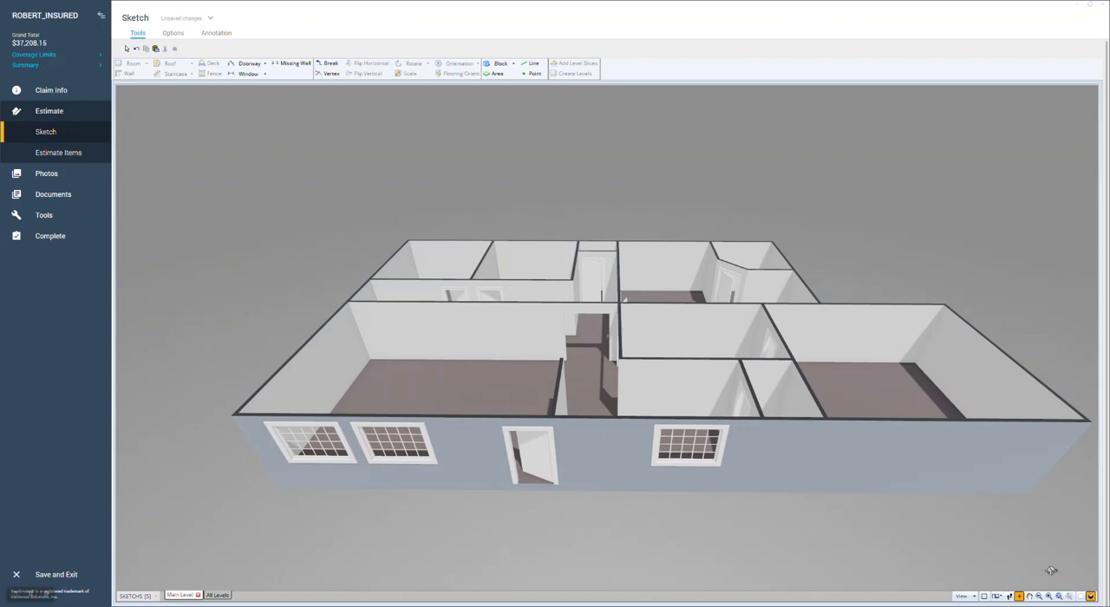
pyautogui.click(1090, 597)
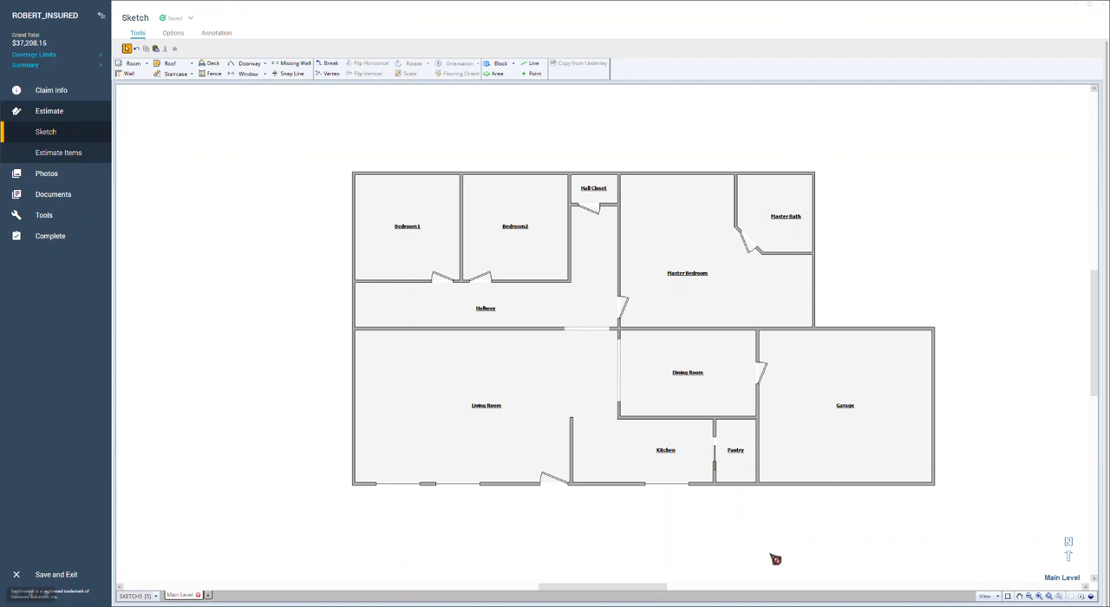
# - Select the Living Room in the plan, and review the estimate item groups down to the Living Room under SKETCH5 Main Level
pyautogui.scroll(-2, 685, 517)
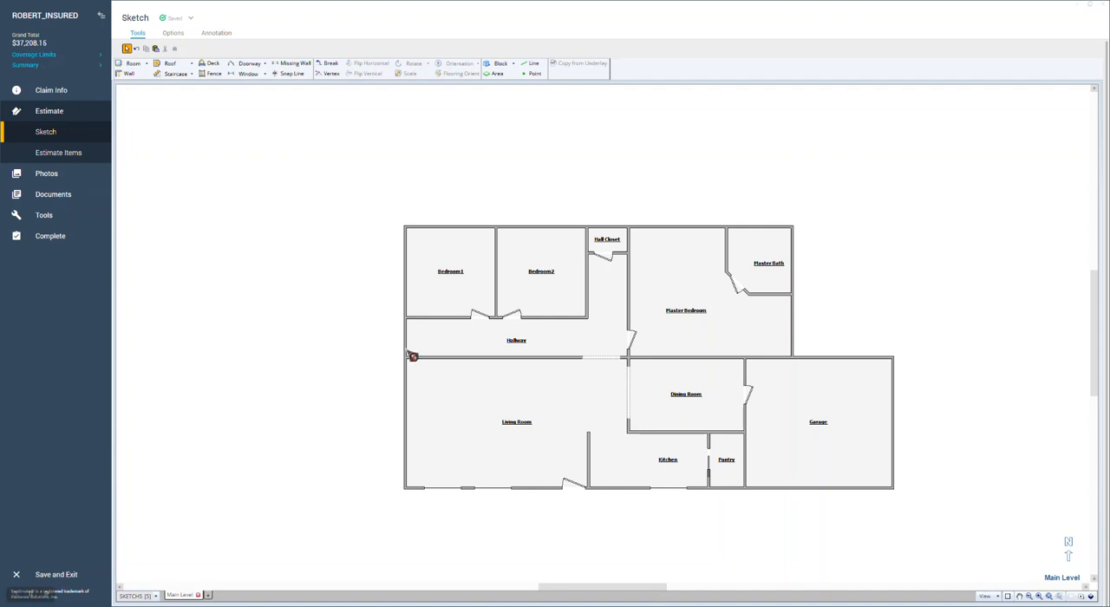
pyautogui.click(530, 429)
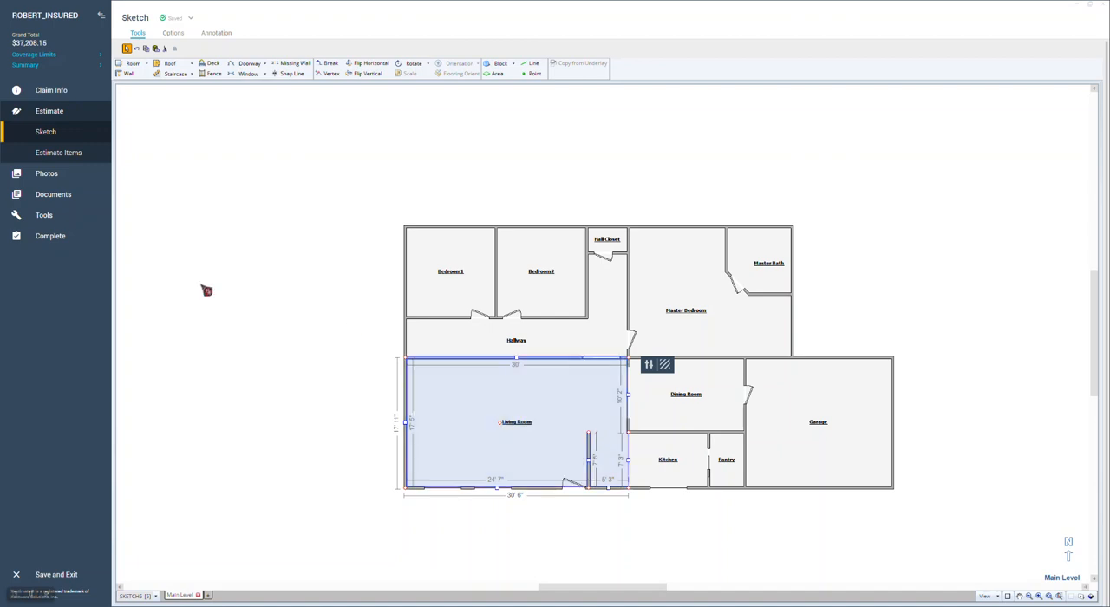
pyautogui.click(85, 153)
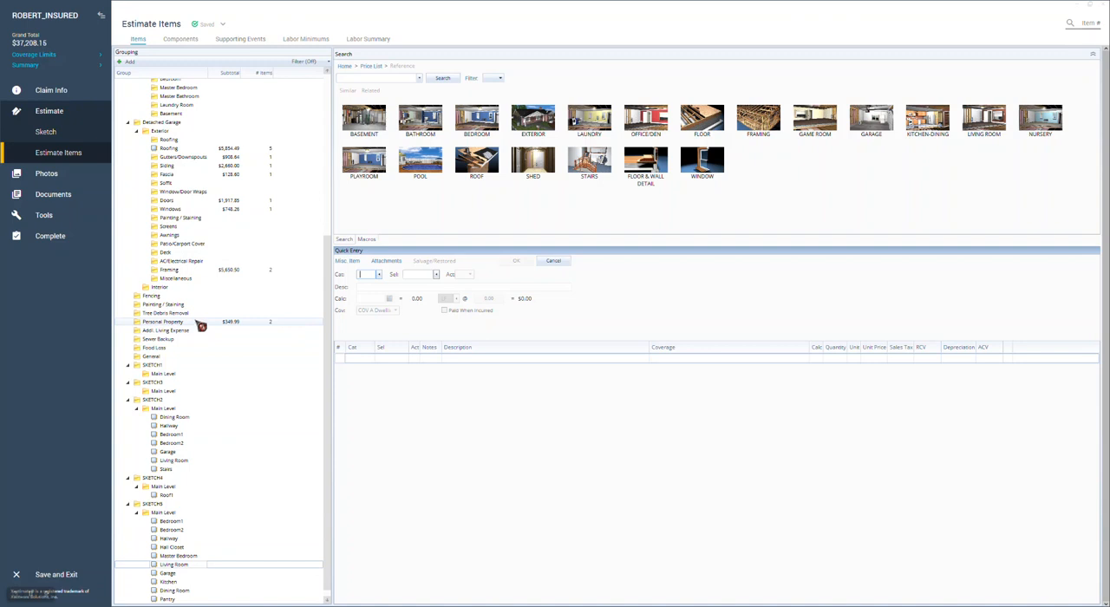
pyautogui.scroll(3, 201, 326)
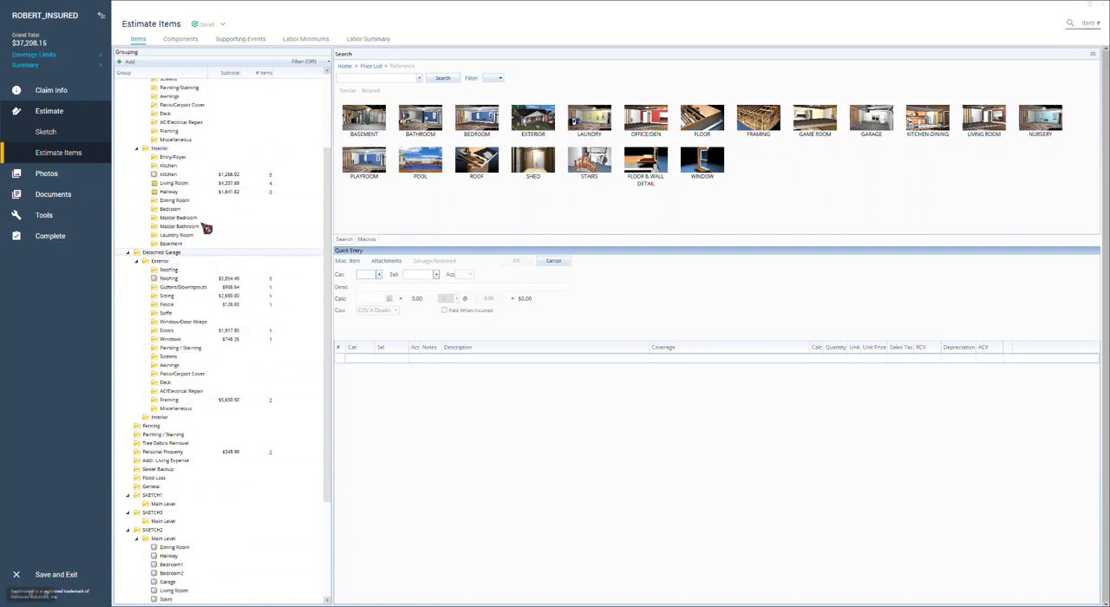
pyautogui.scroll(3, 206, 260)
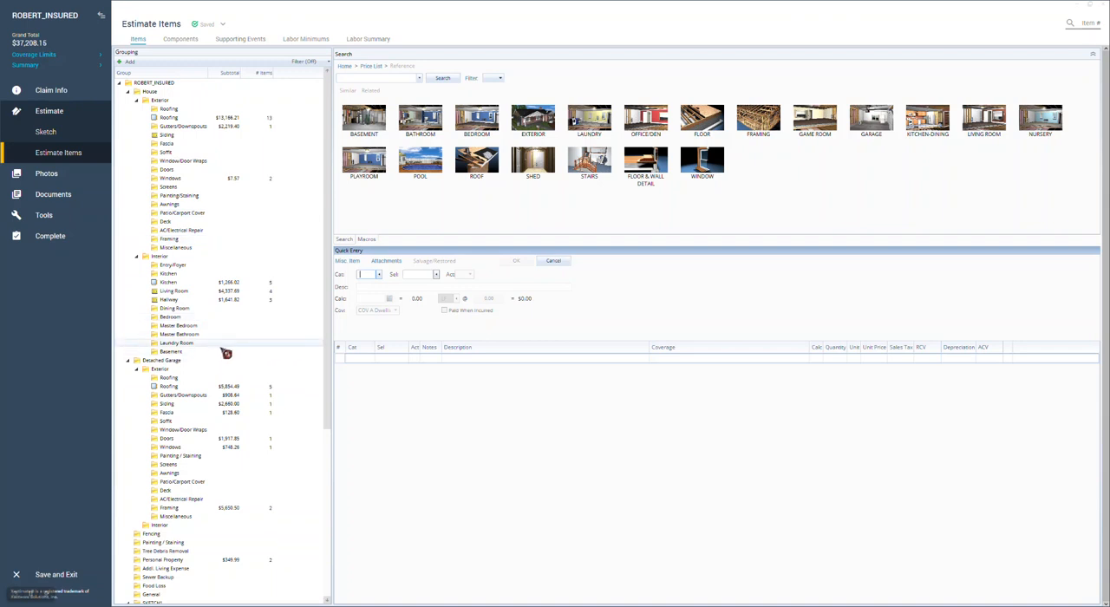
pyautogui.scroll(-5, 226, 355)
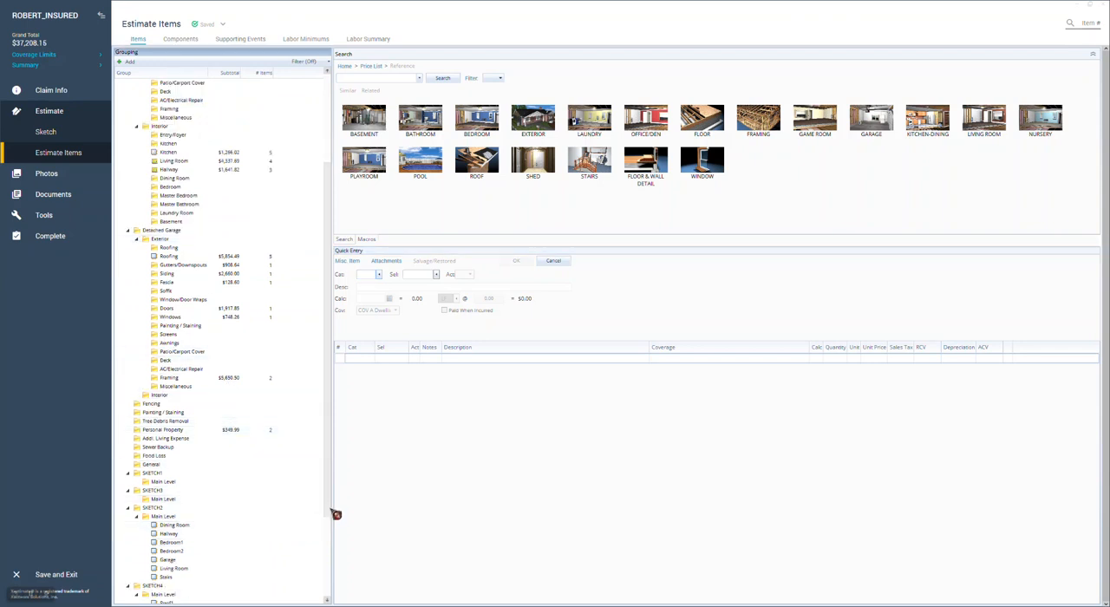
pyautogui.scroll(-2, 332, 515)
pyautogui.scroll(-3, 334, 590)
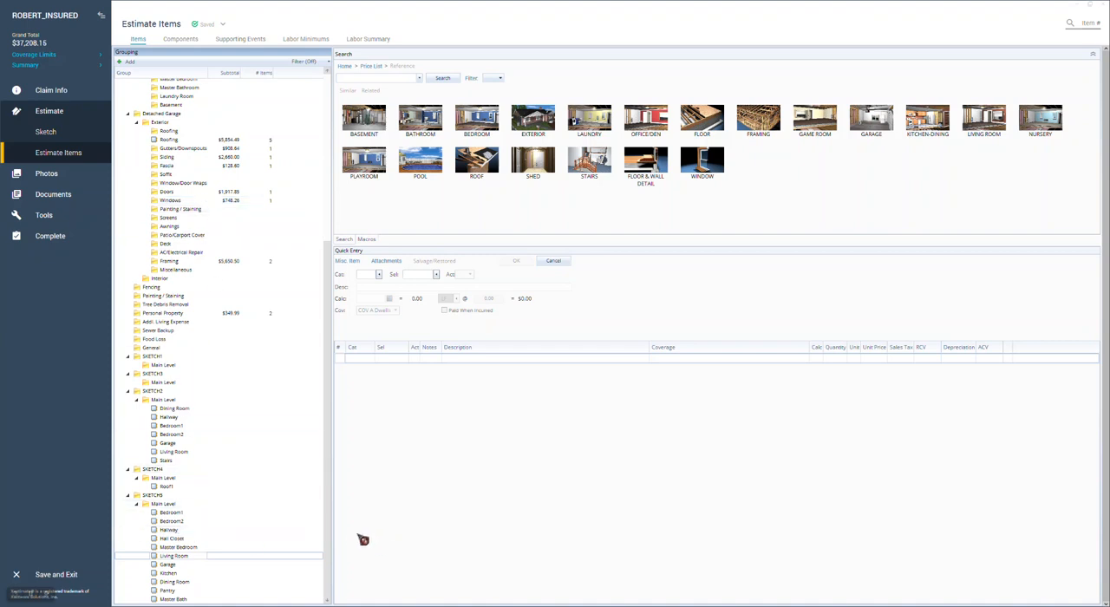
pyautogui.click(184, 557)
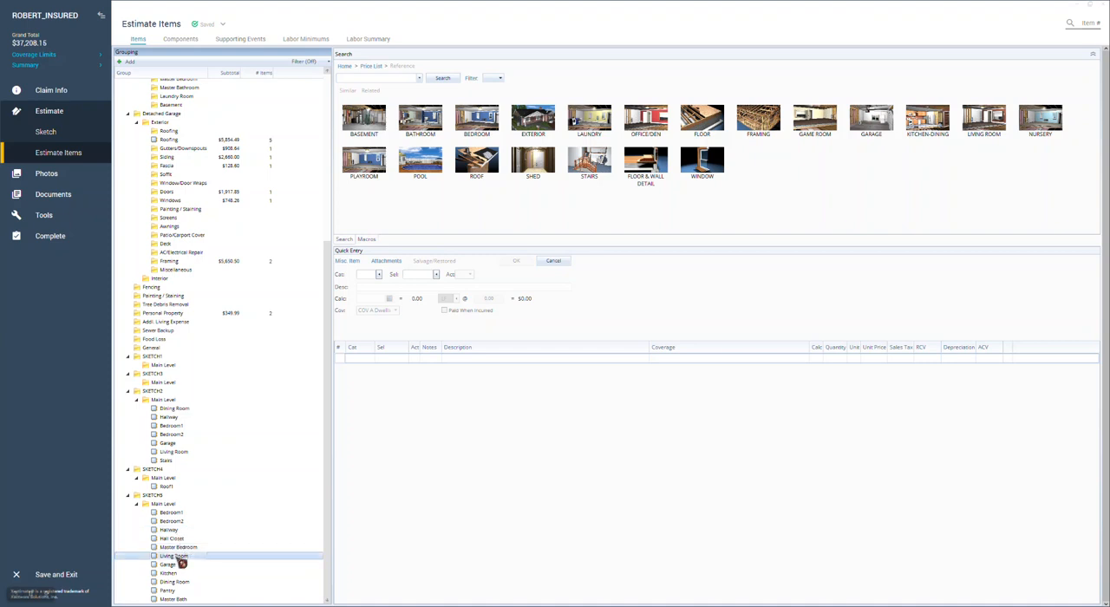
# - Search the price list for "lami", add Snaplock Laminate - simulated wood flooring to the Living Room, and open the line item's details
pyautogui.click(345, 361)
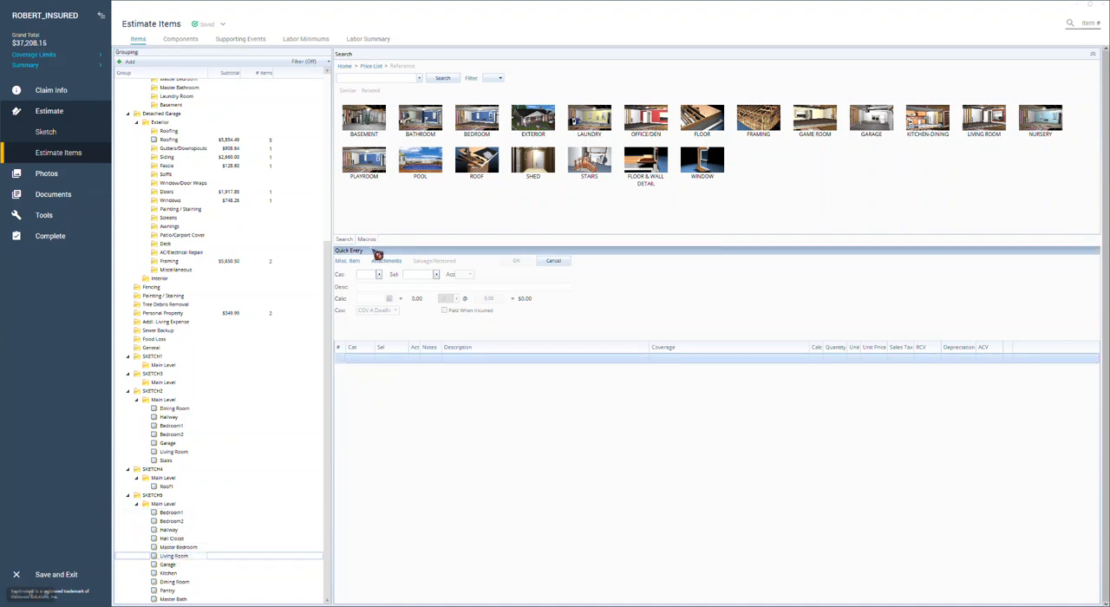
pyautogui.click(377, 77)
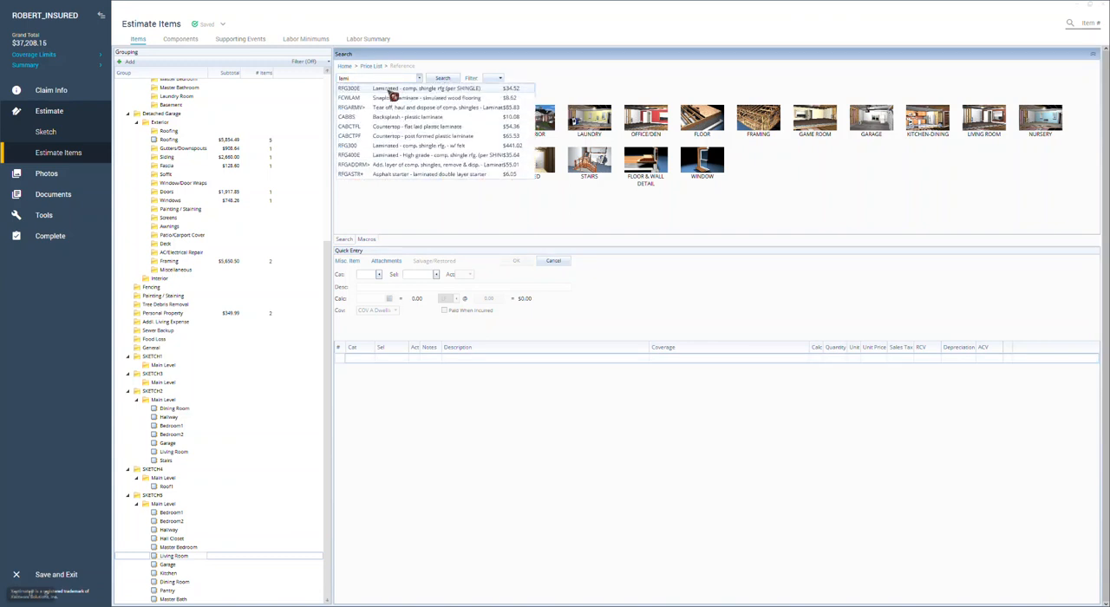
pyautogui.click(411, 105)
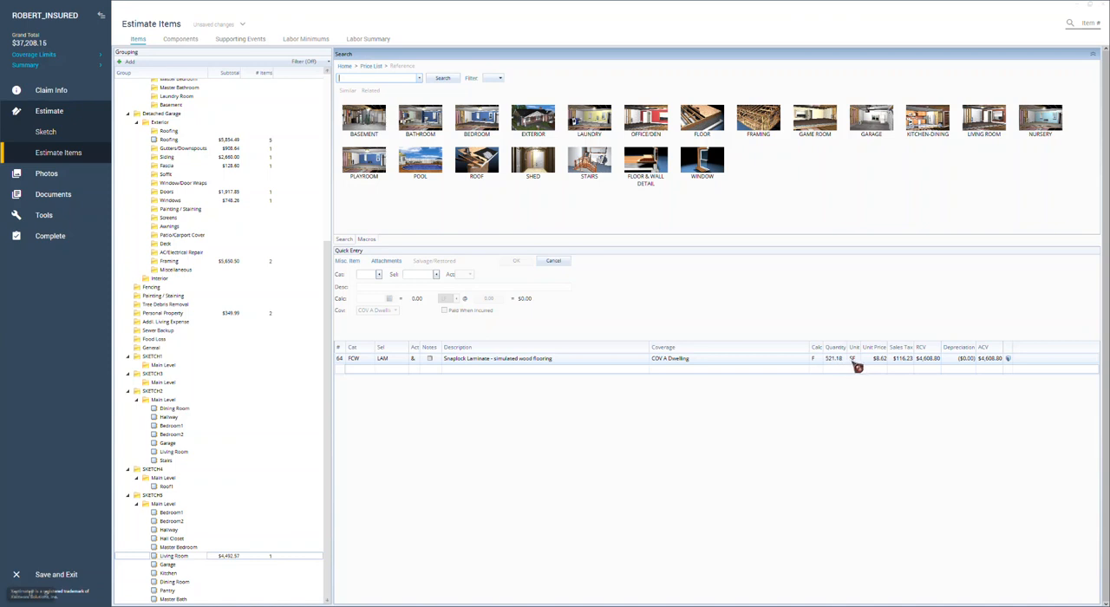
pyautogui.click(353, 360)
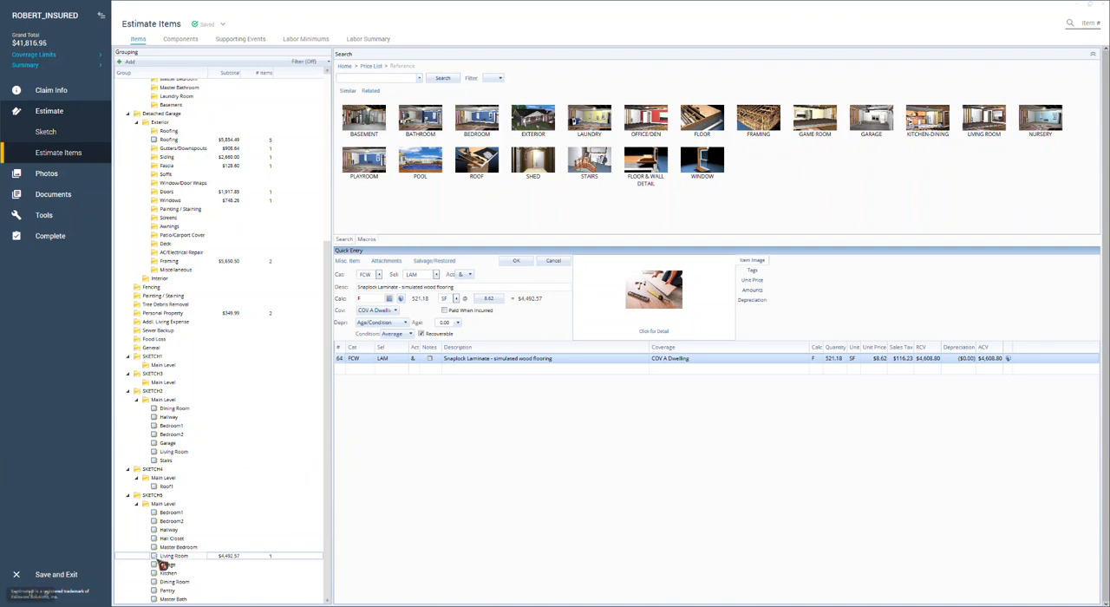
pyautogui.click(163, 556)
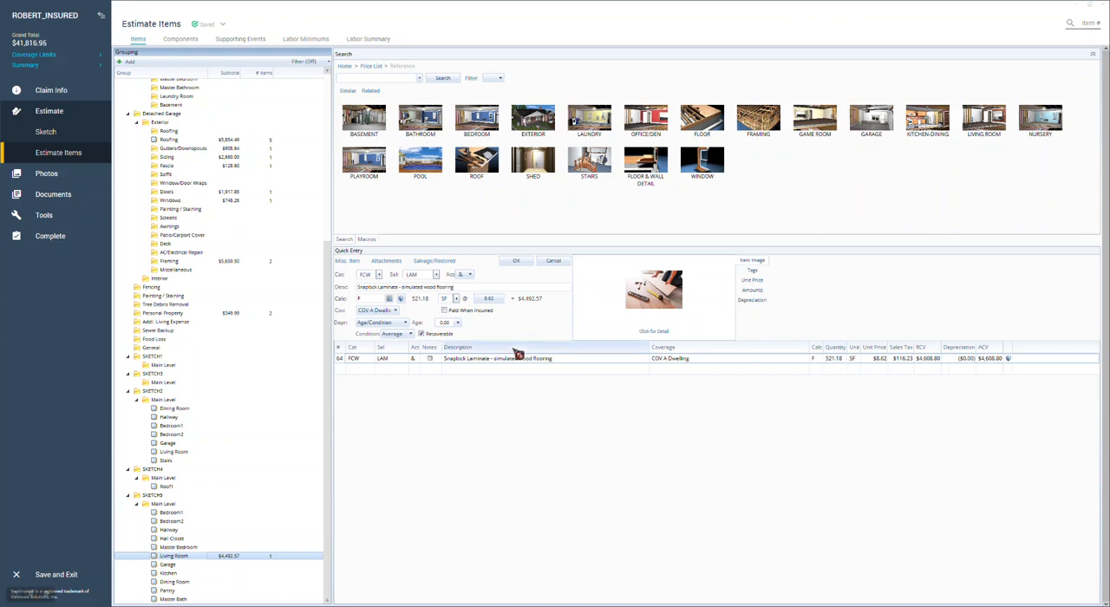
# - Search for "bas", add Baseboard - 3 1/4" to the Living Room, and set its action to R
pyautogui.click(364, 371)
pyautogui.click(380, 79)
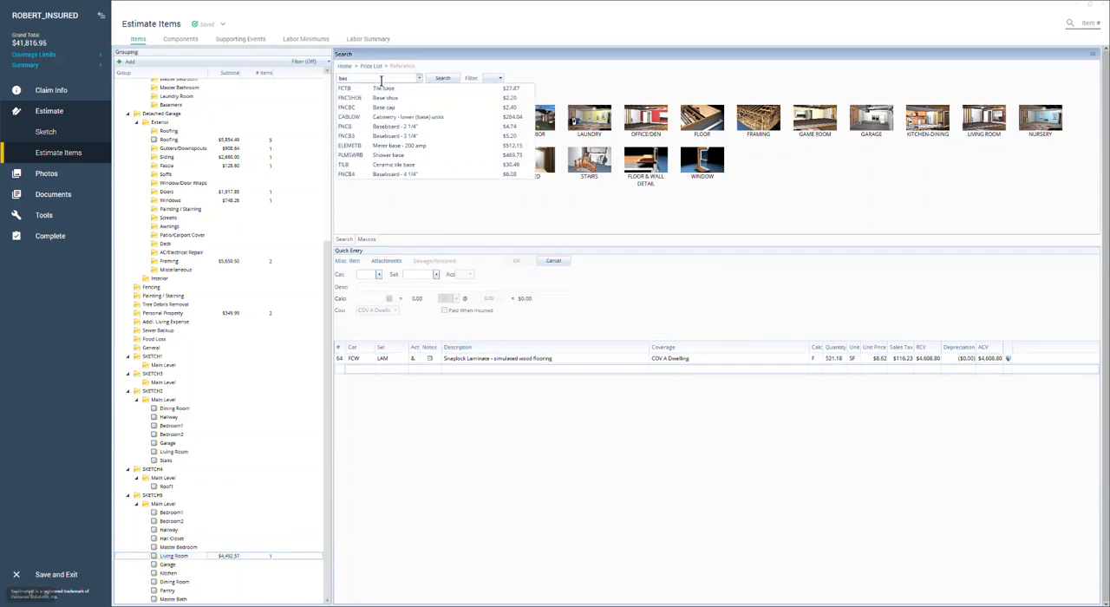
pyautogui.click(402, 142)
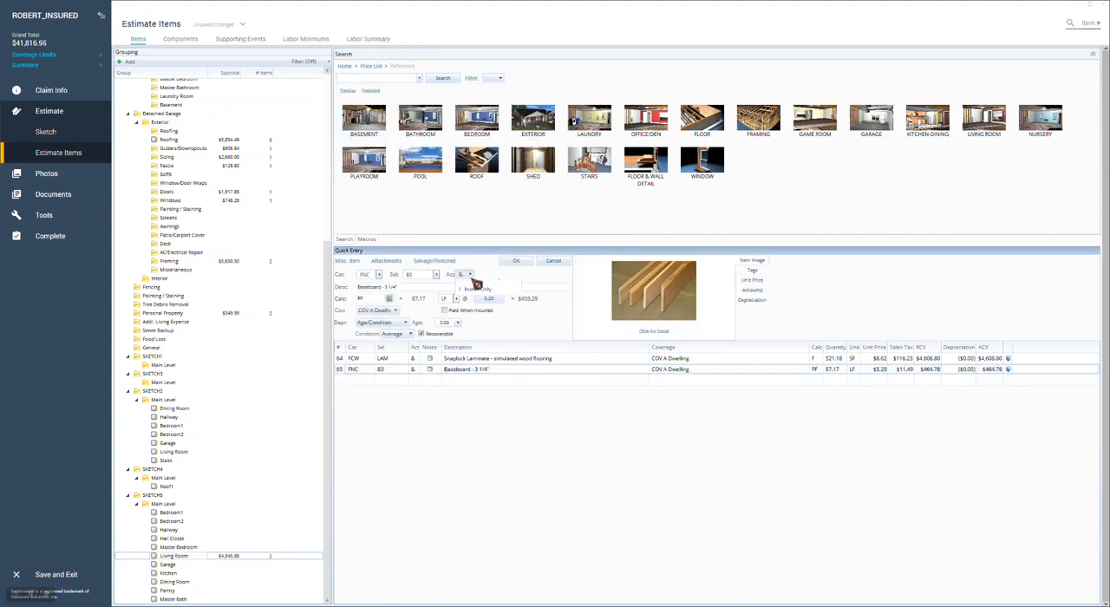
pyautogui.click(469, 274)
pyautogui.click(492, 311)
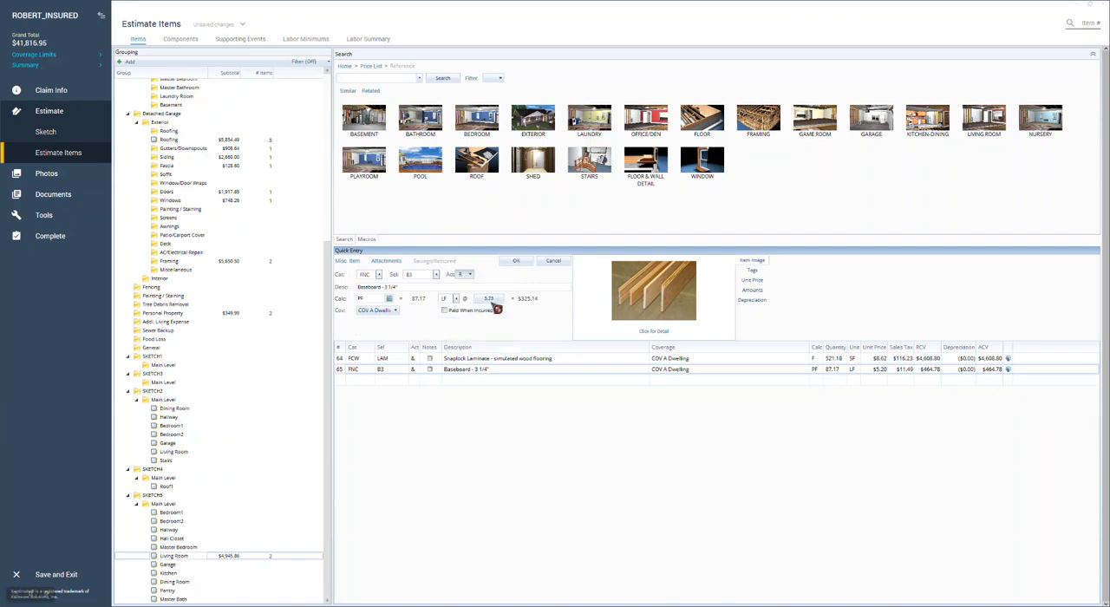
pyautogui.click(518, 263)
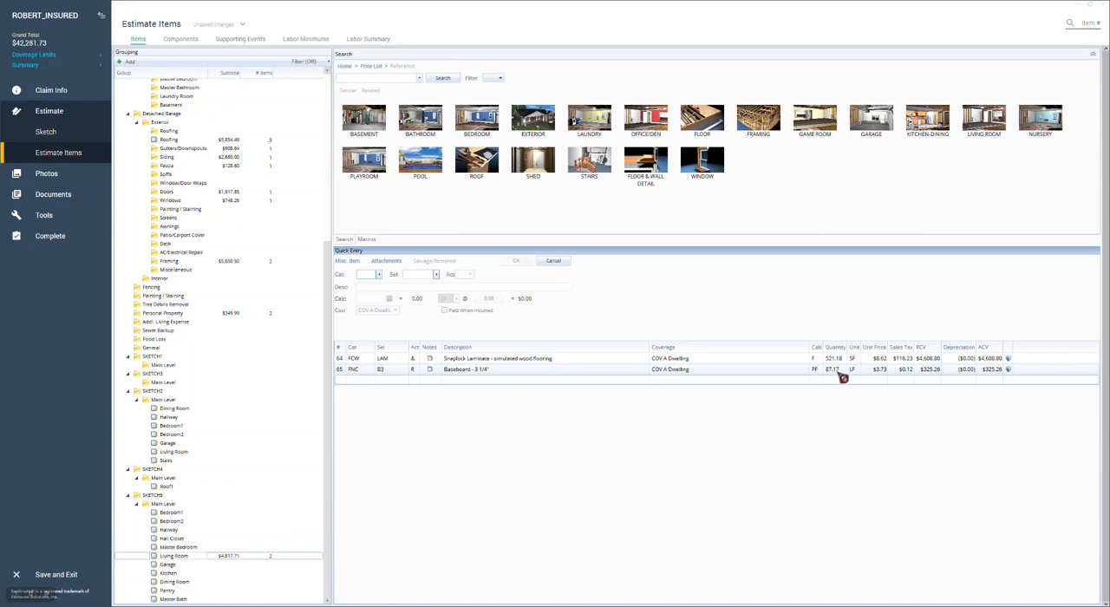
# - Return to the sketch and delete the two missing walls joining the Living Room to the Hallway and the Dining Room
pyautogui.click(43, 134)
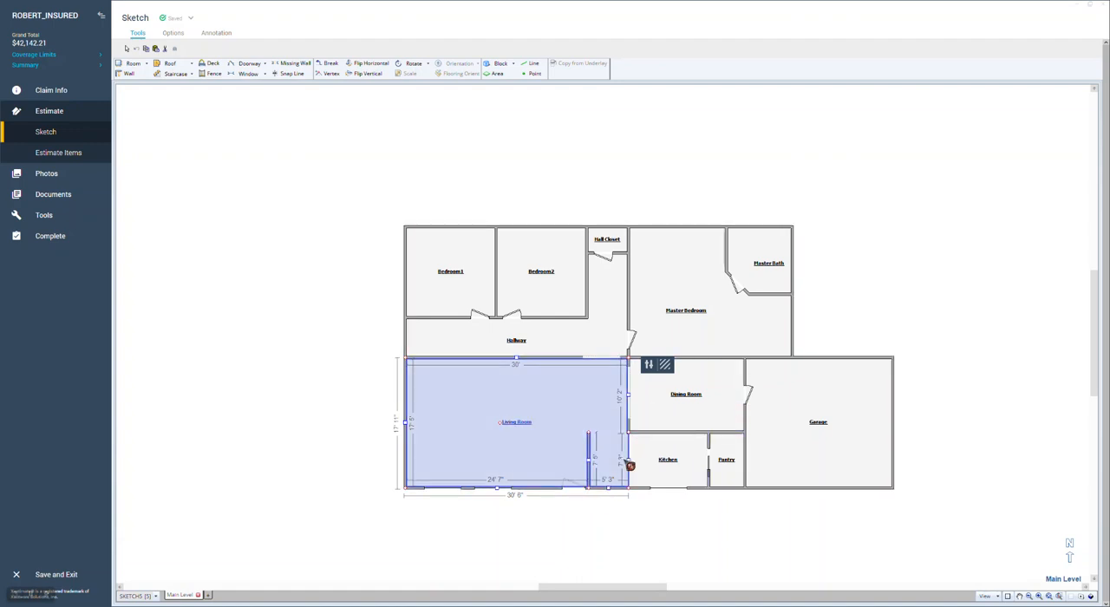
pyautogui.click(610, 365)
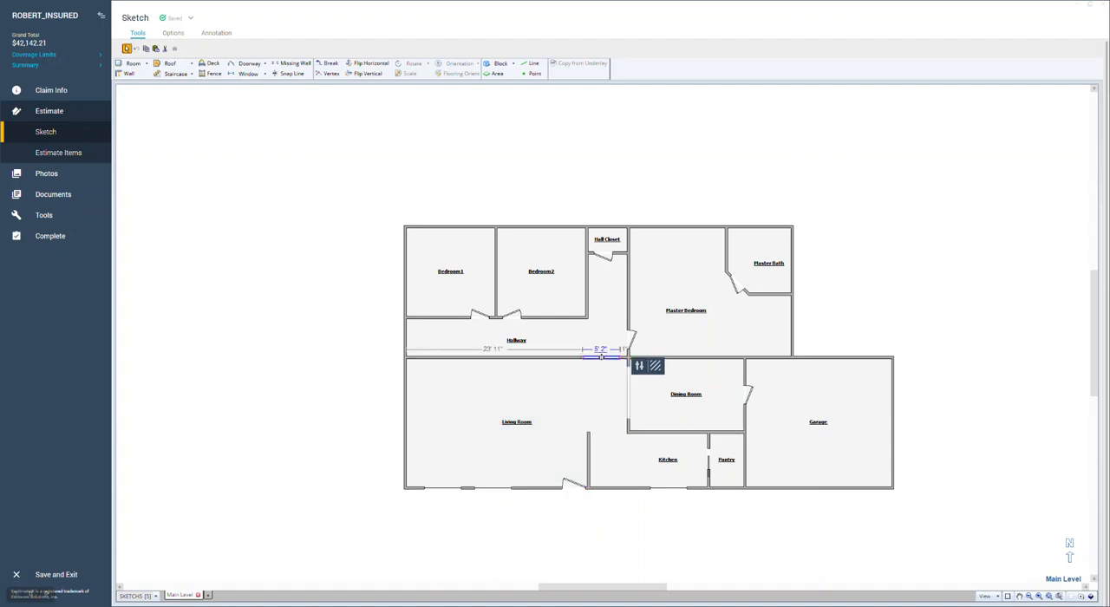
pyautogui.click(636, 403)
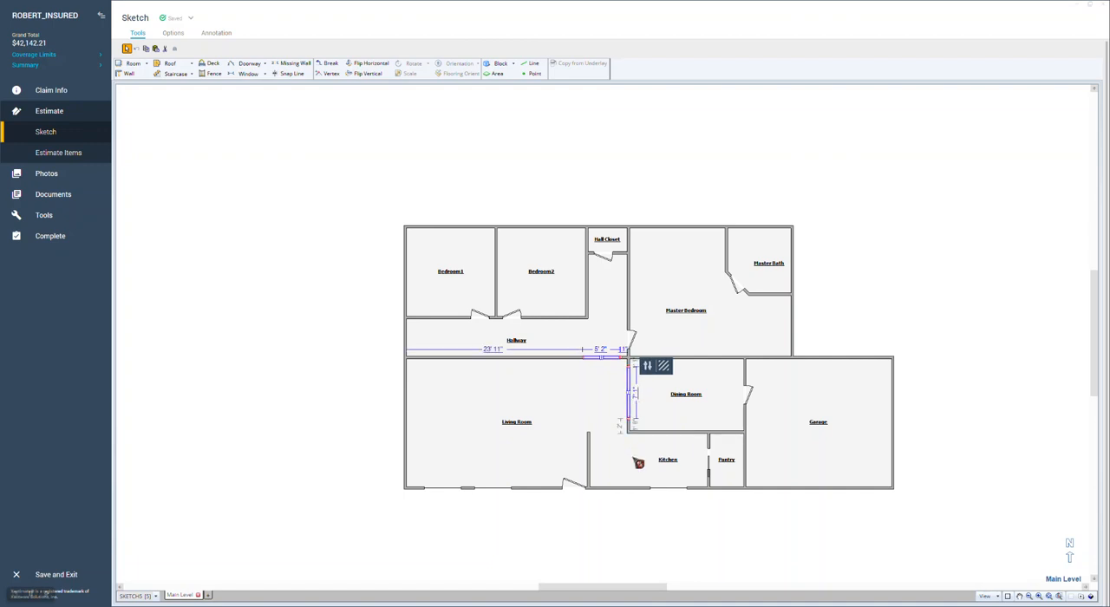
pyautogui.click(645, 517)
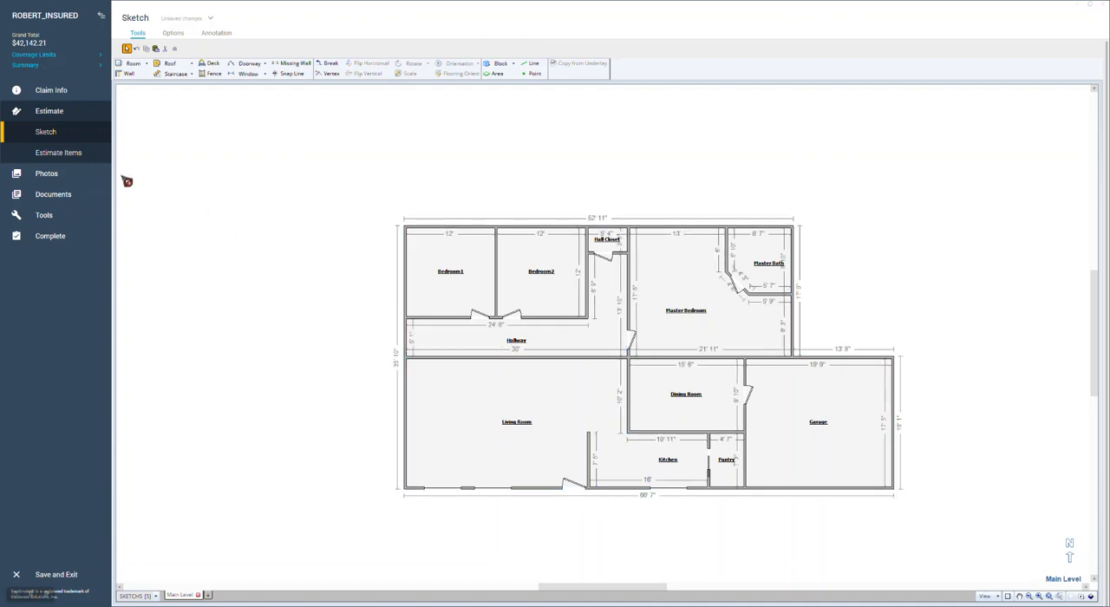
# - Reopen the estimate items of the Living Room under SKETCH5 to check the baseboard quantity
pyautogui.click(81, 159)
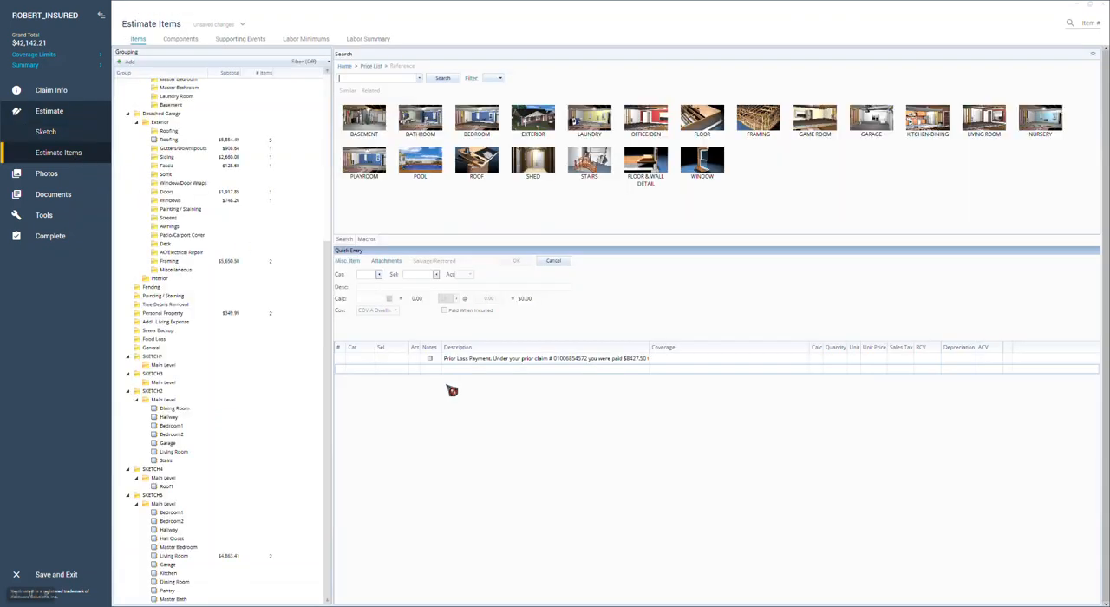
pyautogui.click(178, 555)
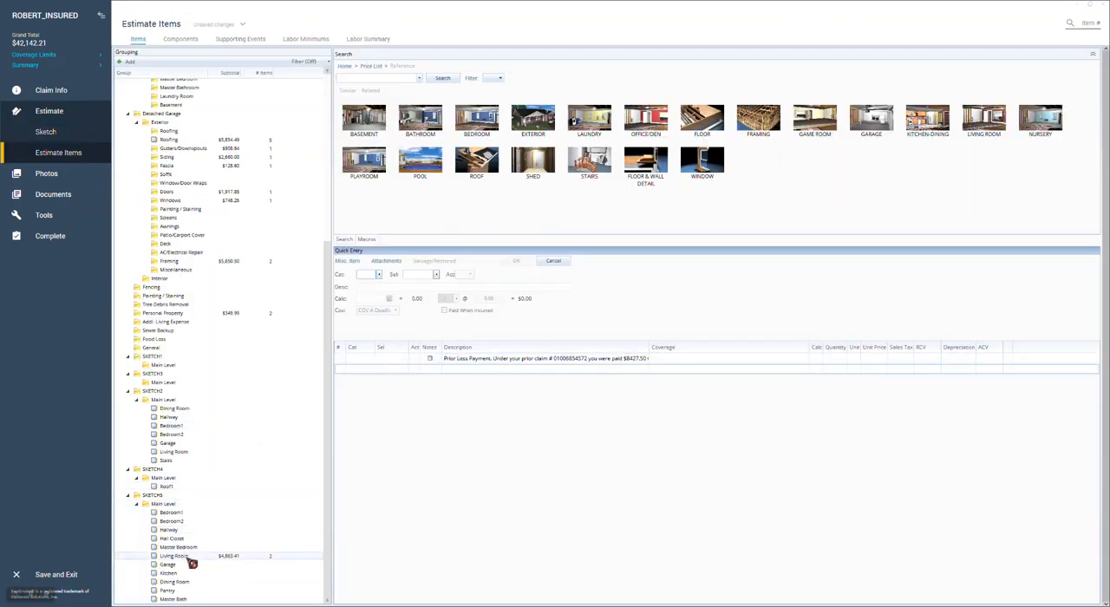
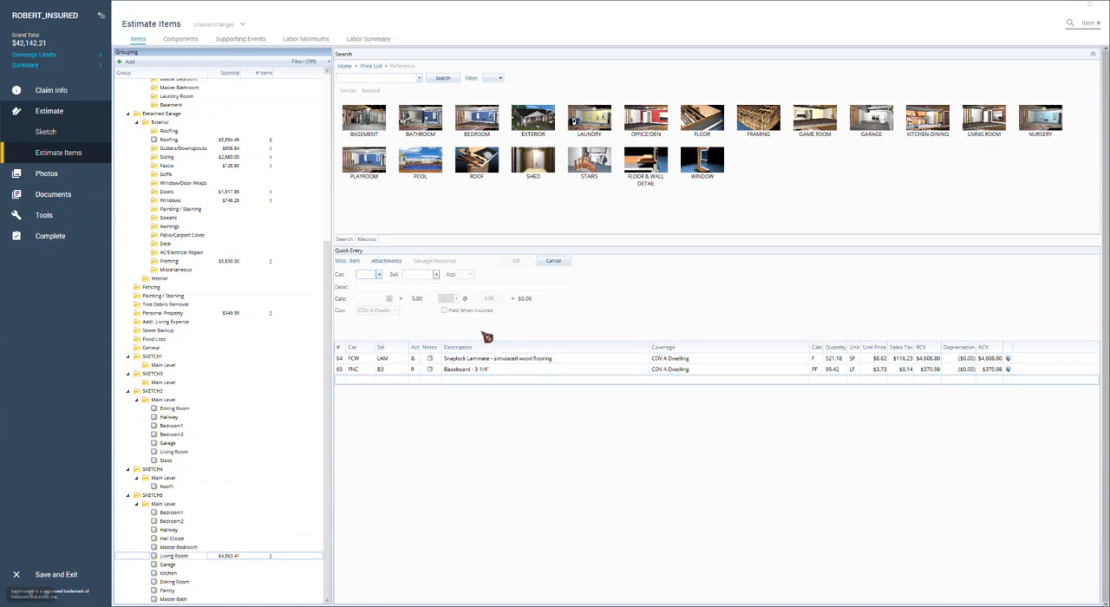
# - Try a Living Room paint line item with category PNT, selector P and calculation PF, and delete it again
pyautogui.click(350, 382)
pyautogui.click(364, 274)
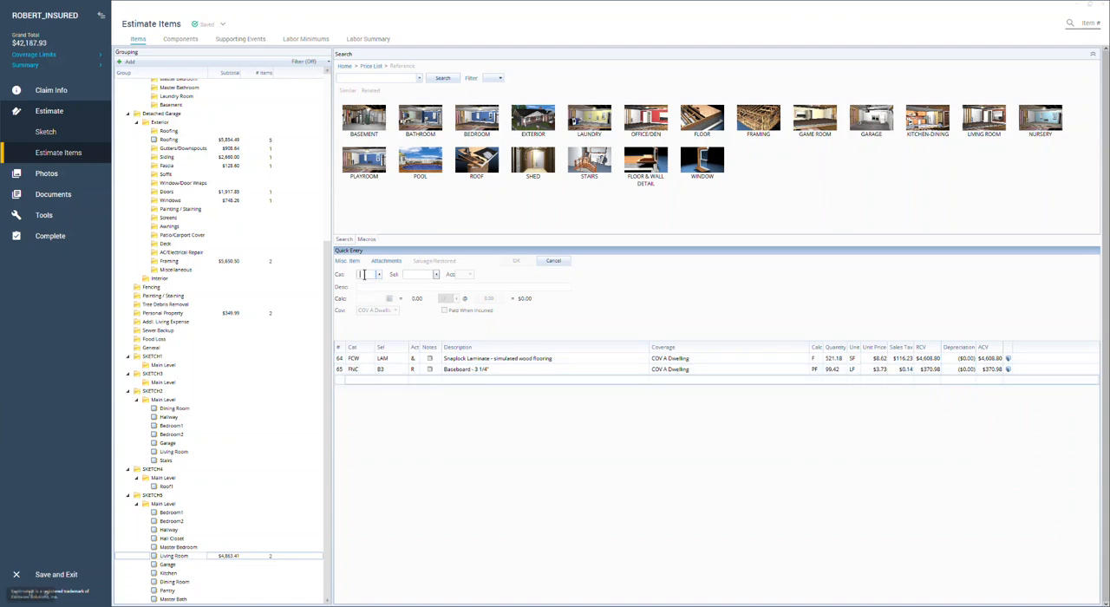
pyautogui.write('PLA')
pyautogui.write('NT')
pyautogui.write('P')
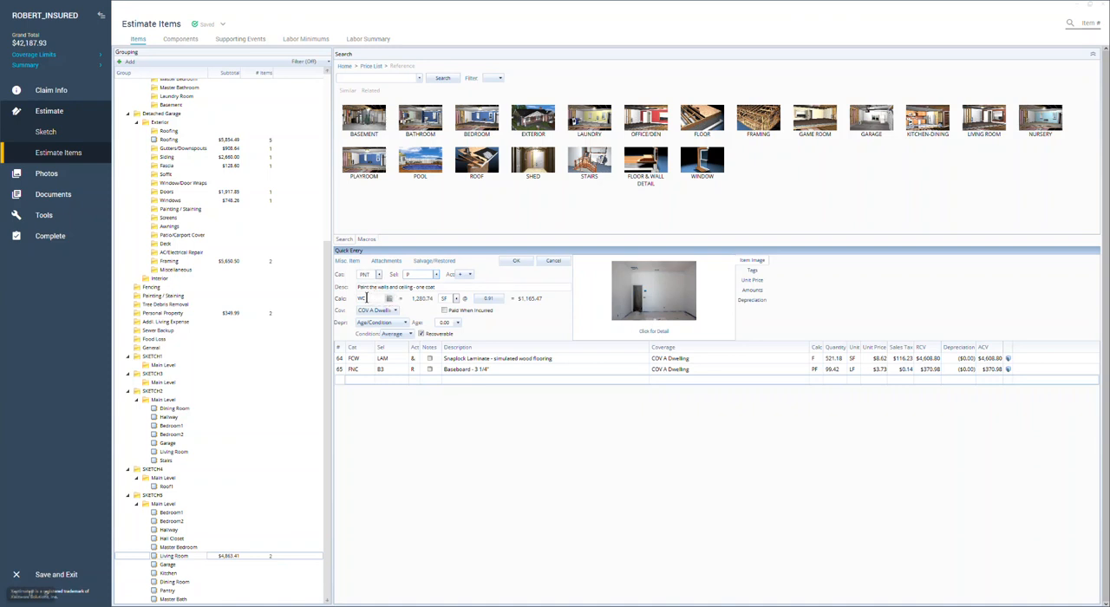
pyautogui.moveTo(367, 298); pyautogui.dragTo(346, 302)
pyautogui.click(407, 322)
pyautogui.click(367, 298)
pyautogui.press('BackSpace')
pyautogui.press('BackSpace')
pyautogui.write('PF')
pyautogui.press('Return')
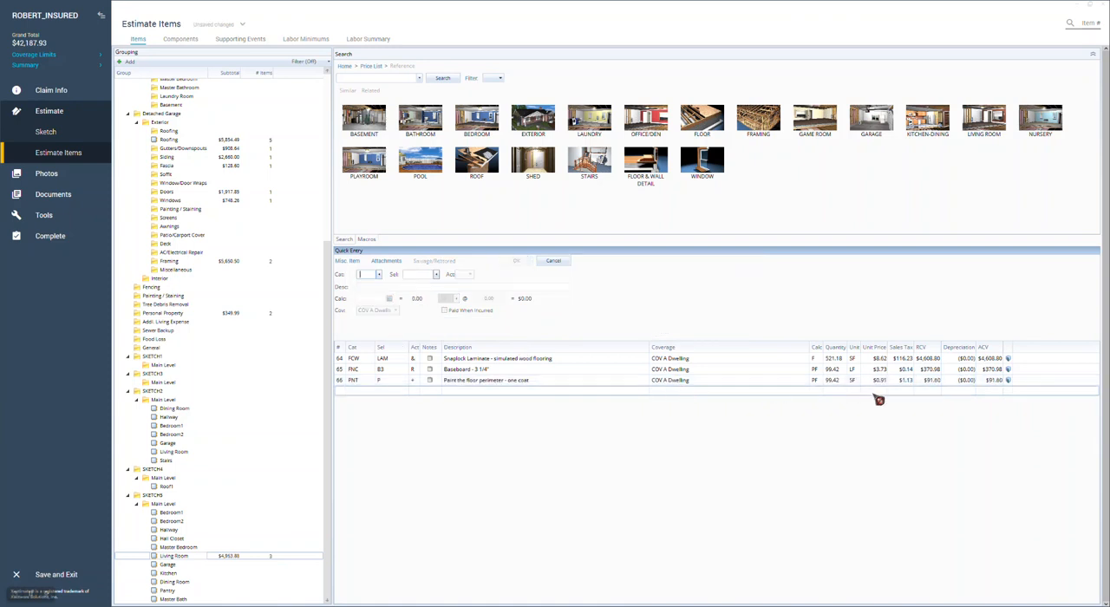
pyautogui.click(349, 382)
pyautogui.click(349, 386)
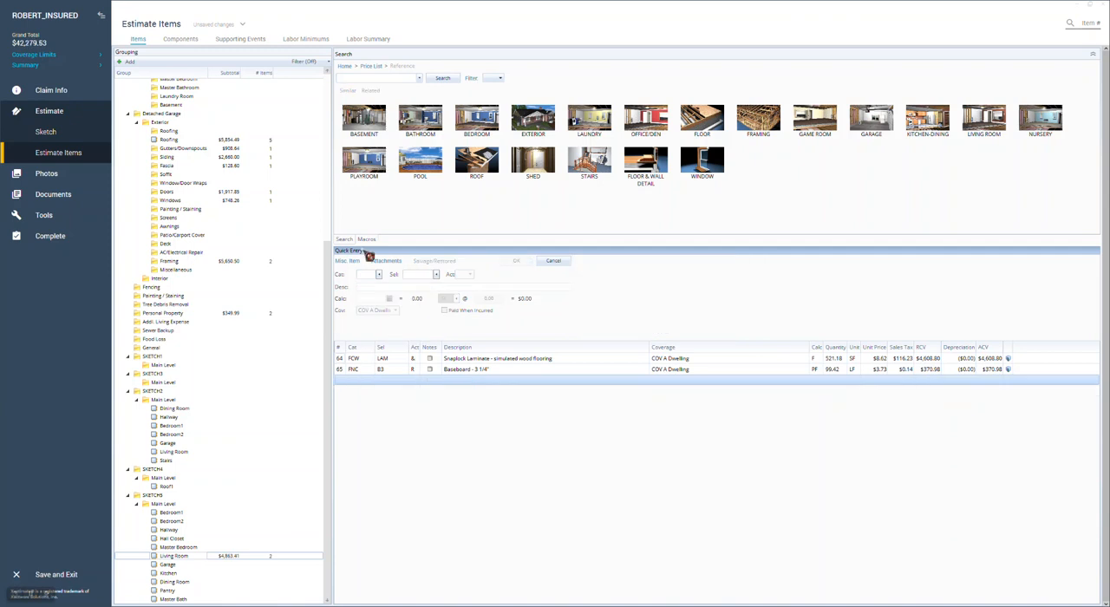
# - Search the price list for "paint base", add Paint baseboard - one coat to the Living Room, and open the line item's details
pyautogui.click(378, 76)
pyautogui.write('pa')
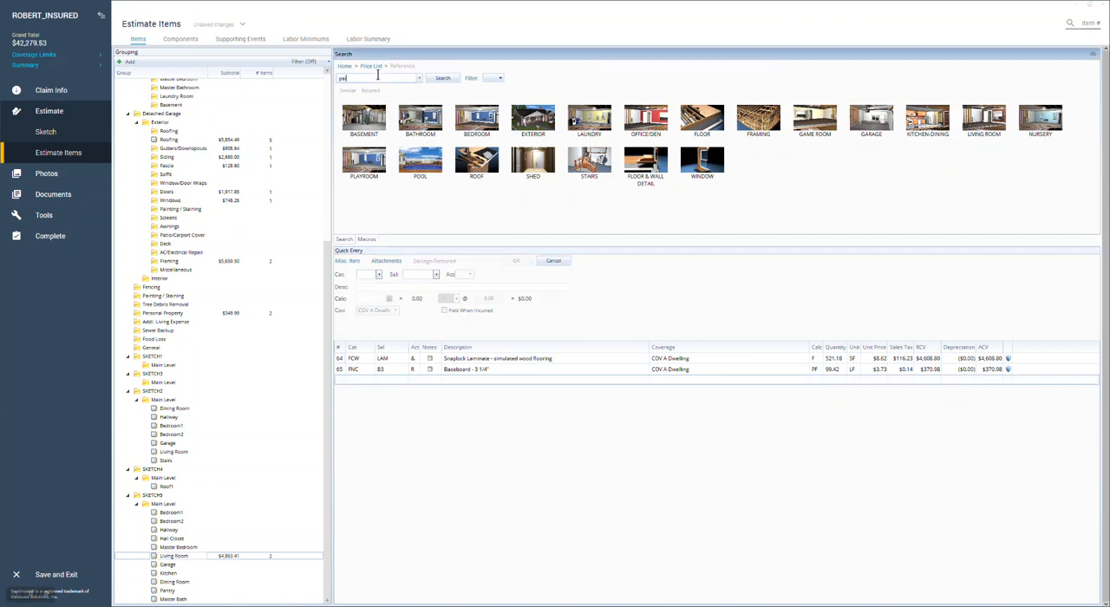
pyautogui.write('int base')
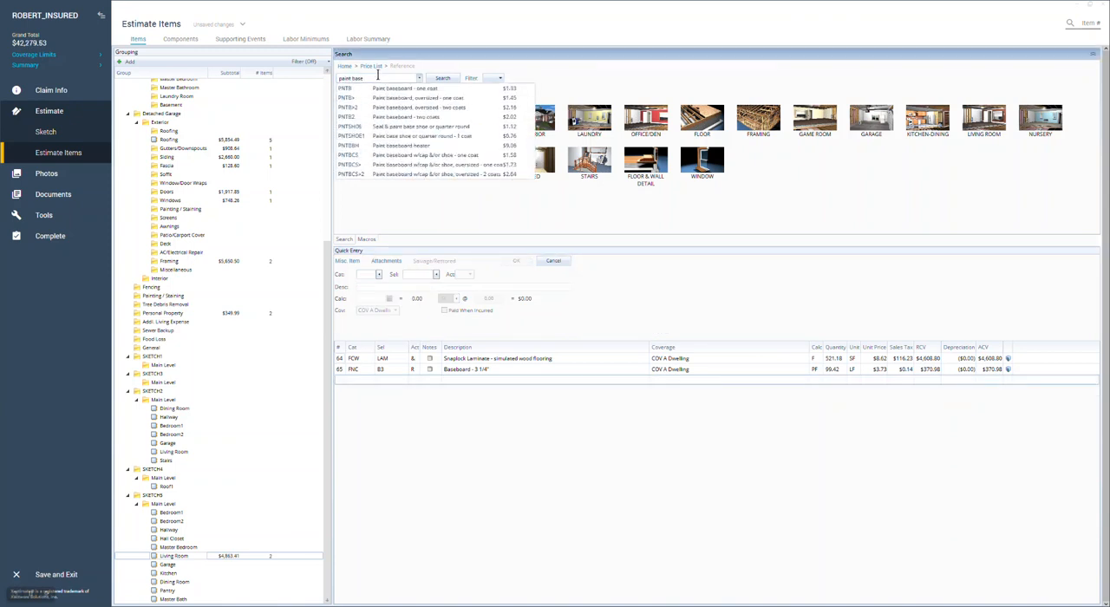
pyautogui.click(397, 88)
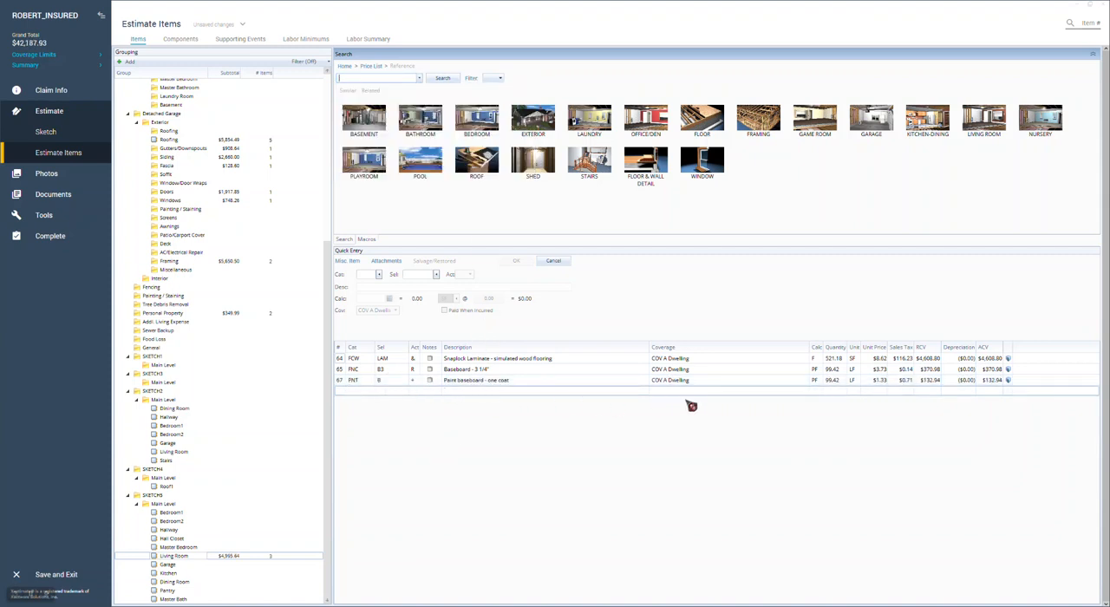
pyautogui.click(349, 382)
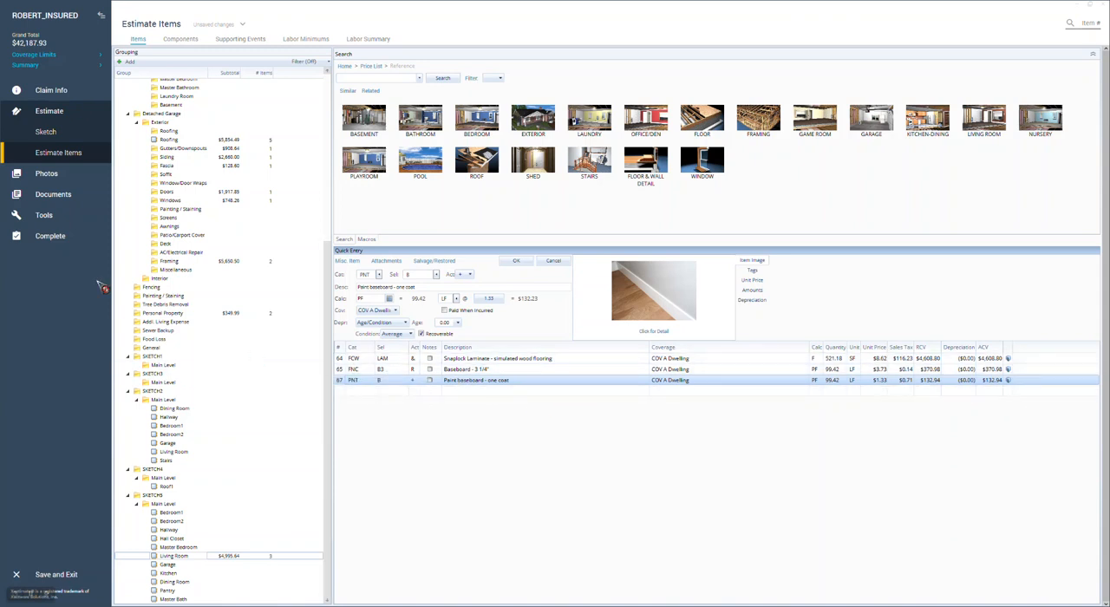
# - Return to the sketch and examine the variables in the Living Room's room properties
pyautogui.click(56, 136)
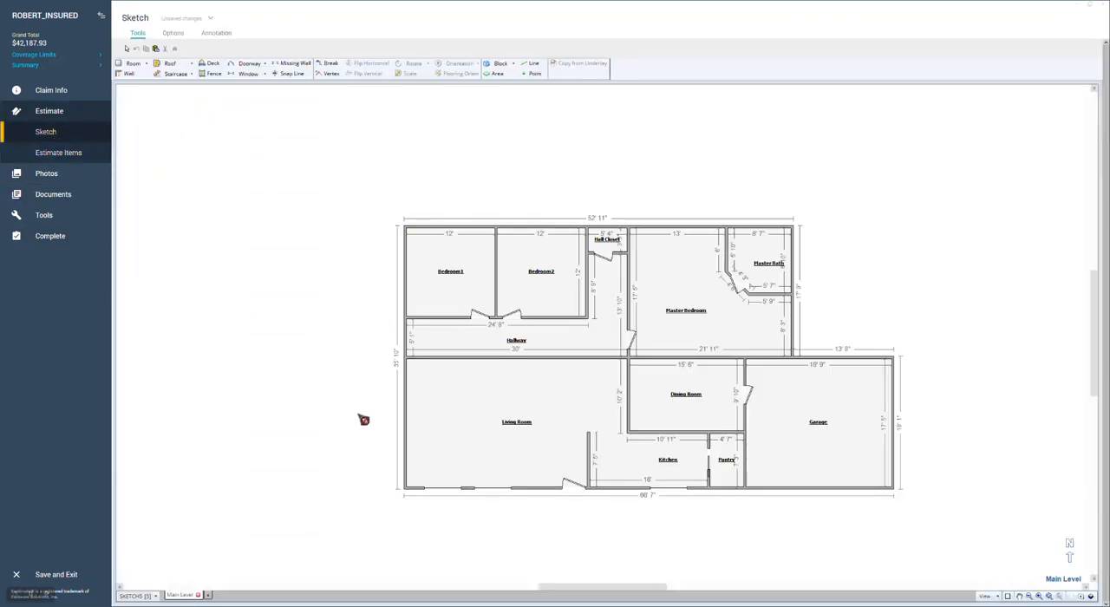
pyautogui.click(822, 429)
pyautogui.rightClick(819, 424)
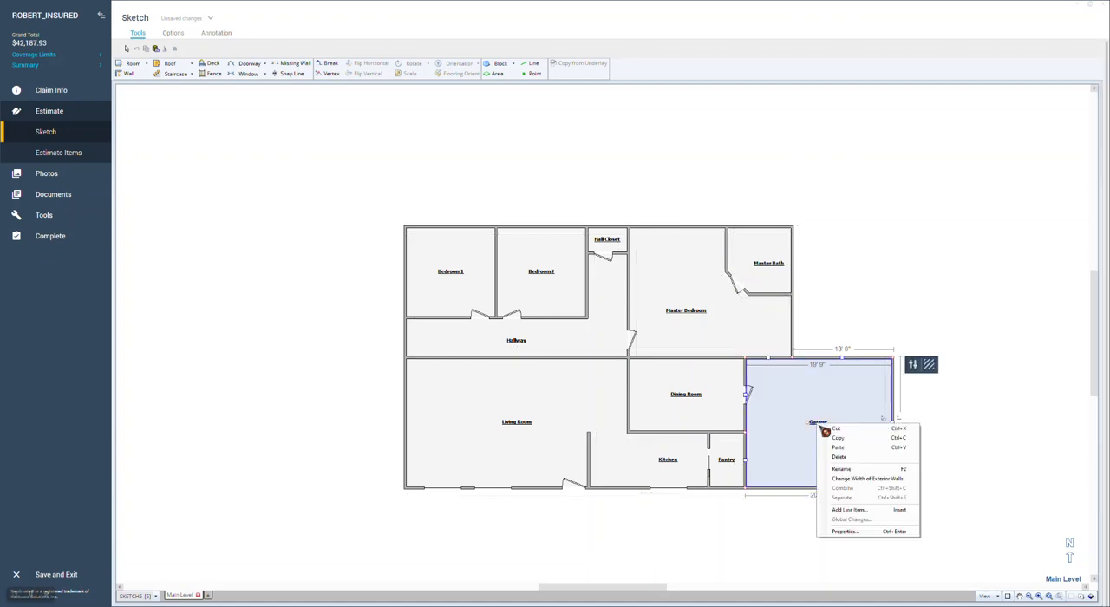
pyautogui.press('Escape')
pyautogui.rightClick(513, 424)
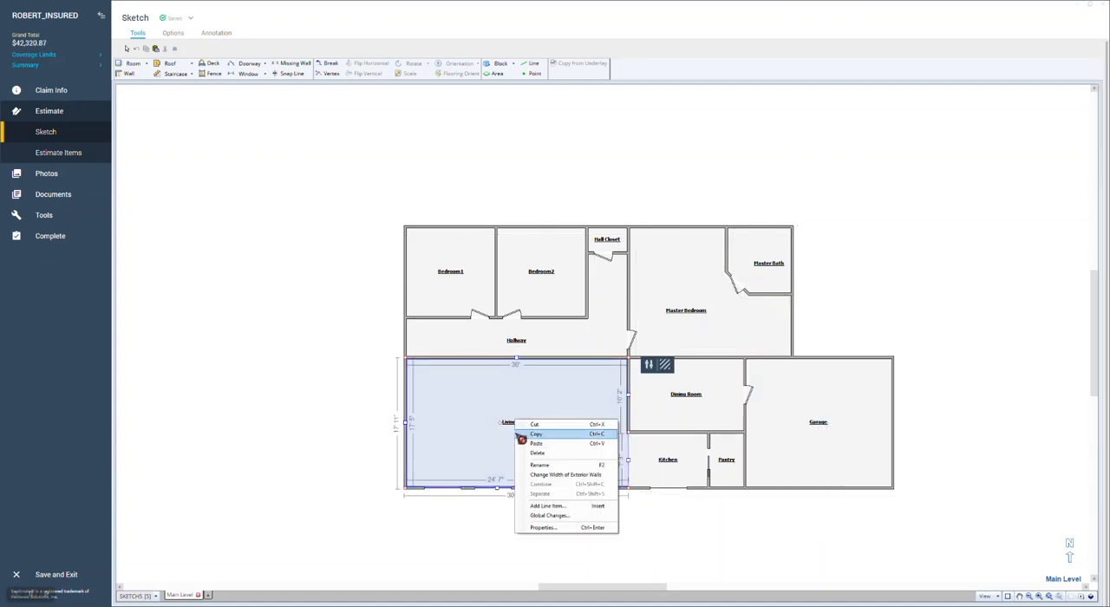
pyautogui.press('Escape')
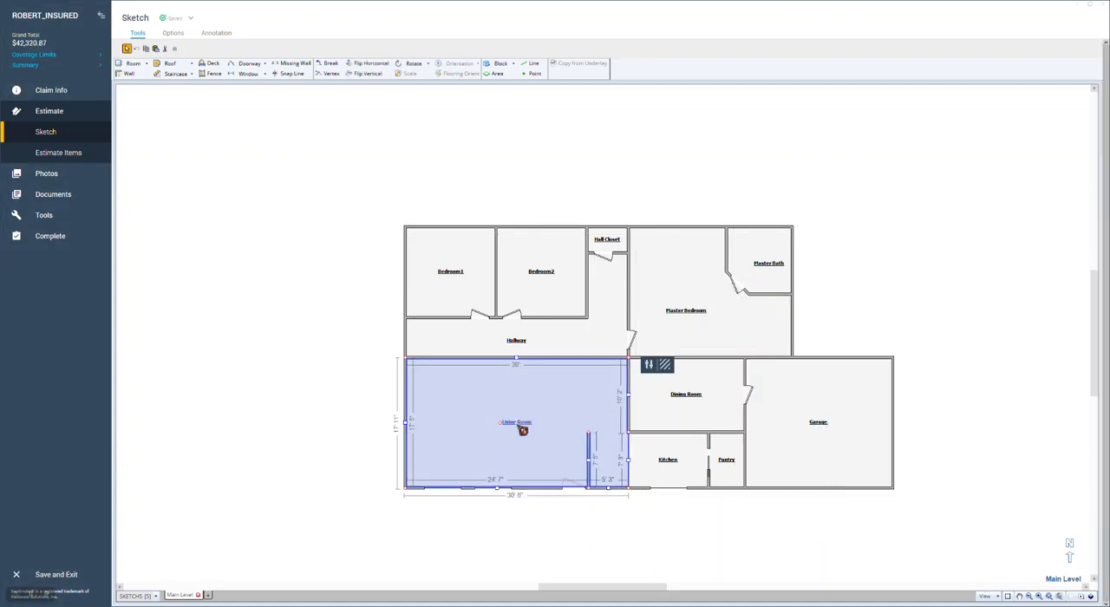
pyautogui.doubleClick(633, 431)
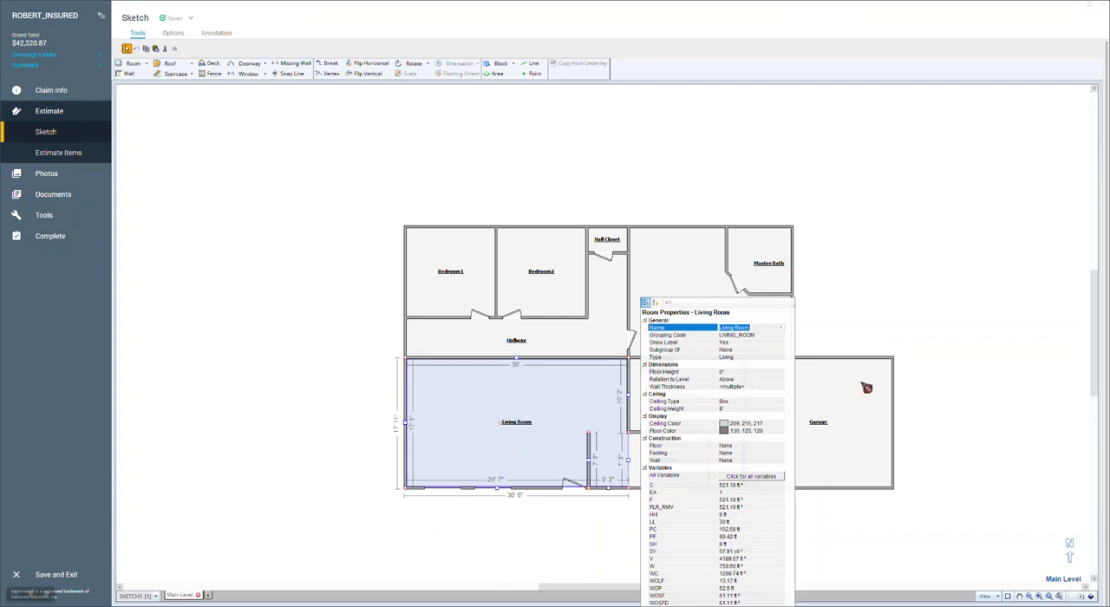
pyautogui.click(919, 286)
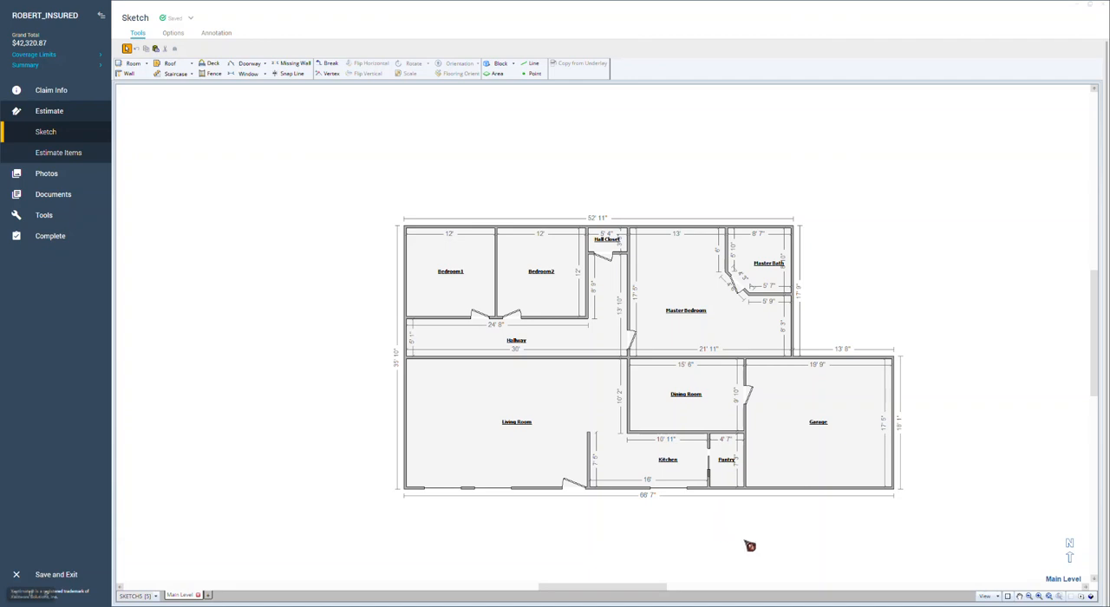
# - Select the entire Main Level floor plan and delete all its rooms
pyautogui.click(739, 457)
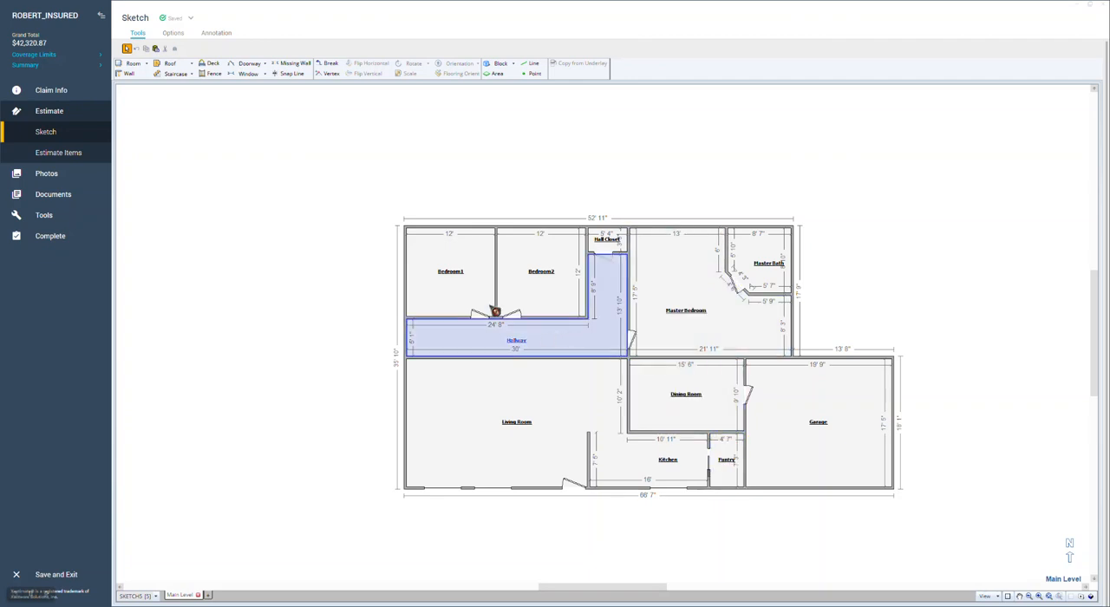
pyautogui.moveTo(383, 299); pyautogui.dragTo(961, 543)
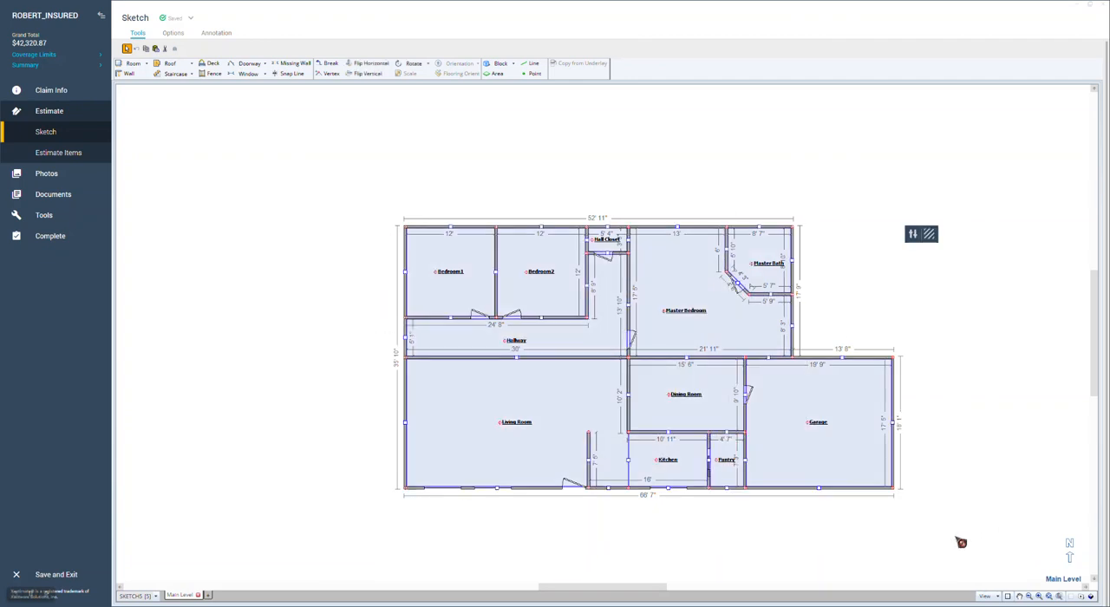
pyautogui.press('Delete')
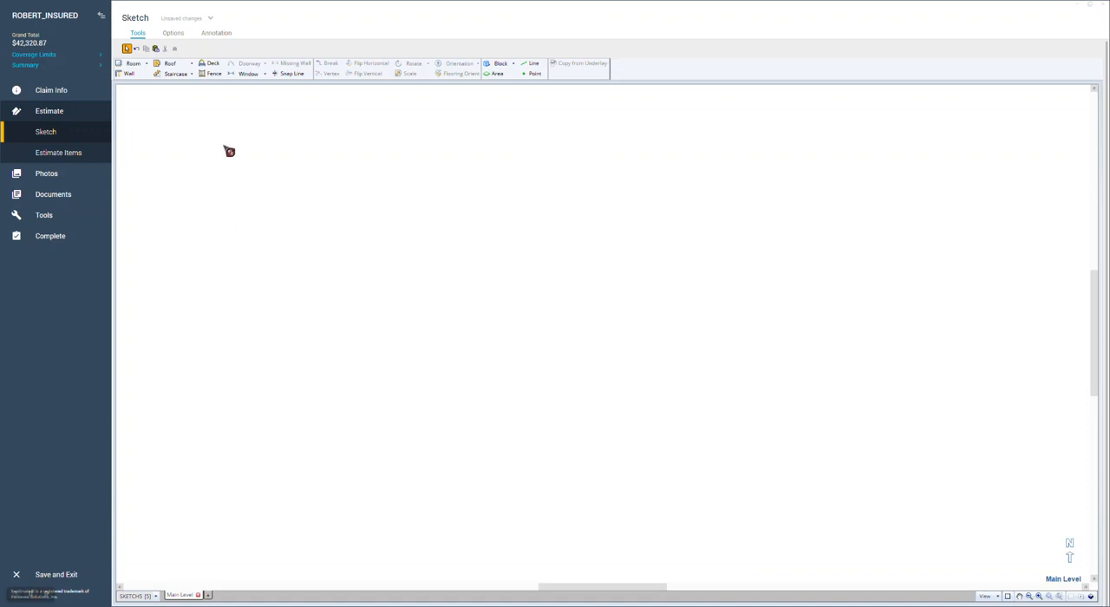
# - Place a new room on the empty level, resize it to about 10' 8" by 7' 11", and reposition it
pyautogui.click(133, 63)
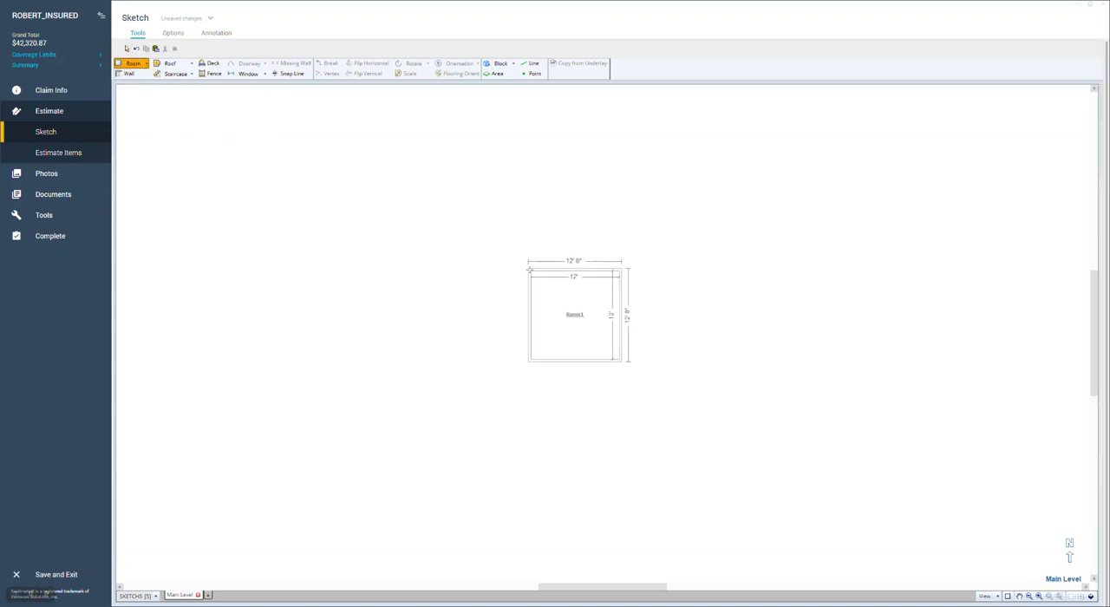
pyautogui.click(631, 302)
pyautogui.moveTo(625, 317)
pyautogui.mouseDown()
pyautogui.moveTo(688, 304)
pyautogui.moveTo(713, 312)
pyautogui.moveTo(610, 314)
pyautogui.mouseUp()
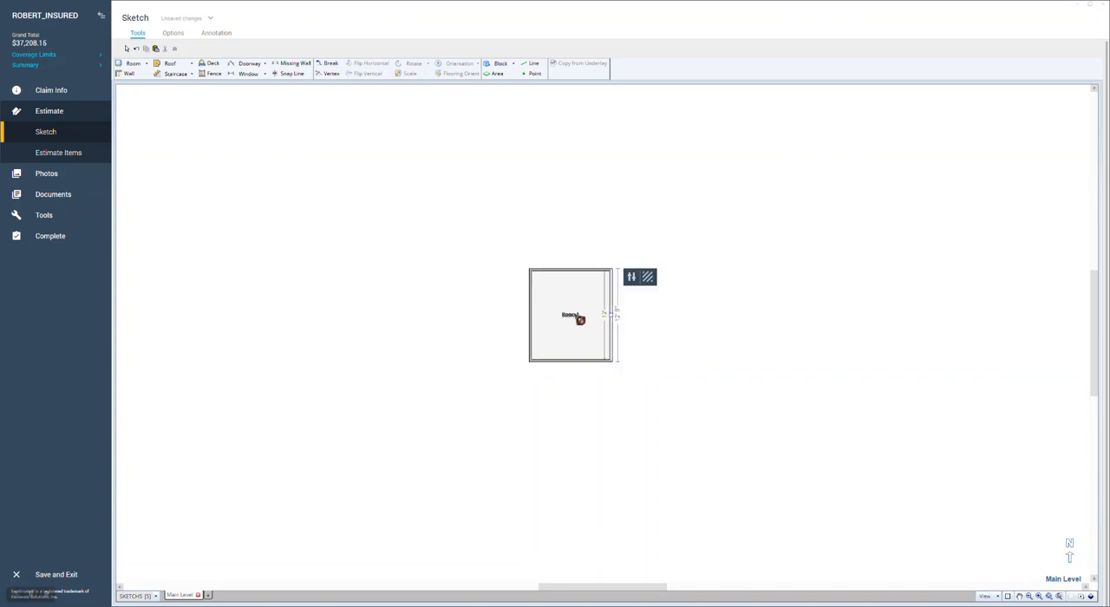
pyautogui.moveTo(570, 272); pyautogui.dragTo(664, 406)
pyautogui.click(572, 337)
# - Add a second room, attach it to the west side of Room1, and reshape it to about 4' 9" by 24' 6"
pyautogui.click(132, 63)
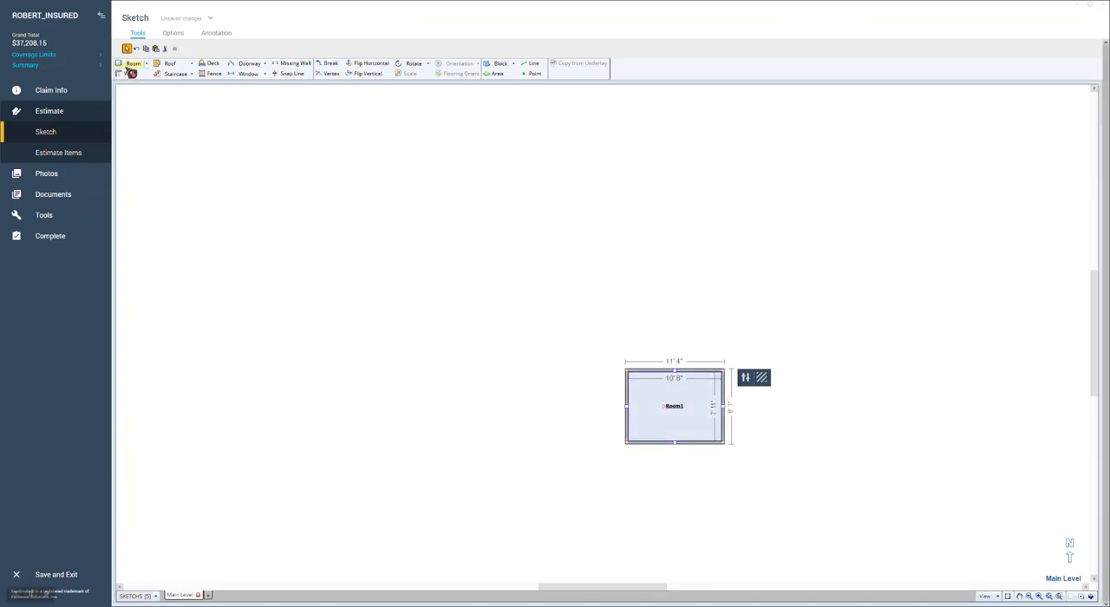
pyautogui.click(507, 269)
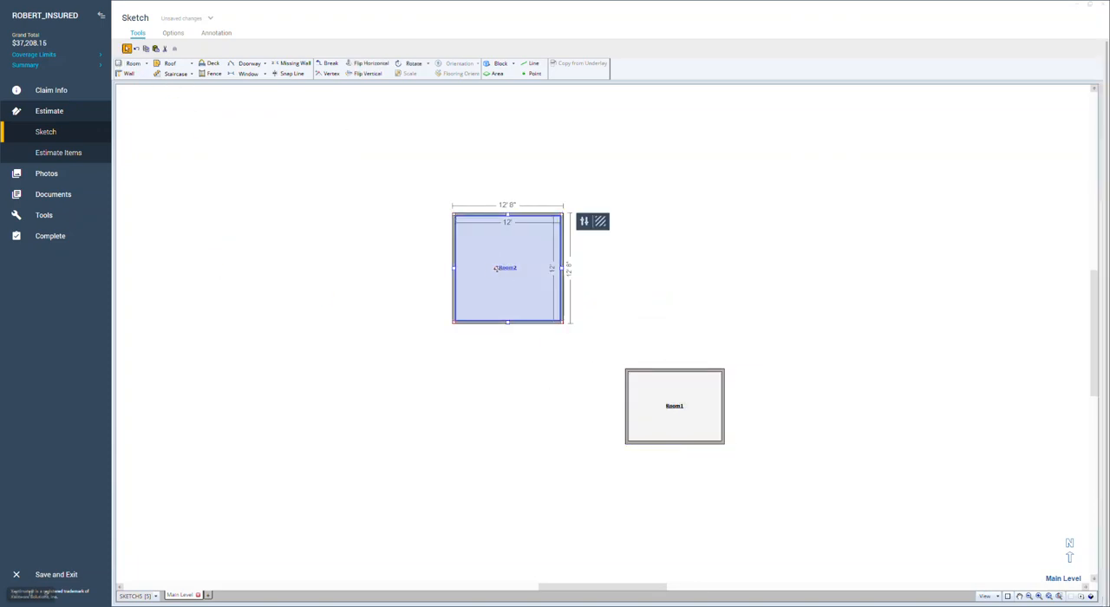
pyautogui.moveTo(501, 279); pyautogui.dragTo(568, 389)
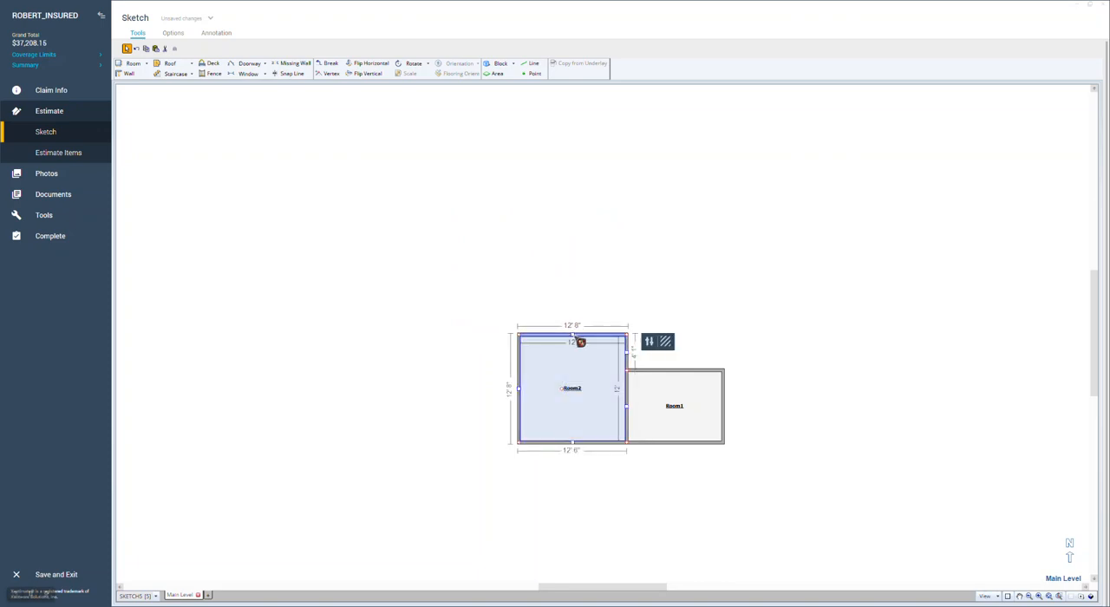
pyautogui.moveTo(579, 339); pyautogui.dragTo(579, 226)
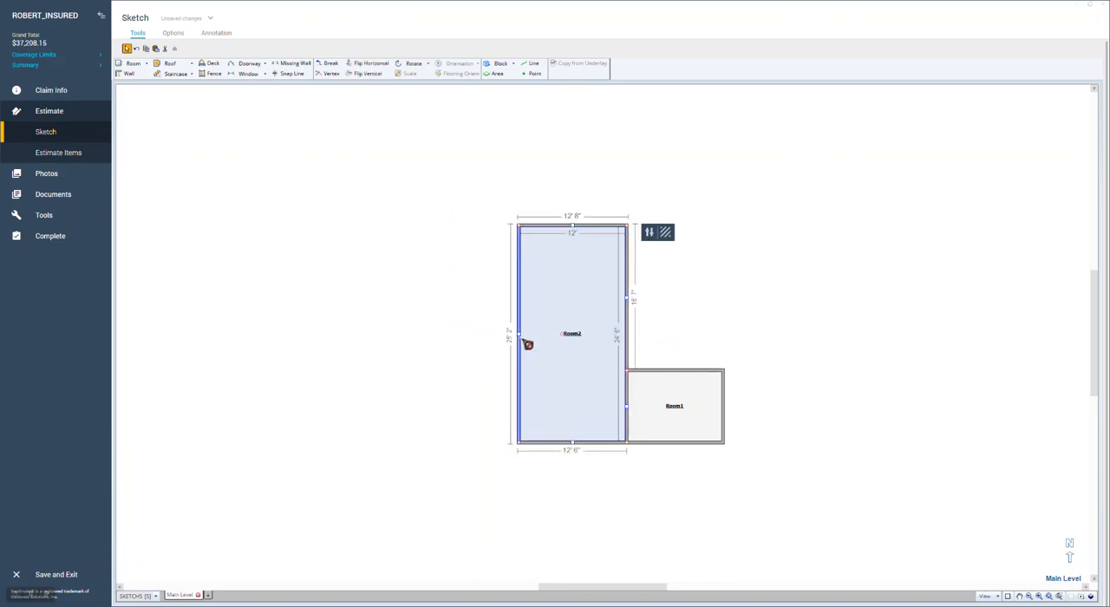
pyautogui.moveTo(527, 344); pyautogui.dragTo(581, 333)
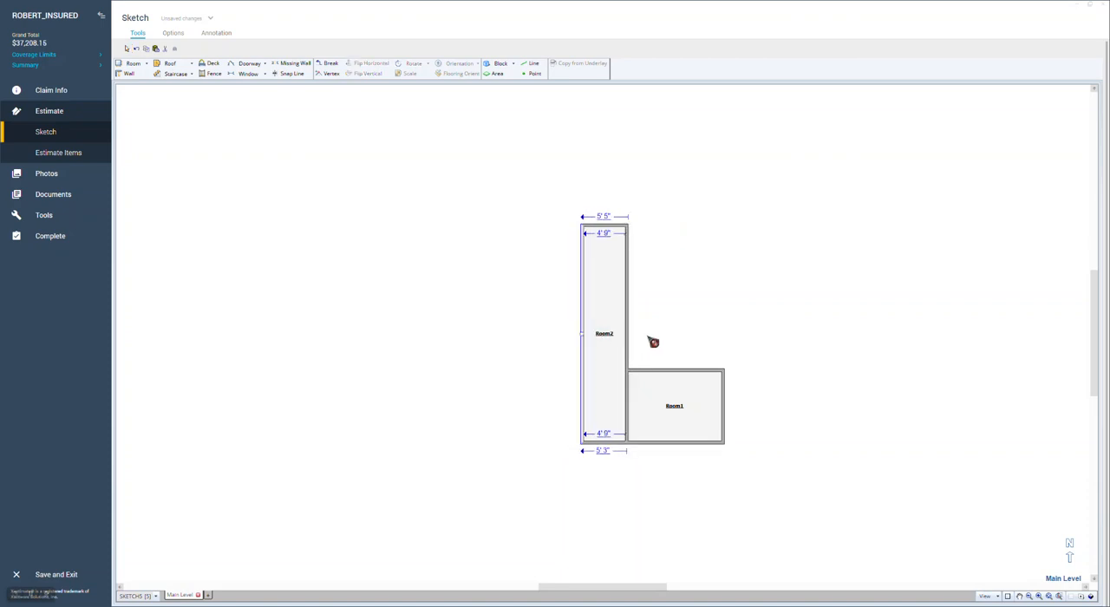
# - Pull a third room out of Room1's north wall and enlarge it to about 17' 7" by 16' 3", flush with Room2's north end
pyautogui.click(686, 375)
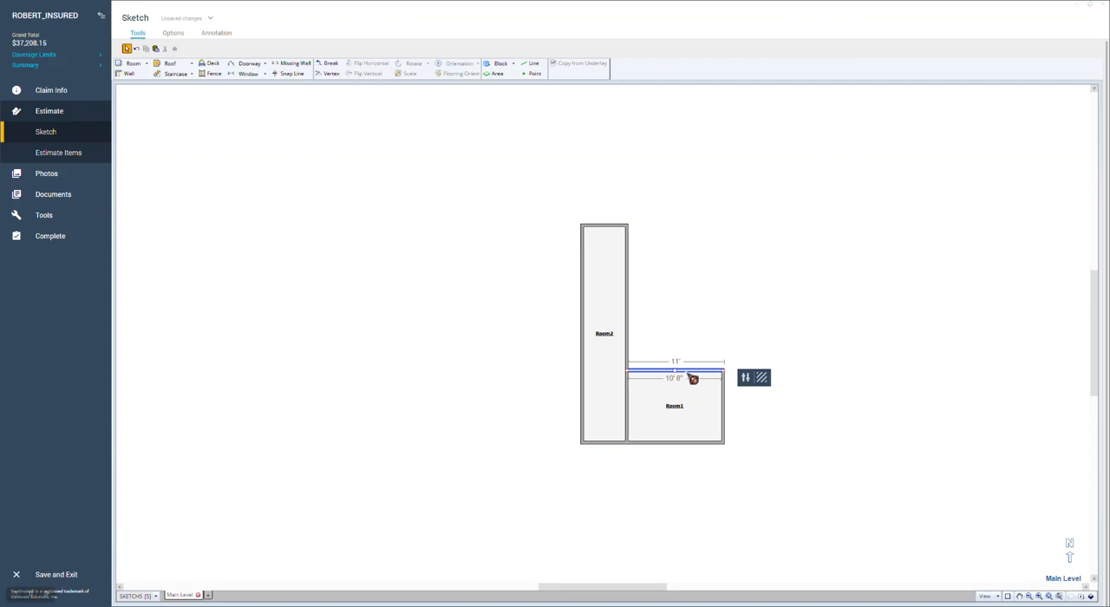
pyautogui.click(698, 398)
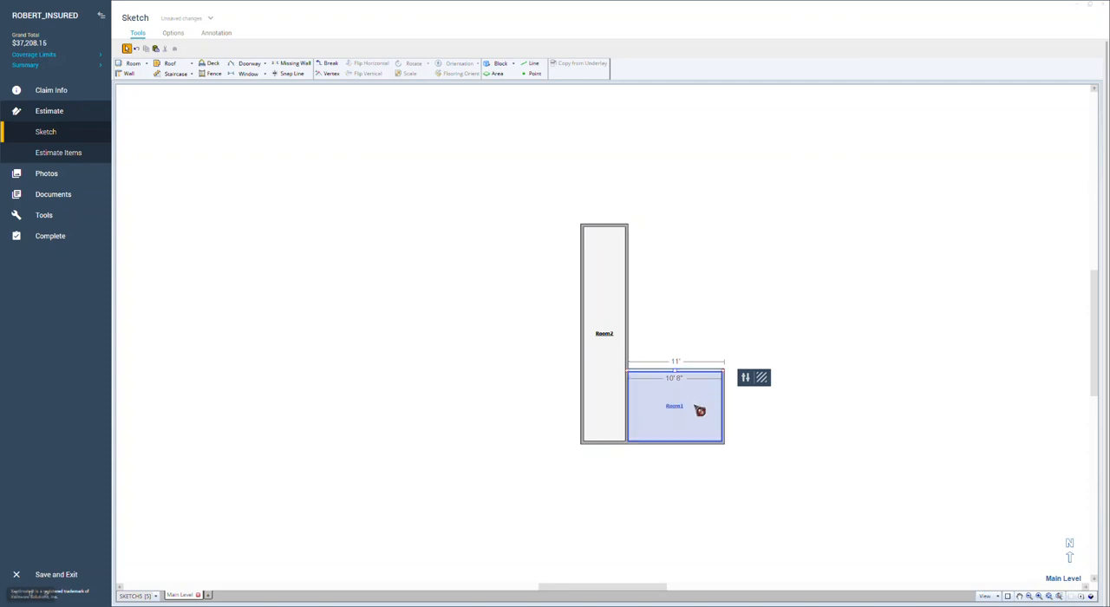
pyautogui.click(673, 369)
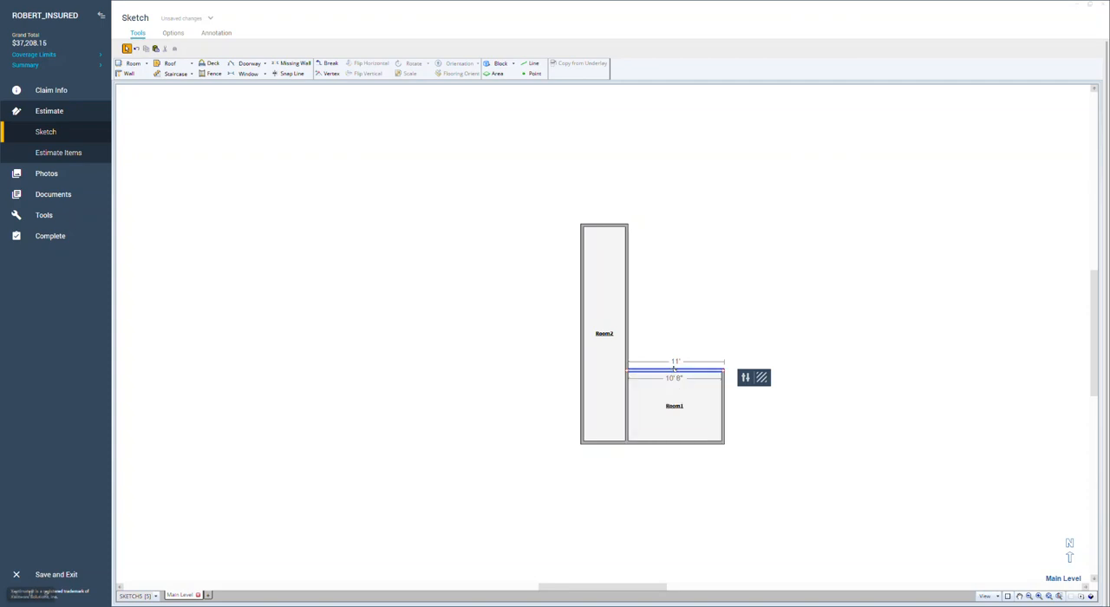
pyautogui.moveTo(673, 370); pyautogui.dragTo(676, 291)
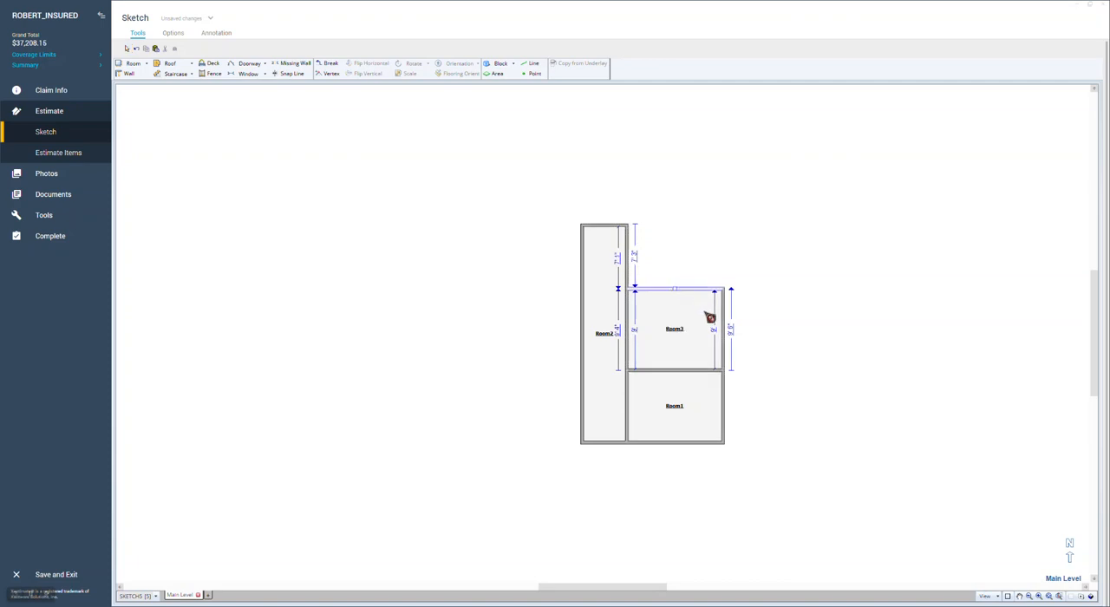
pyautogui.click(725, 305)
pyautogui.moveTo(733, 338); pyautogui.dragTo(784, 324)
pyautogui.click(718, 304)
pyautogui.moveTo(711, 288); pyautogui.dragTo(700, 225)
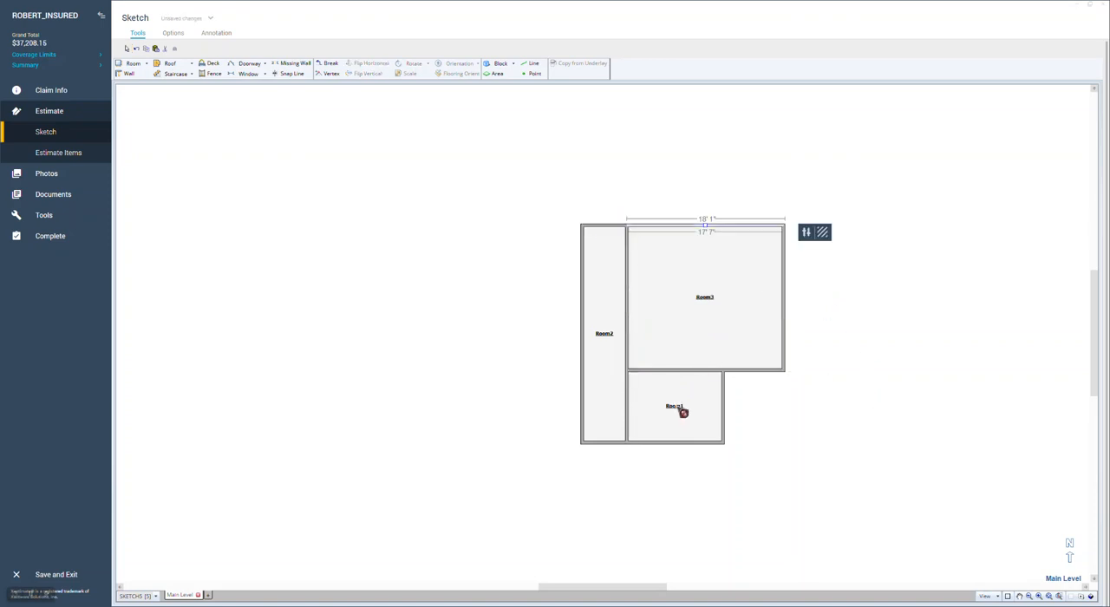
# - Rename Room1 as Bathroom, Room3 as Bedroom, and Room2 as Hallway
pyautogui.click(682, 412)
pyautogui.click(674, 405)
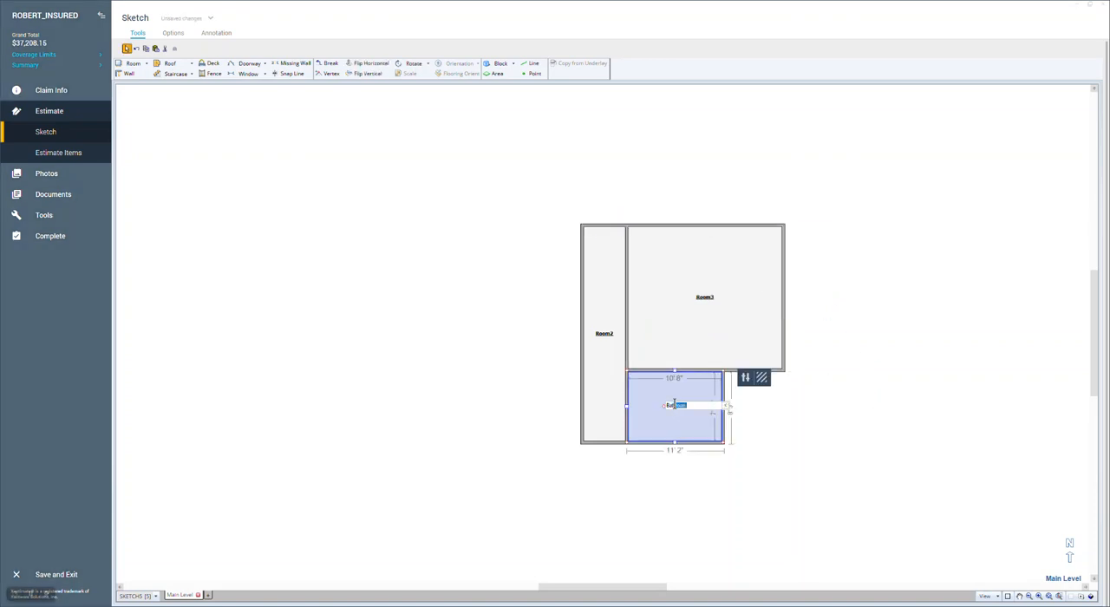
pyautogui.click(716, 318)
pyautogui.click(705, 297)
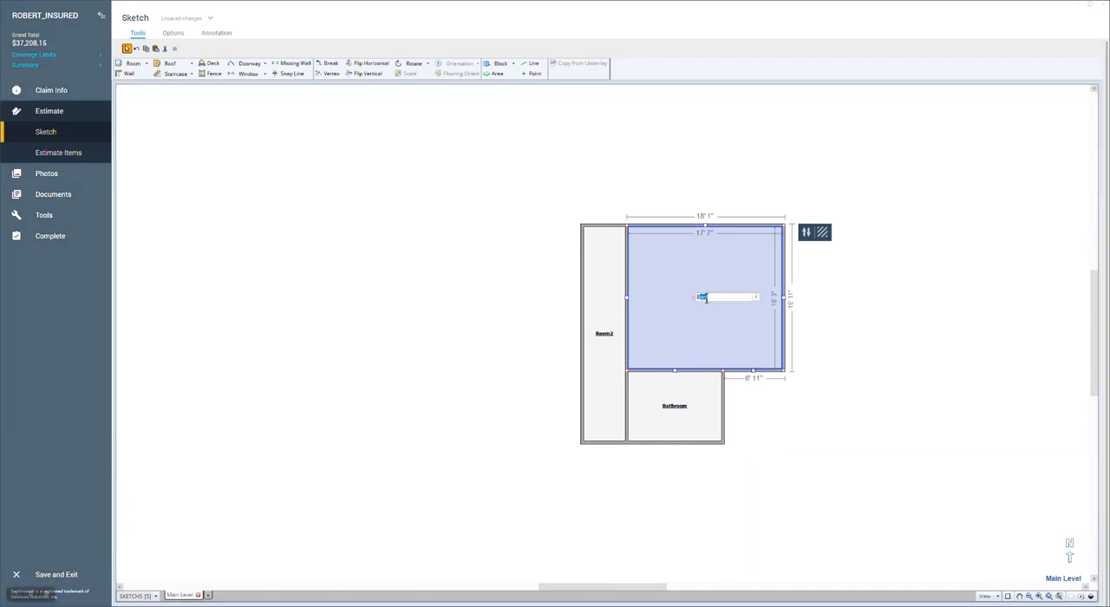
pyautogui.doubleClick(608, 336)
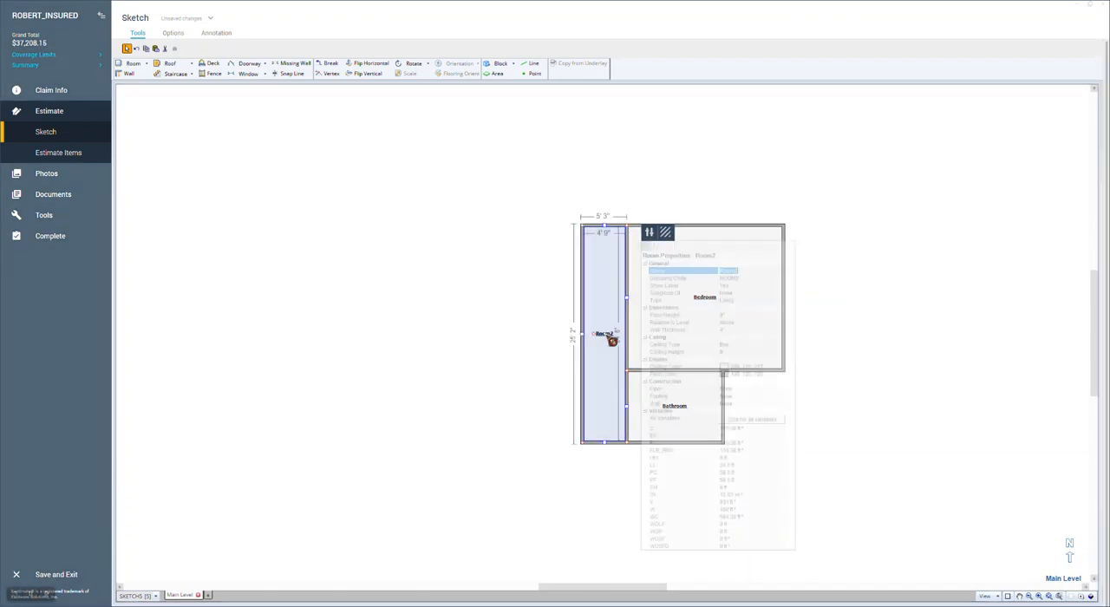
pyautogui.write('Hallway')
pyautogui.click(929, 280)
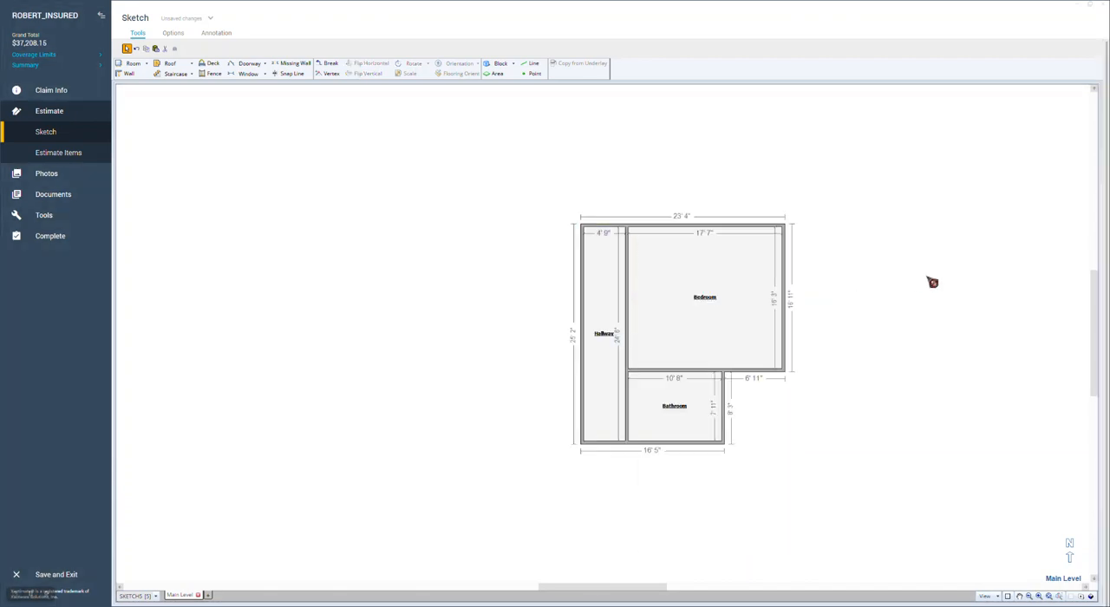
pyautogui.click(700, 416)
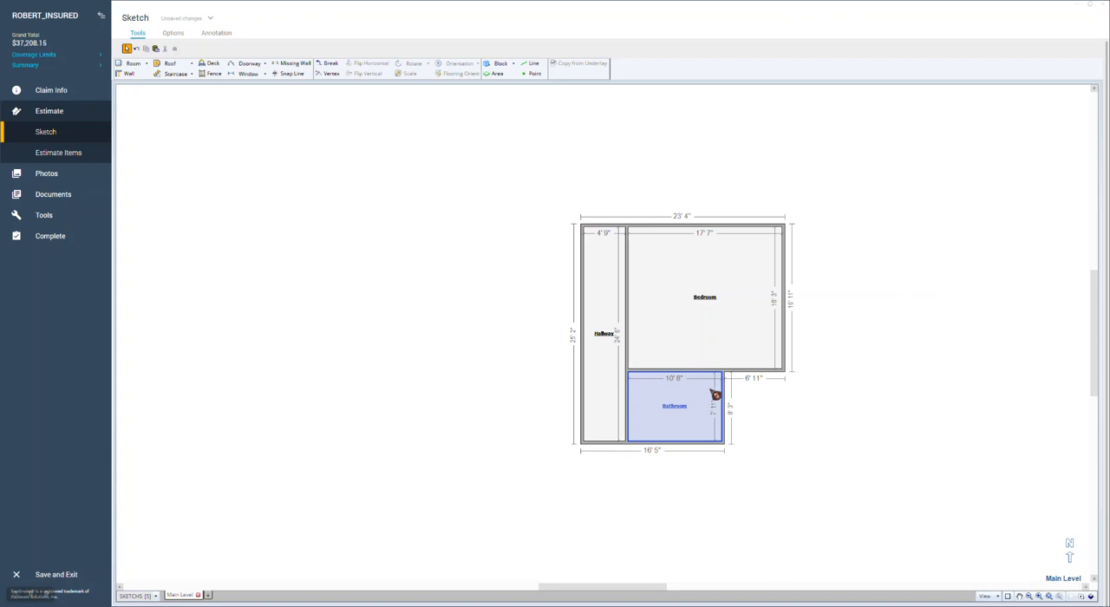
pyautogui.click(676, 374)
pyautogui.click(685, 355)
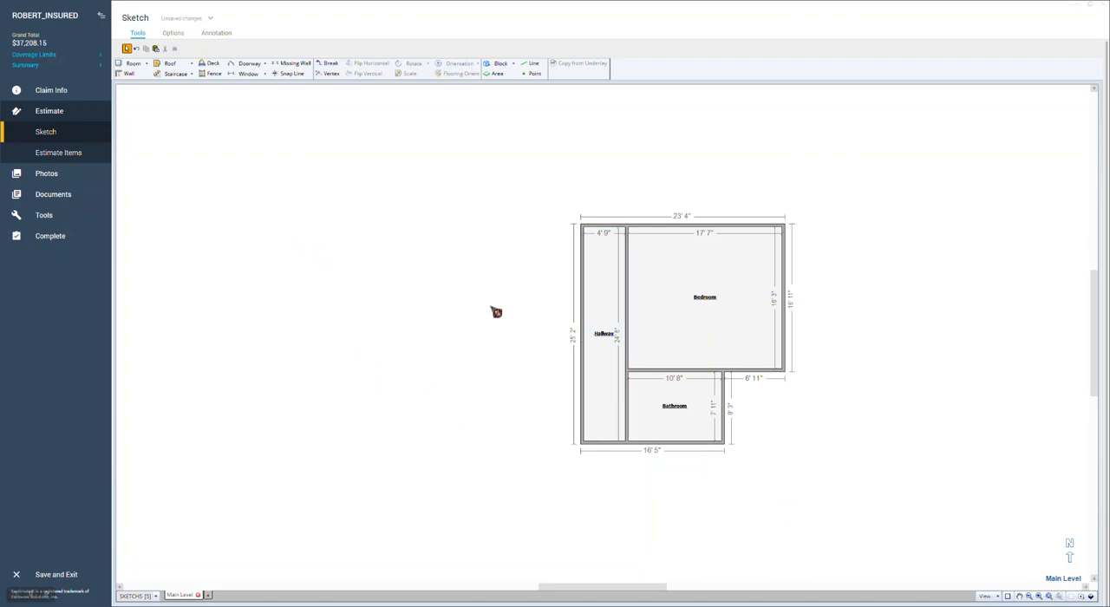
# - Place a Bath-Toilet symbol from the Plumbing category inside the Bathroom near its east wall
pyautogui.click(698, 410)
pyautogui.press('F4')
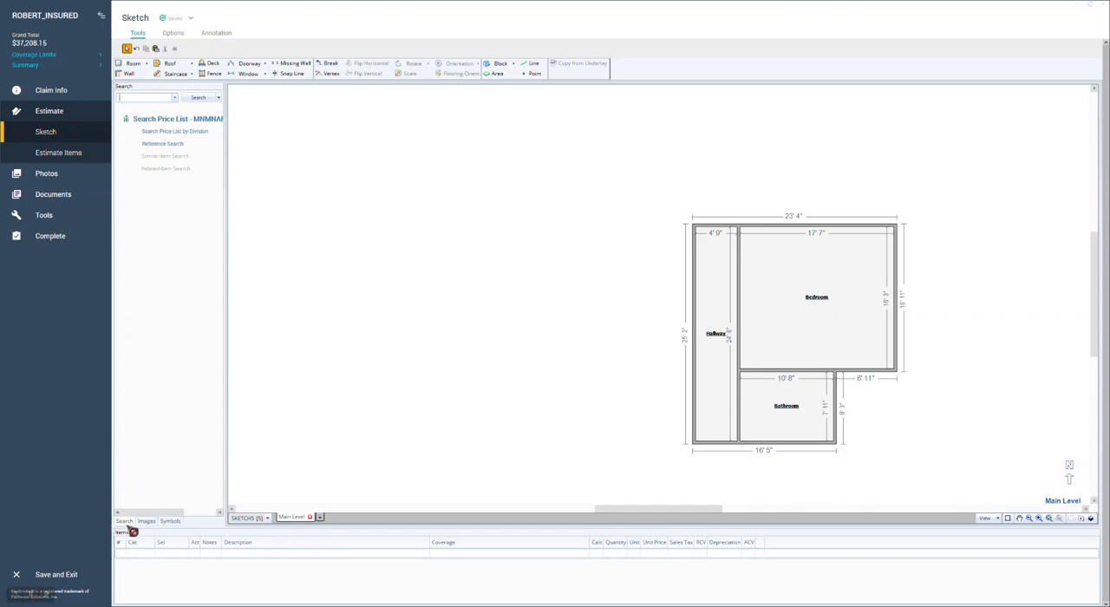
pyautogui.click(172, 521)
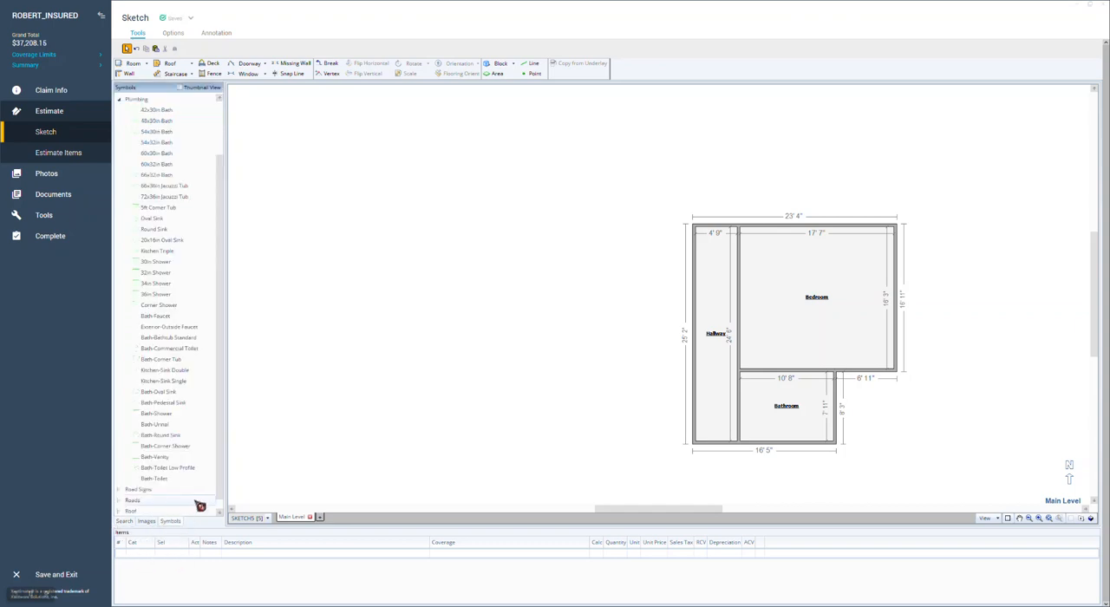
pyautogui.scroll(2, 208, 346)
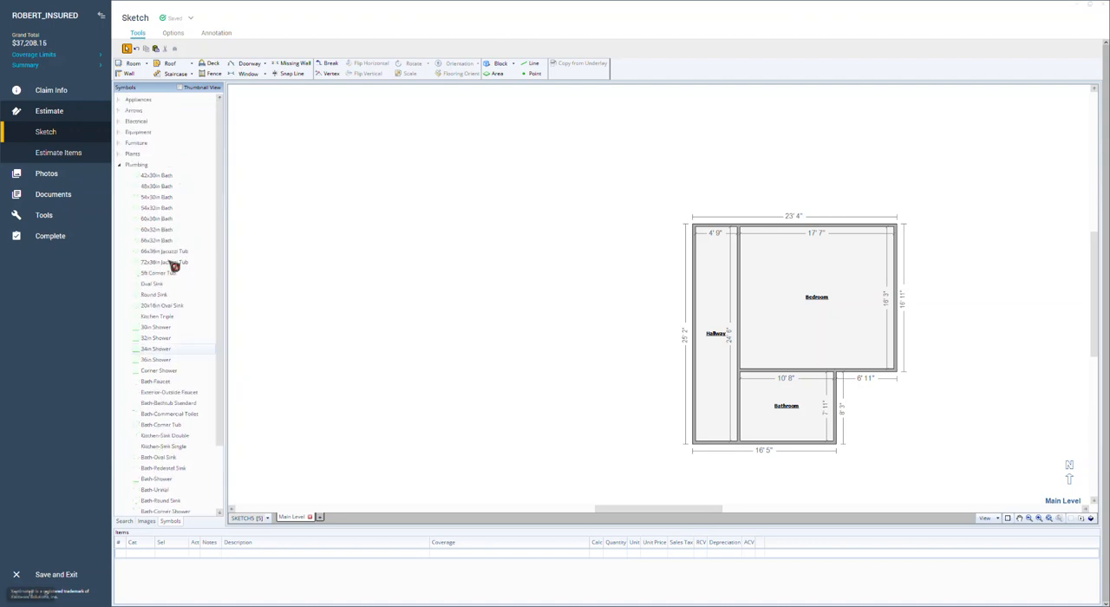
pyautogui.click(122, 166)
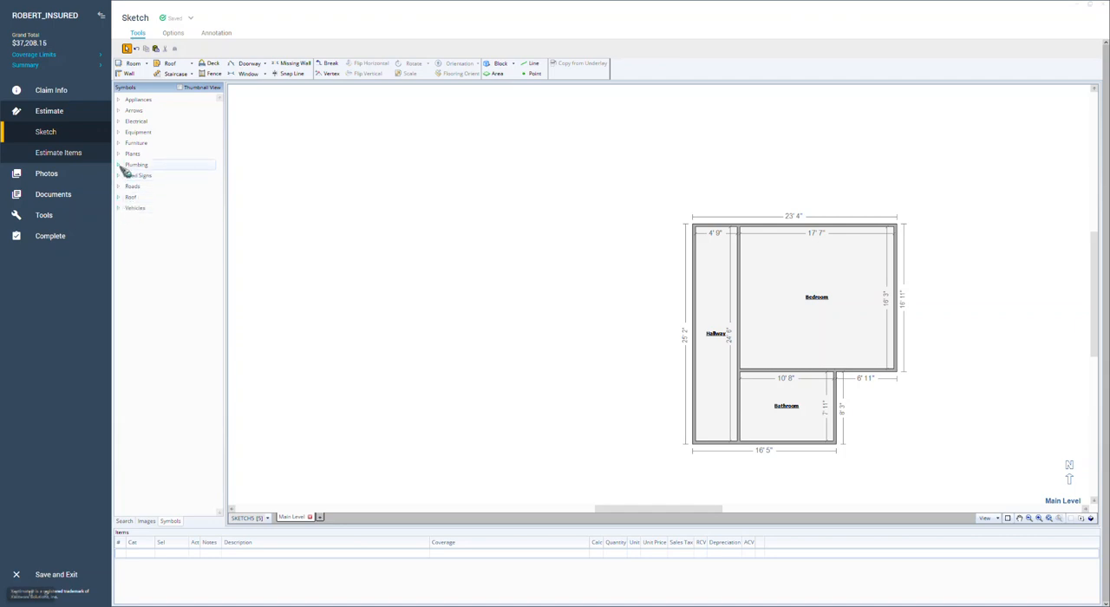
pyautogui.click(122, 167)
pyautogui.scroll(-3, 168, 384)
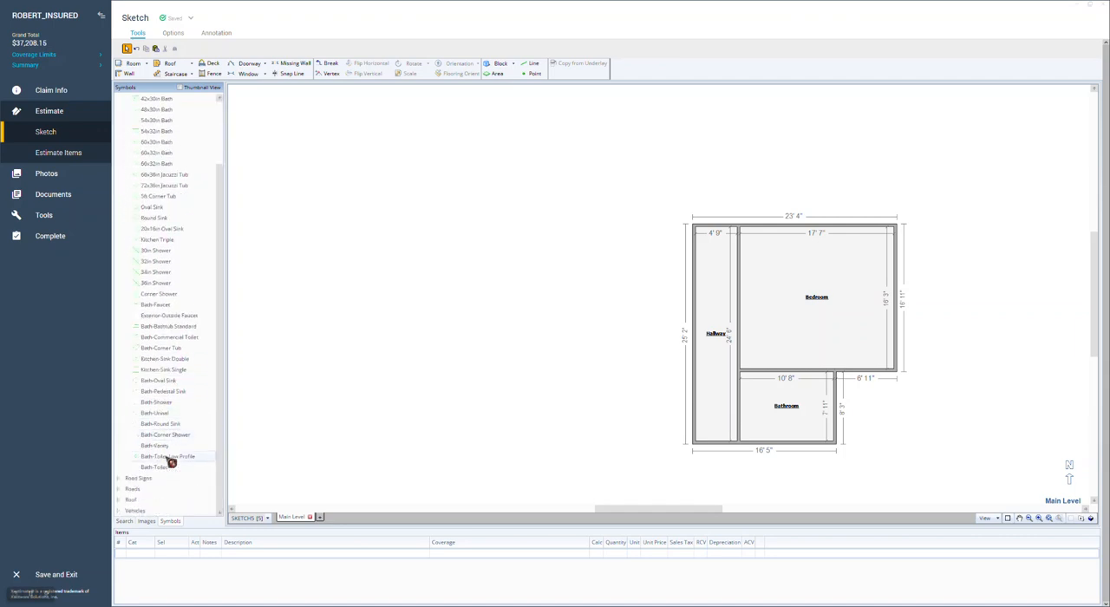
pyautogui.click(165, 468)
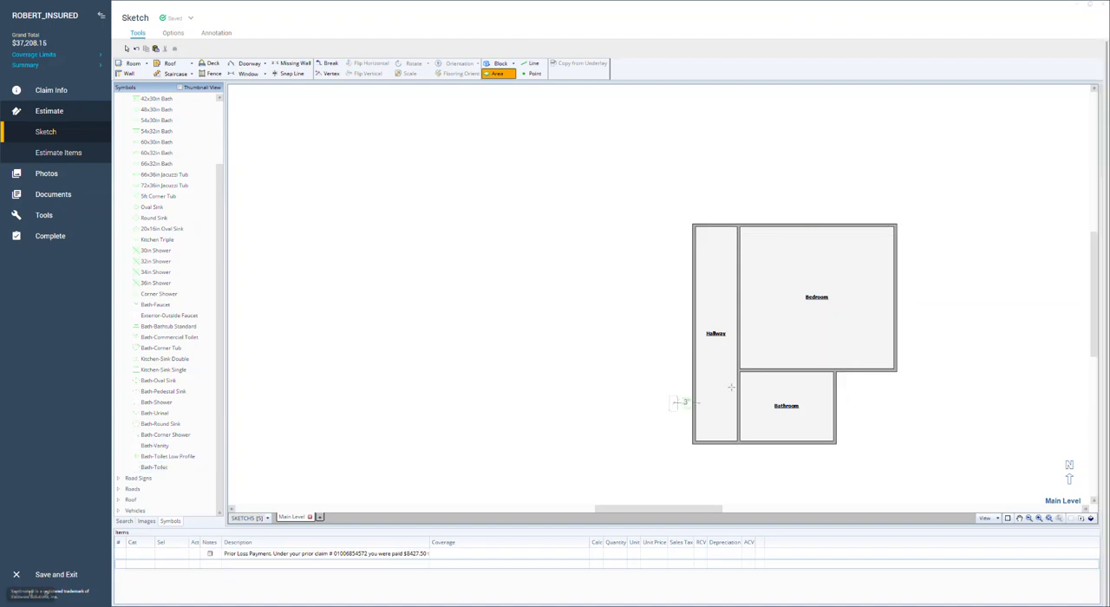
pyautogui.scroll(2, 775, 392)
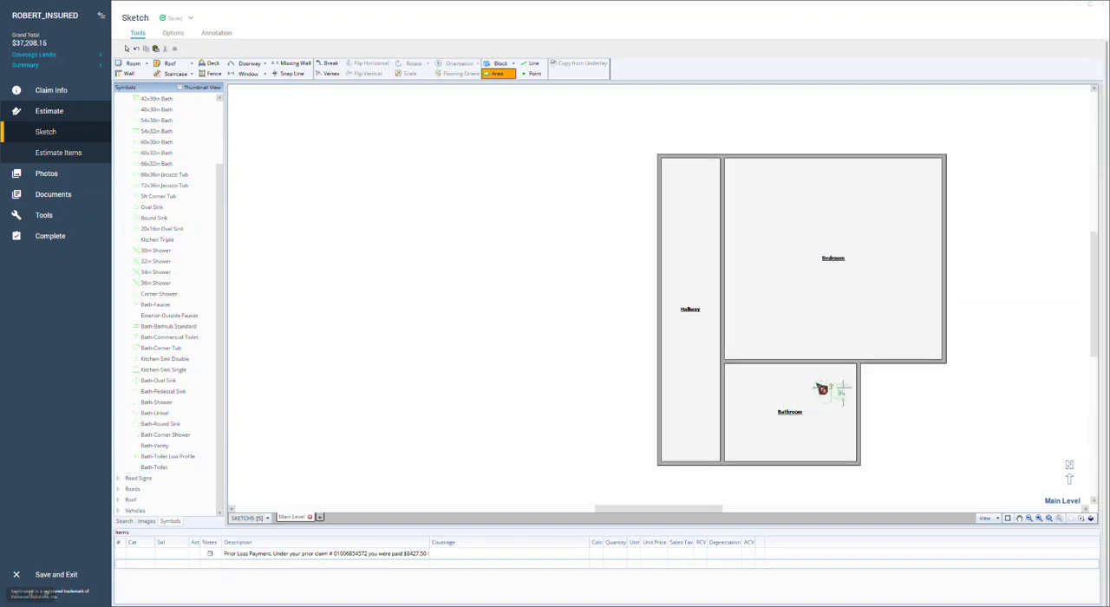
pyautogui.click(820, 390)
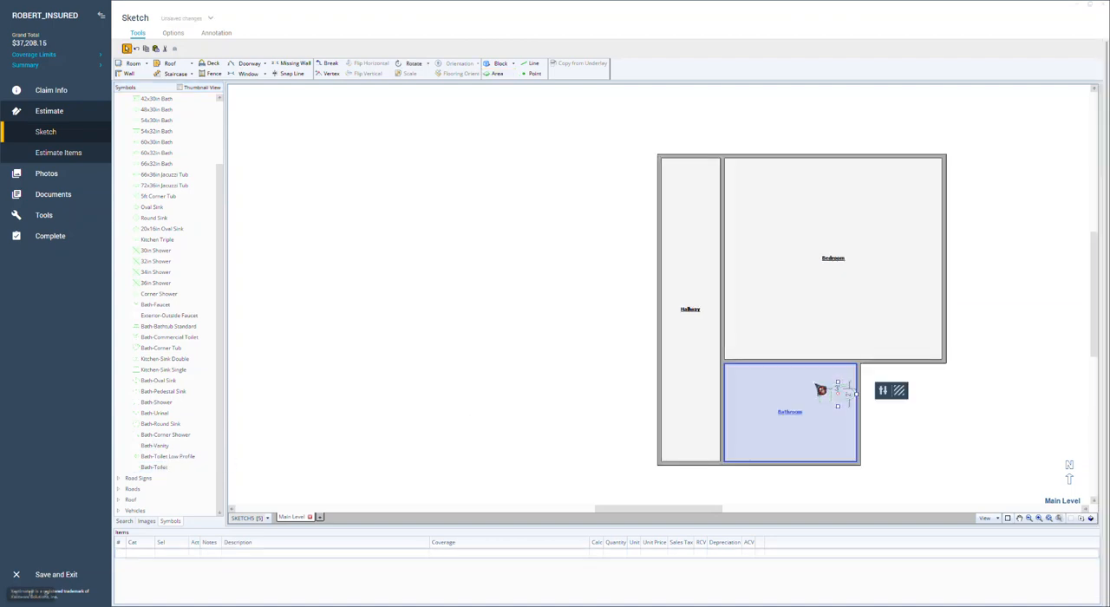
# - Rotate the toilet so its tank faces the east wall, and fit it, enlarged, into the Bathroom's northeast corner
pyautogui.click(414, 66)
pyautogui.click(414, 66)
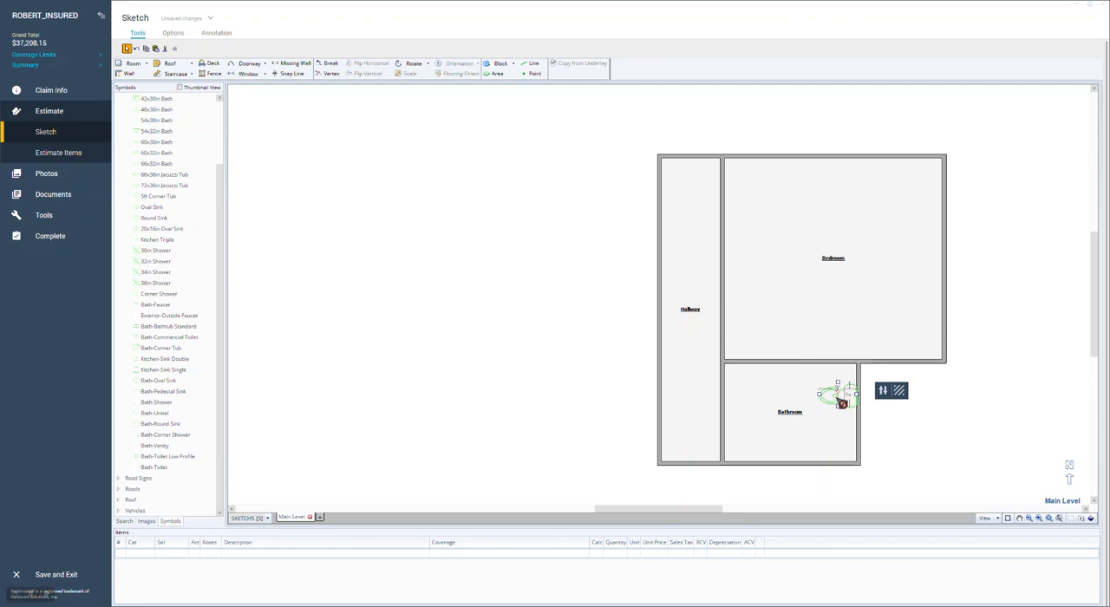
pyautogui.moveTo(836, 392); pyautogui.dragTo(835, 376)
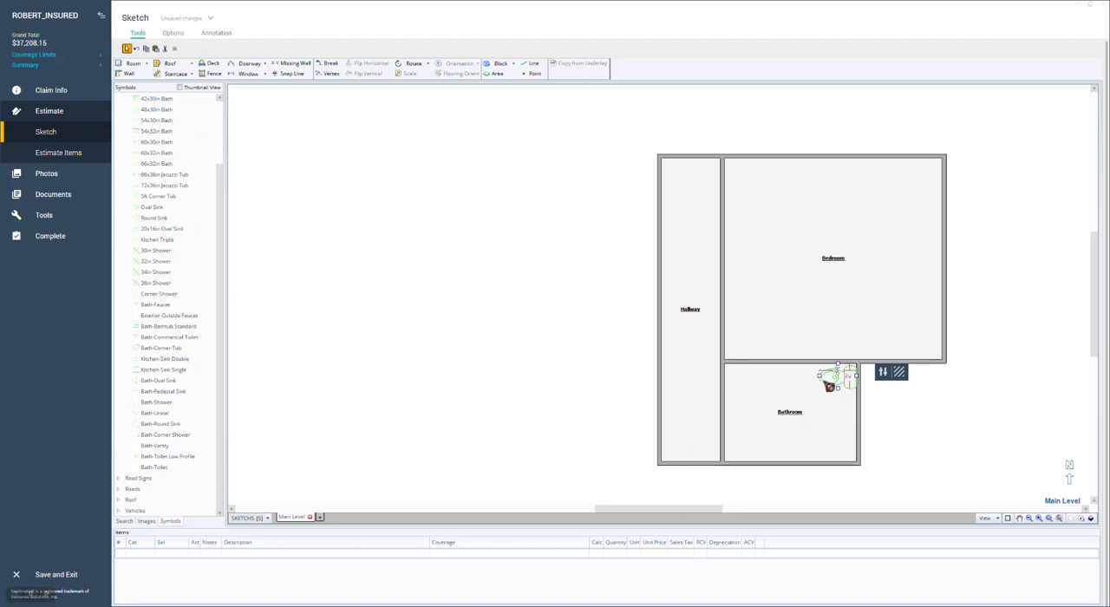
pyautogui.moveTo(819, 375); pyautogui.dragTo(833, 396)
pyautogui.scroll(-1, 904, 418)
pyautogui.click(961, 432)
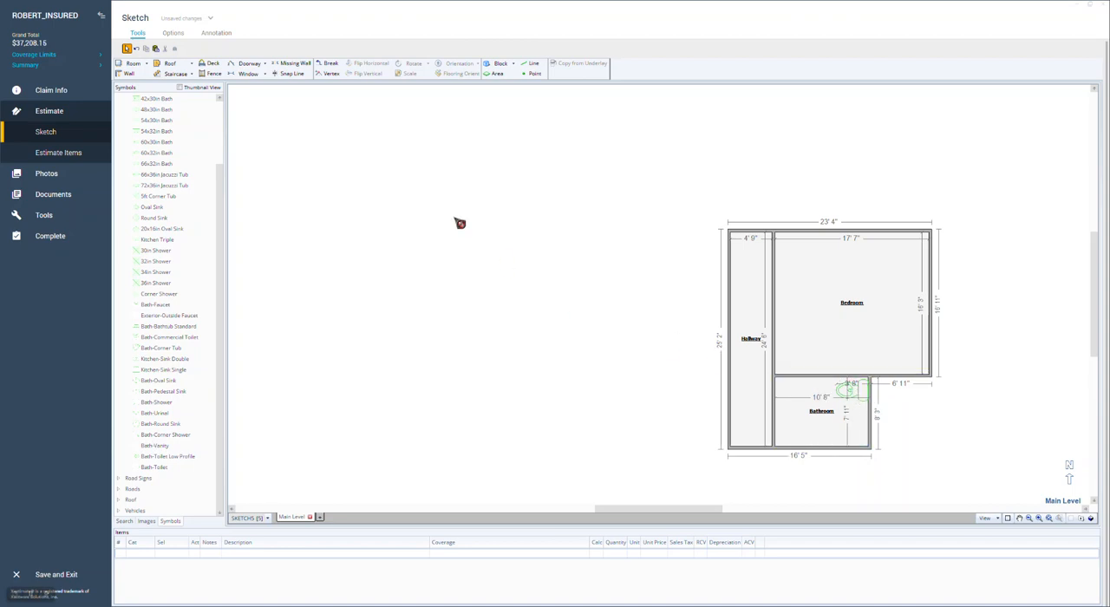
# - Add the text annotation "Water Source = Toilet Overflow" just outside the Bathroom's east wall, near its northeast corner
pyautogui.click(217, 34)
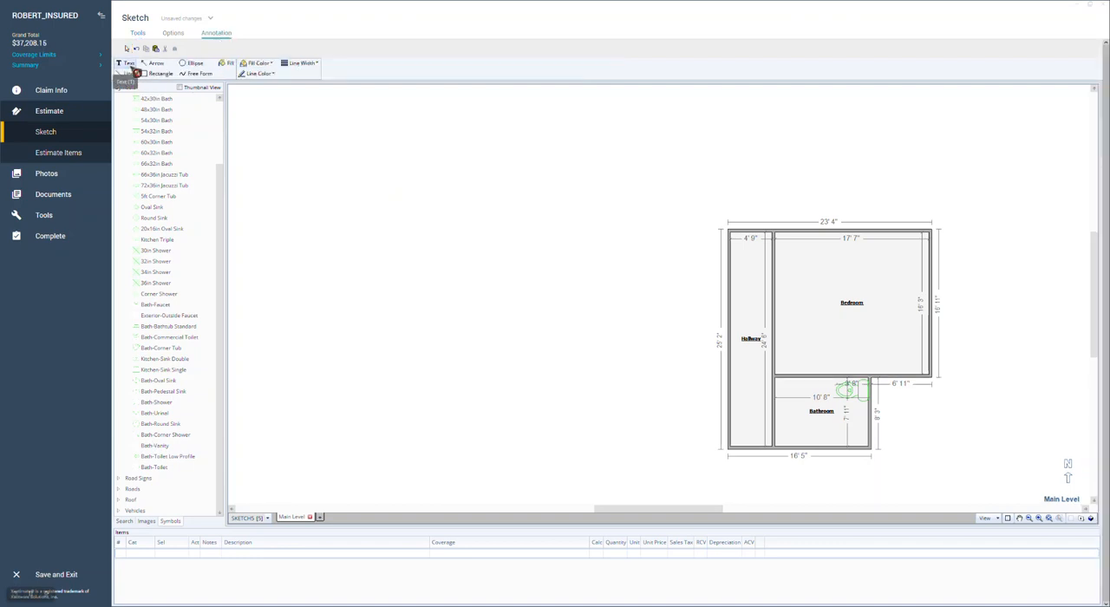
pyautogui.click(128, 64)
pyautogui.click(928, 425)
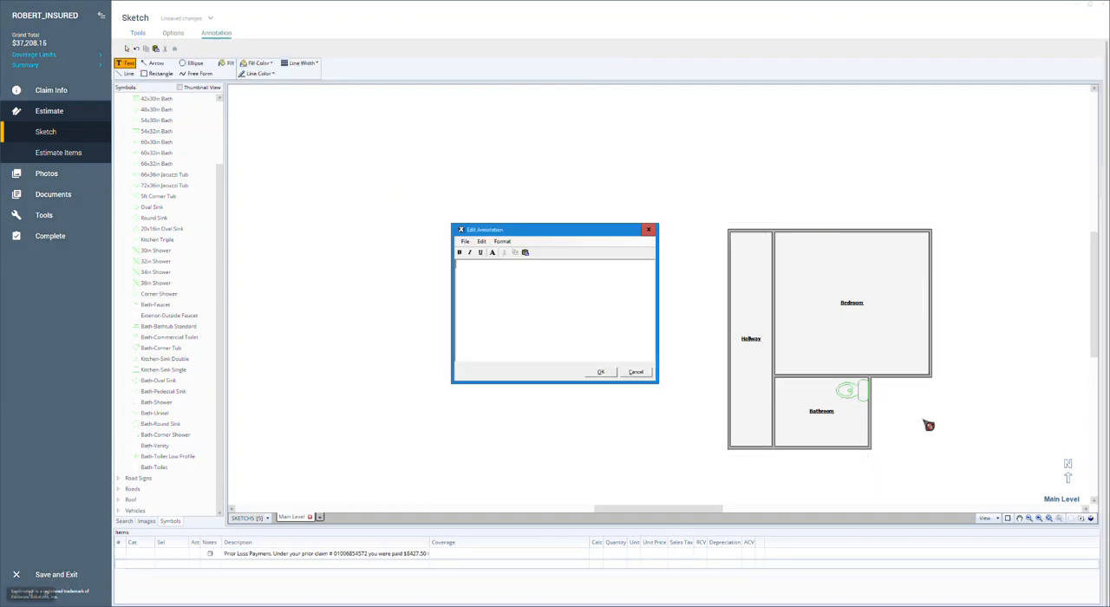
pyautogui.write('Water Source = Toilet Ov')
pyautogui.press('BackSpace')
pyautogui.press('BackSpace')
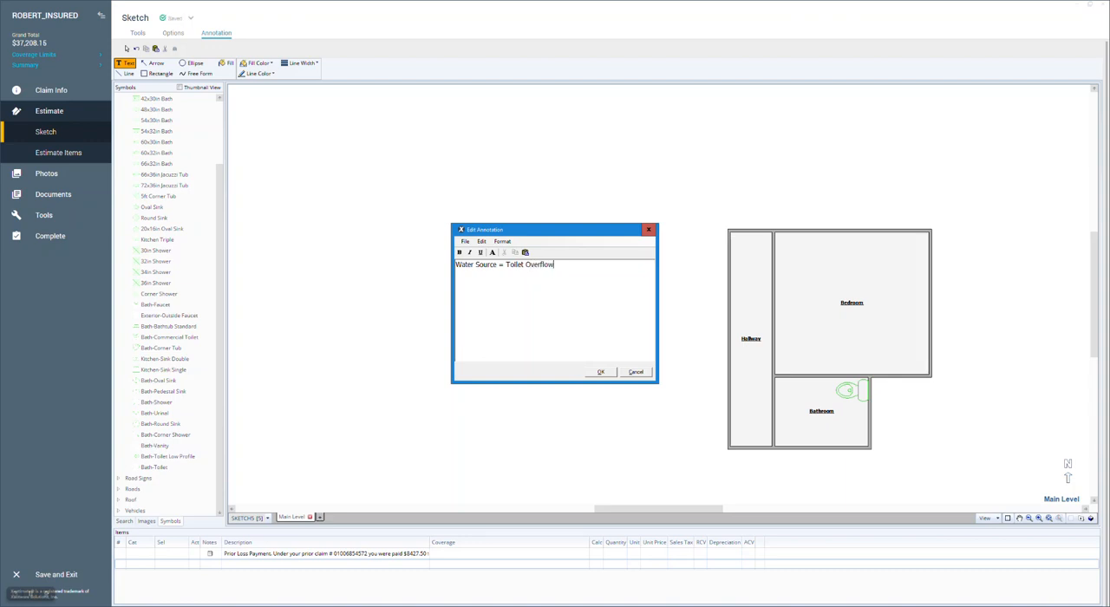
pyautogui.click(604, 373)
pyautogui.moveTo(917, 420); pyautogui.dragTo(882, 393)
pyautogui.click(928, 438)
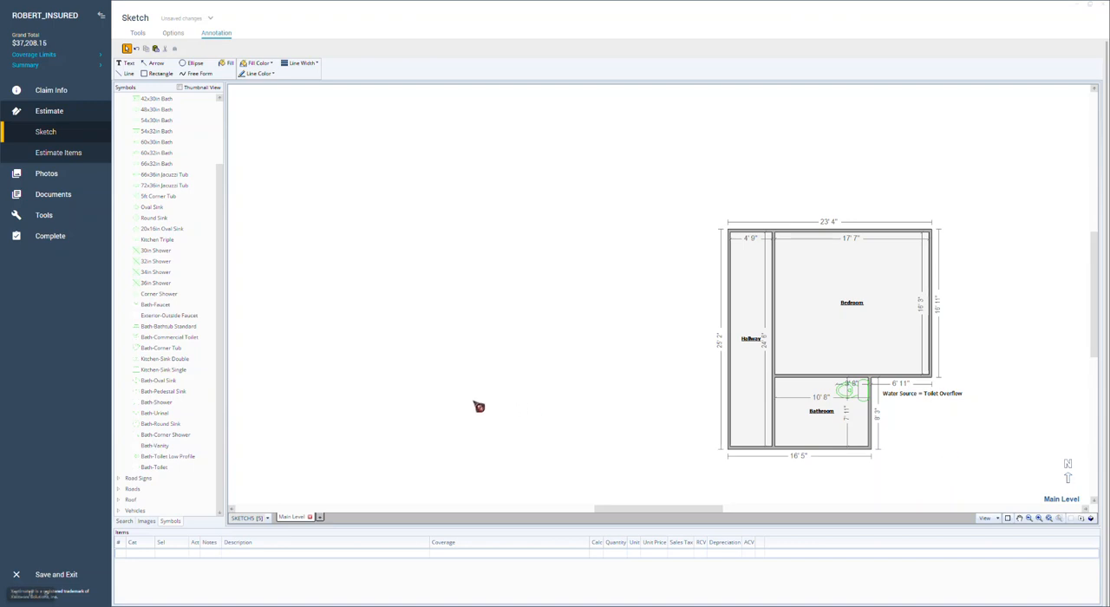
# - Set the annotation line color to standard red and the line width to the second-thinnest option
pyautogui.click(277, 74)
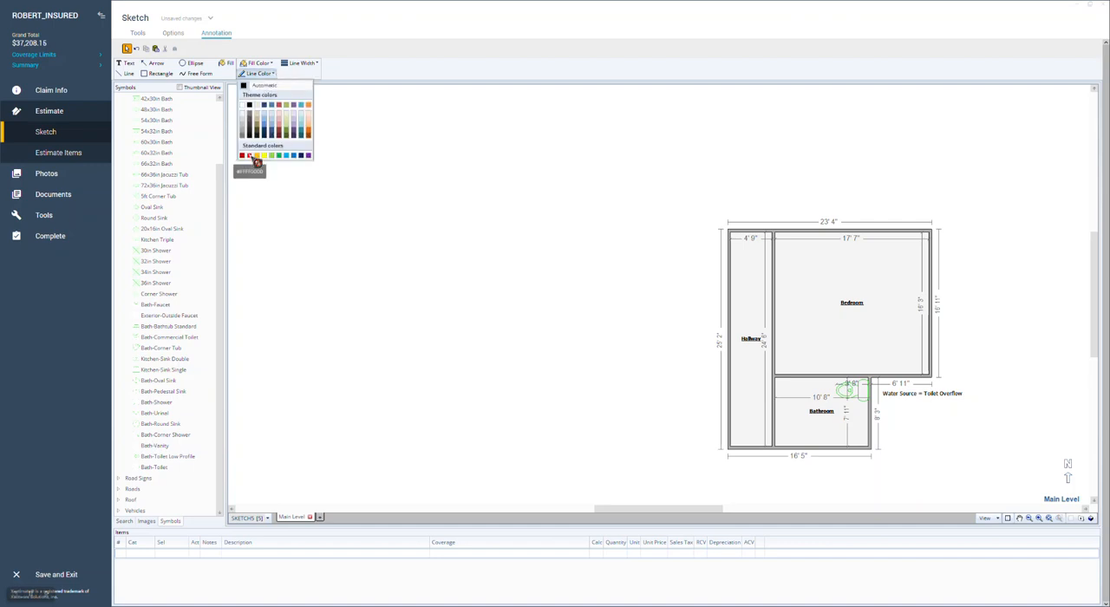
pyautogui.click(250, 157)
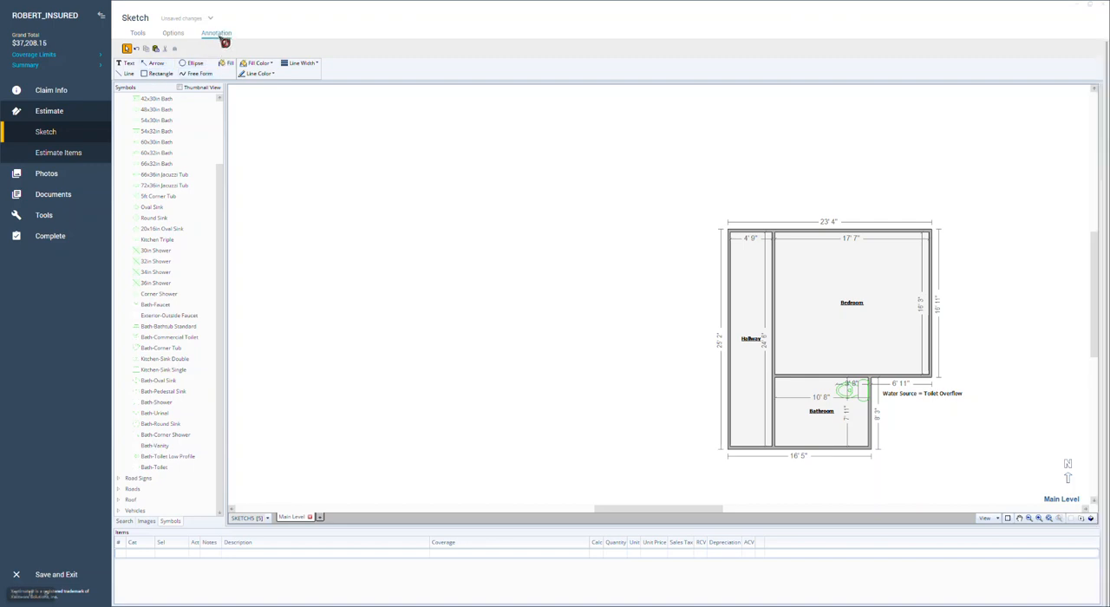
pyautogui.click(315, 64)
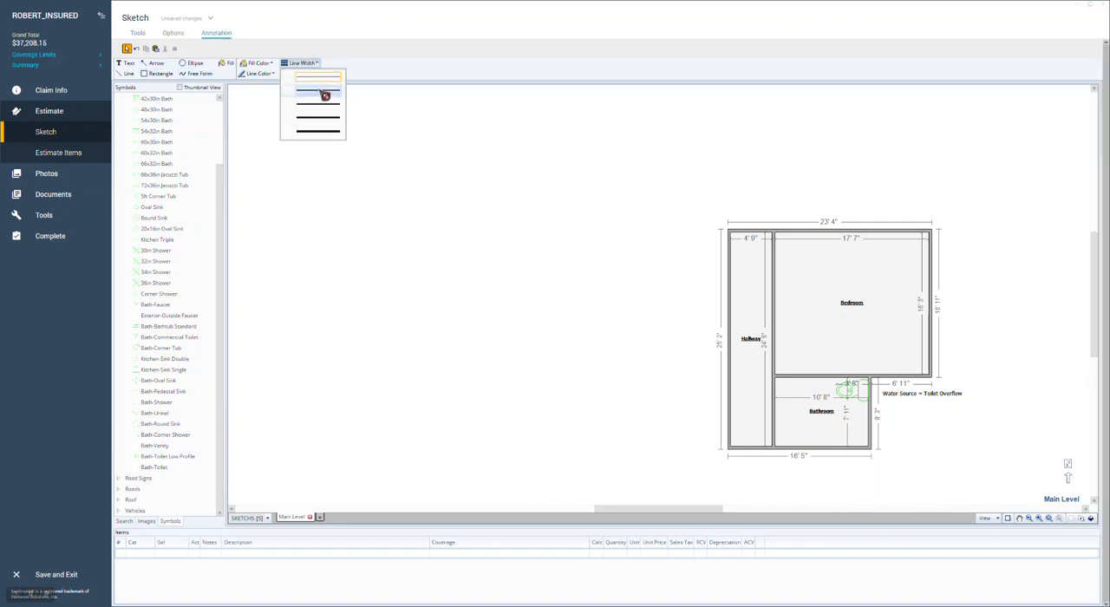
pyautogui.click(323, 94)
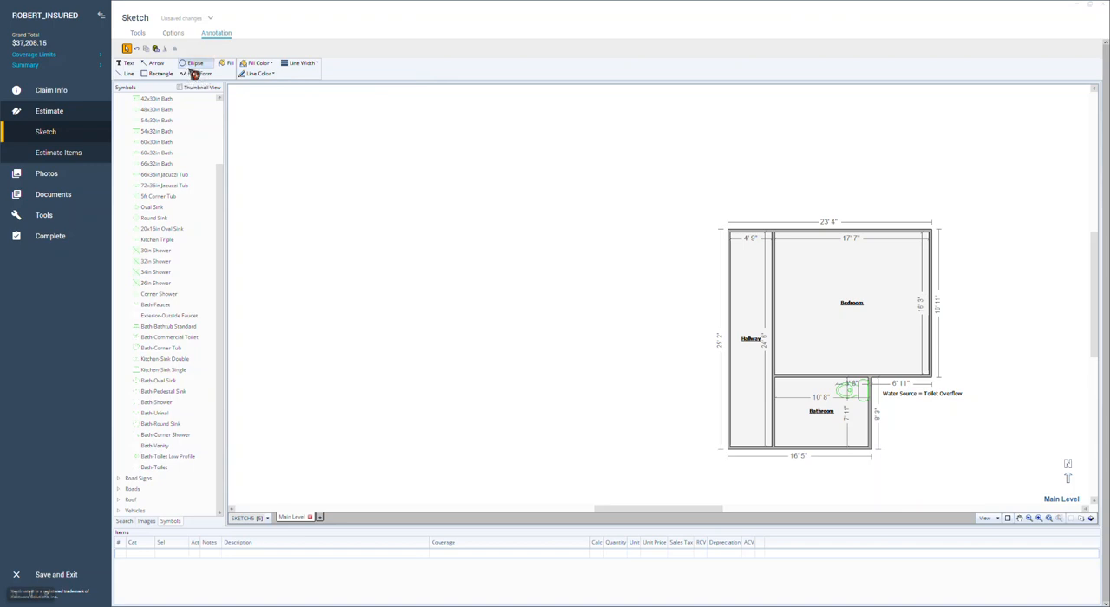
# - Draw red ellipses around the Bathroom, along the Bedroom's south wall, and over the southern half of the Hallway
pyautogui.click(192, 65)
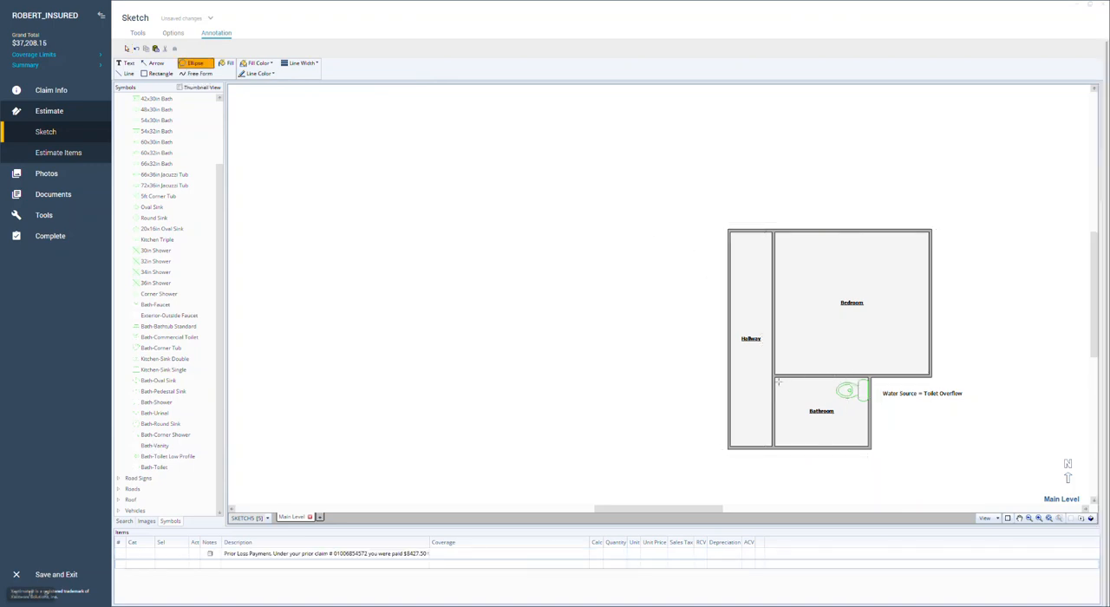
pyautogui.moveTo(778, 379); pyautogui.dragTo(858, 447)
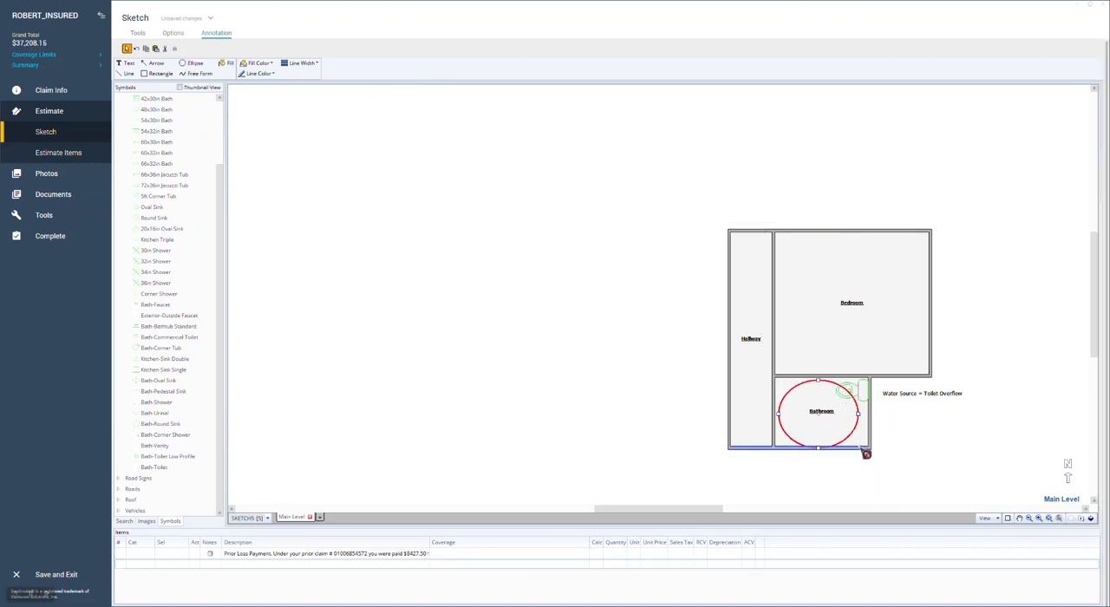
pyautogui.click(194, 64)
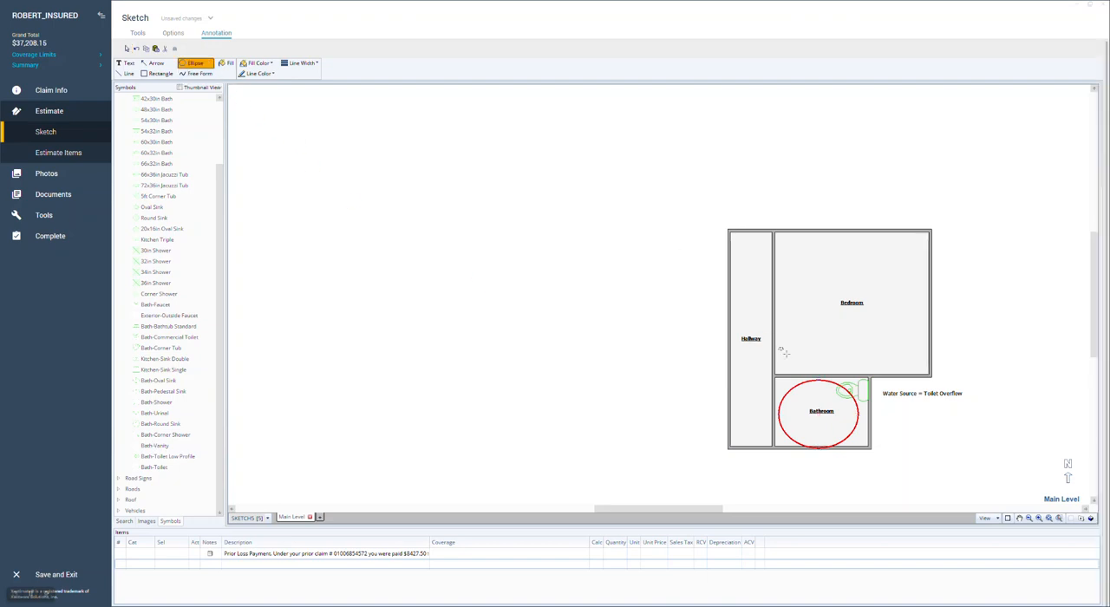
pyautogui.moveTo(778, 348); pyautogui.dragTo(908, 383)
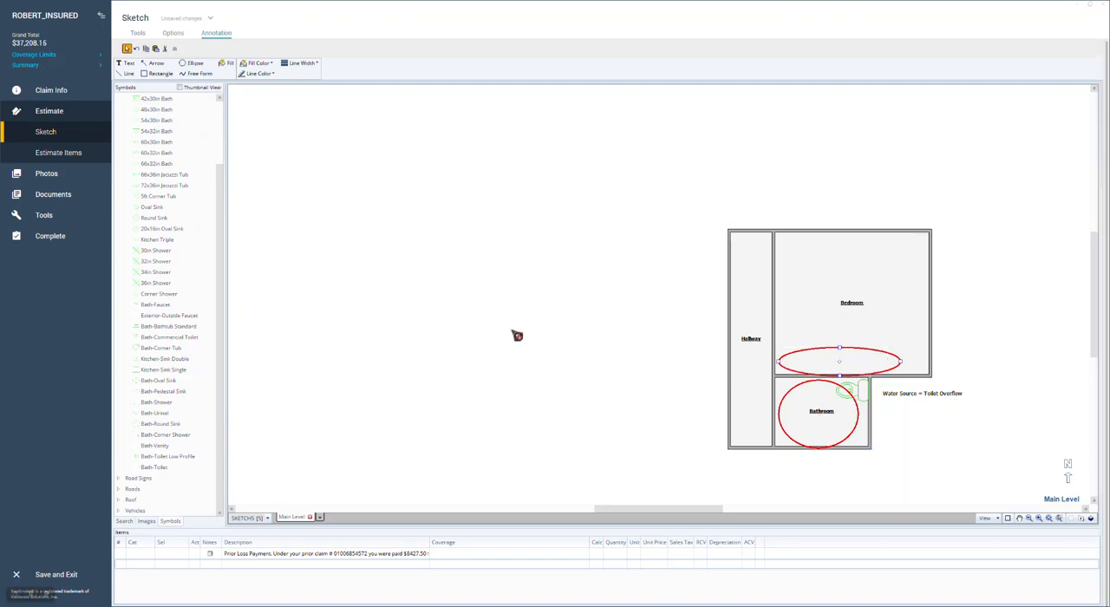
pyautogui.click(201, 65)
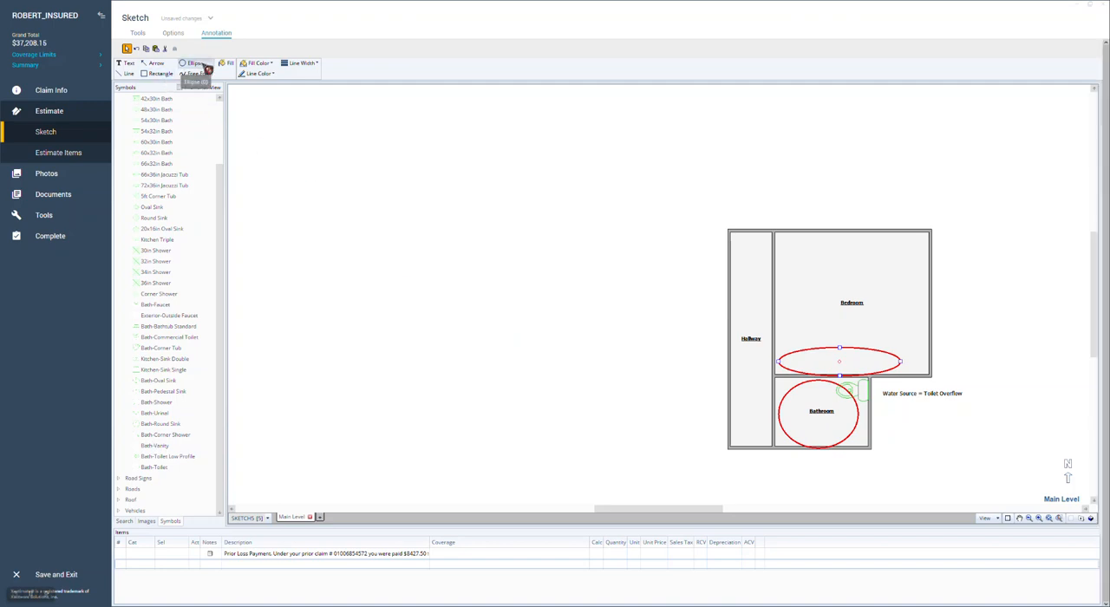
pyautogui.moveTo(738, 436); pyautogui.dragTo(767, 323)
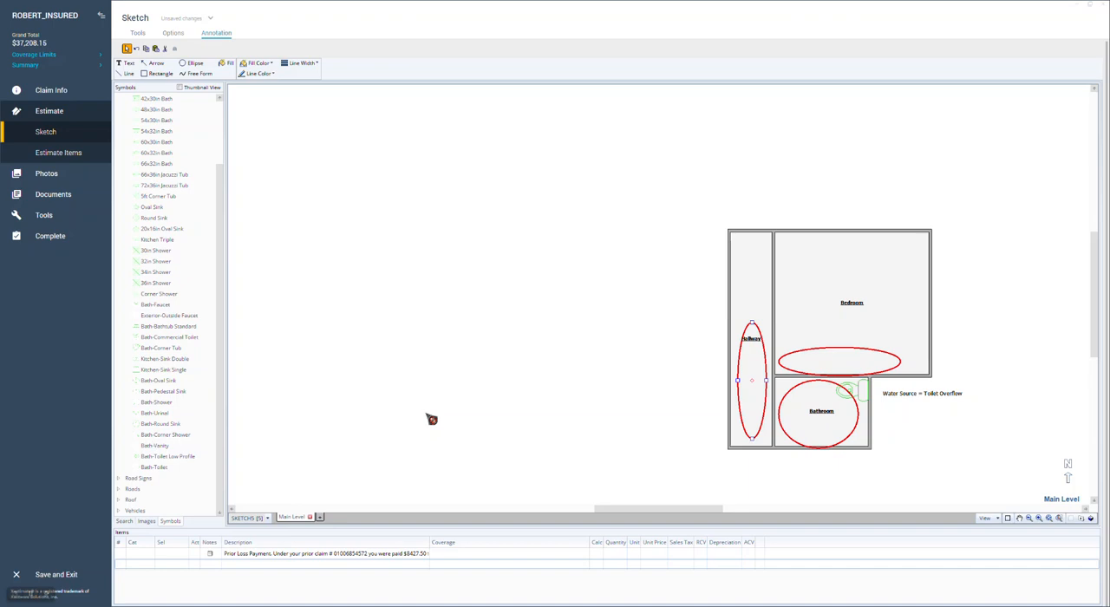
# - Delete the toilet symbol from the Bathroom
pyautogui.click(854, 387)
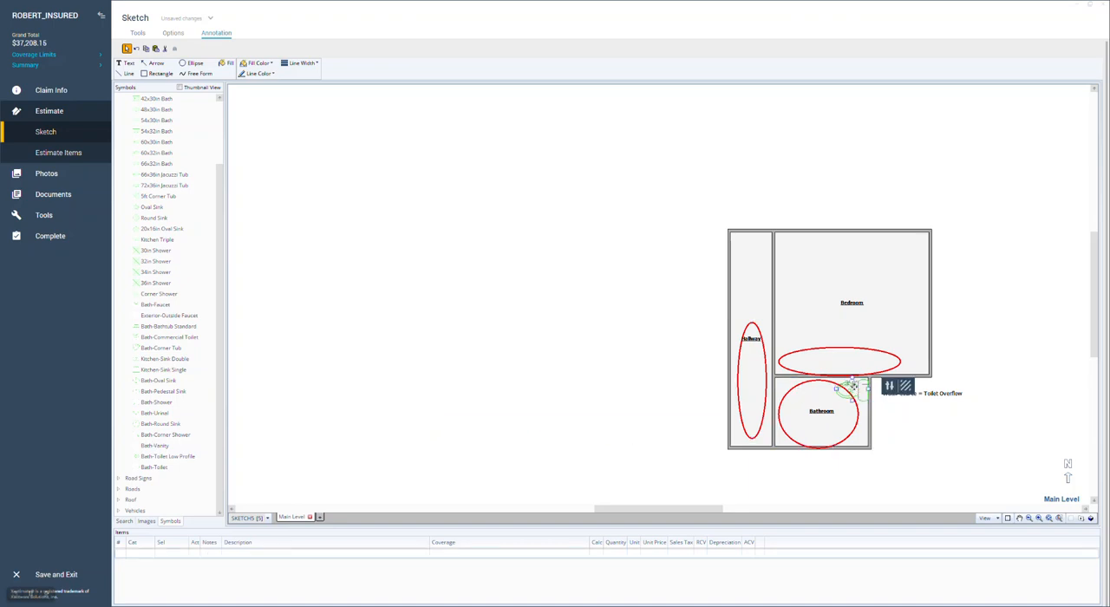
pyautogui.press('Delete')
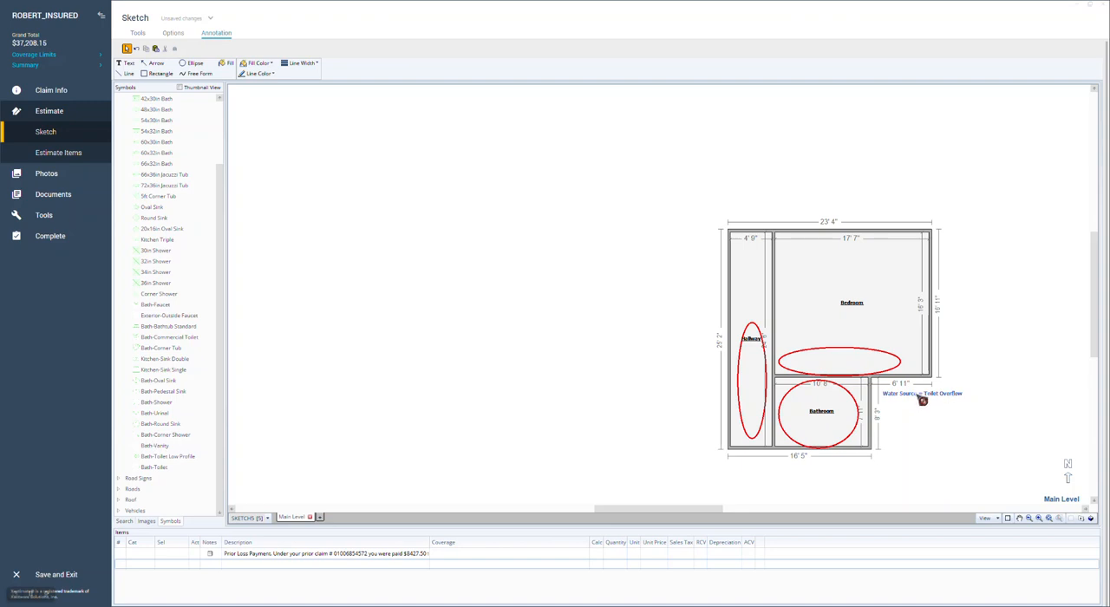
# - Shift the water source note slightly east and draw an arrow from it to the Bathroom's northeast corner
pyautogui.moveTo(921, 397)
pyautogui.mouseDown()
pyautogui.moveTo(880, 390)
pyautogui.moveTo(915, 396)
pyautogui.mouseUp()
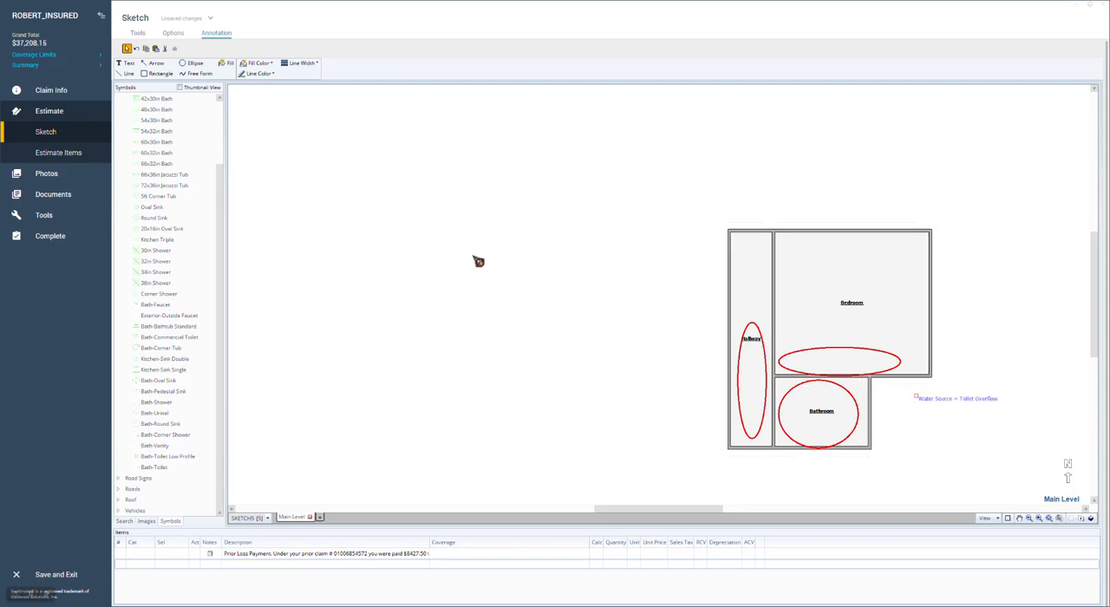
pyautogui.click(156, 64)
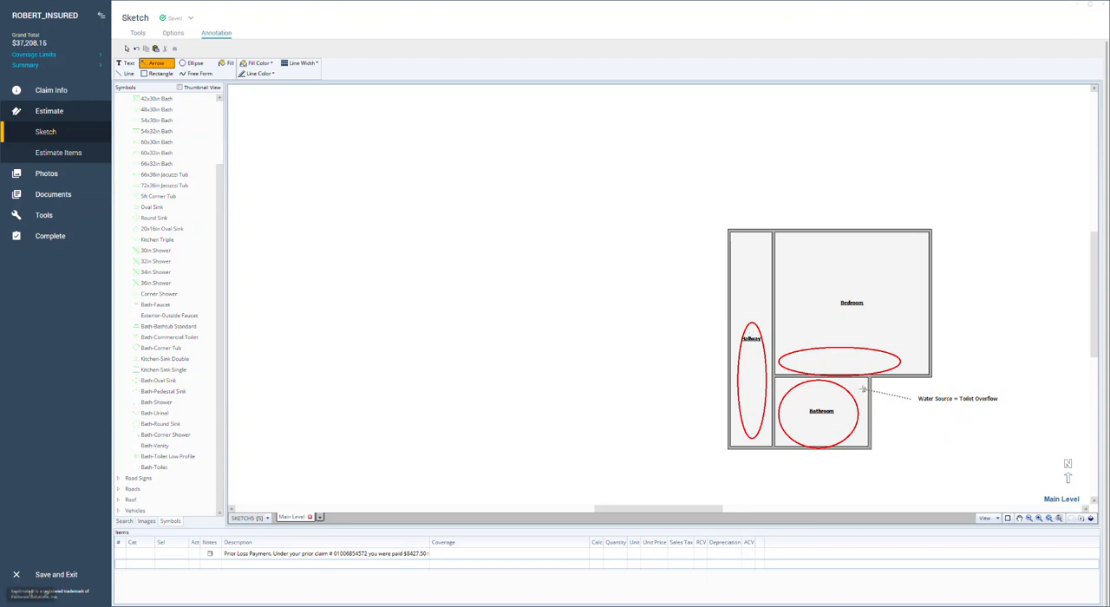
pyautogui.click(860, 387)
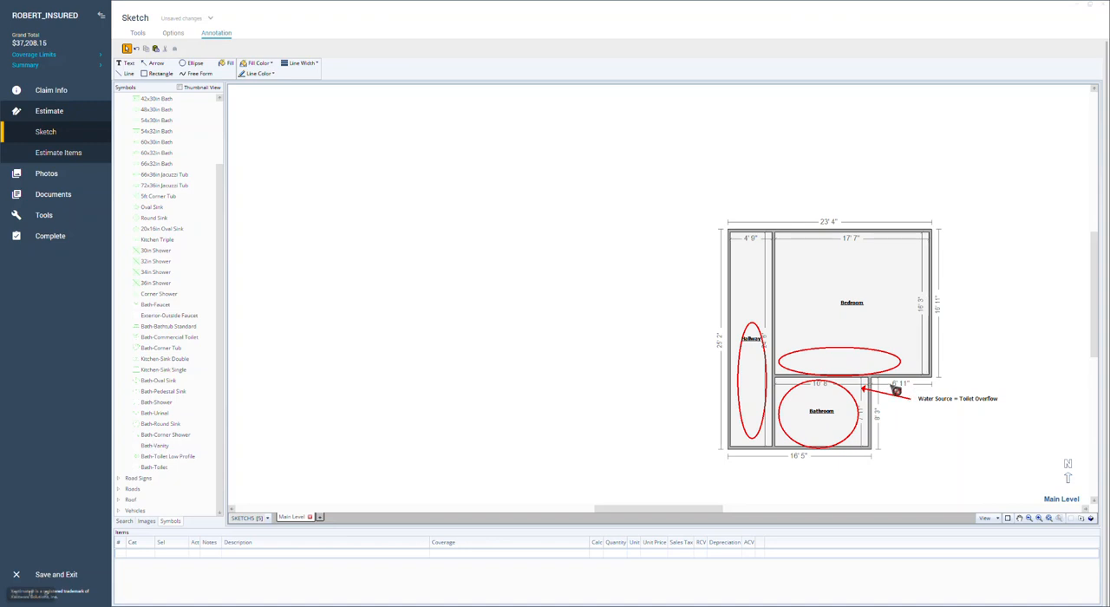
# - Delete the three red ellipses from the Bedroom, Hallway and Bathroom
pyautogui.click(858, 371)
pyautogui.keyDown('ctrl'); pyautogui.click(755, 379); pyautogui.keyUp('ctrl')
pyautogui.keyDown('ctrl'); pyautogui.click(820, 419); pyautogui.keyUp('ctrl')
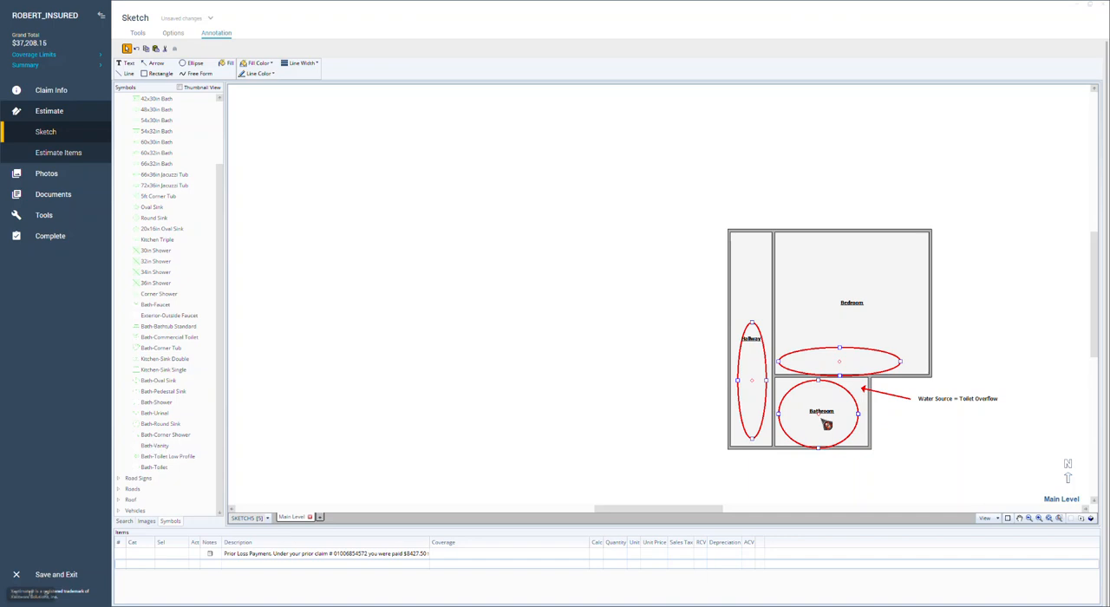
pyautogui.press('Delete')
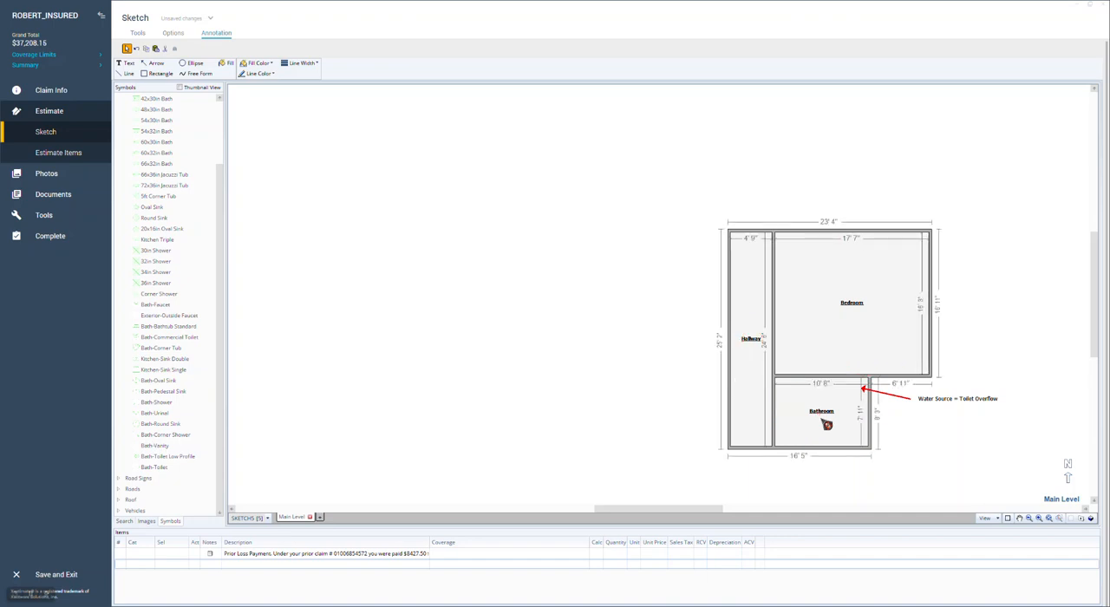
# - Draw a single red ellipse around the Bathroom label, filling most of the room
pyautogui.click(154, 63)
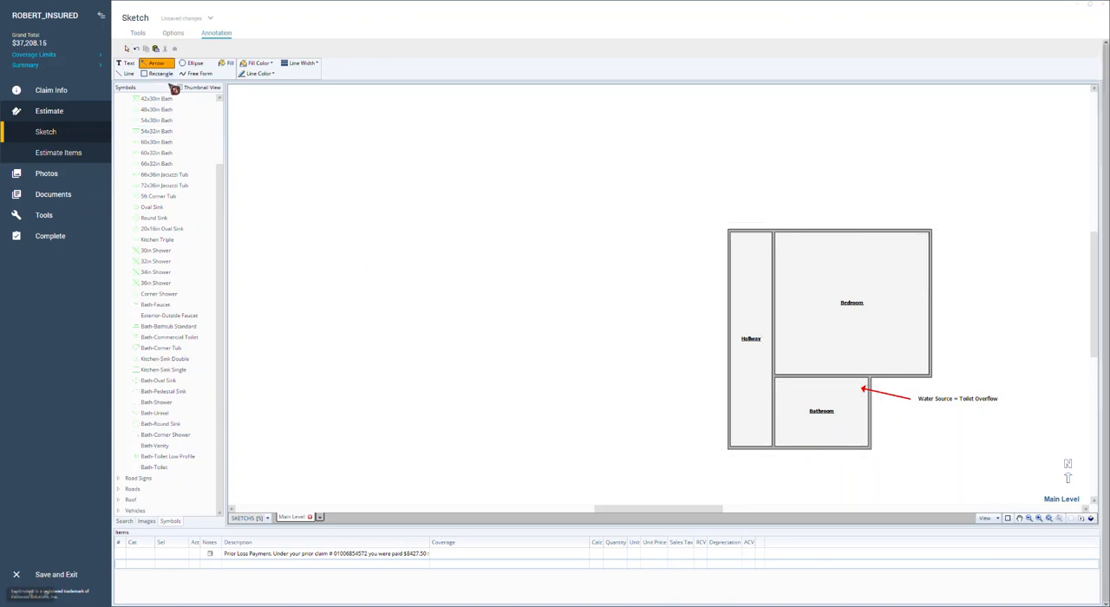
pyautogui.click(192, 63)
pyautogui.moveTo(787, 381); pyautogui.dragTo(862, 442)
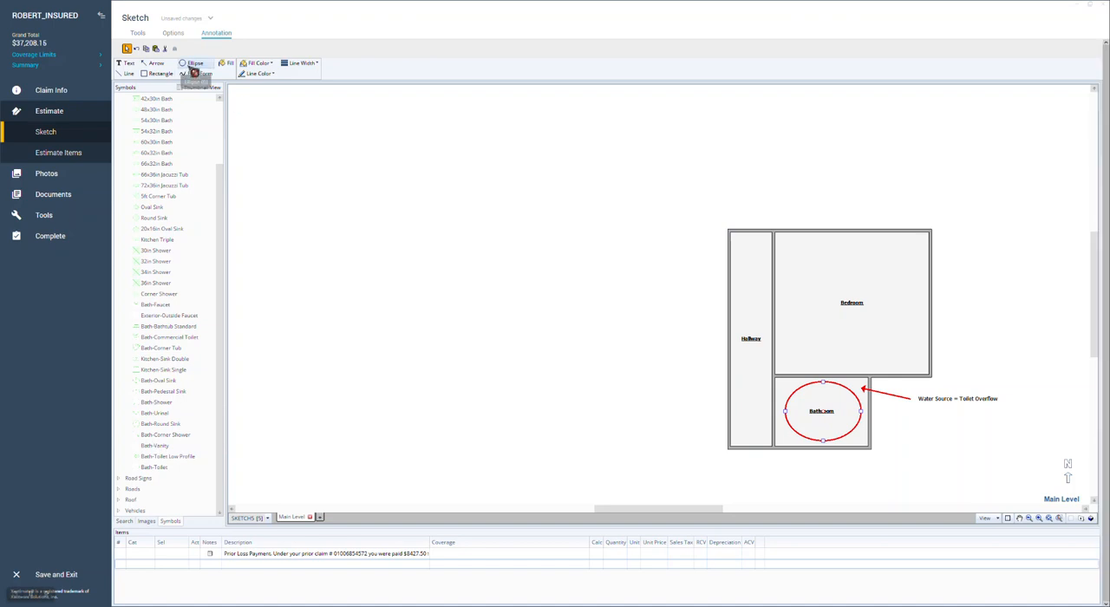
# - Draw three red arrows pointing north from the Bathroom across the shared wall into the Bedroom
pyautogui.click(156, 63)
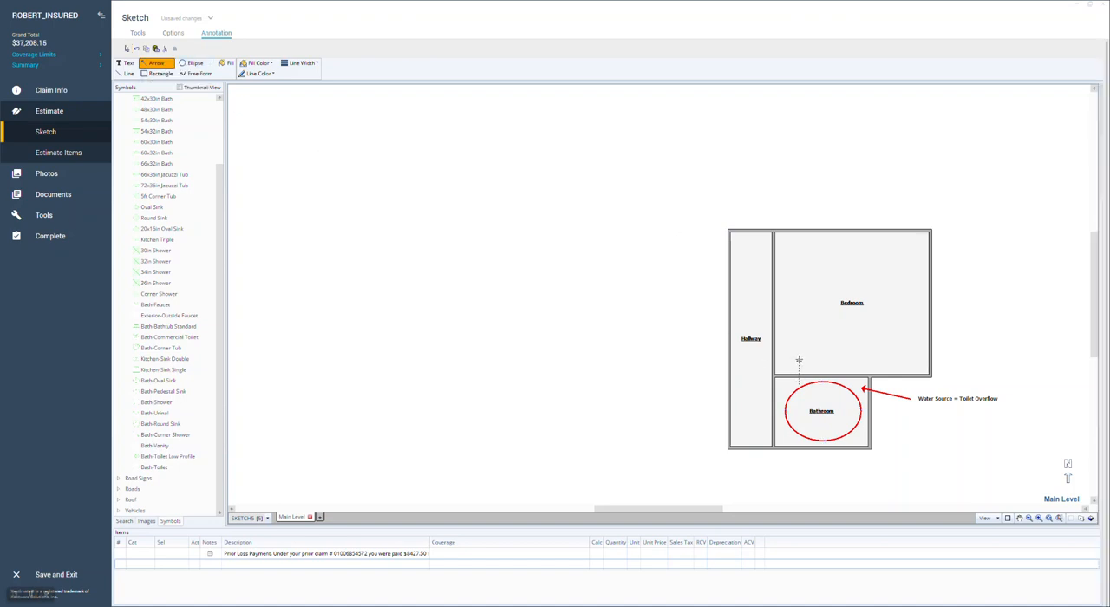
pyautogui.moveTo(799, 359); pyautogui.dragTo(843, 357)
pyautogui.press('space')
pyautogui.press('space')
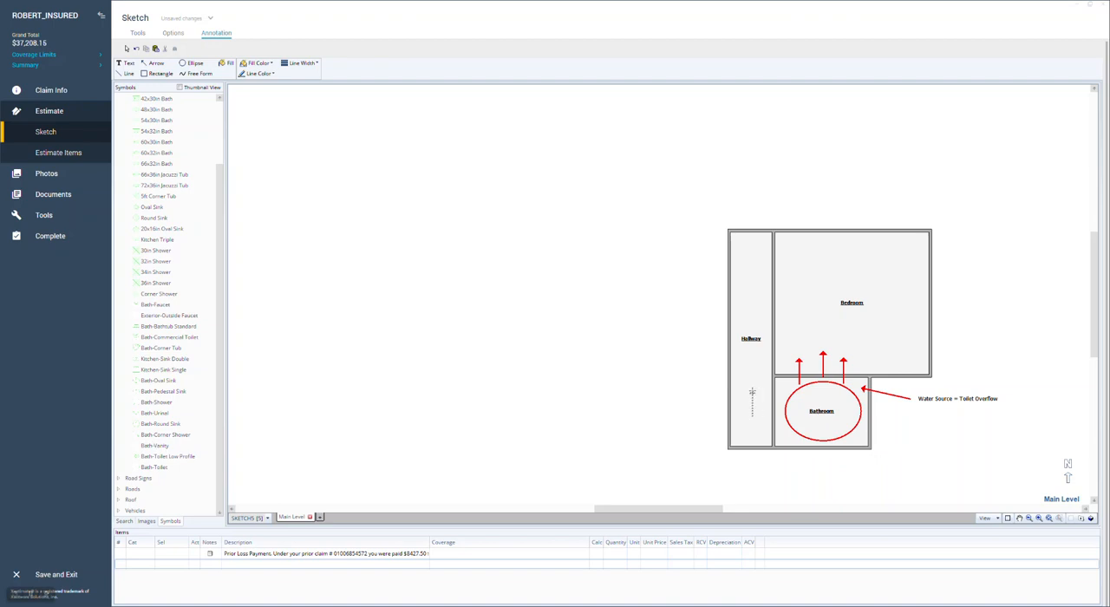
# - Add a narrow red ellipse at the Hallway's south end and a red arrow pointing west into it from the Bathroom
pyautogui.moveTo(751, 392); pyautogui.dragTo(770, 411)
pyautogui.click(742, 419)
pyautogui.hotkey('ctrl', 'v')
pyautogui.moveTo(479, 263); pyautogui.dragTo(730, 393)
pyautogui.moveTo(536, 265); pyautogui.dragTo(748, 412)
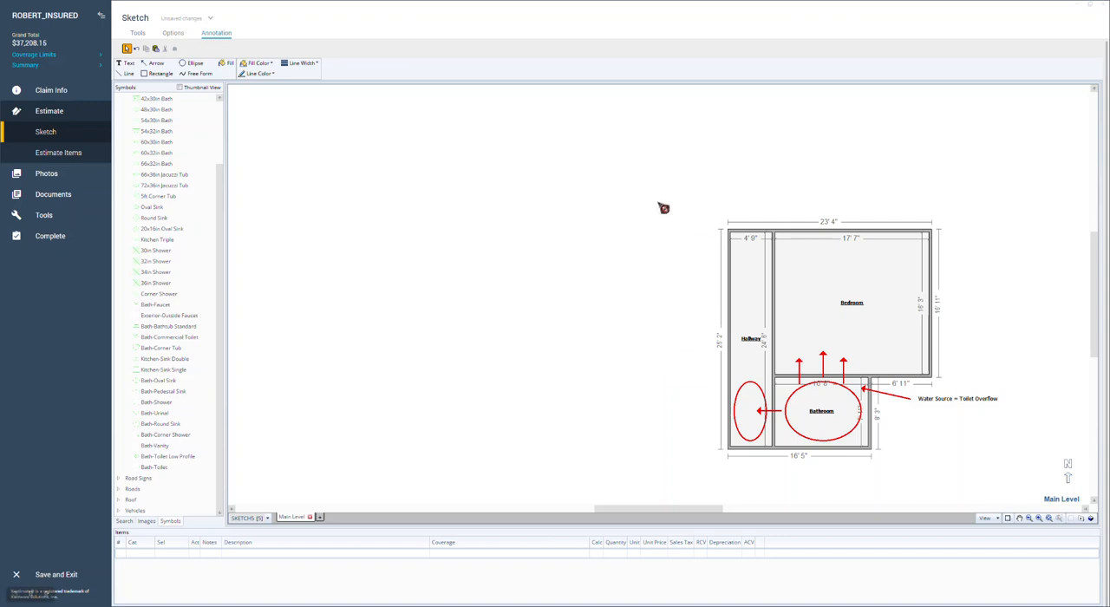
# - Clear the Main Level by deleting all rooms and water annotations, and hide the symbol list and items table
pyautogui.moveTo(656, 199); pyautogui.dragTo(1016, 484)
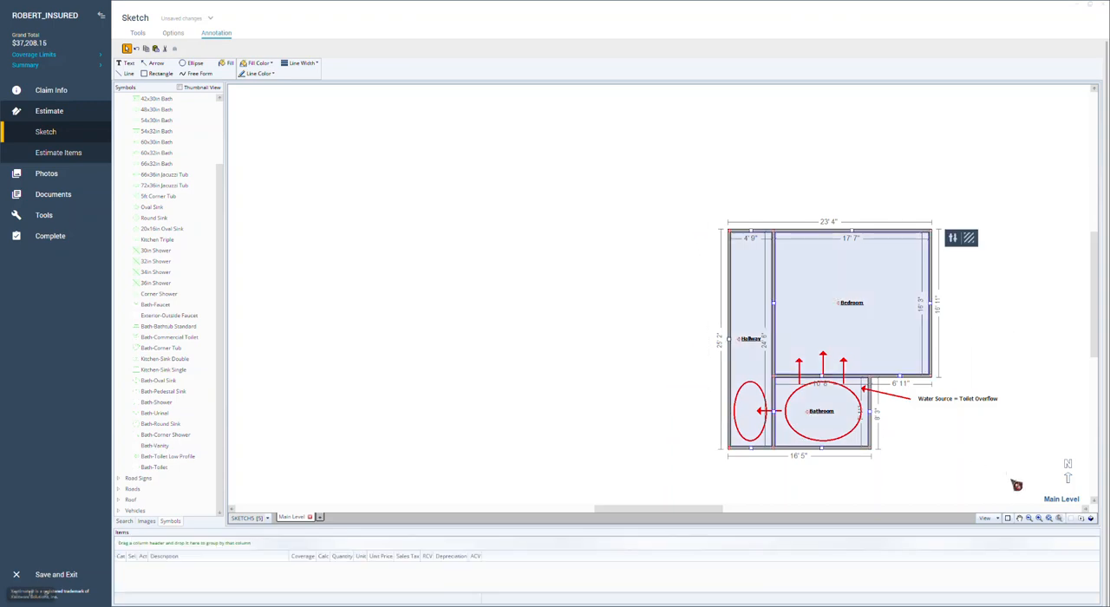
pyautogui.press('Delete')
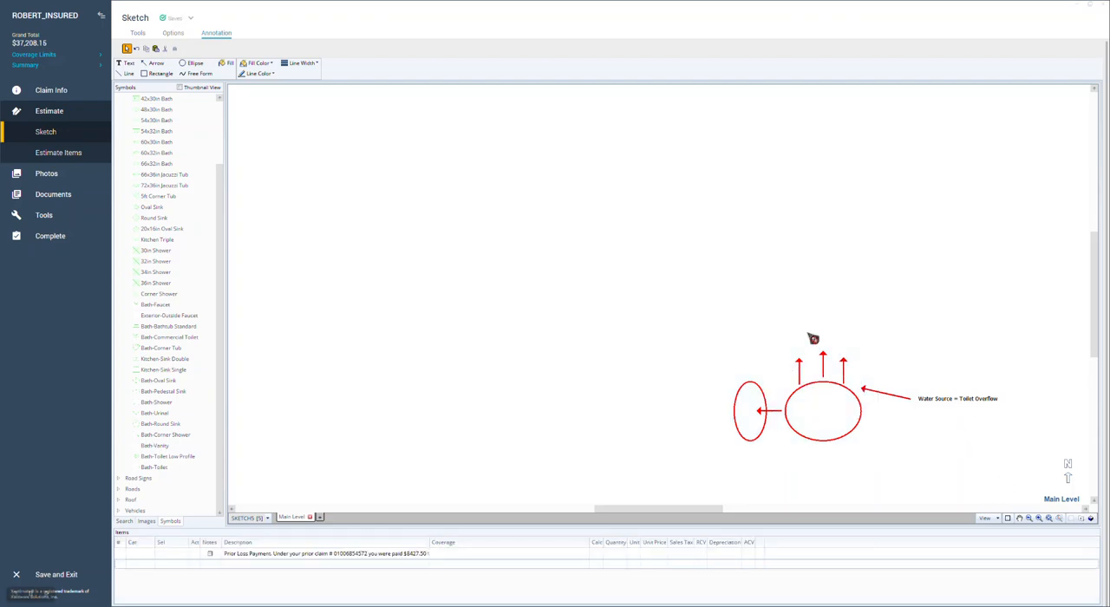
pyautogui.moveTo(707, 293)
pyautogui.mouseDown()
pyautogui.moveTo(1026, 414)
pyautogui.moveTo(1033, 459)
pyautogui.mouseUp()
pyautogui.press('Delete')
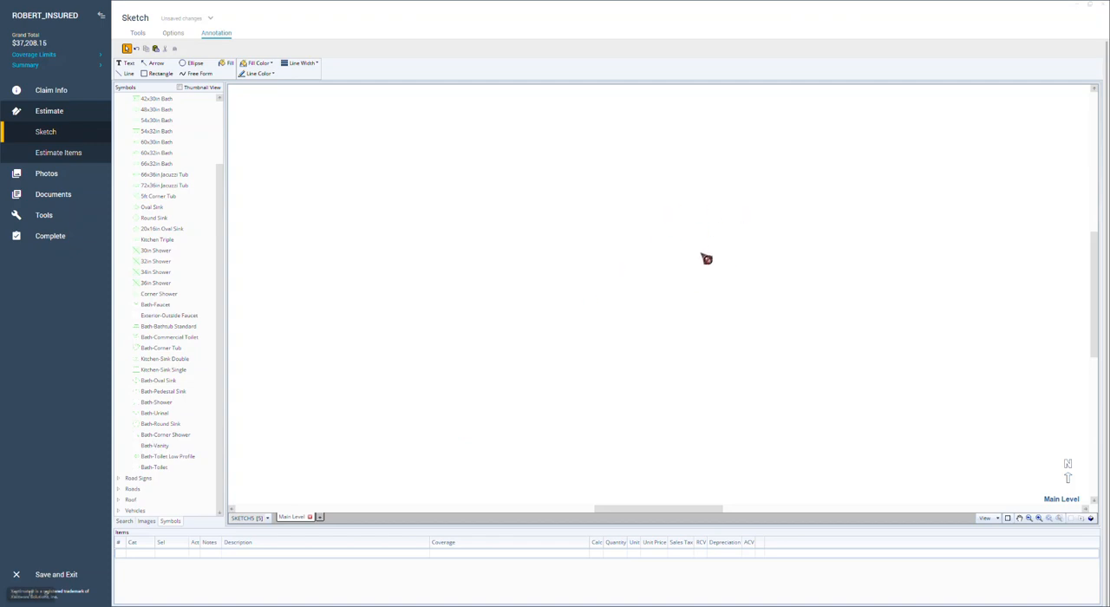
pyautogui.press('F11')
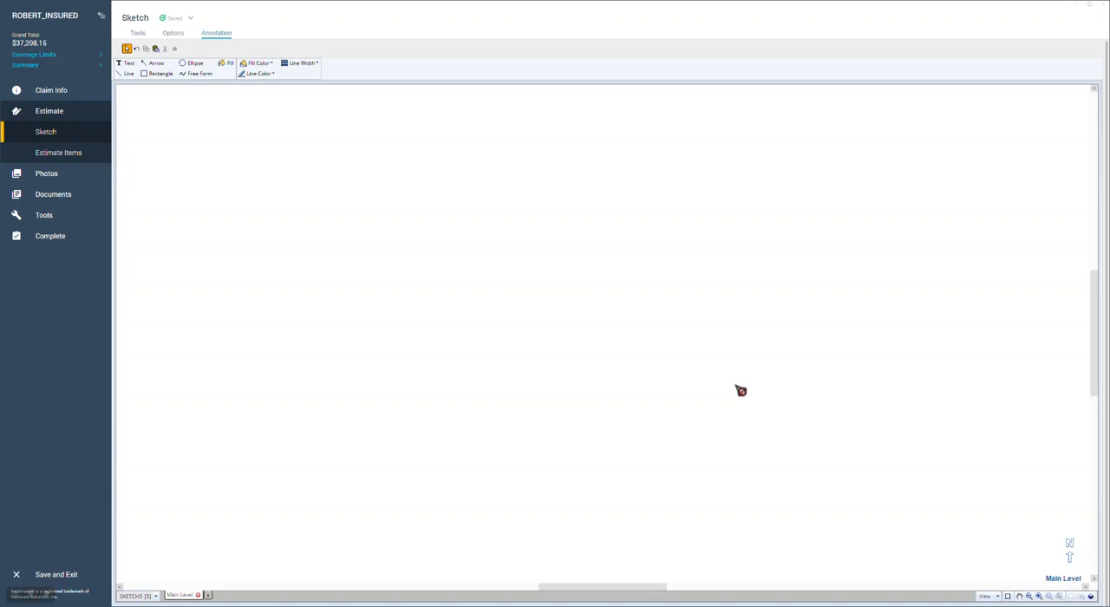
# - Open the interior Living Room group in the estimate items, review its room dimensions, and close them
pyautogui.click(47, 154)
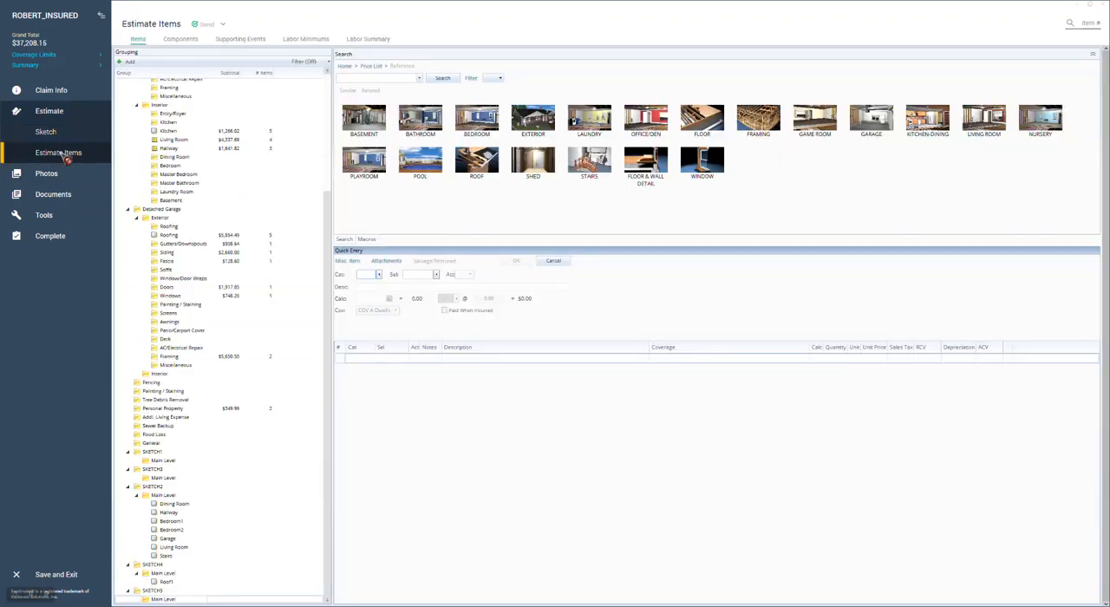
pyautogui.scroll(3, 206, 215)
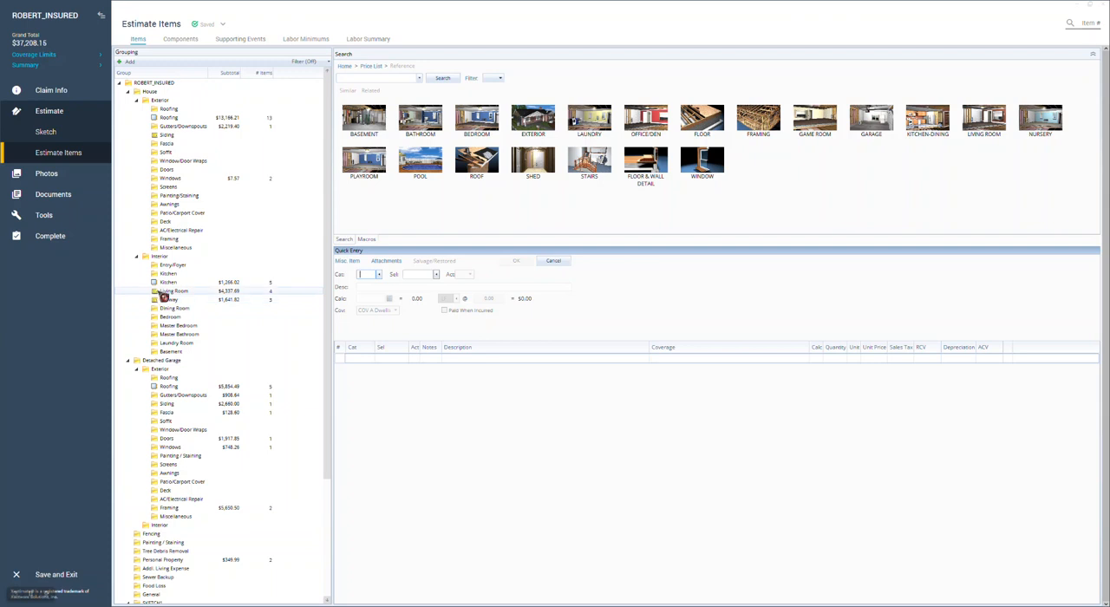
pyautogui.doubleClick(178, 293)
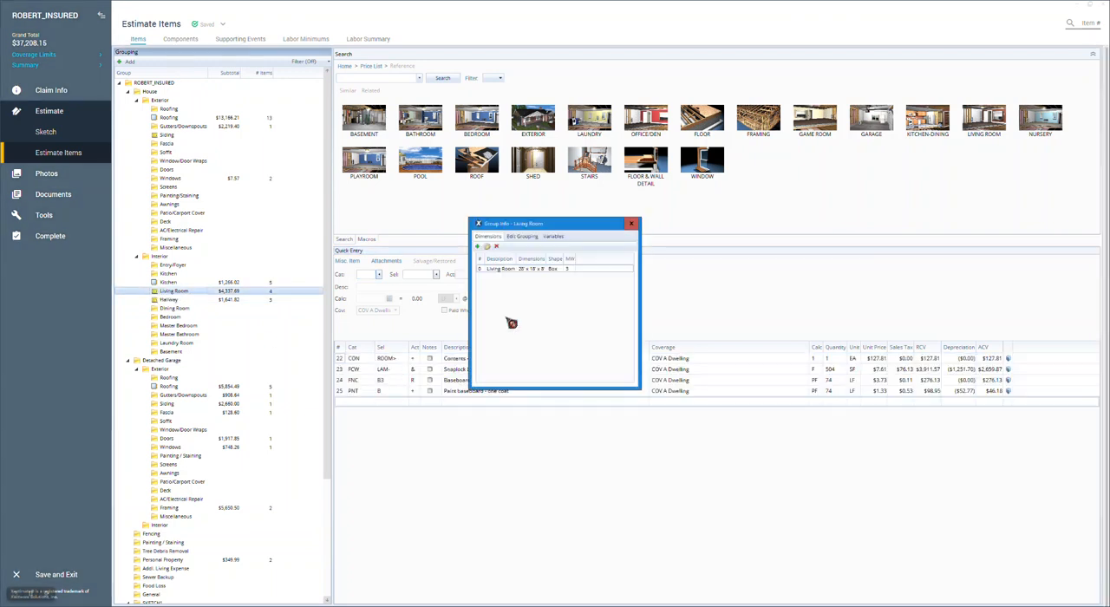
pyautogui.click(511, 269)
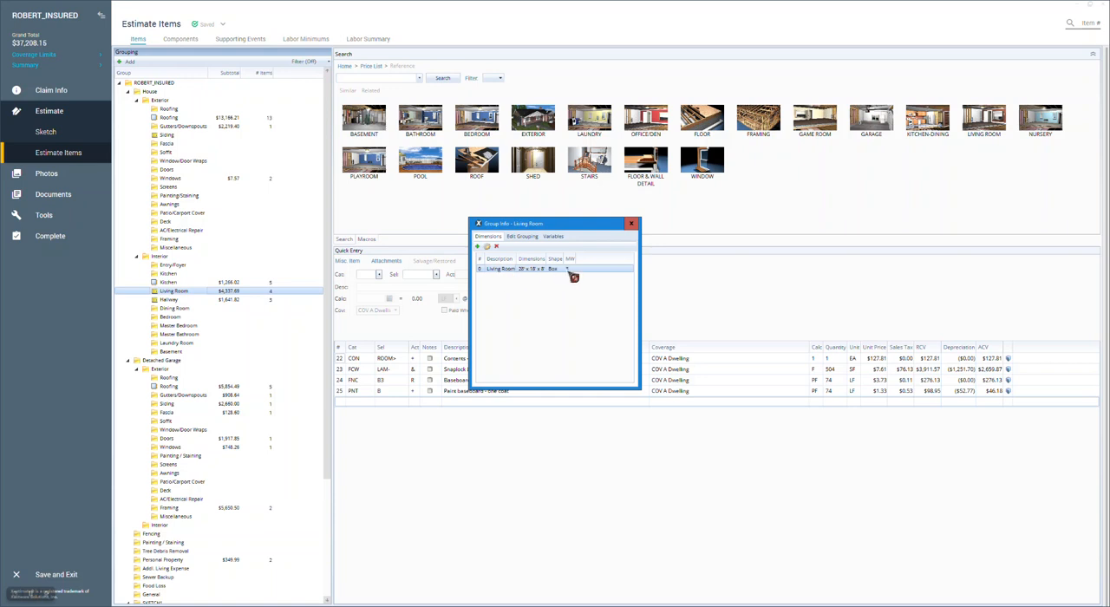
pyautogui.doubleClick(503, 276)
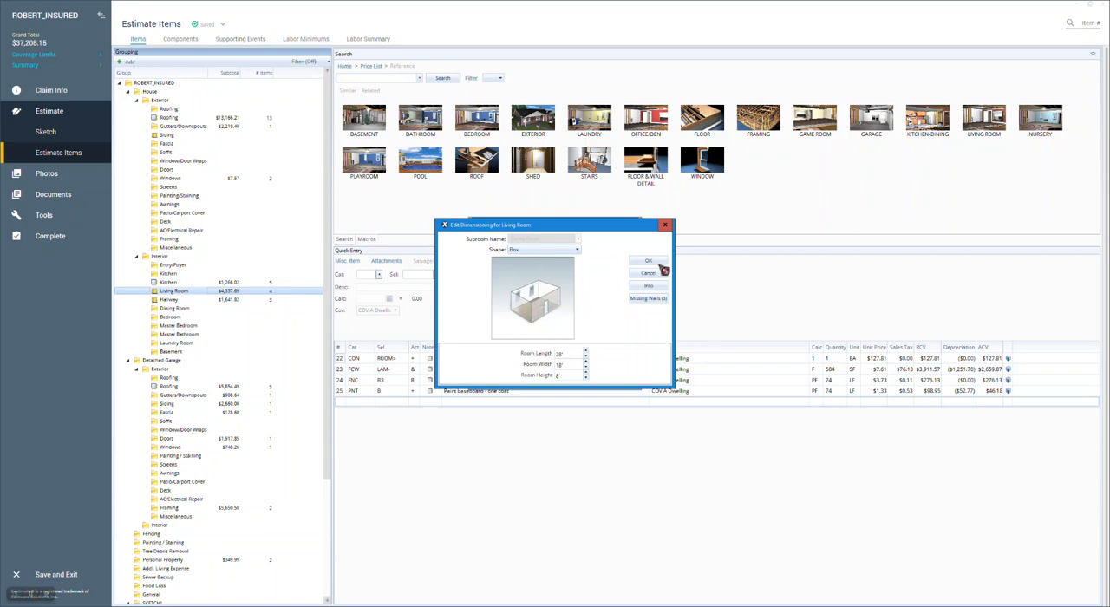
pyautogui.click(665, 225)
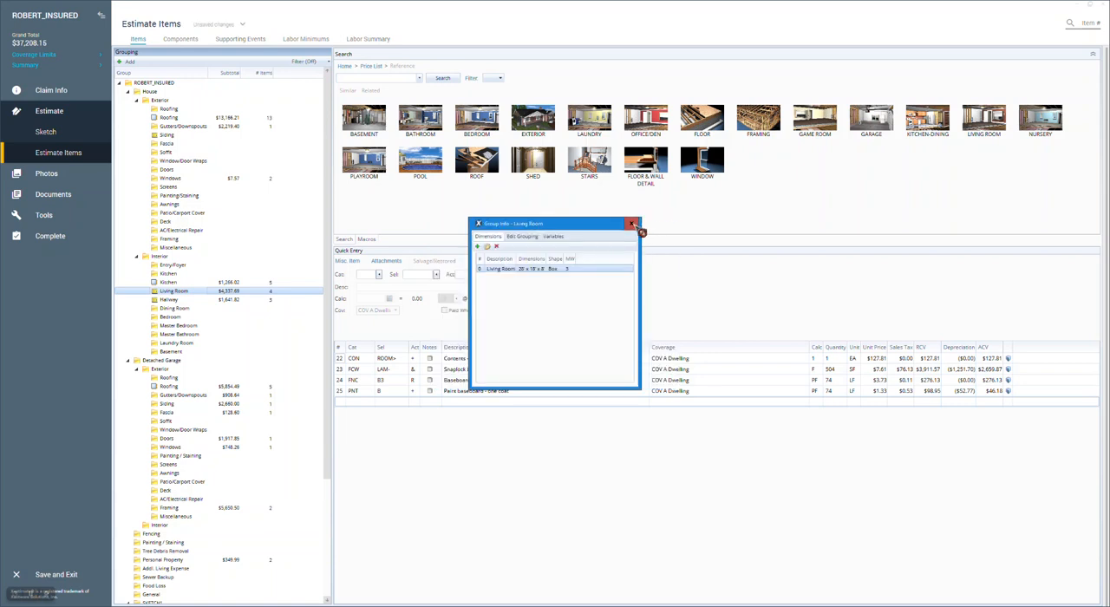
pyautogui.click(634, 224)
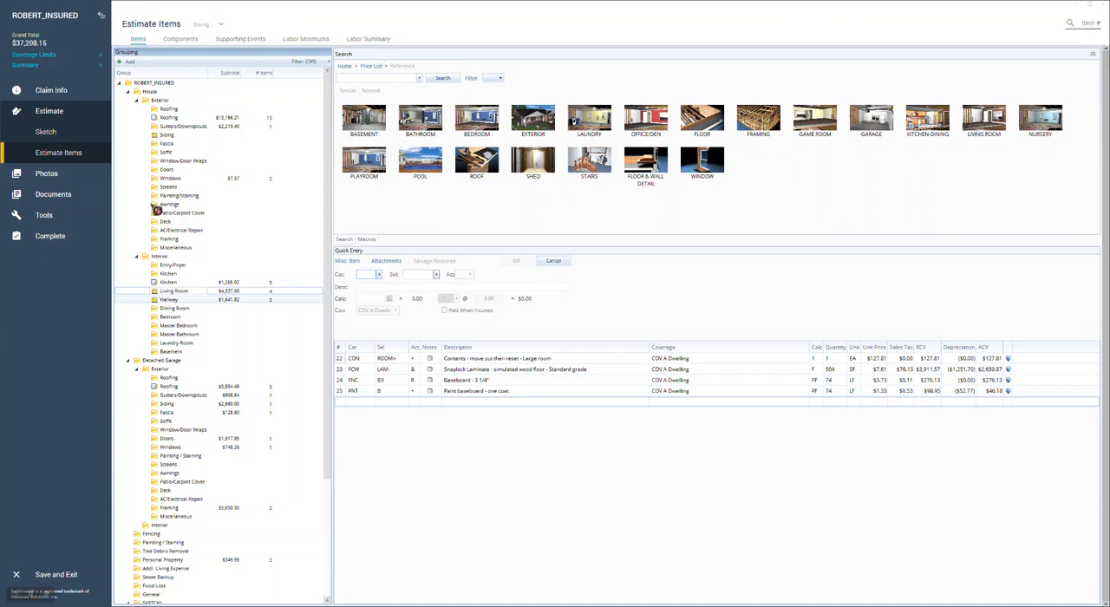
# - Return to the sketch and place a 12' by 12' room on the empty Main Level
pyautogui.click(57, 135)
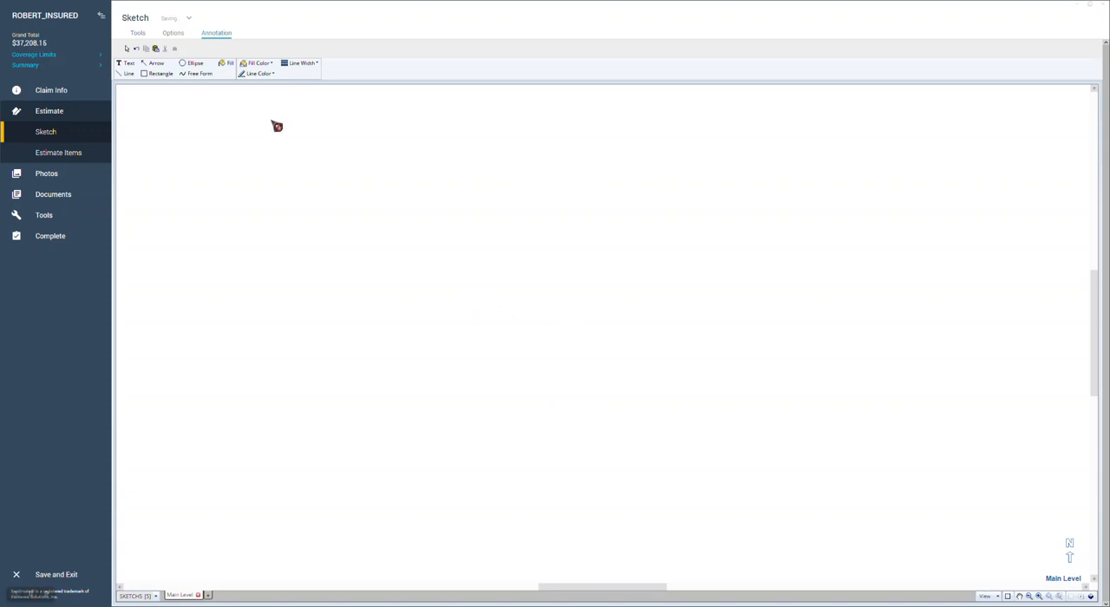
pyautogui.click(140, 34)
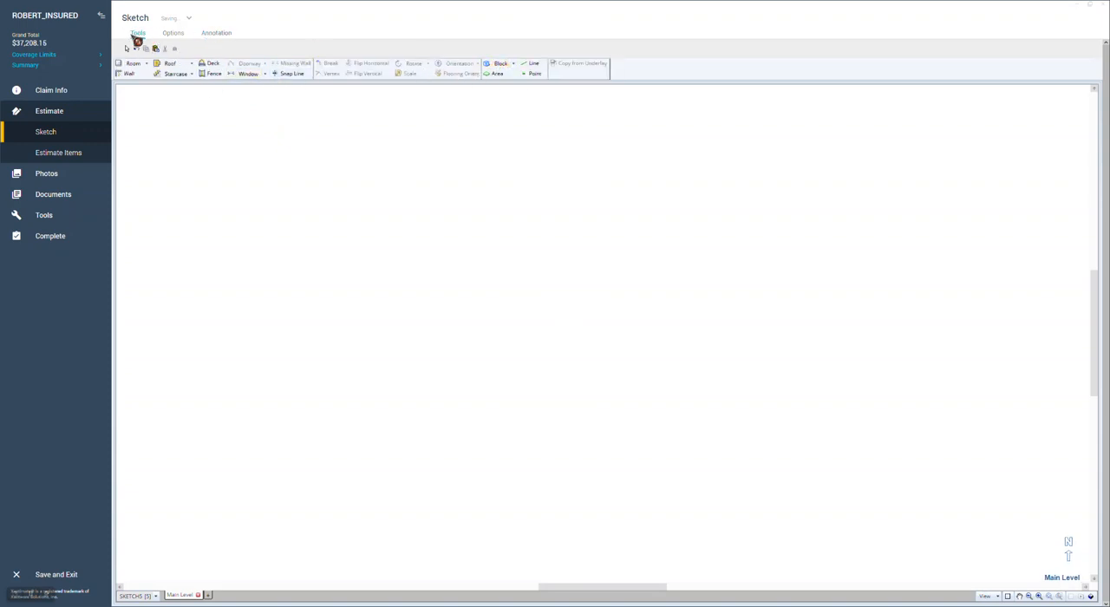
pyautogui.click(497, 66)
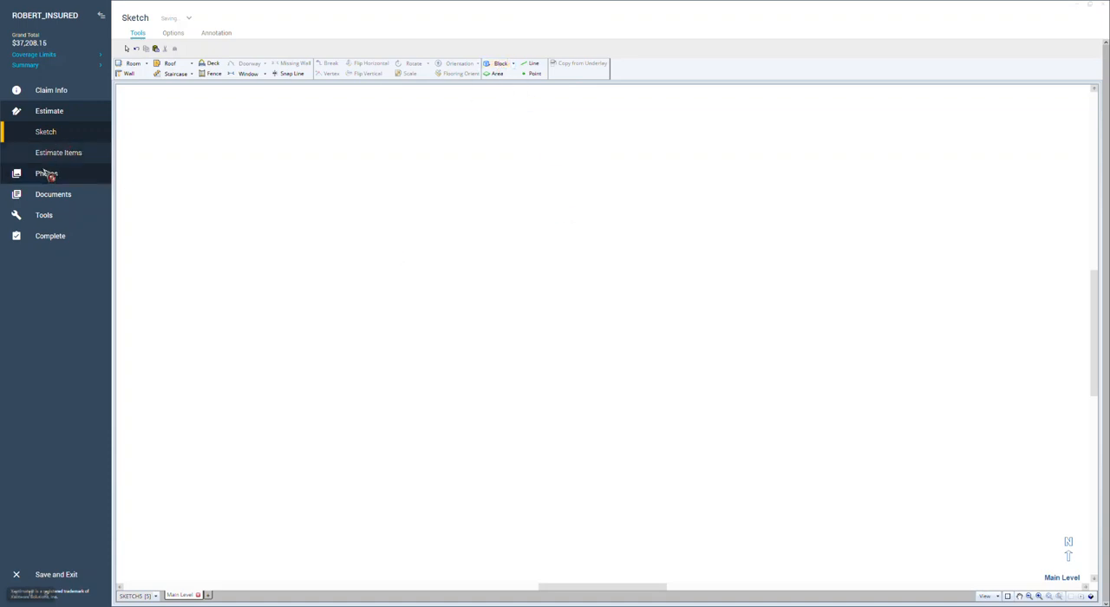
pyautogui.click(439, 284)
pyautogui.press('r')
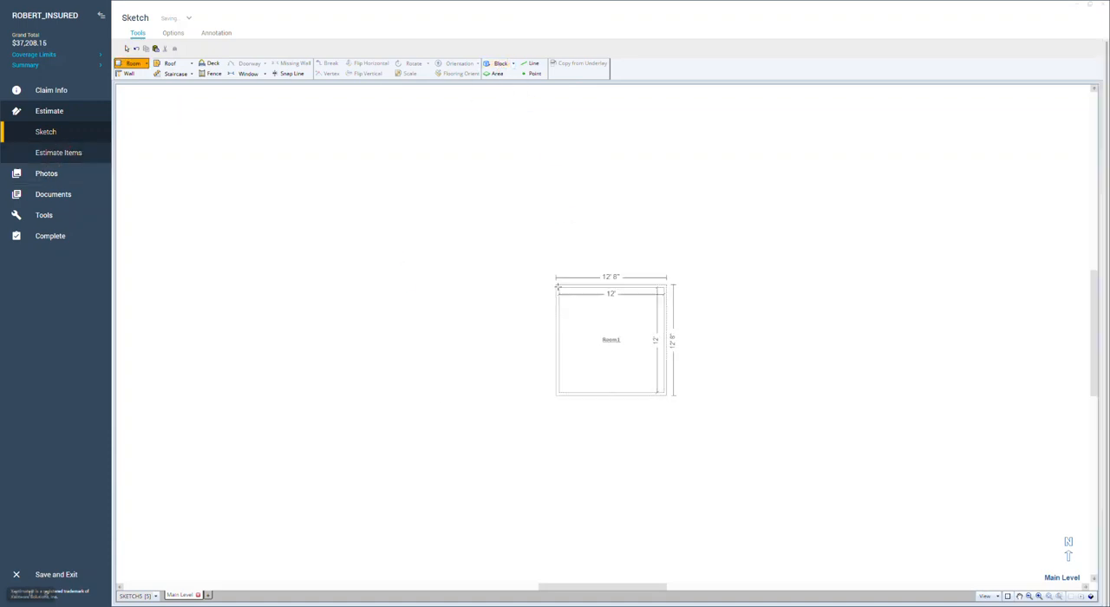
pyautogui.click(562, 277)
# - Stretch the room eastward and southward to about 20' 7" by 18' 6" inside
pyautogui.moveTo(683, 330); pyautogui.dragTo(749, 328)
pyautogui.click(653, 366)
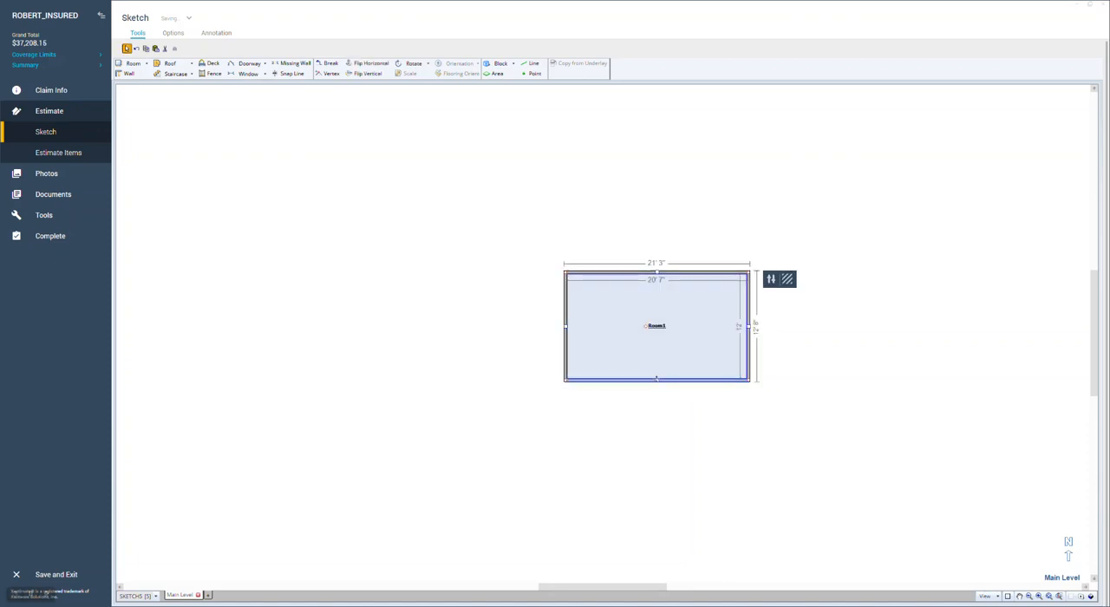
pyautogui.moveTo(656, 379); pyautogui.dragTo(659, 430)
pyautogui.click(739, 387)
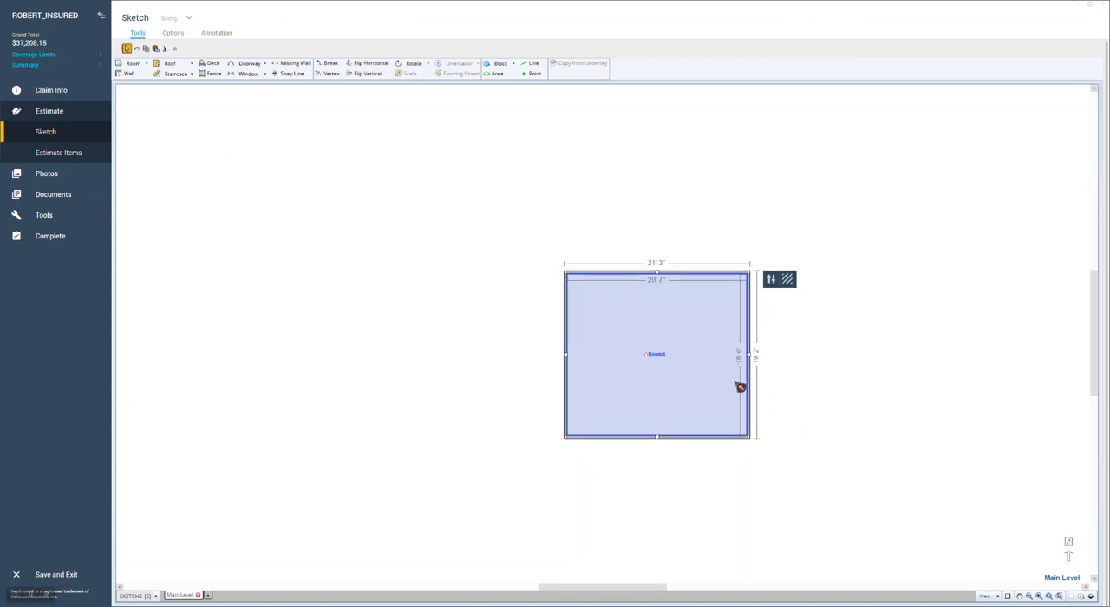
pyautogui.click(739, 386)
# - Draw a block reference area about 8' 4" by 2' 6" just north of the room
pyautogui.click(612, 266)
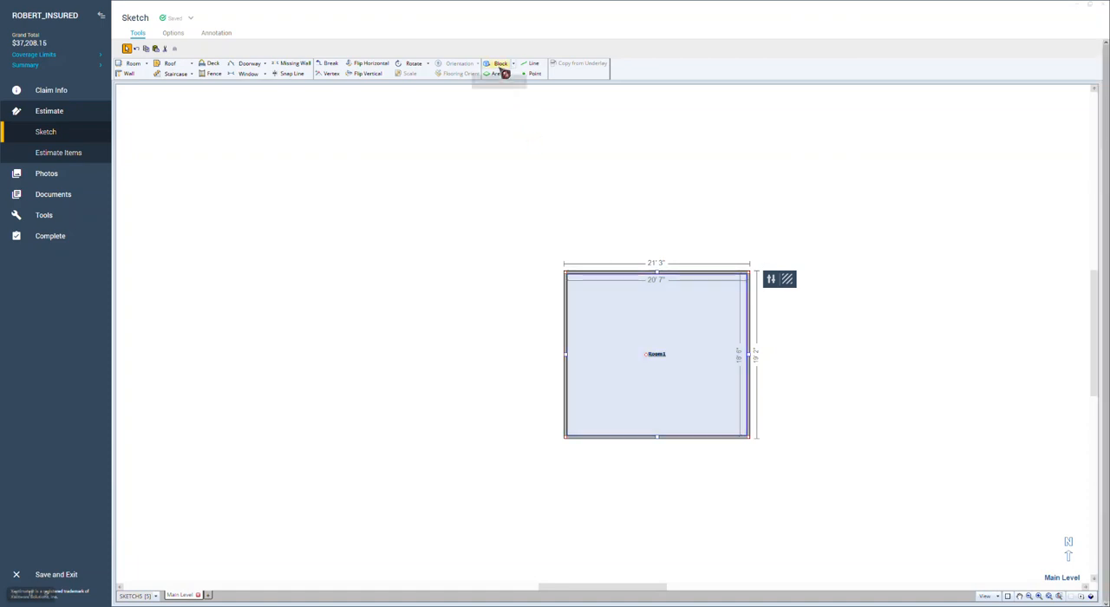
pyautogui.click(499, 65)
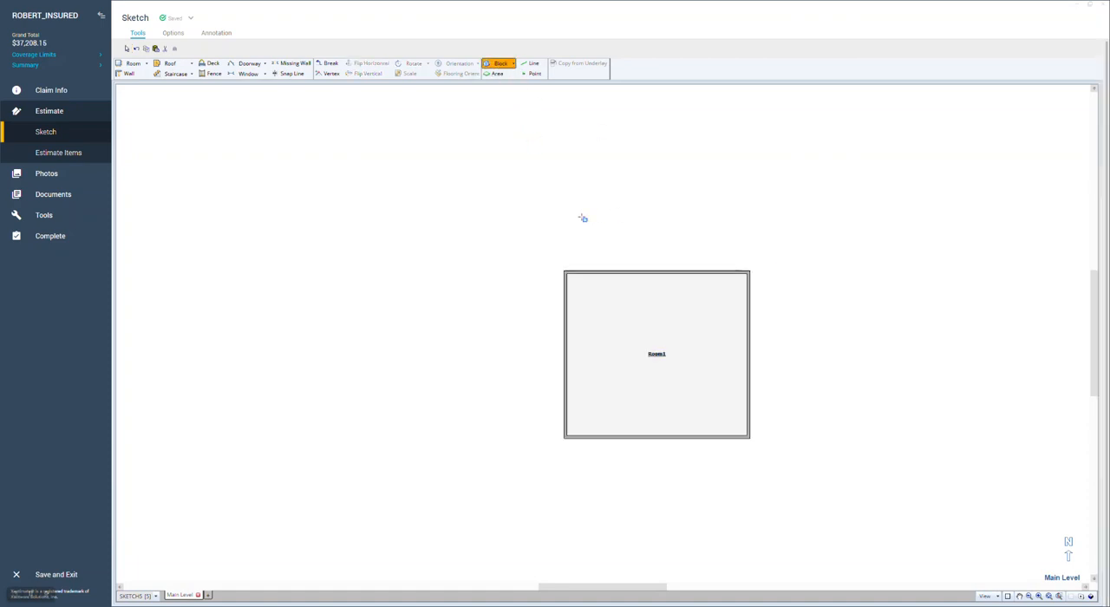
pyautogui.moveTo(583, 219); pyautogui.dragTo(656, 241)
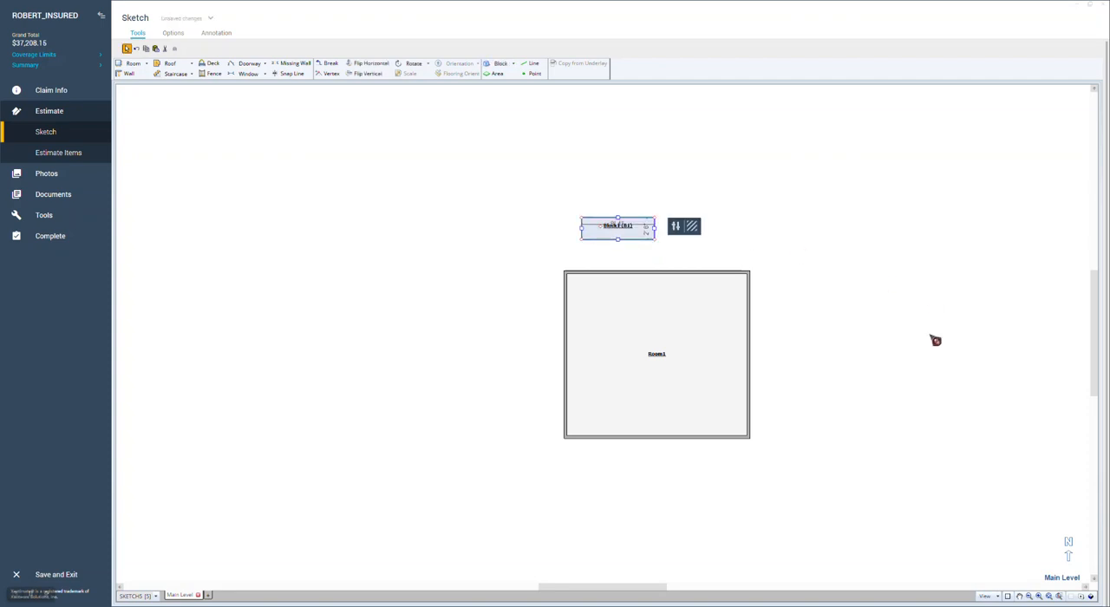
# - Examine the block beside the room in 3D from several angles, and return to the plan view
pyautogui.click(1090, 595)
pyautogui.moveTo(991, 406)
pyautogui.mouseDown()
pyautogui.moveTo(752, 291)
pyautogui.moveTo(714, 245)
pyautogui.moveTo(532, 245)
pyautogui.moveTo(813, 302)
pyautogui.moveTo(963, 367)
pyautogui.moveTo(958, 393)
pyautogui.mouseUp()
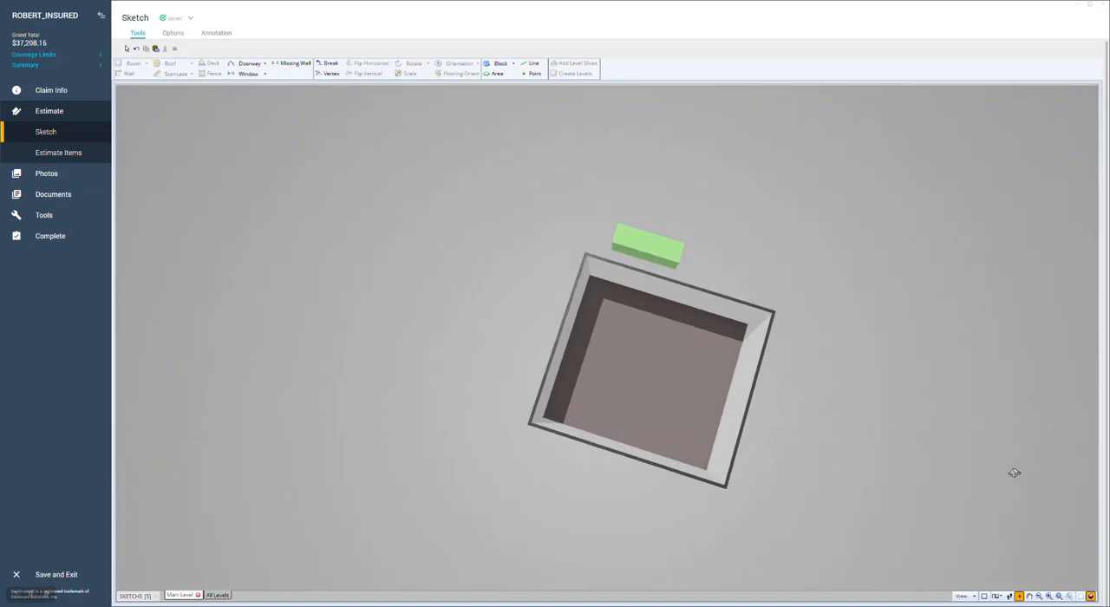
pyautogui.moveTo(1012, 471); pyautogui.dragTo(546, 350)
pyautogui.click(506, 389)
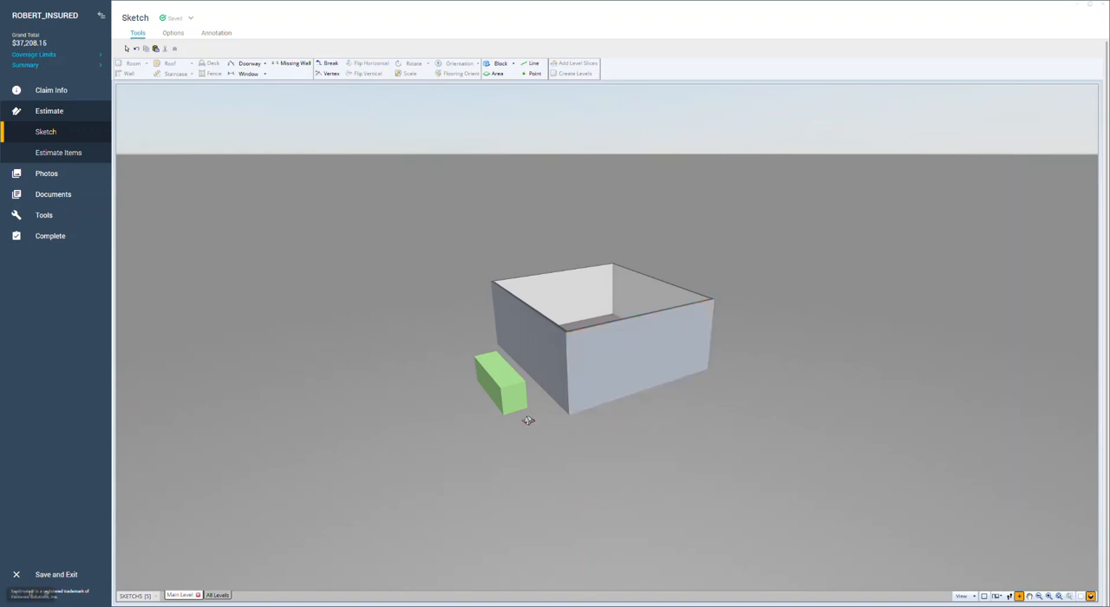
pyautogui.click(508, 405)
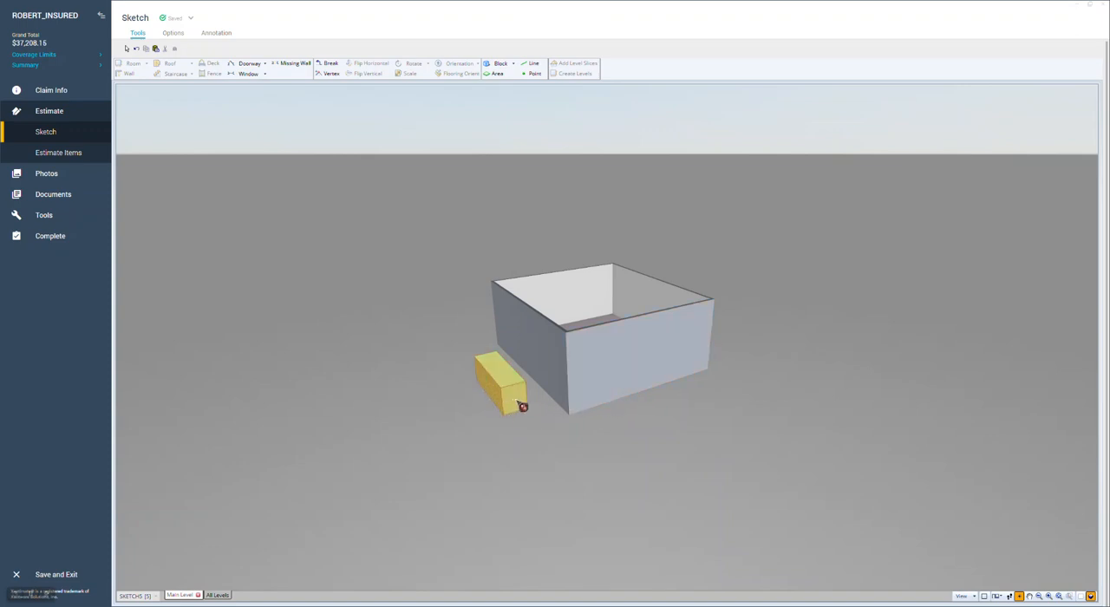
pyautogui.moveTo(515, 430); pyautogui.dragTo(561, 467)
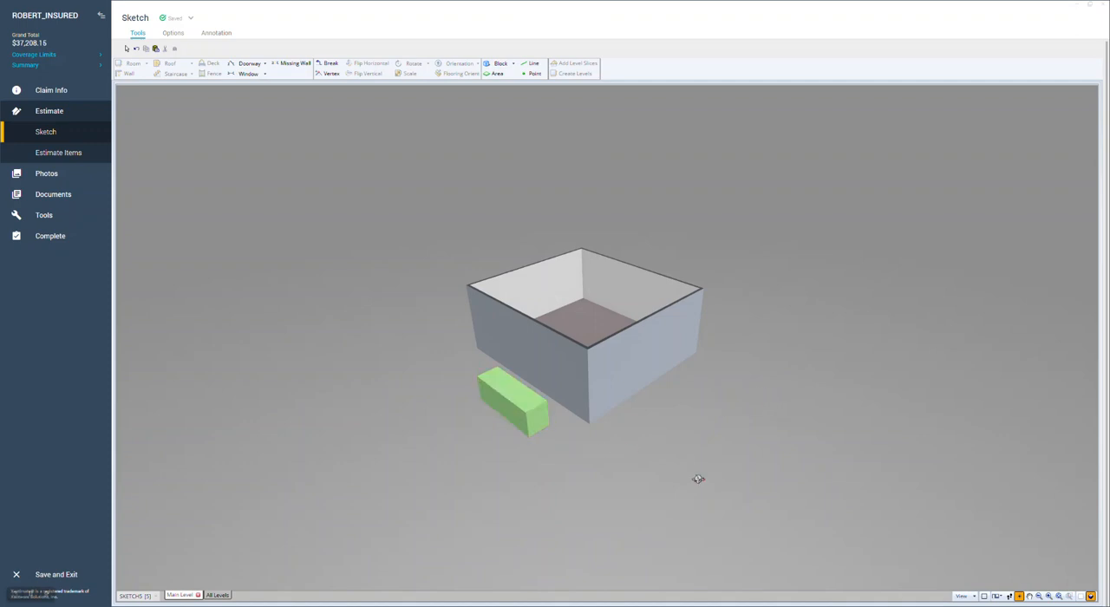
pyautogui.moveTo(674, 439); pyautogui.dragTo(602, 453)
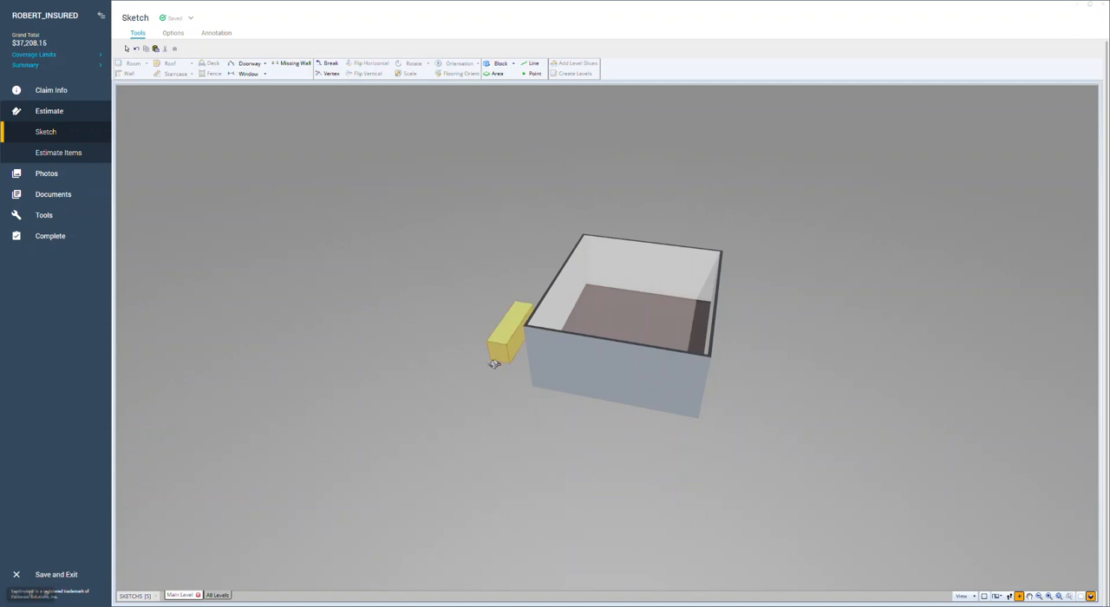
pyautogui.moveTo(507, 390); pyautogui.dragTo(661, 359)
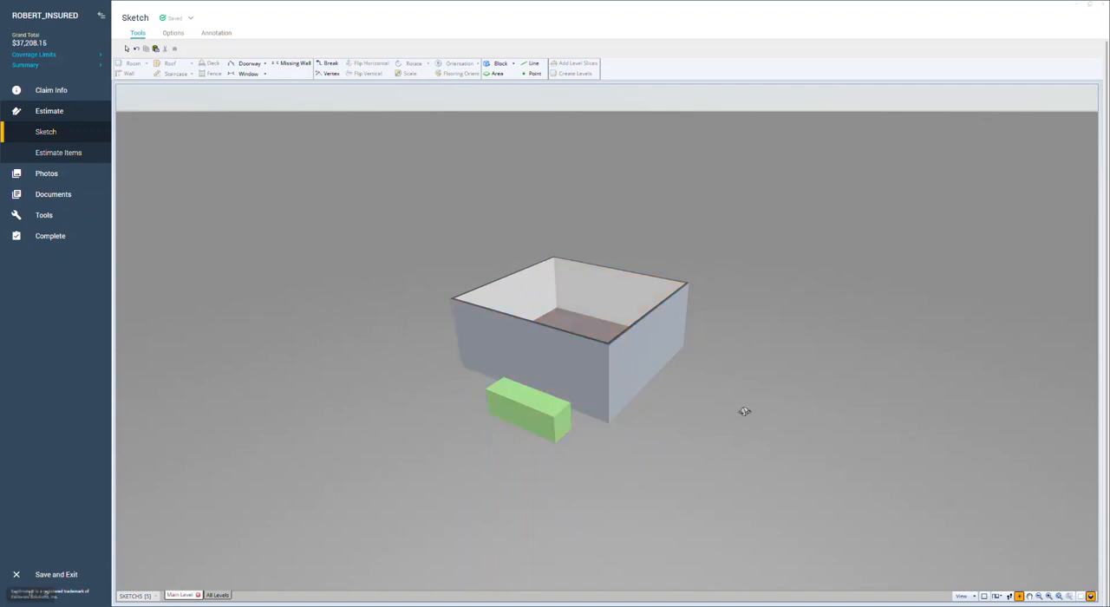
pyautogui.moveTo(743, 409); pyautogui.dragTo(709, 422)
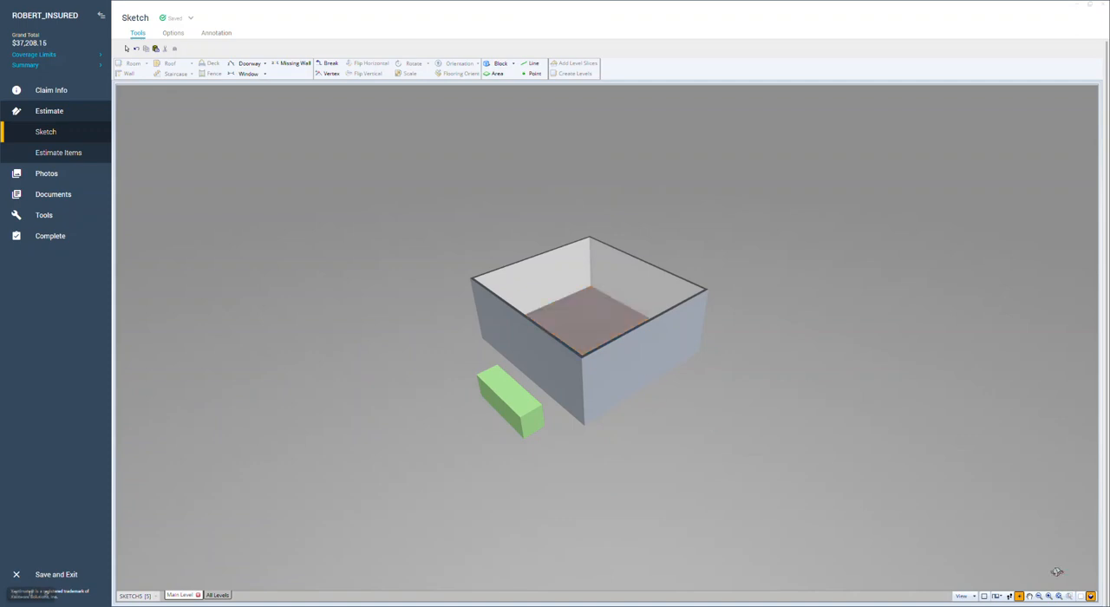
pyautogui.click(1089, 598)
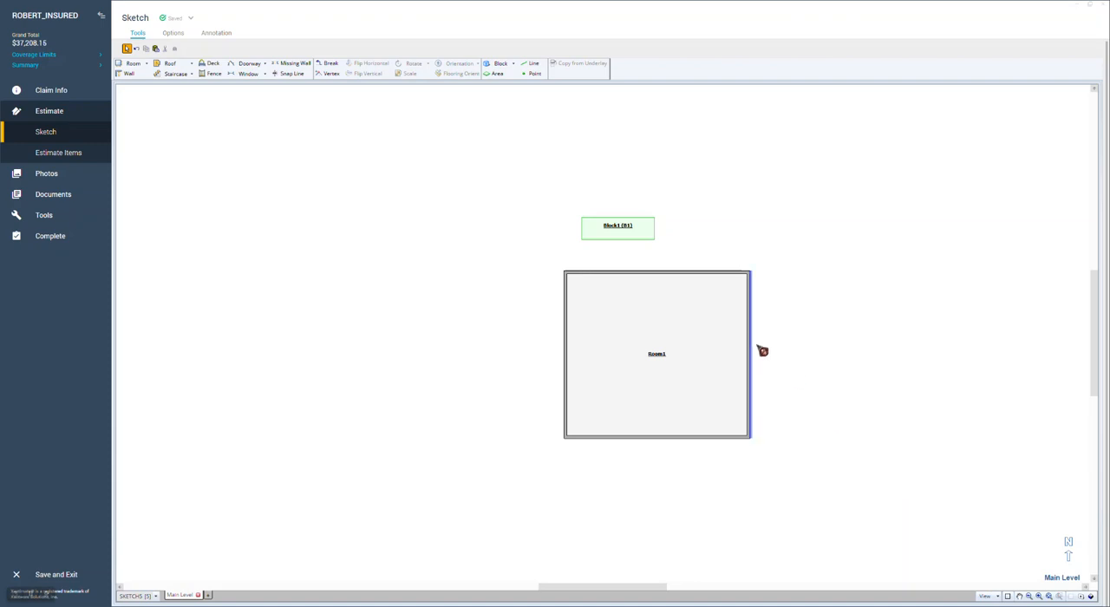
# - Set the block's Remove Floor LF Behind and Remove SF Area Behind properties to Yes
pyautogui.click(638, 233)
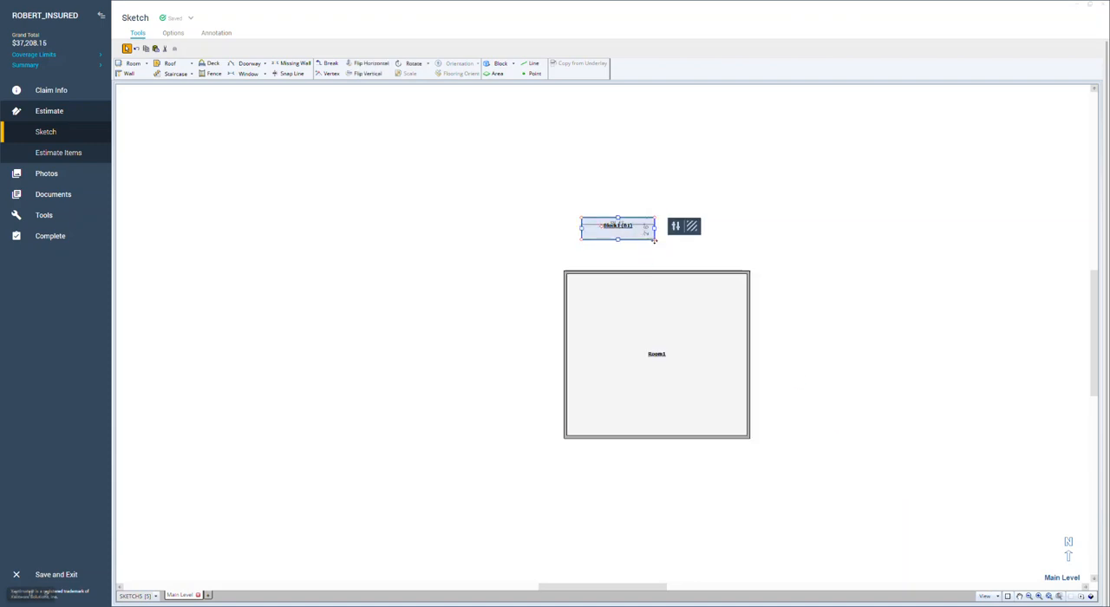
pyautogui.click(675, 226)
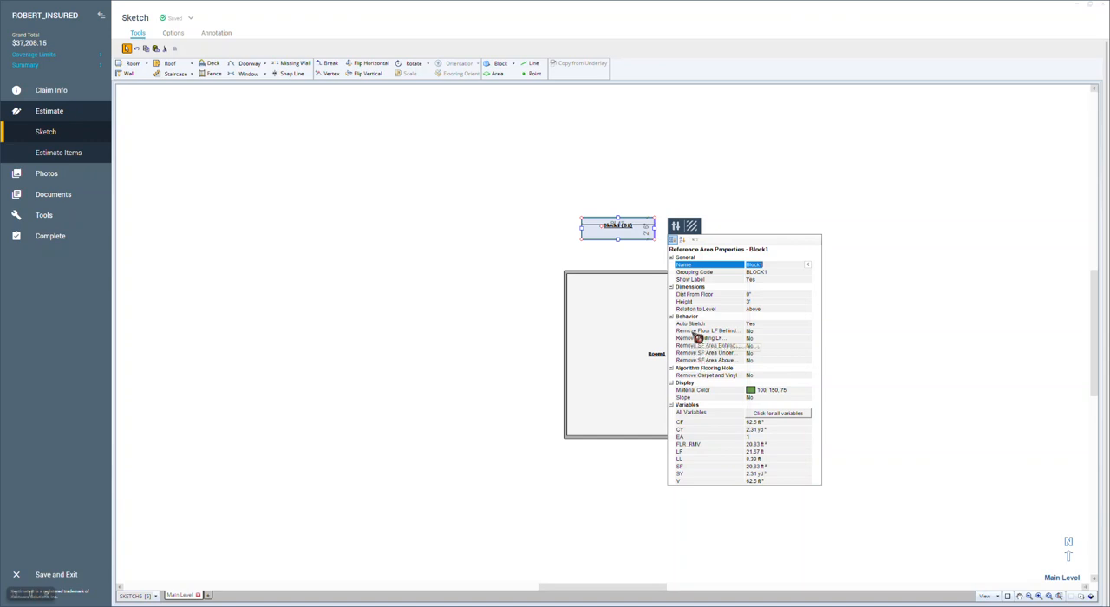
pyautogui.click(750, 330)
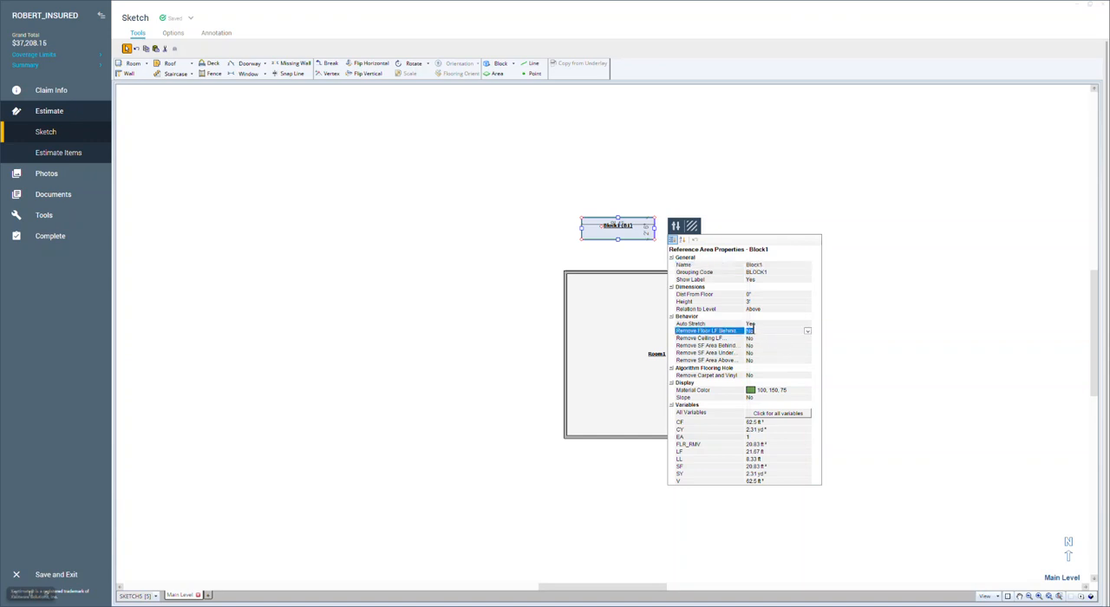
pyautogui.click(807, 331)
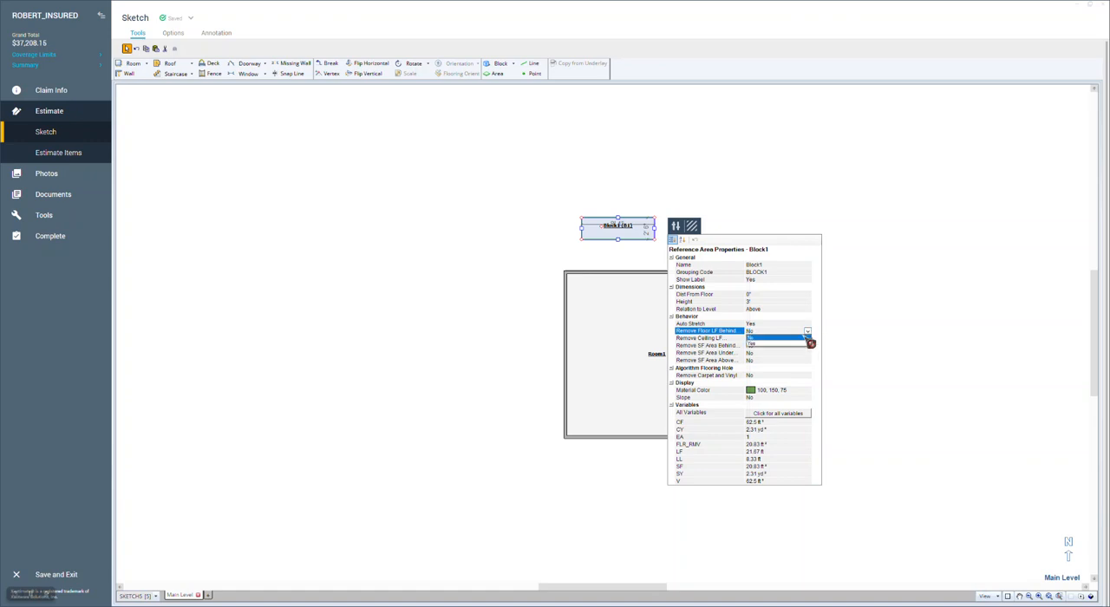
pyautogui.click(784, 343)
pyautogui.click(772, 346)
pyautogui.click(809, 346)
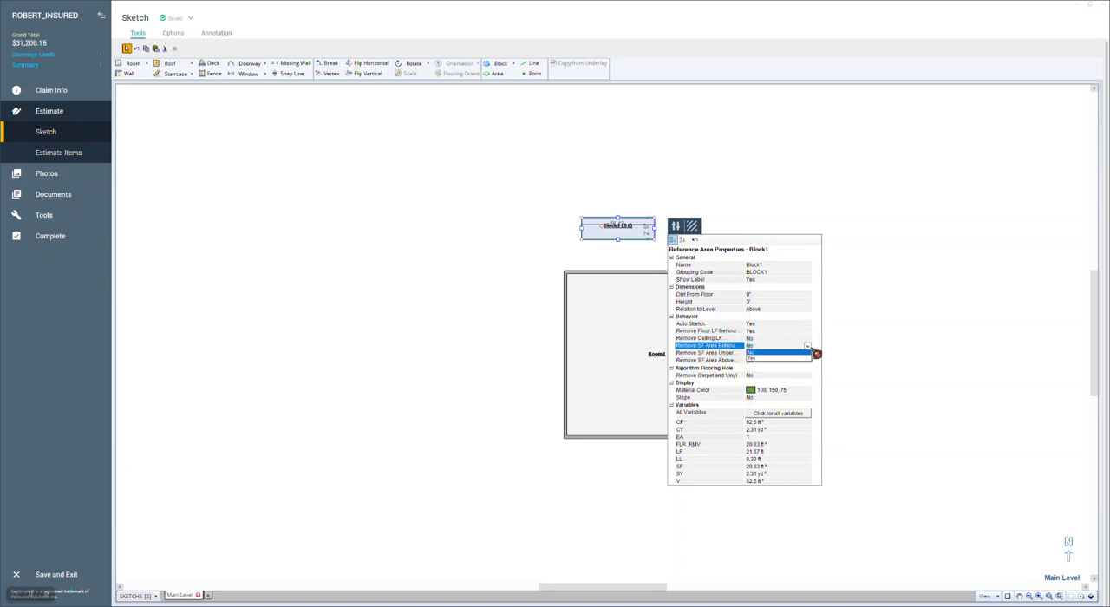
pyautogui.click(762, 359)
pyautogui.click(785, 352)
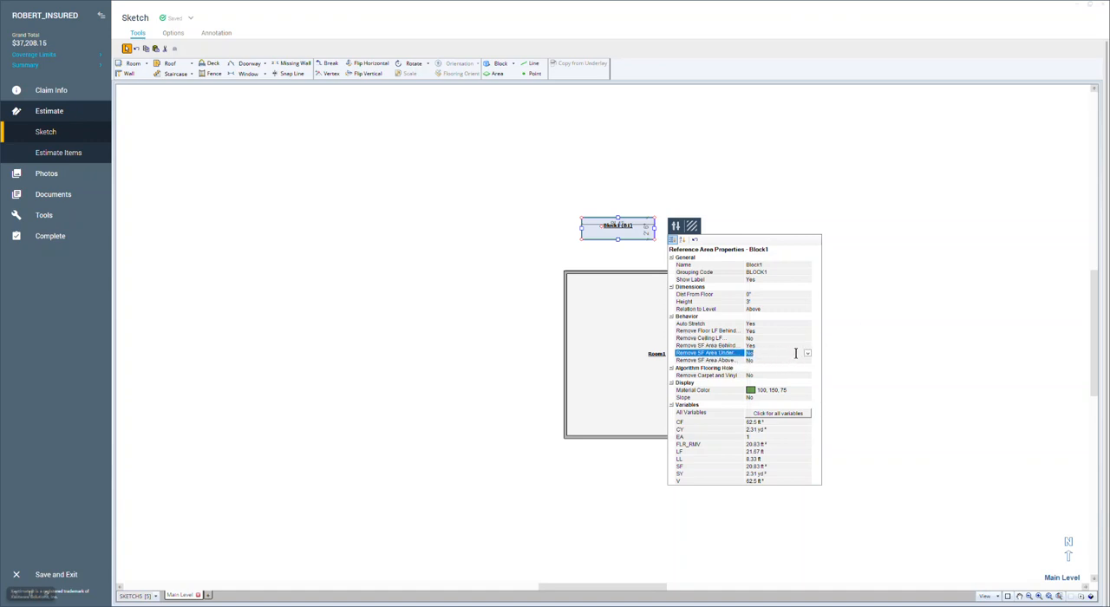
pyautogui.click(810, 355)
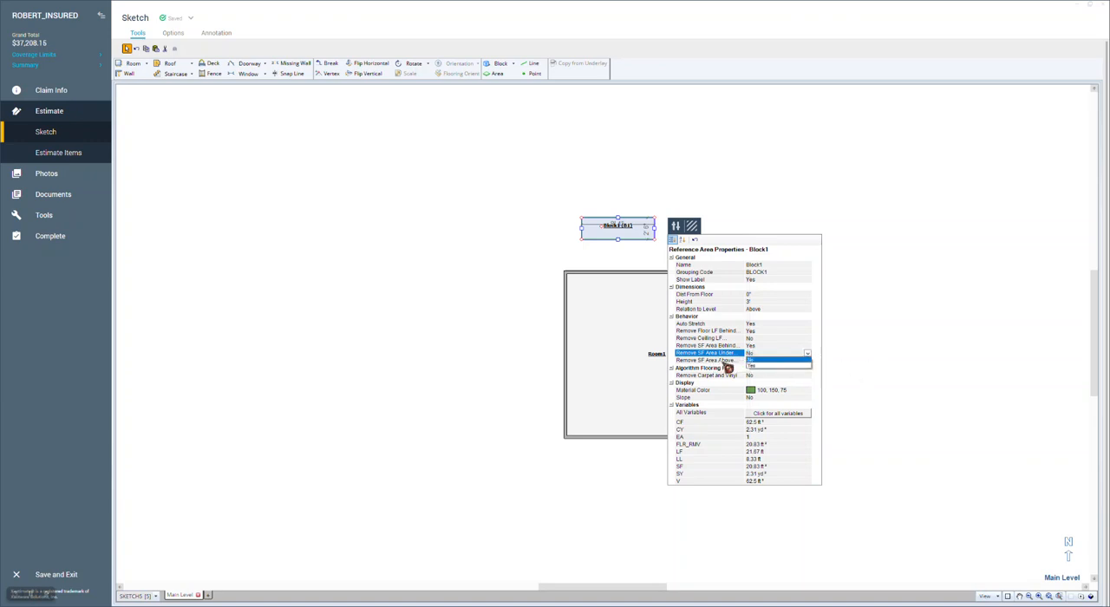
pyautogui.click(858, 344)
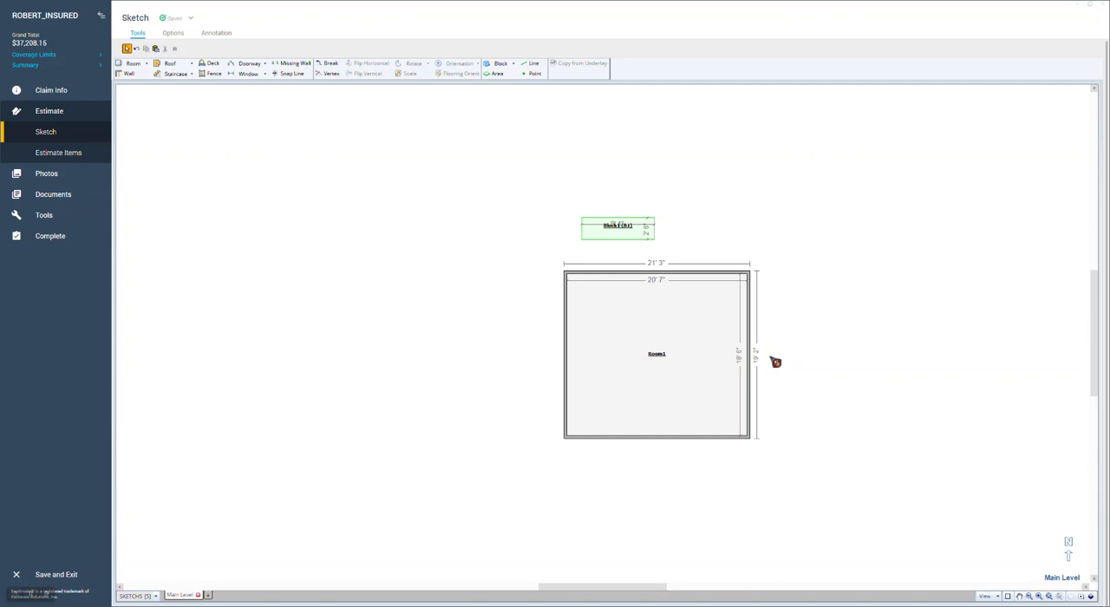
pyautogui.click(616, 228)
pyautogui.click(675, 225)
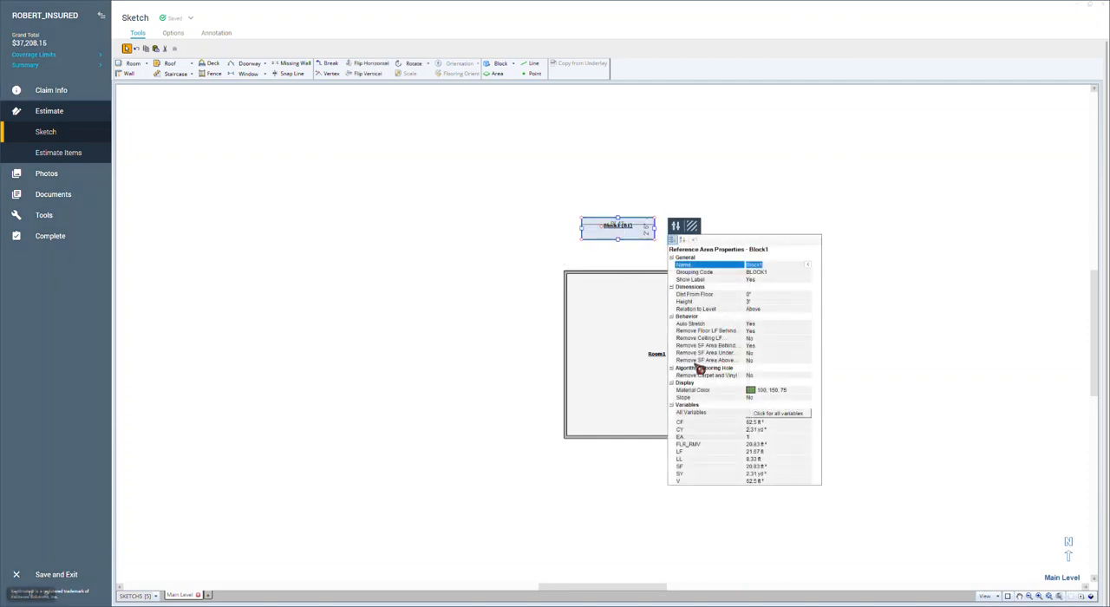
# - Set the block's Remove SF Area Under property to Yes and close its properties
pyautogui.click(787, 353)
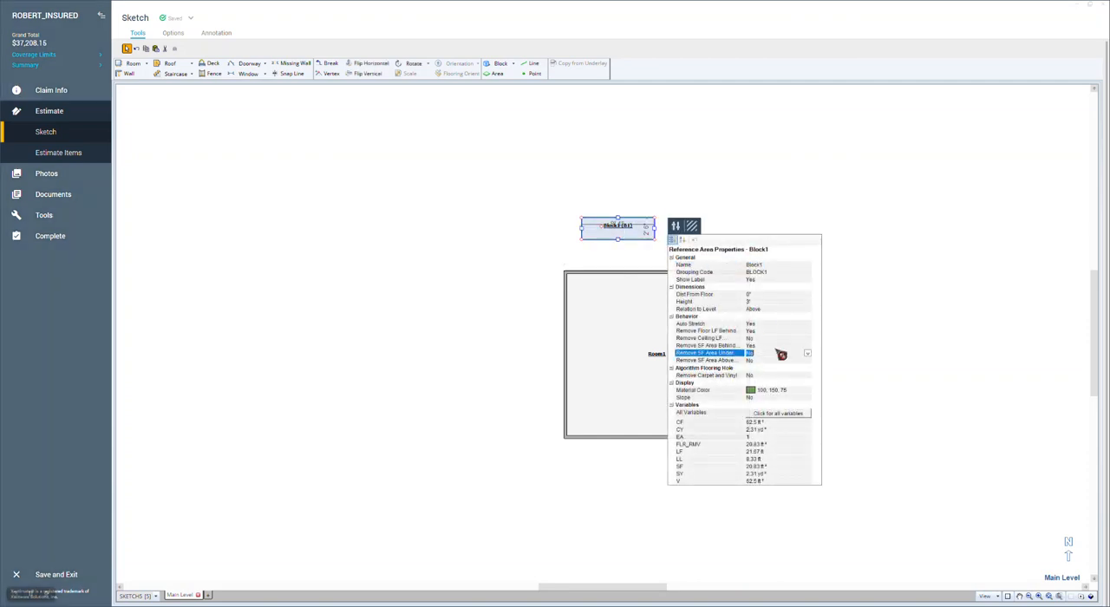
pyautogui.click(807, 354)
pyautogui.click(763, 366)
pyautogui.click(873, 356)
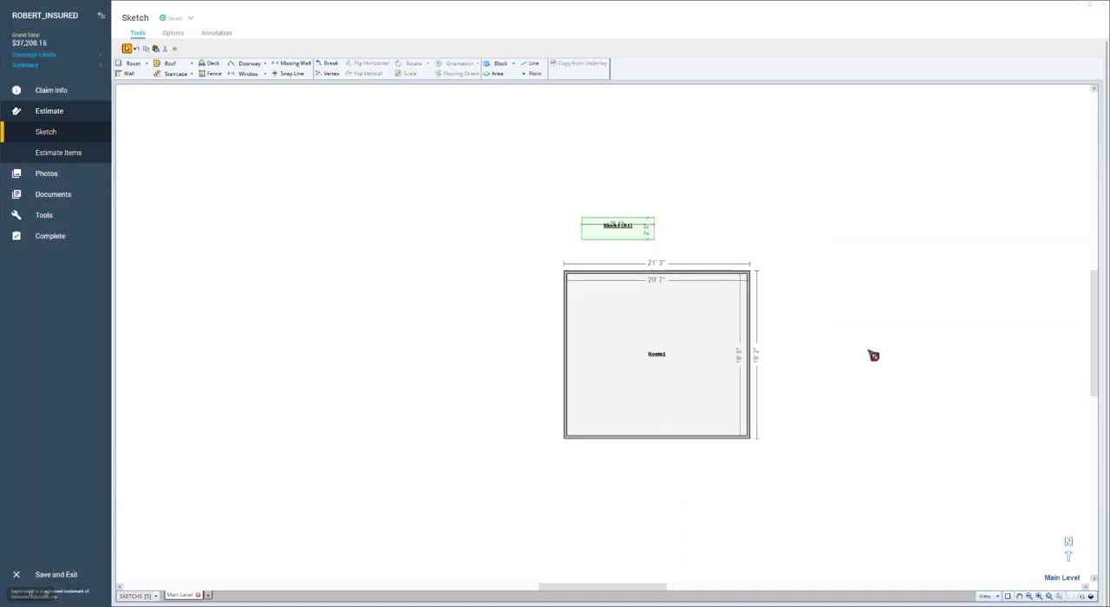
# - Review the room's floor, wall and perimeter variables while the block is still outside the room
pyautogui.click(623, 233)
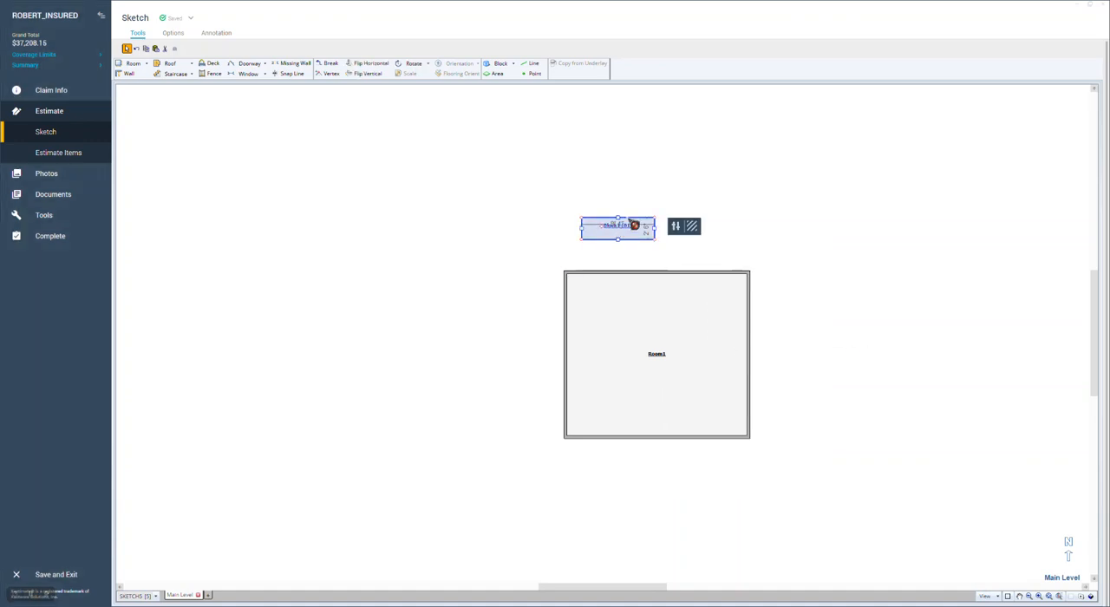
pyautogui.click(664, 364)
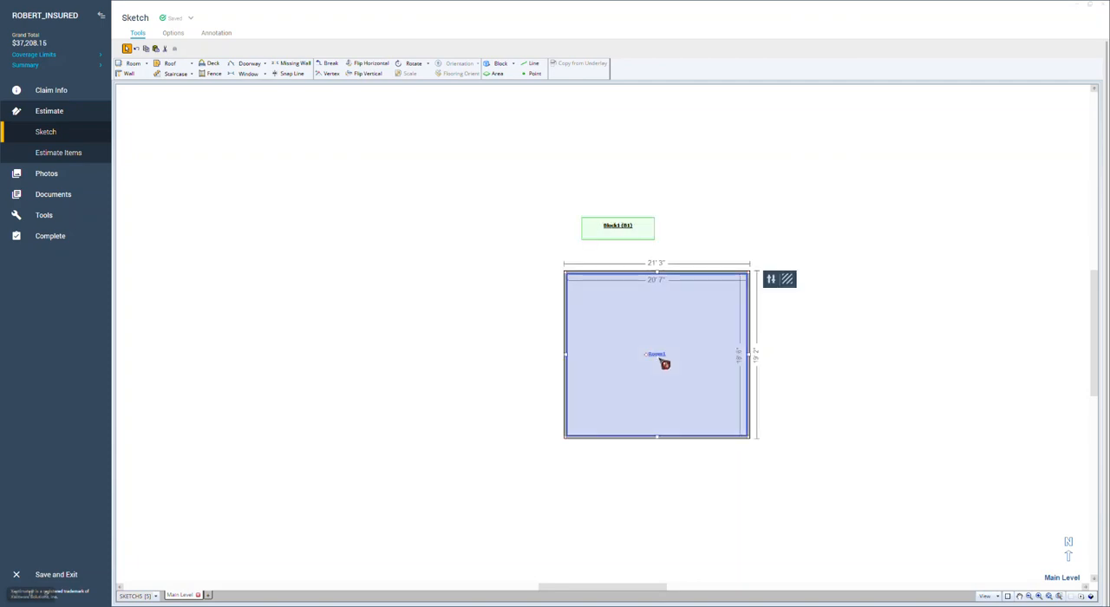
pyautogui.click(772, 282)
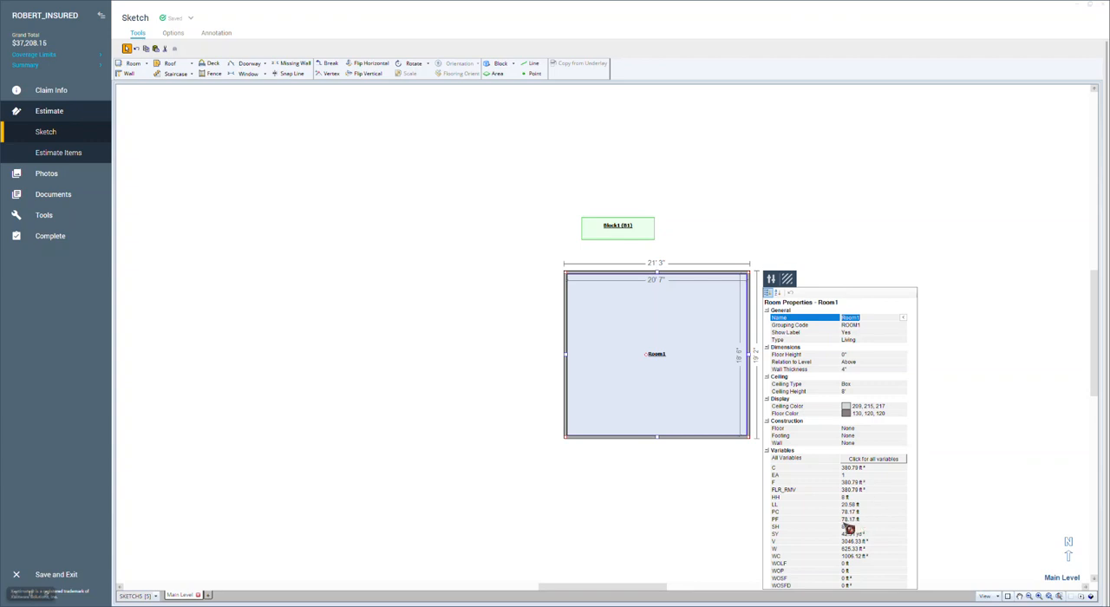
pyautogui.click(842, 266)
# - Move the block into the room's northwest corner and review the room's floor and wall variables
pyautogui.click(631, 230)
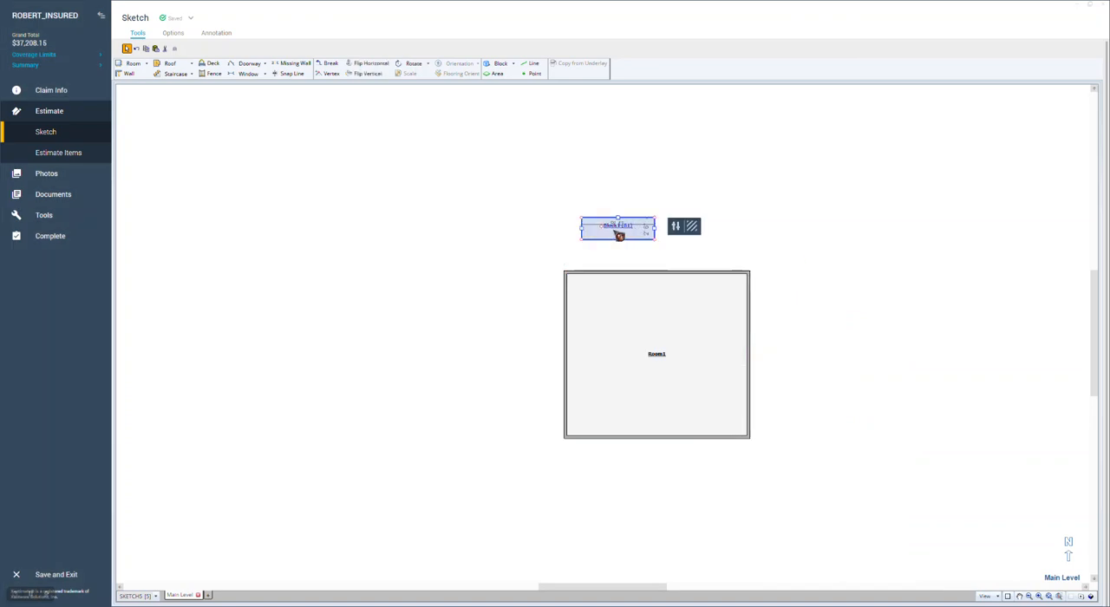
pyautogui.moveTo(599, 225); pyautogui.dragTo(589, 290)
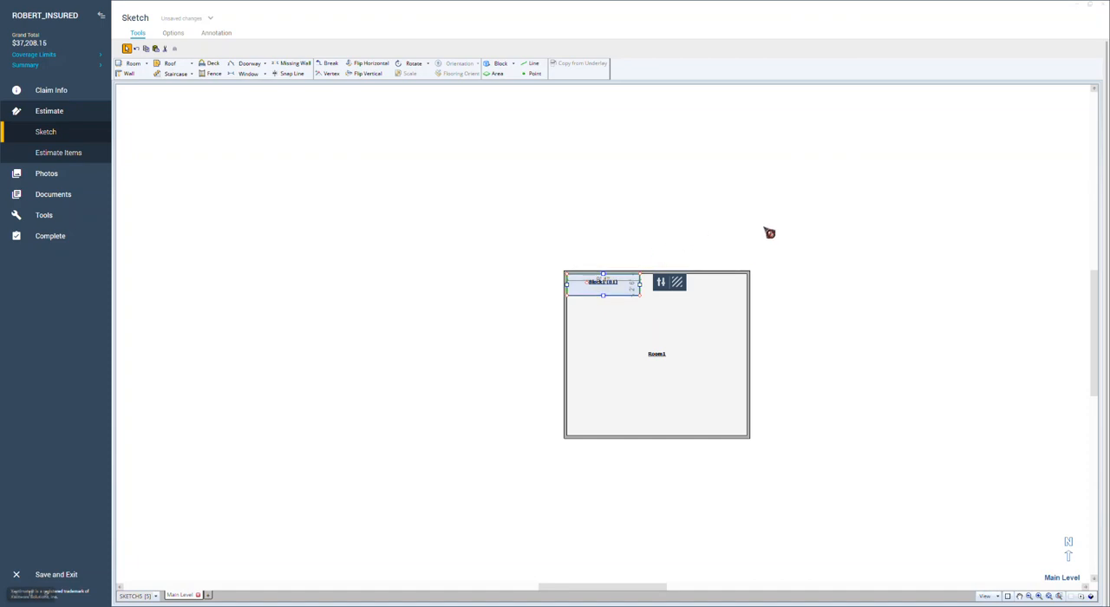
pyautogui.click(665, 362)
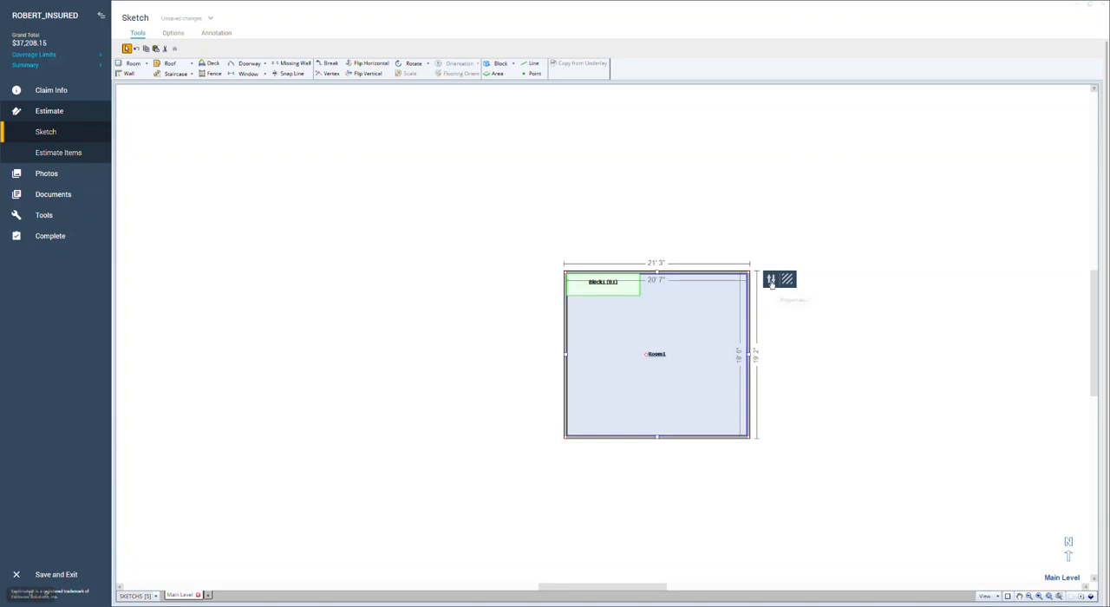
pyautogui.click(771, 278)
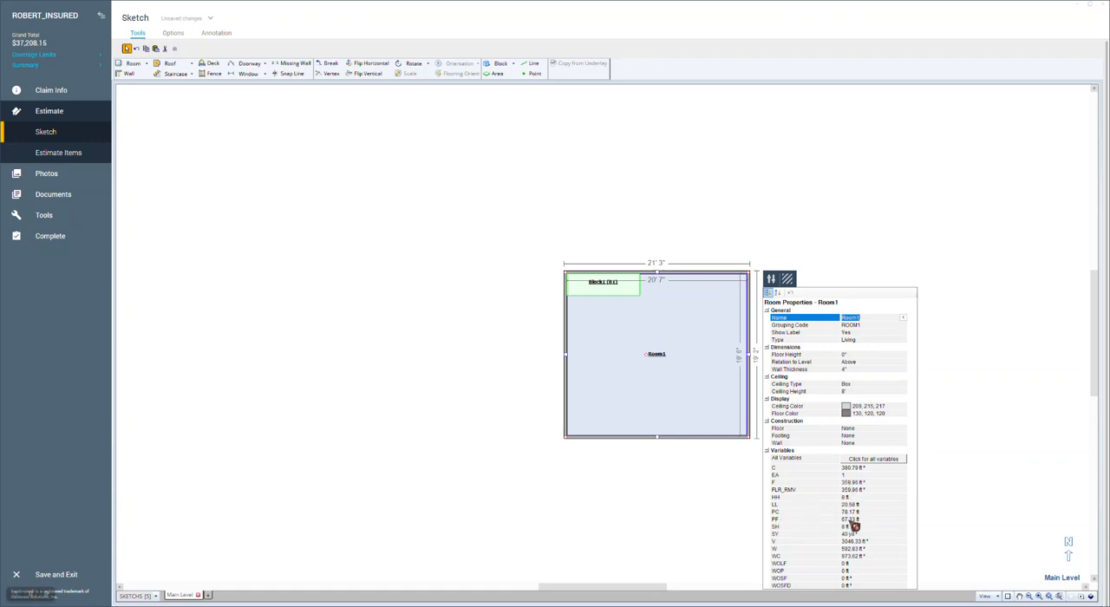
pyautogui.click(792, 217)
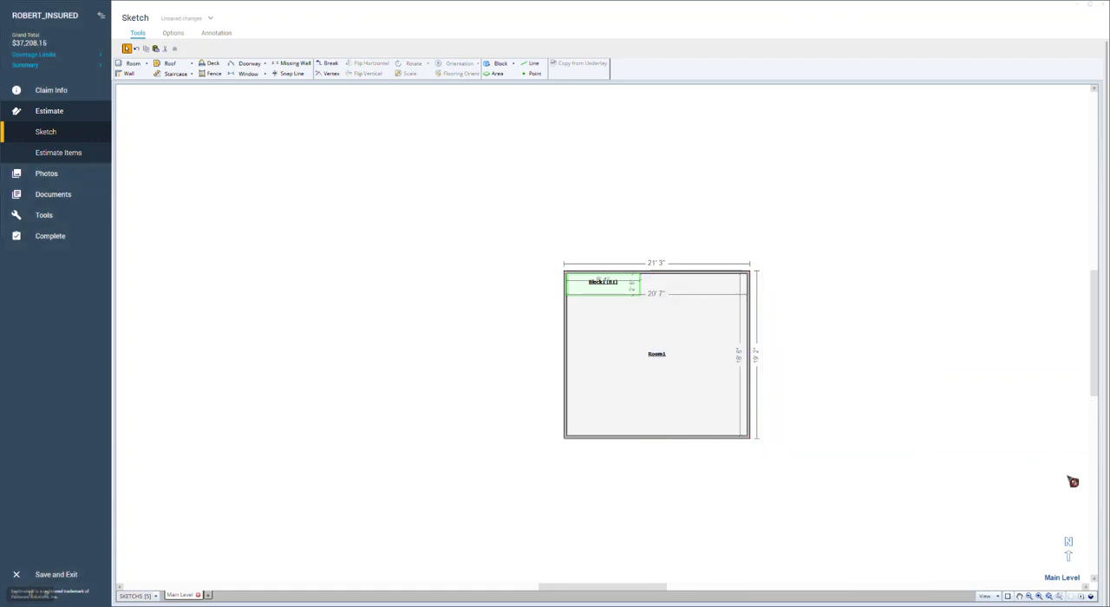
# - Examine the block against the room's corner walls in 3D, and return to the plan view
pyautogui.click(1091, 597)
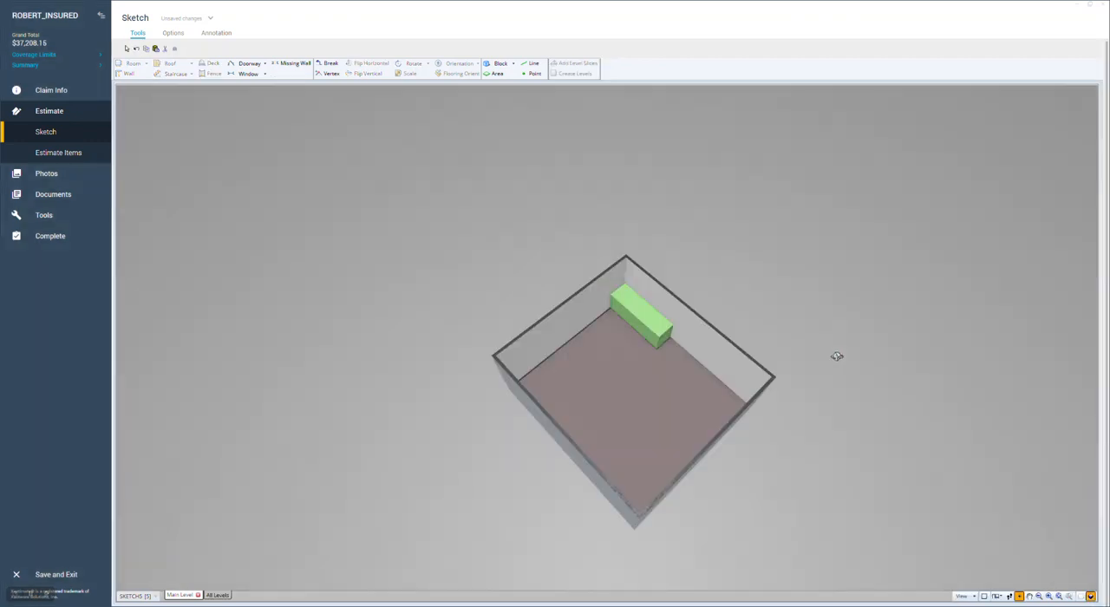
pyautogui.moveTo(836, 355); pyautogui.dragTo(895, 313)
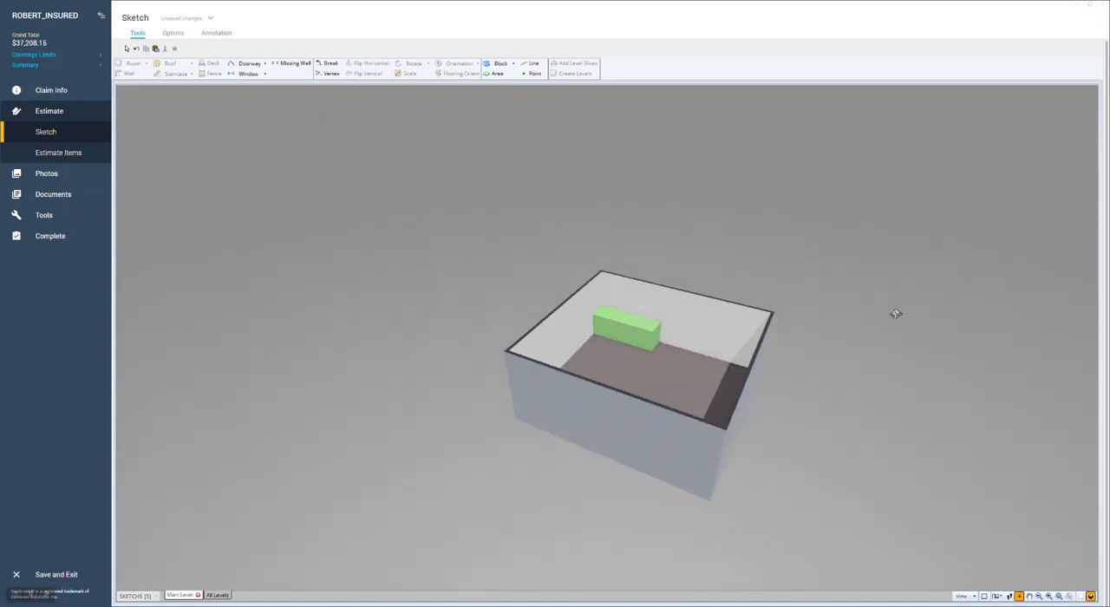
pyautogui.click(1089, 596)
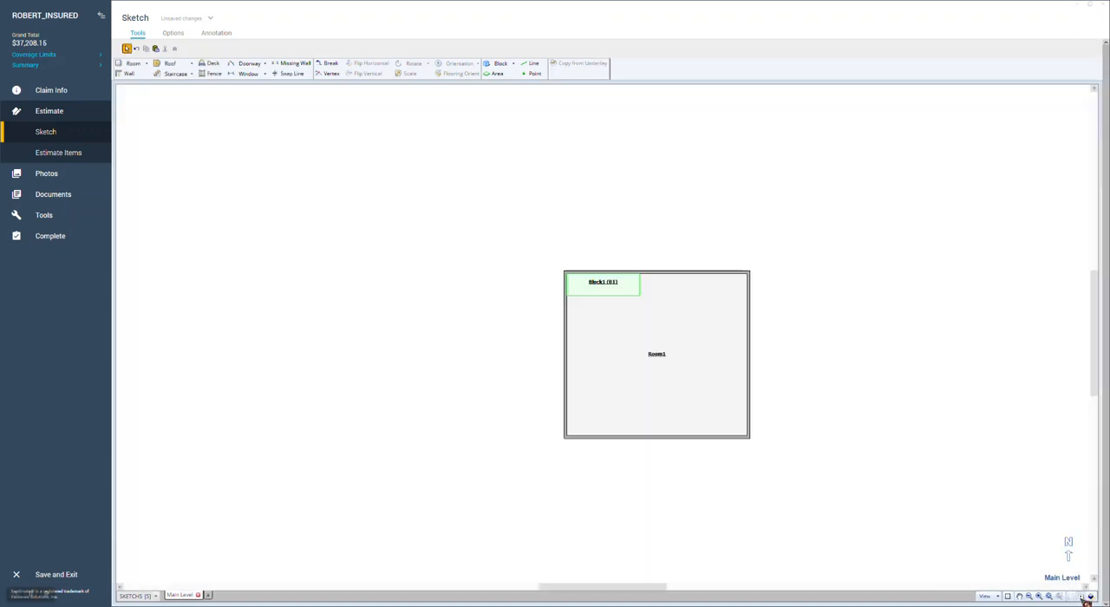
# - Break the block's south edge and stretch its west part southward into an L-shape with a leg about 8' 11" long and 2' 4" wide
pyautogui.click(610, 287)
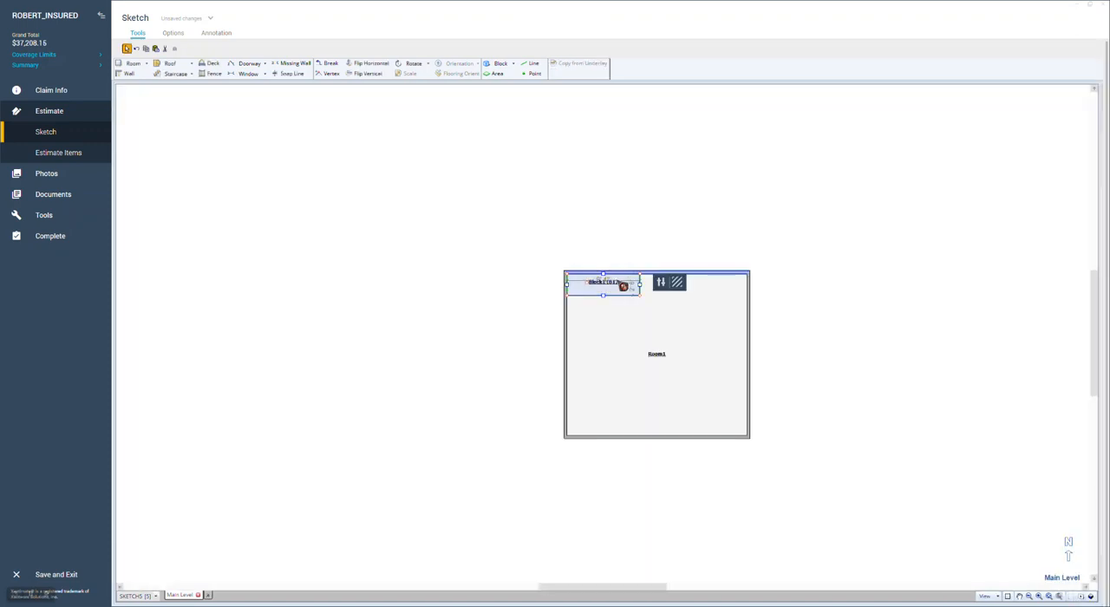
pyautogui.scroll(3, 623, 286)
pyautogui.click(679, 294)
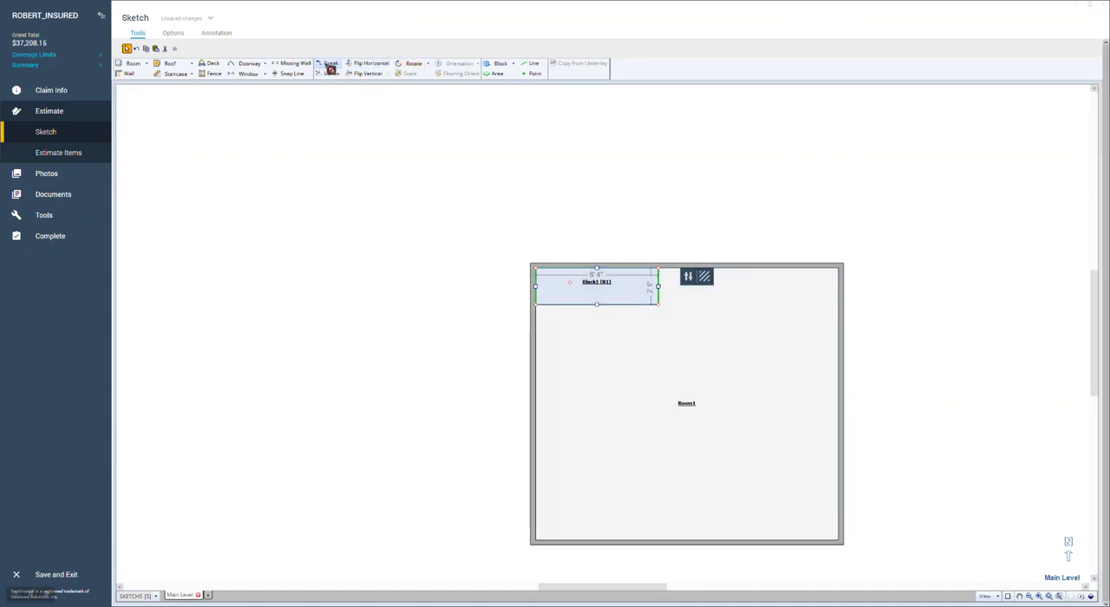
pyautogui.click(329, 66)
pyautogui.click(570, 305)
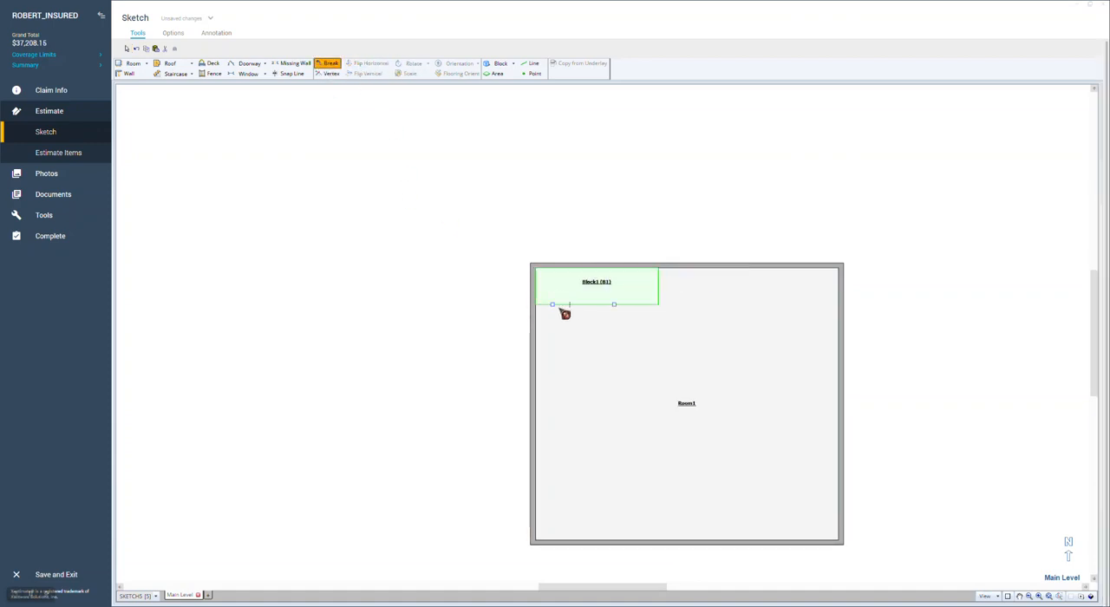
pyautogui.moveTo(552, 305); pyautogui.dragTo(551, 398)
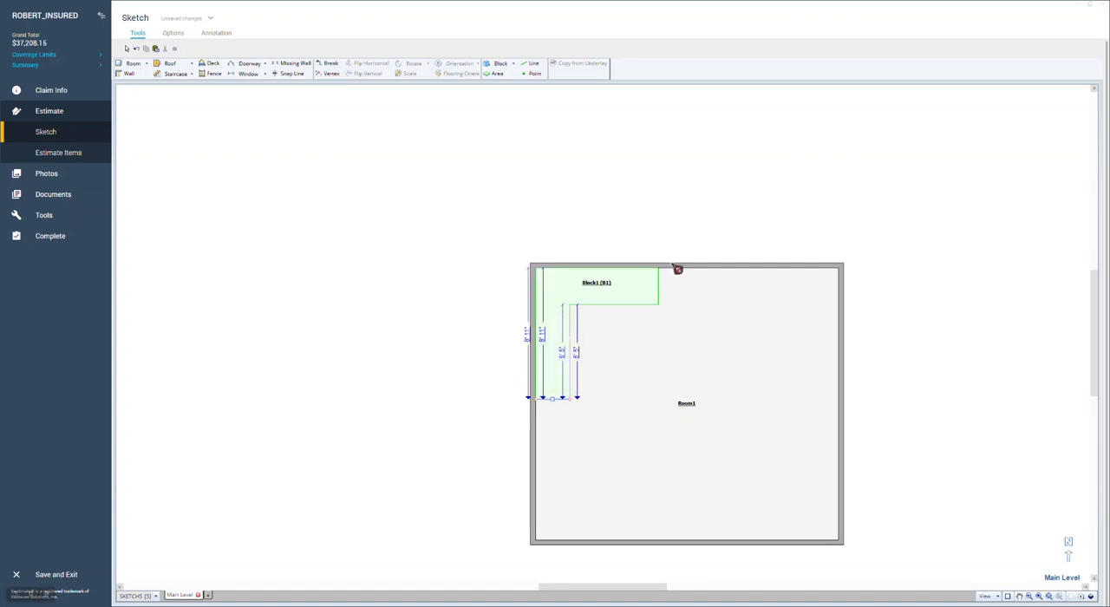
# - Copy the L-shaped block and paste the duplicate outside the room to the northeast
pyautogui.click(609, 290)
pyautogui.click(604, 286)
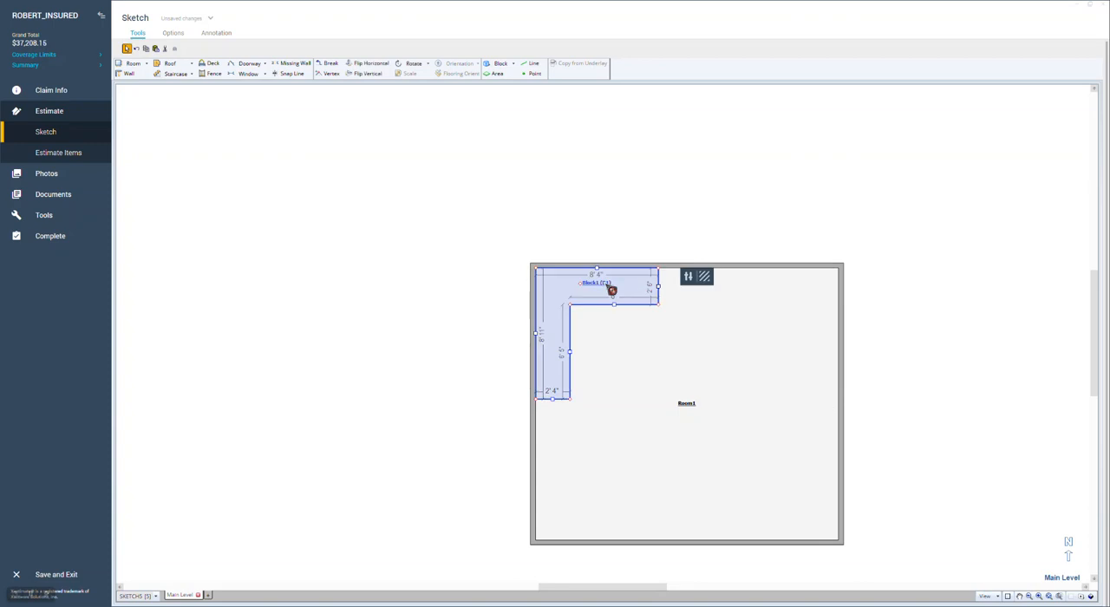
pyautogui.hotkey('ctrl', 'c')
pyautogui.hotkey('ctrl', 'v')
pyautogui.click(866, 162)
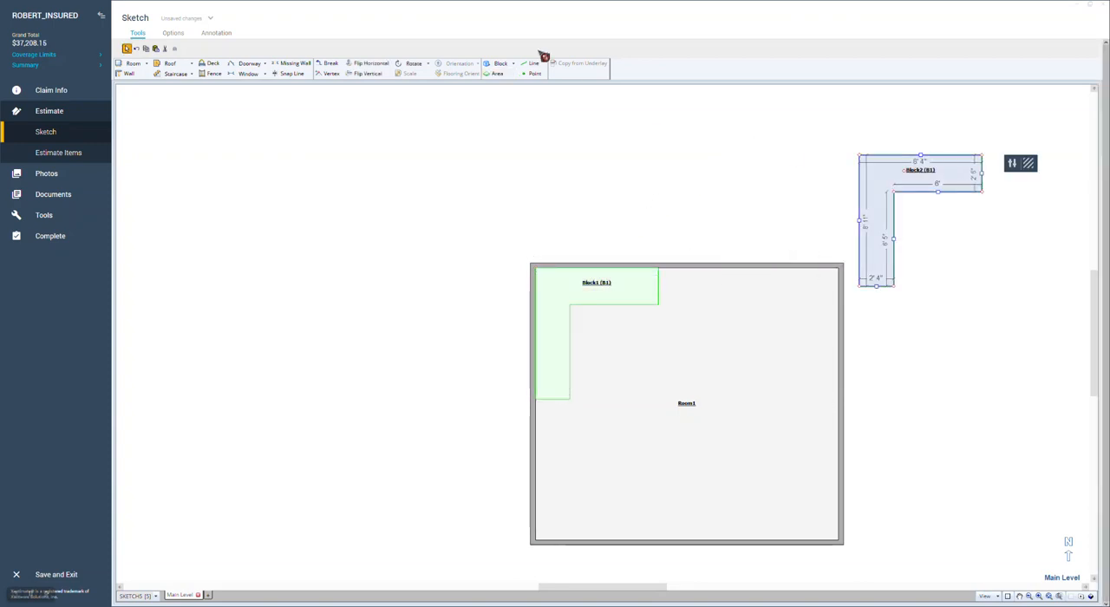
# - Rotate the duplicate block a quarter turn clockwise and move it into the room's northeast corner
pyautogui.click(409, 67)
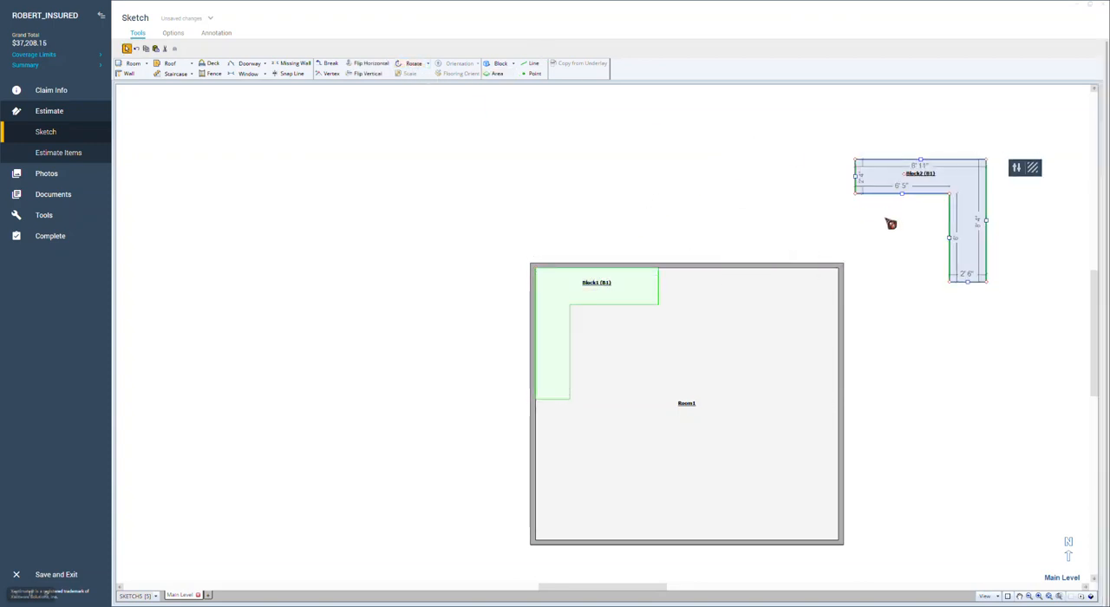
pyautogui.click(914, 179)
pyautogui.moveTo(902, 174); pyautogui.dragTo(750, 288)
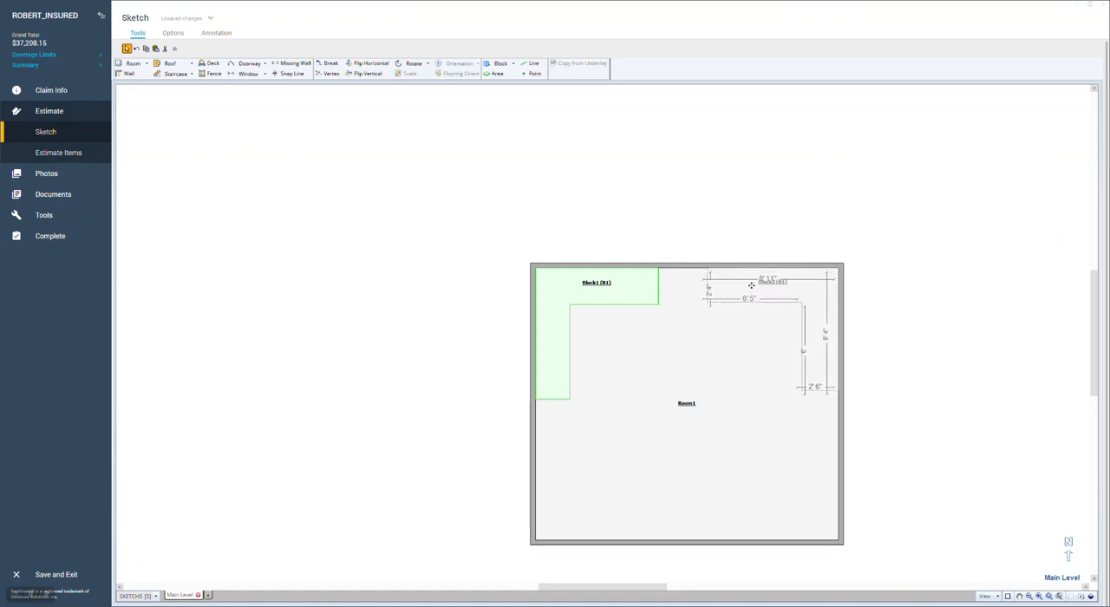
pyautogui.click(919, 217)
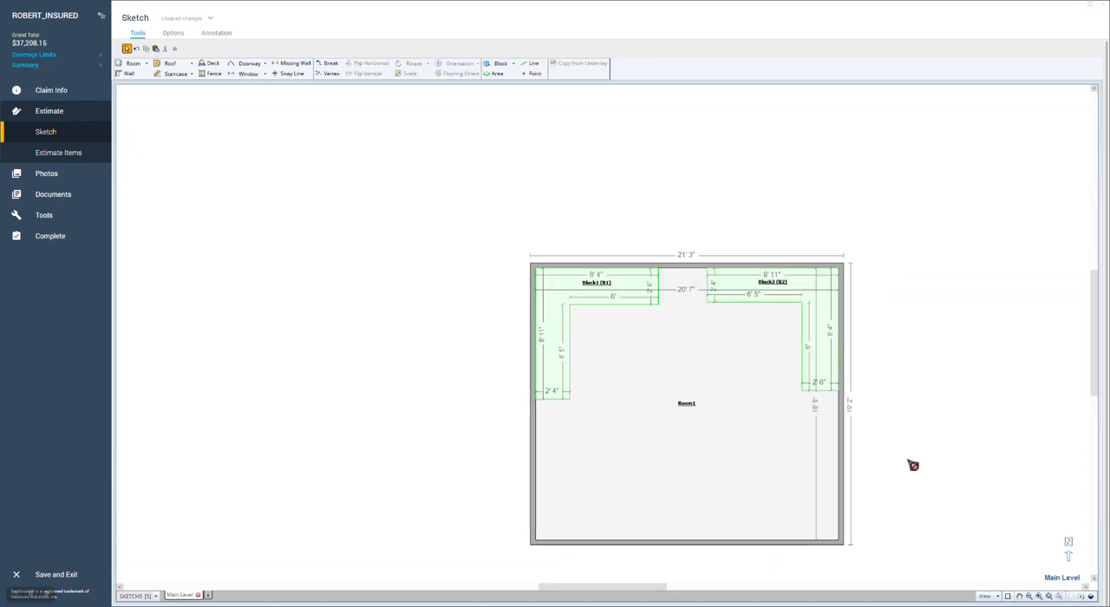
# - Review the room's floor, wall and perimeter variables with both L-shaped blocks in place
pyautogui.click(794, 367)
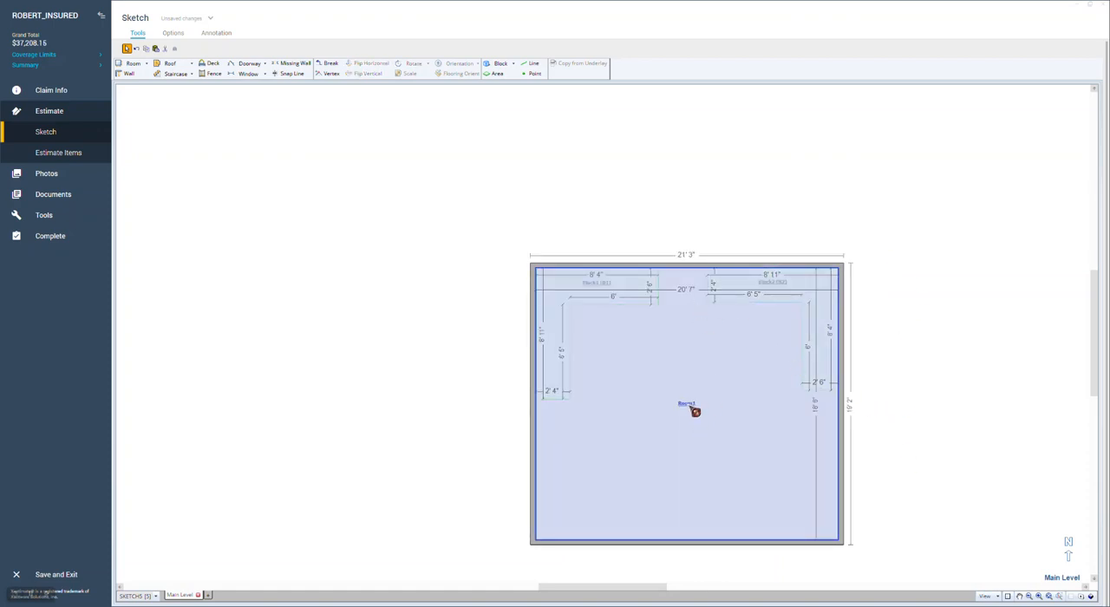
pyautogui.click(701, 413)
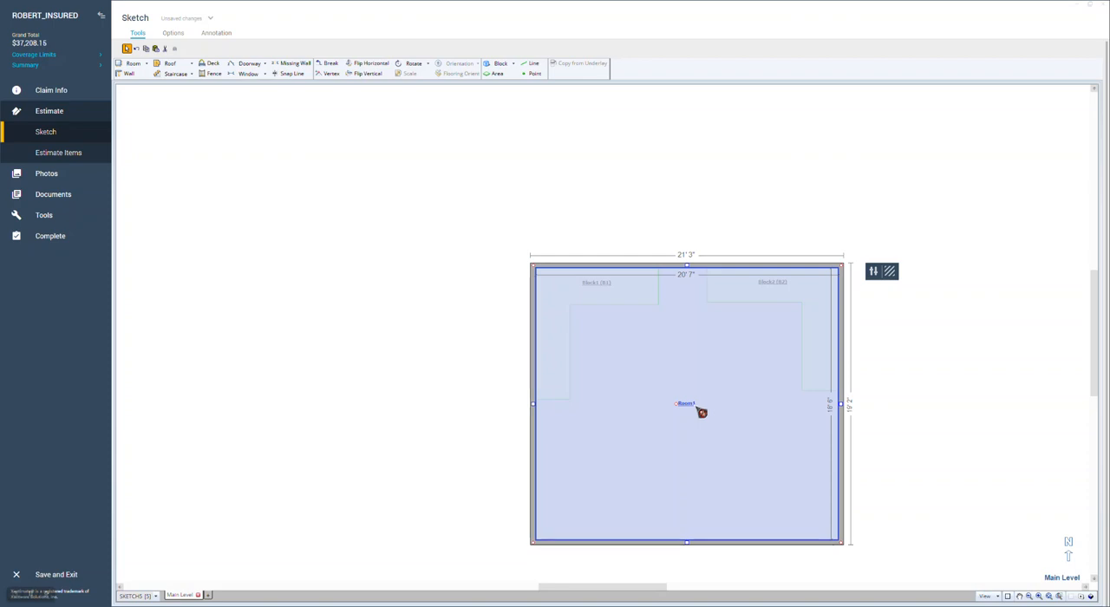
pyautogui.click(873, 271)
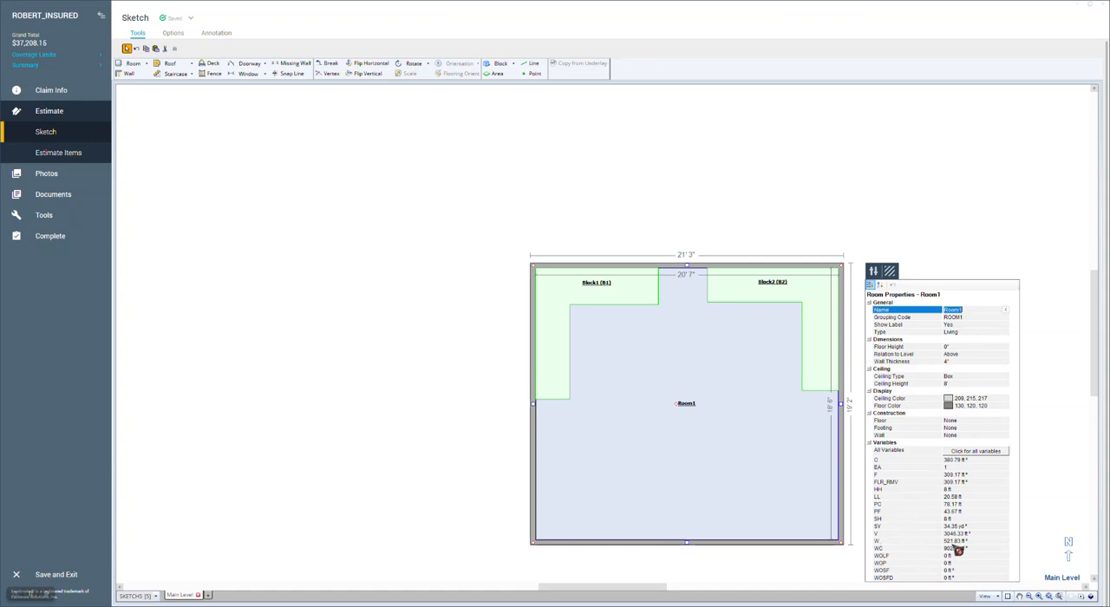
pyautogui.click(653, 206)
# - Move both L-shaped blocks together out of the room to the northwest and check the room's variables without them
pyautogui.click(586, 287)
pyautogui.keyDown('ctrl'); pyautogui.click(792, 293); pyautogui.keyUp('ctrl')
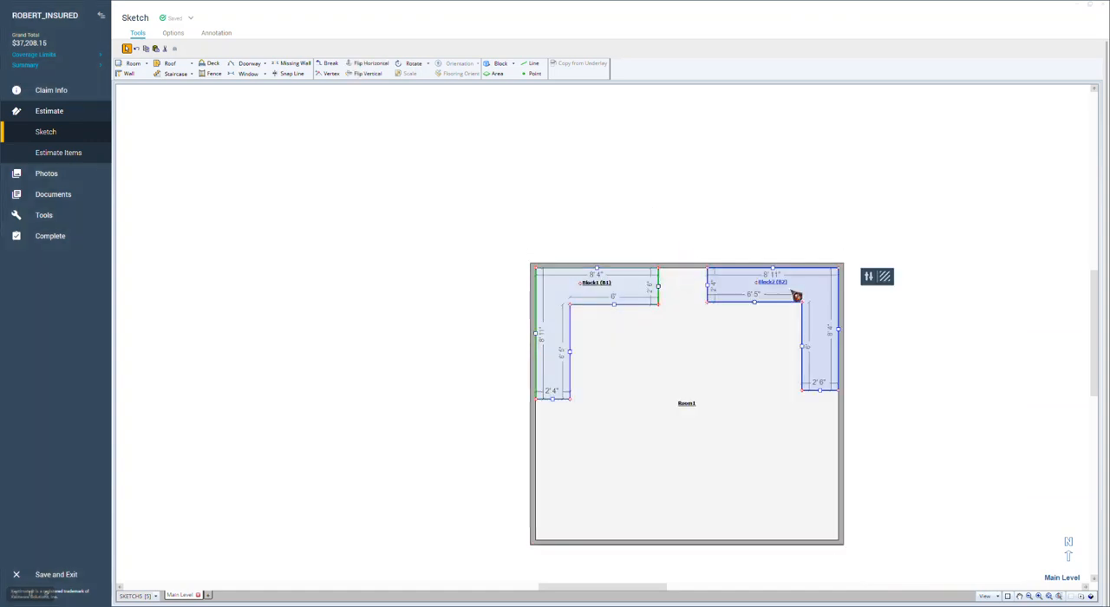
pyautogui.click(619, 293)
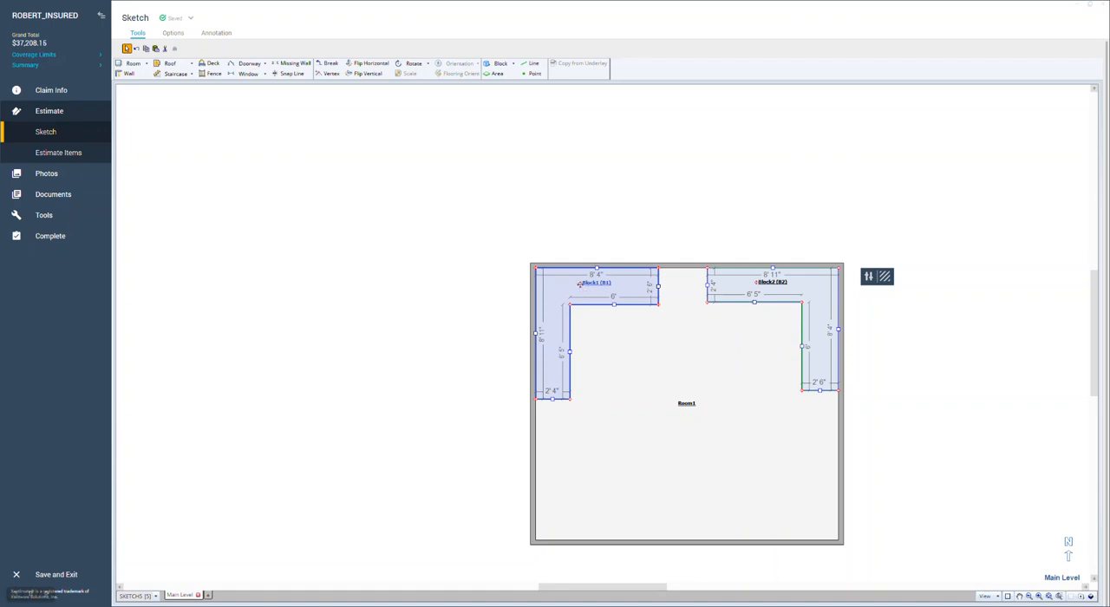
pyautogui.moveTo(579, 284); pyautogui.dragTo(289, 146)
pyautogui.click(735, 423)
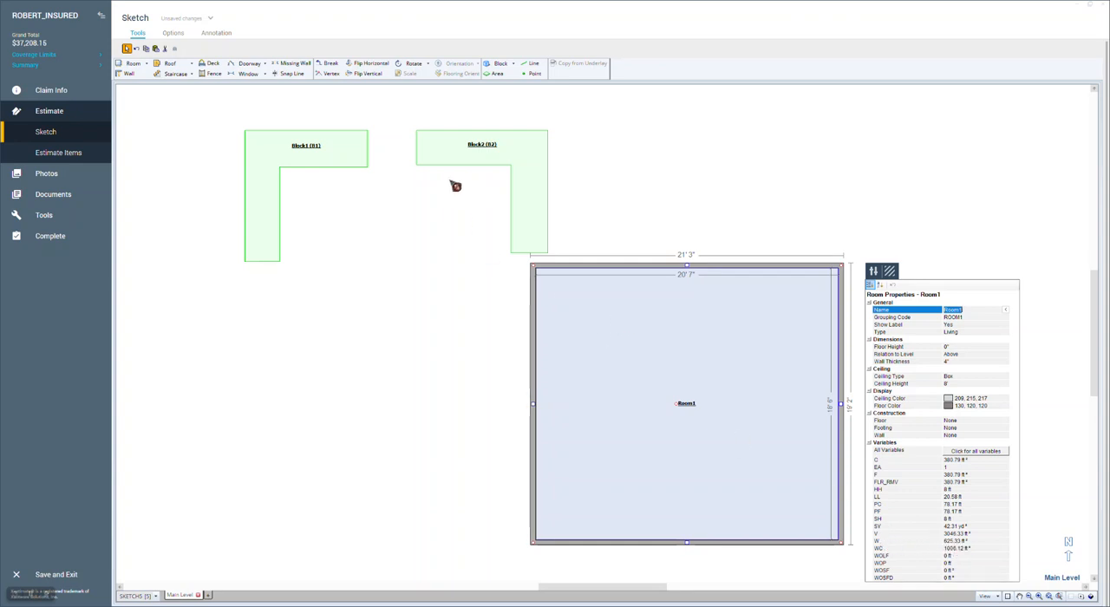
# - Undo the move that took both L-shaped blocks out of the room
pyautogui.click(602, 153)
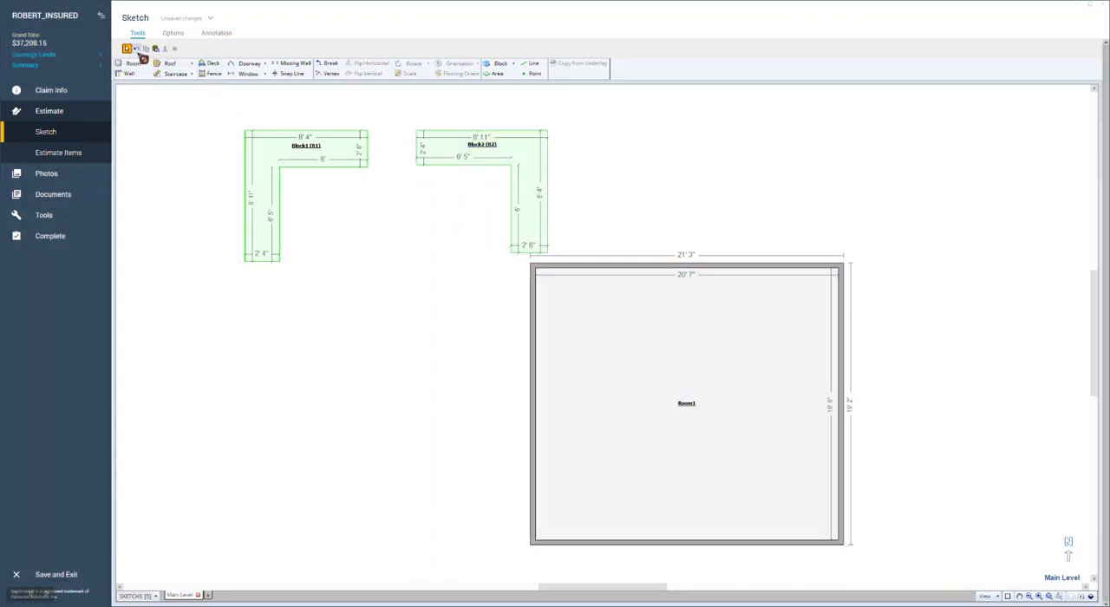
pyautogui.click(138, 50)
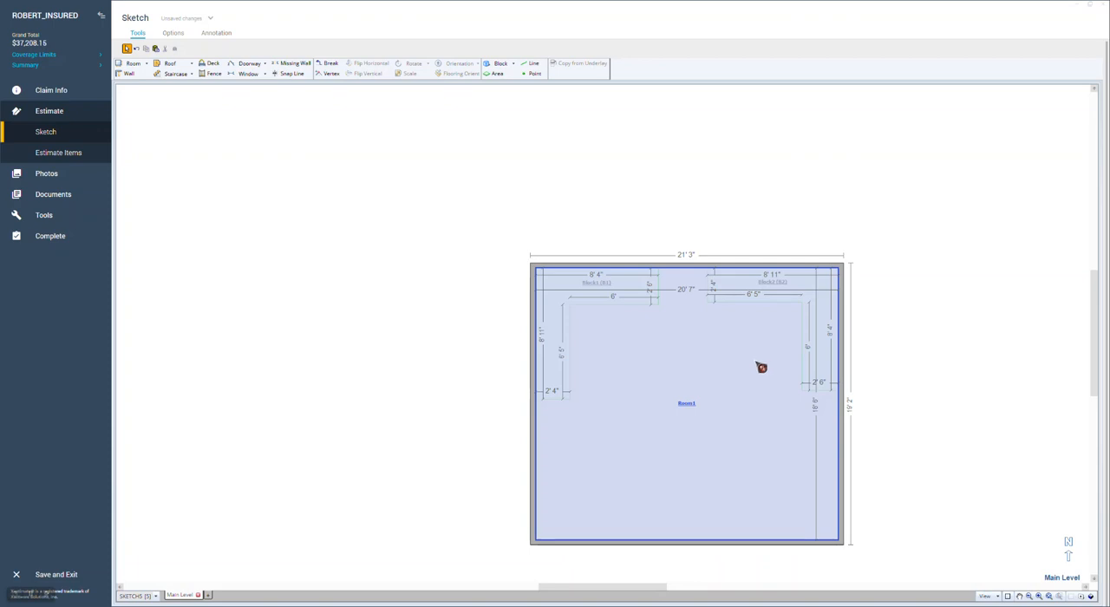
pyautogui.click(759, 365)
pyautogui.click(634, 200)
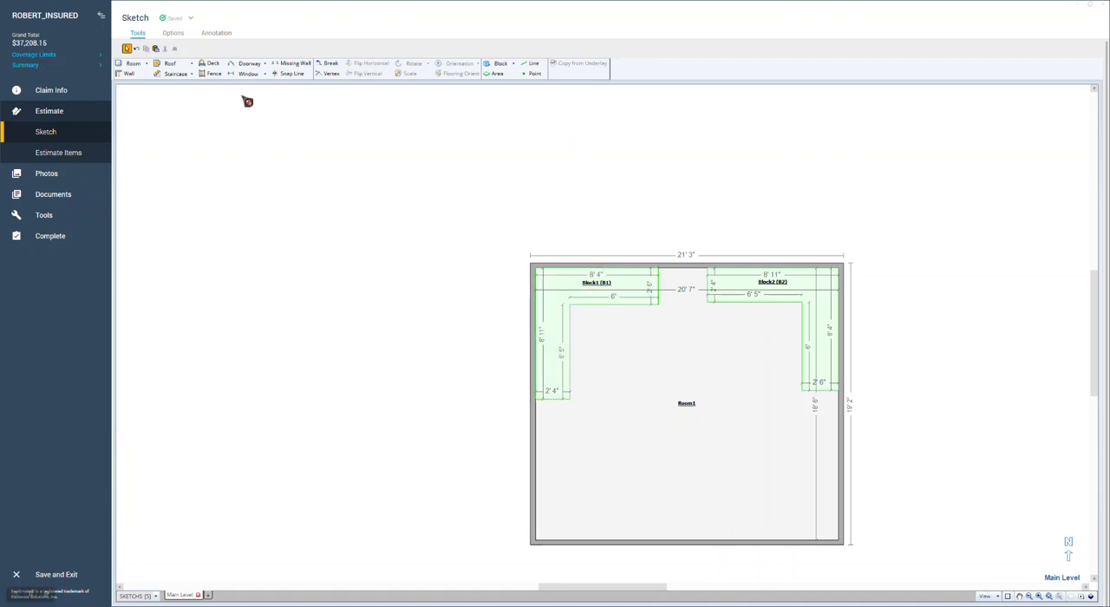
# - Draw a rectangular block about 5' 11" wide and 2' 4" deep north of the room
pyautogui.click(501, 66)
pyautogui.moveTo(542, 172); pyautogui.dragTo(631, 210)
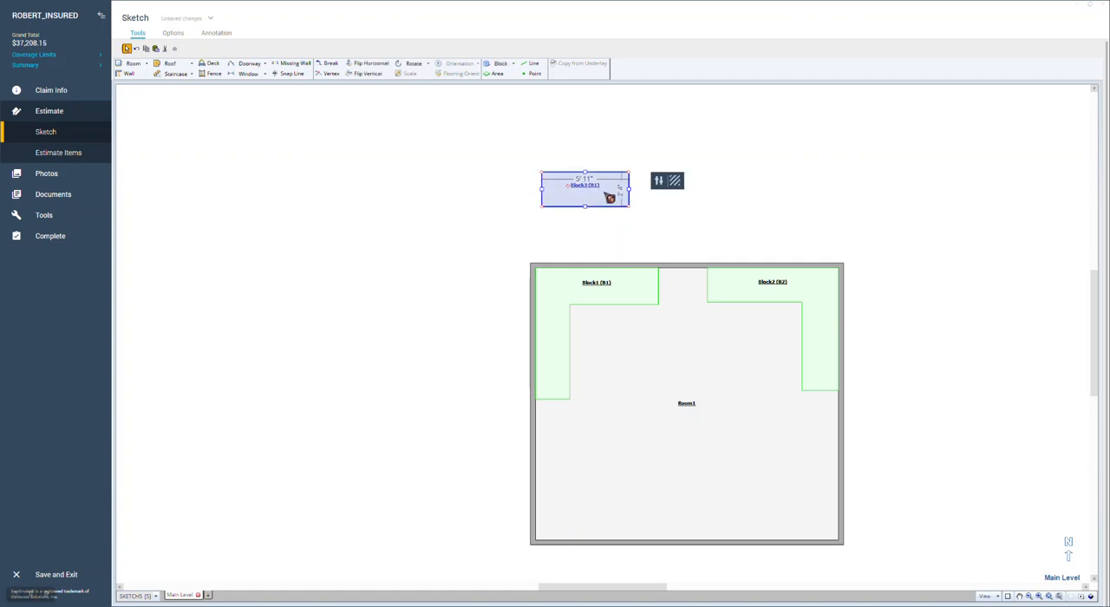
pyautogui.click(667, 191)
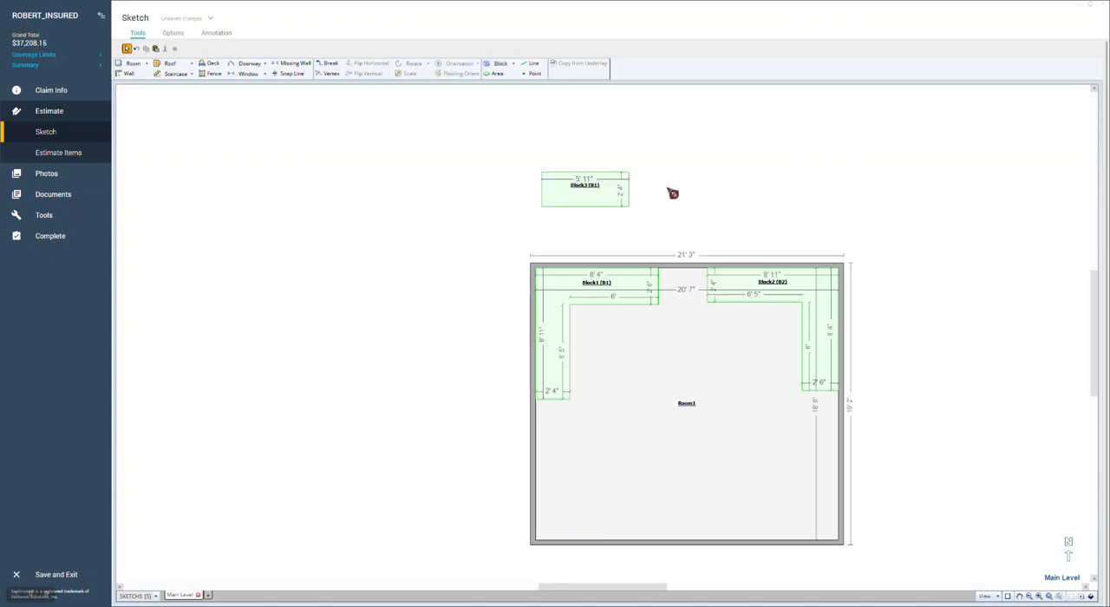
# - Set the new rectangular block's Remove SF Area Behind behavior to Yes
pyautogui.click(619, 198)
pyautogui.click(659, 182)
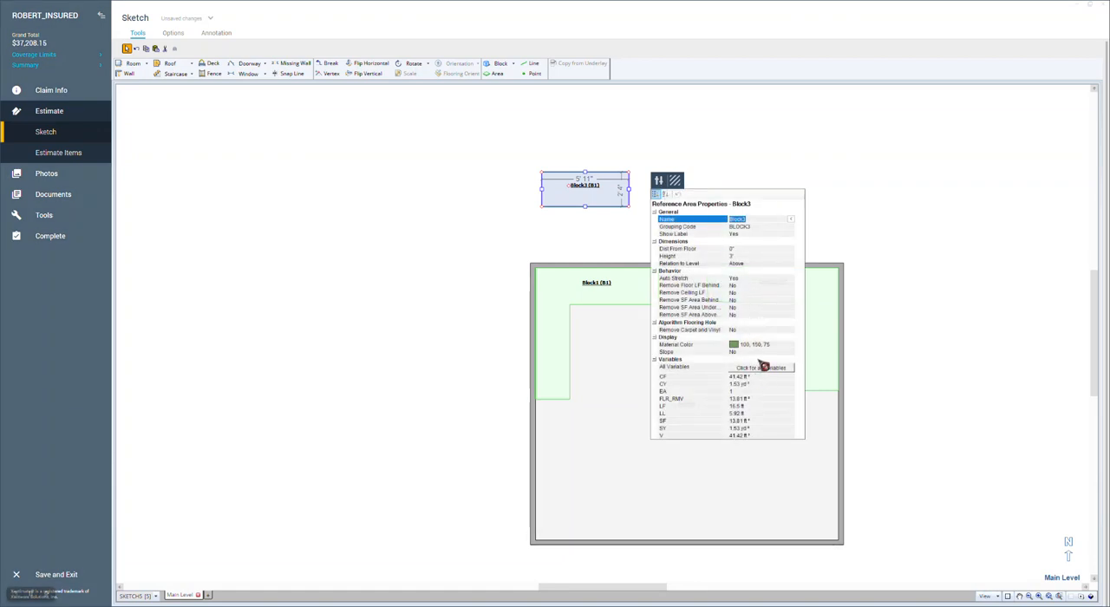
pyautogui.click(744, 299)
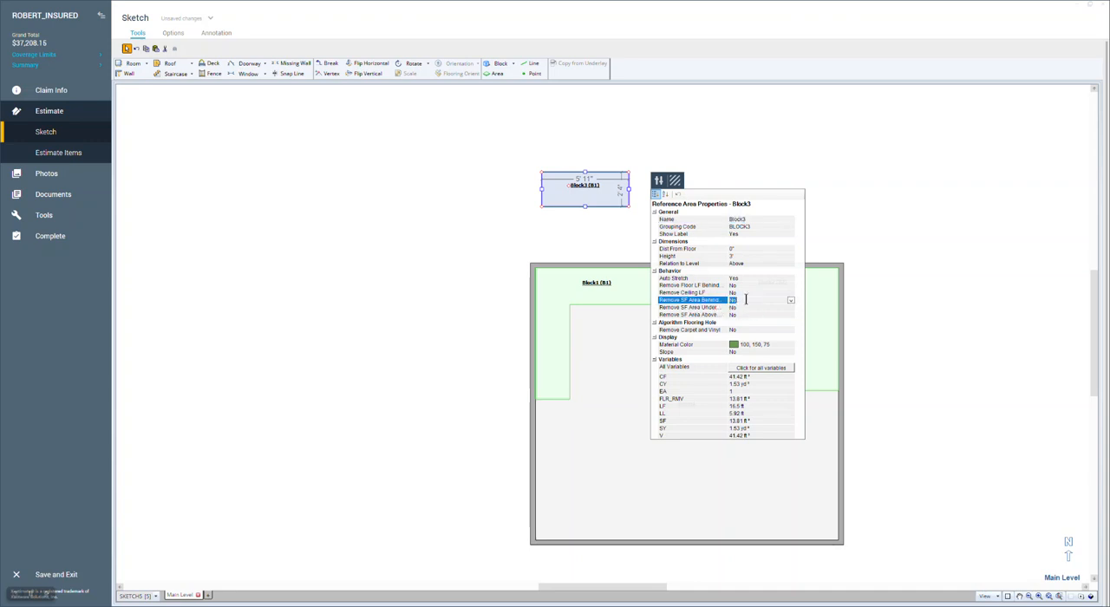
pyautogui.click(791, 301)
pyautogui.click(753, 314)
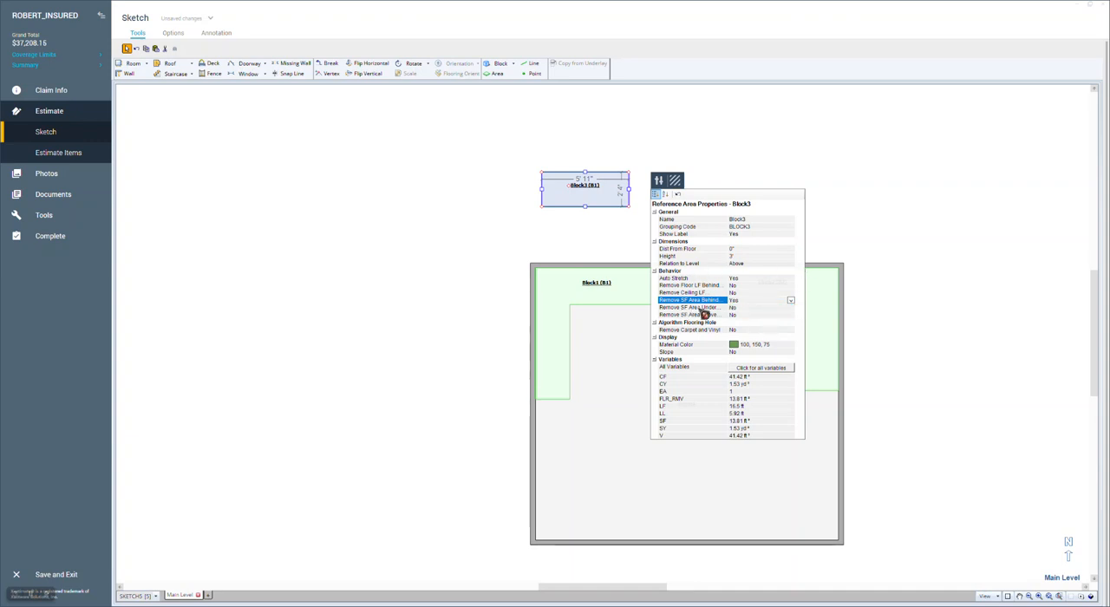
pyautogui.click(929, 205)
pyautogui.click(929, 205)
# - Move the rectangular block into the room's southwest corner and check its placement in 3D
pyautogui.click(584, 194)
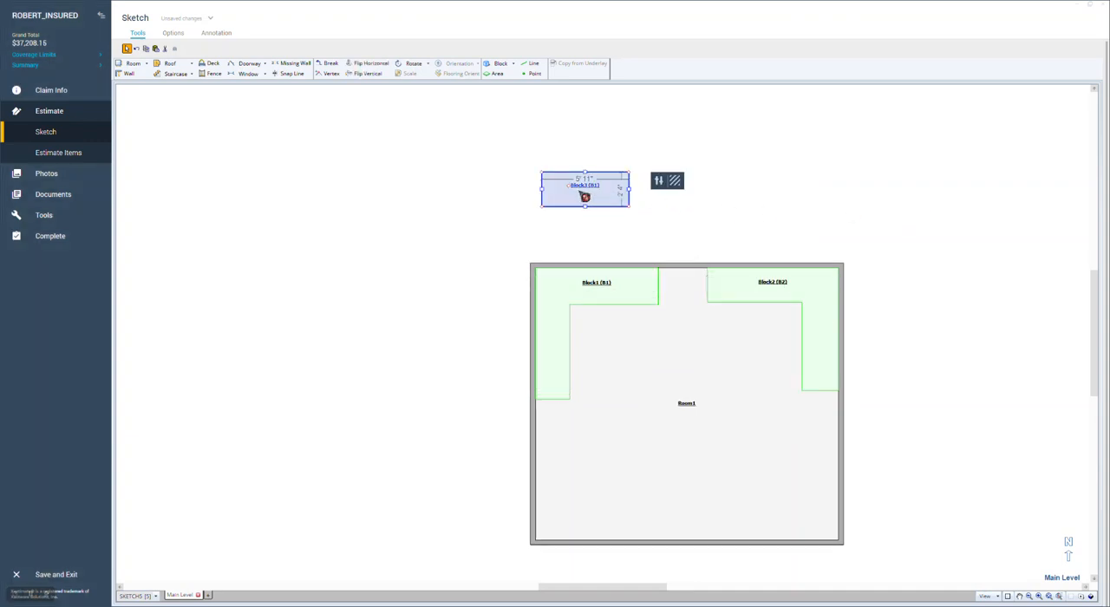
pyautogui.moveTo(584, 197); pyautogui.dragTo(565, 517)
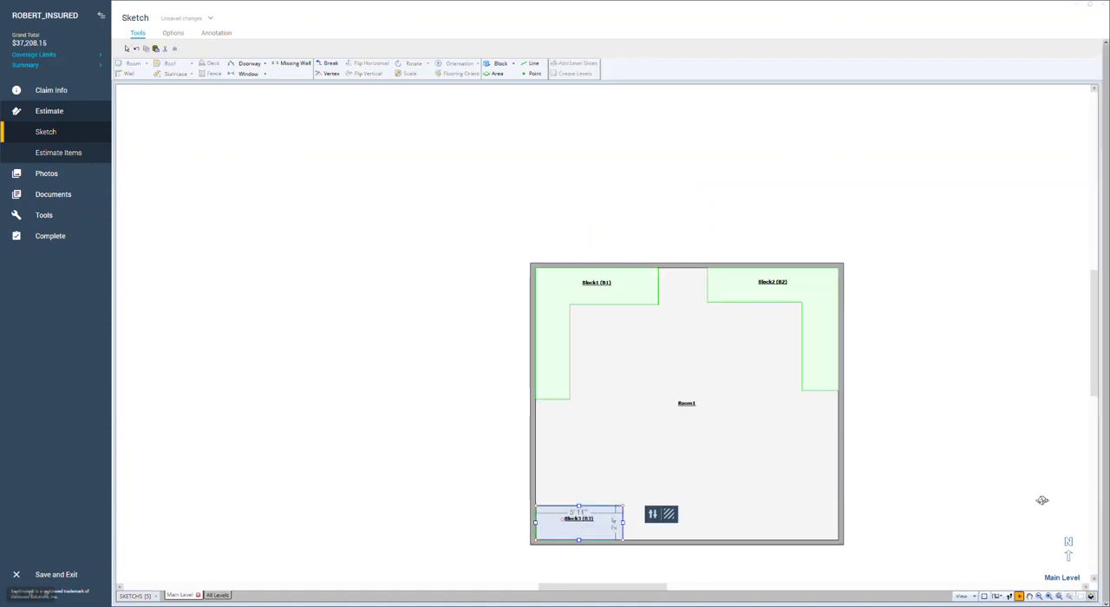
pyautogui.moveTo(943, 424); pyautogui.dragTo(853, 357)
pyautogui.click(1090, 596)
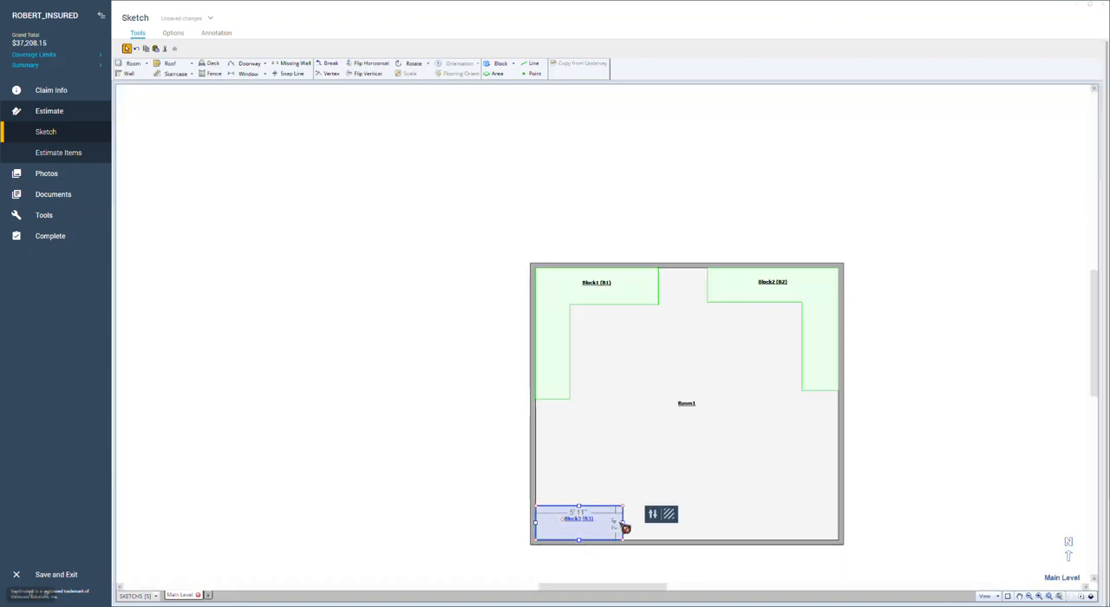
# - Set the rectangular block's distance from the floor to 5'
pyautogui.click(658, 519)
pyautogui.click(599, 526)
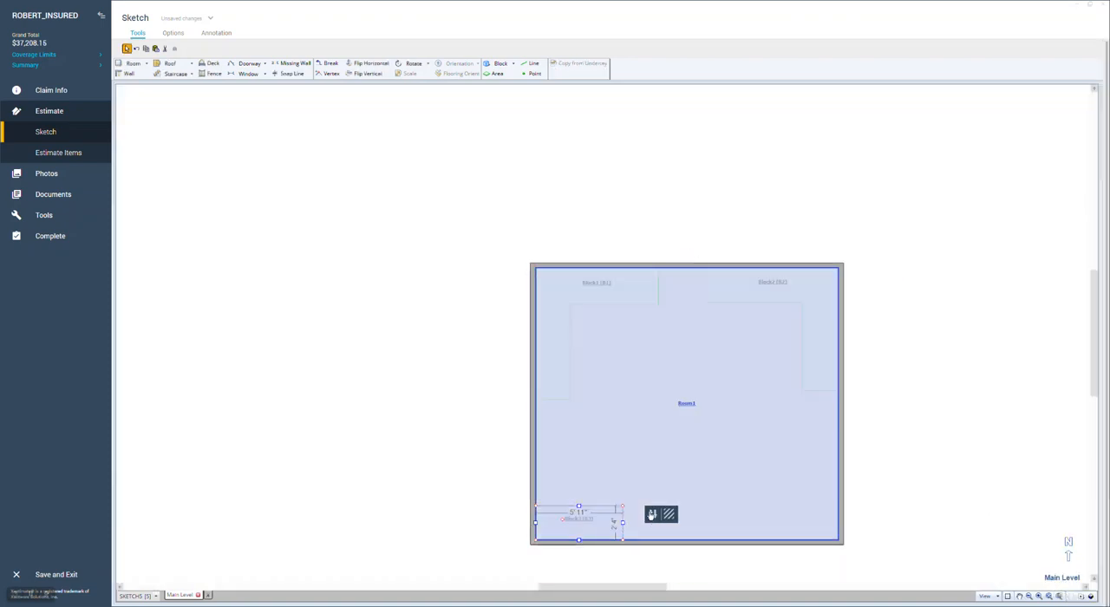
pyautogui.click(667, 515)
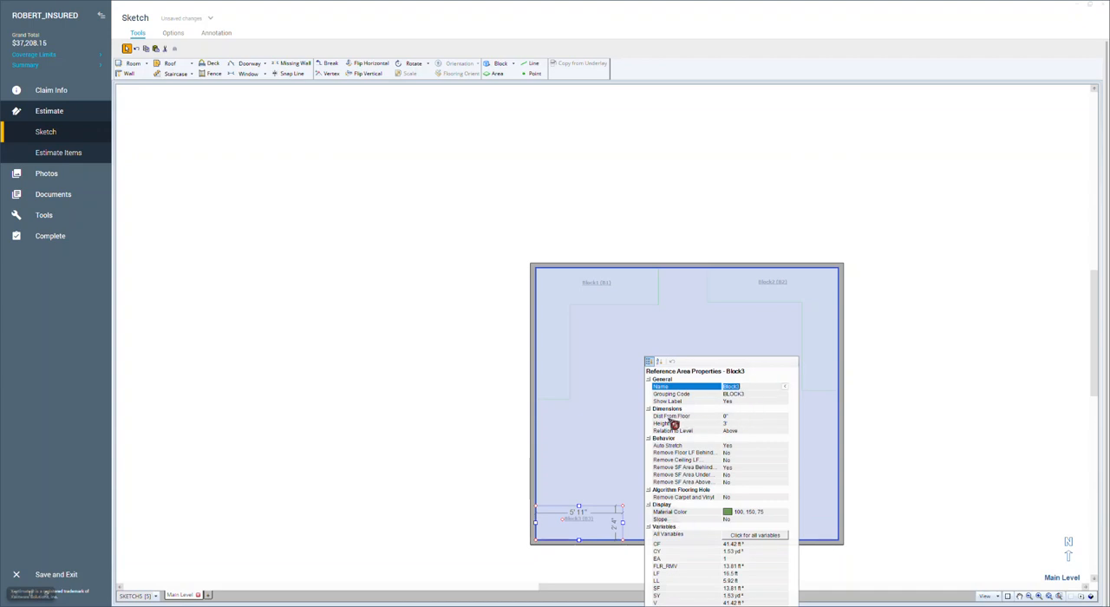
pyautogui.click(732, 419)
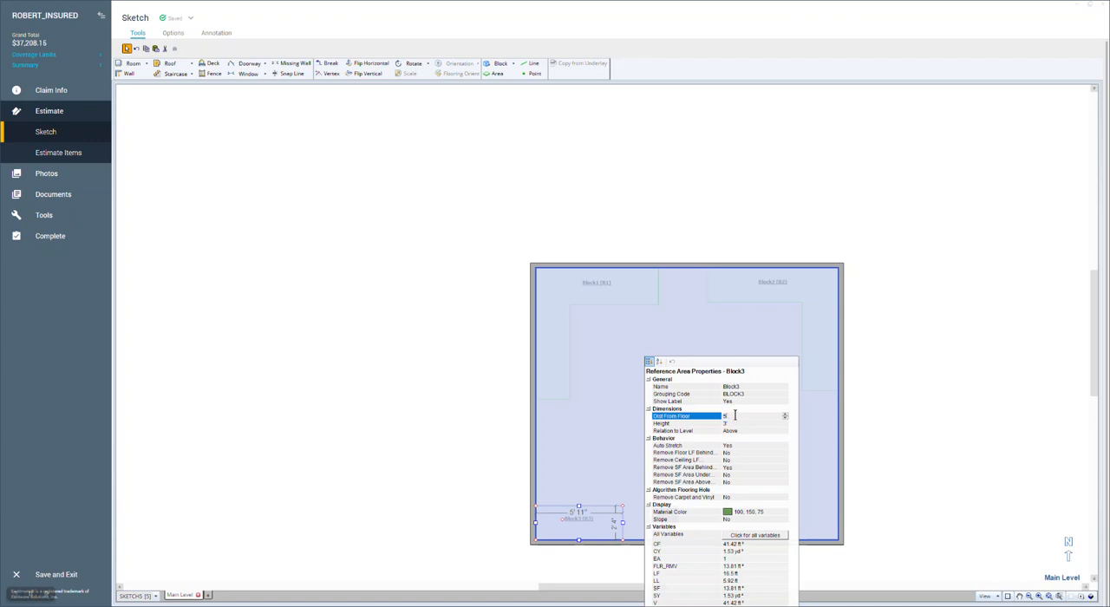
pyautogui.click(910, 374)
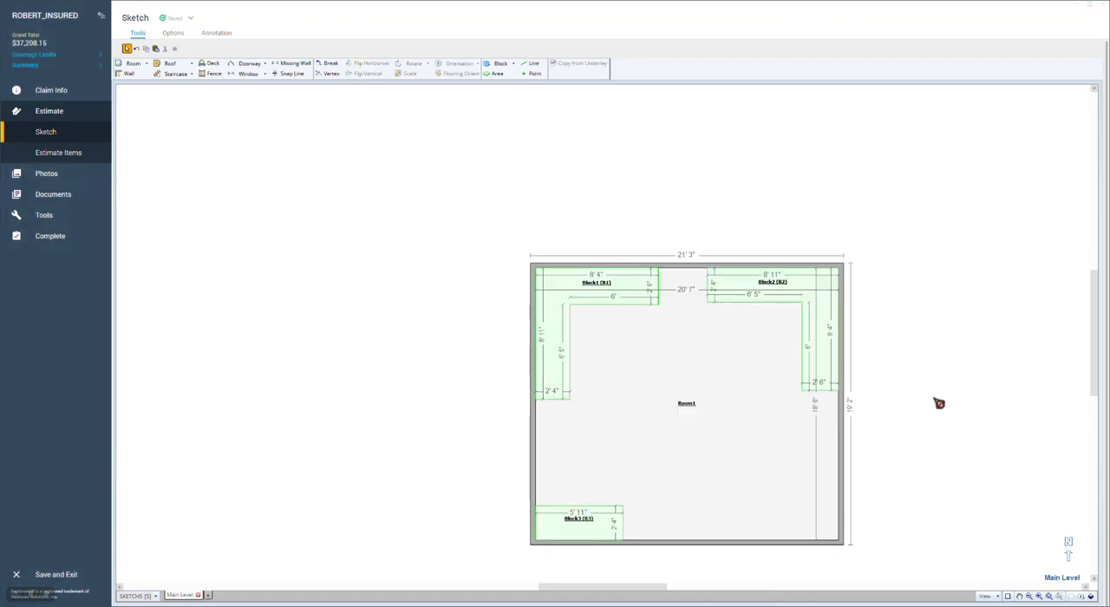
# - Examine the raised rectangular block's height on the wall in the 3D view
pyautogui.click(1090, 596)
pyautogui.moveTo(958, 472)
pyautogui.mouseDown()
pyautogui.moveTo(842, 402)
pyautogui.moveTo(765, 371)
pyautogui.moveTo(659, 344)
pyautogui.moveTo(611, 356)
pyautogui.moveTo(928, 367)
pyautogui.moveTo(840, 372)
pyautogui.mouseUp()
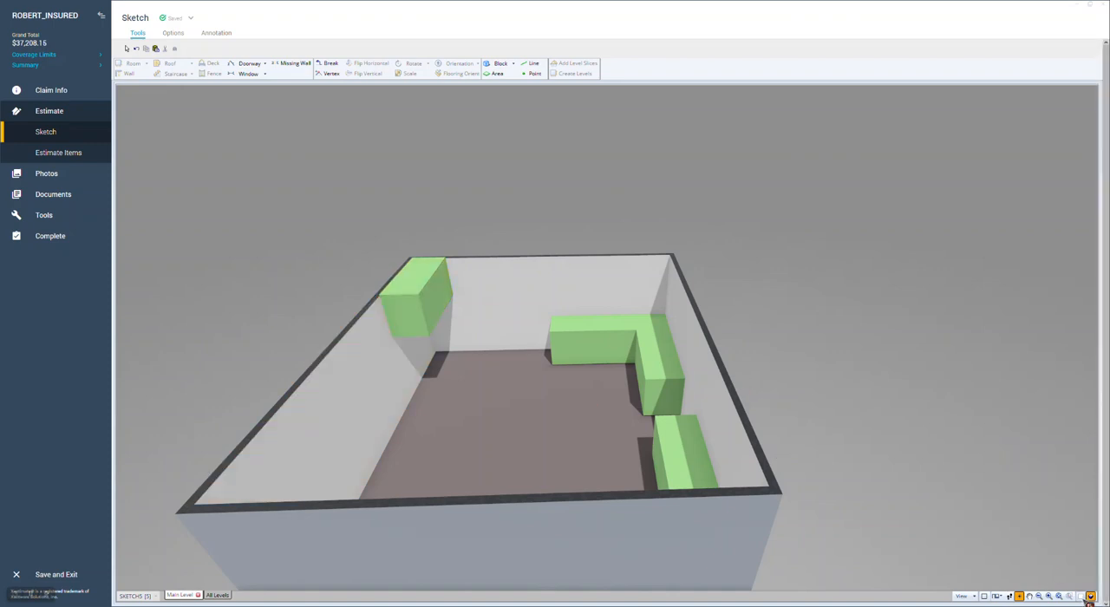
pyautogui.click(1090, 597)
# - Move the raised block away from the walls into the room's southern middle and resize it to about 12' 9" wide
pyautogui.click(612, 511)
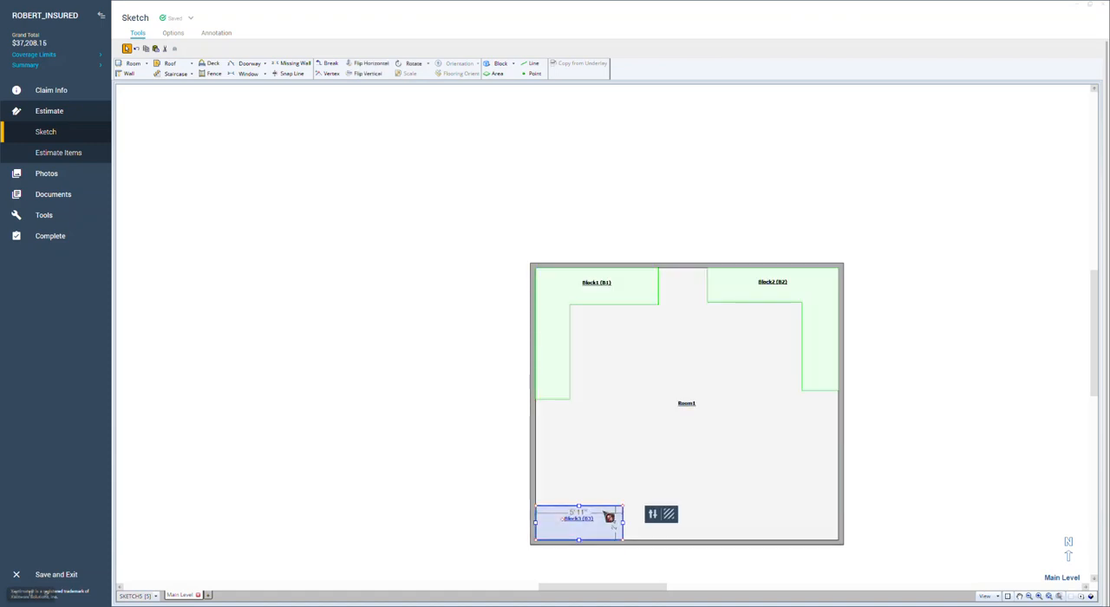
pyautogui.moveTo(628, 528); pyautogui.dragTo(743, 525)
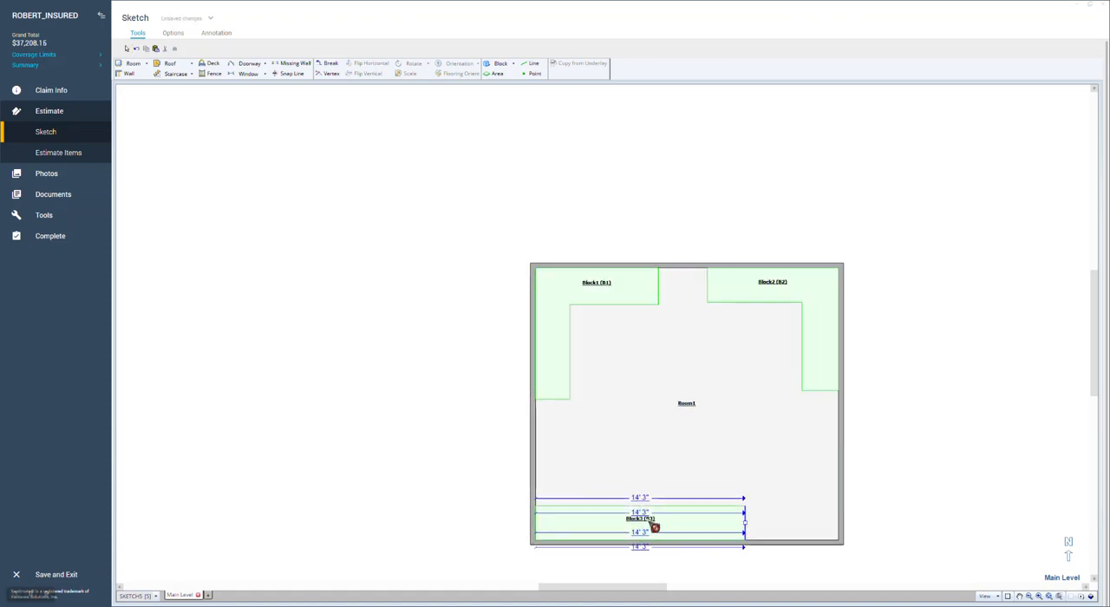
pyautogui.click(640, 524)
pyautogui.moveTo(622, 518); pyautogui.dragTo(692, 457)
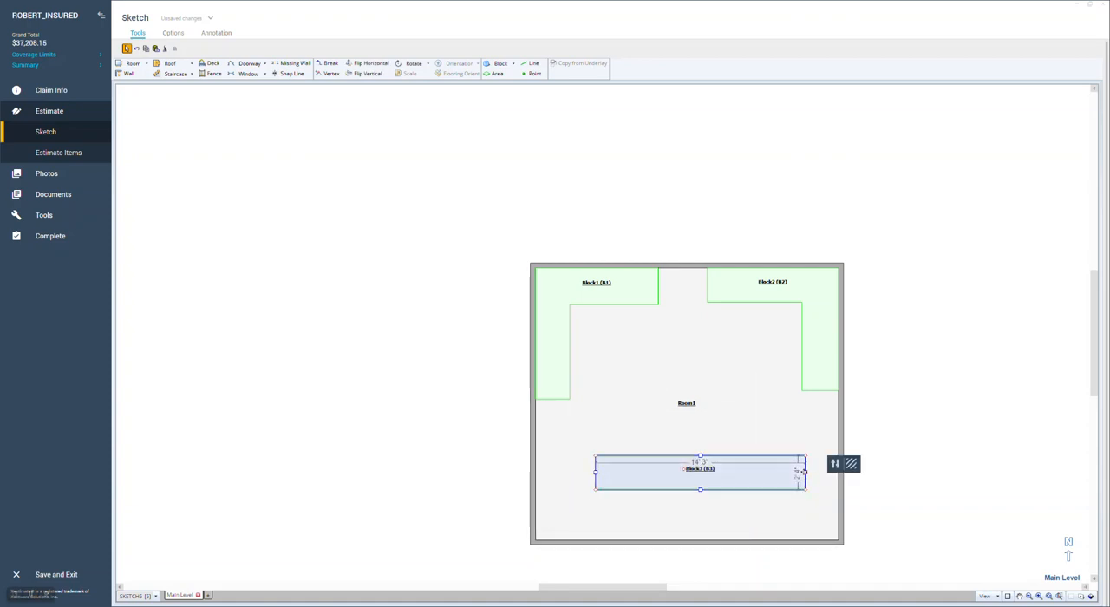
pyautogui.moveTo(803, 471); pyautogui.dragTo(777, 463)
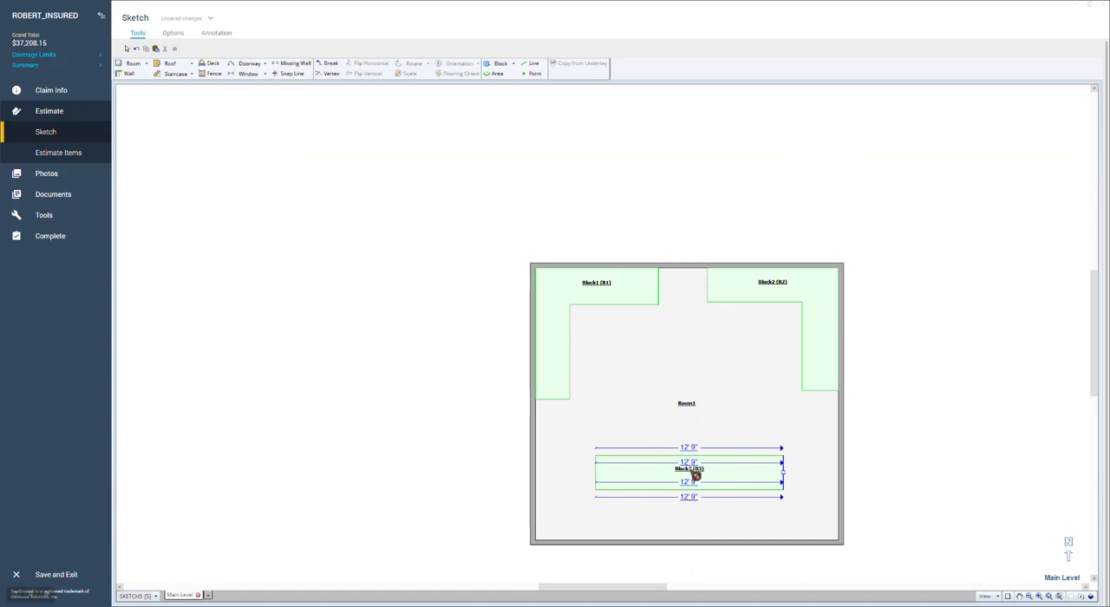
# - Move the raised block to the room's northwest corner and enlarge it to 2' 6" deep, reaching the east wall
pyautogui.click(686, 472)
pyautogui.moveTo(672, 468); pyautogui.dragTo(649, 297)
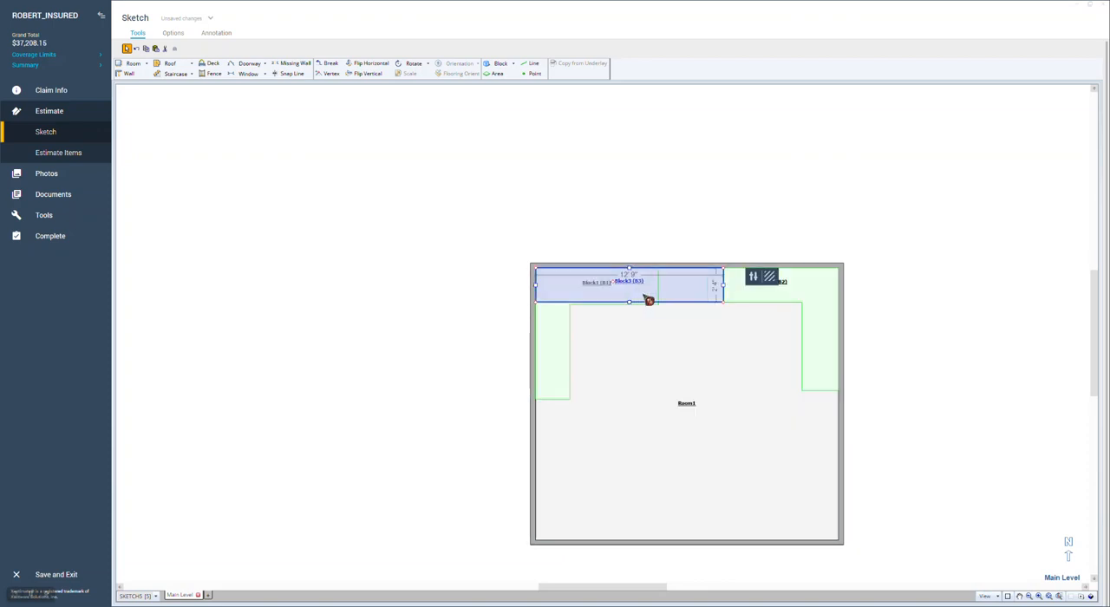
pyautogui.click(628, 300)
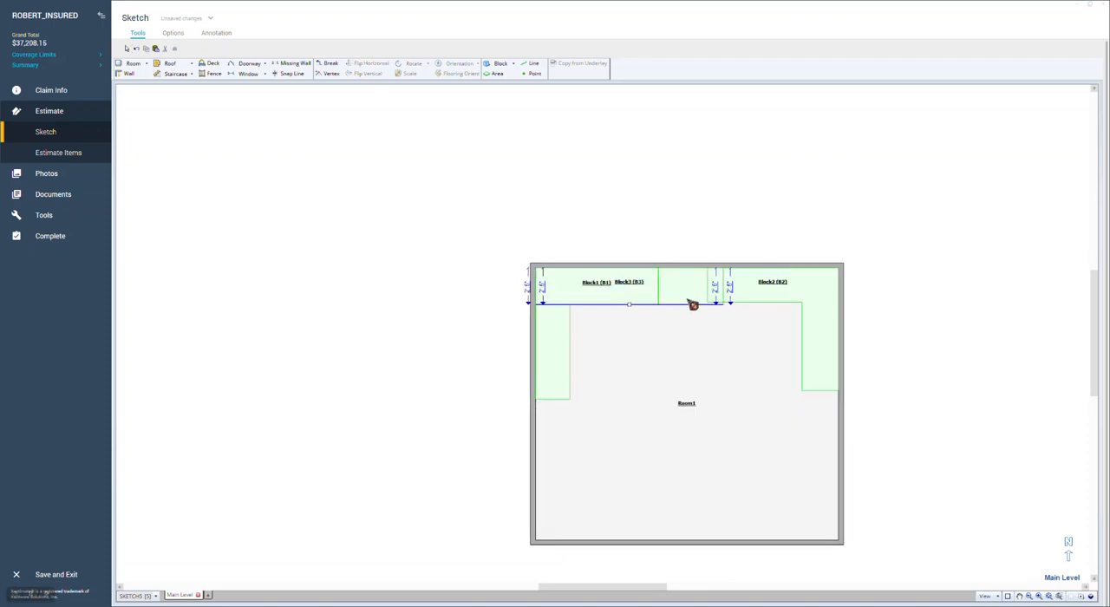
pyautogui.click(719, 295)
pyautogui.moveTo(723, 289); pyautogui.dragTo(833, 291)
pyautogui.click(771, 299)
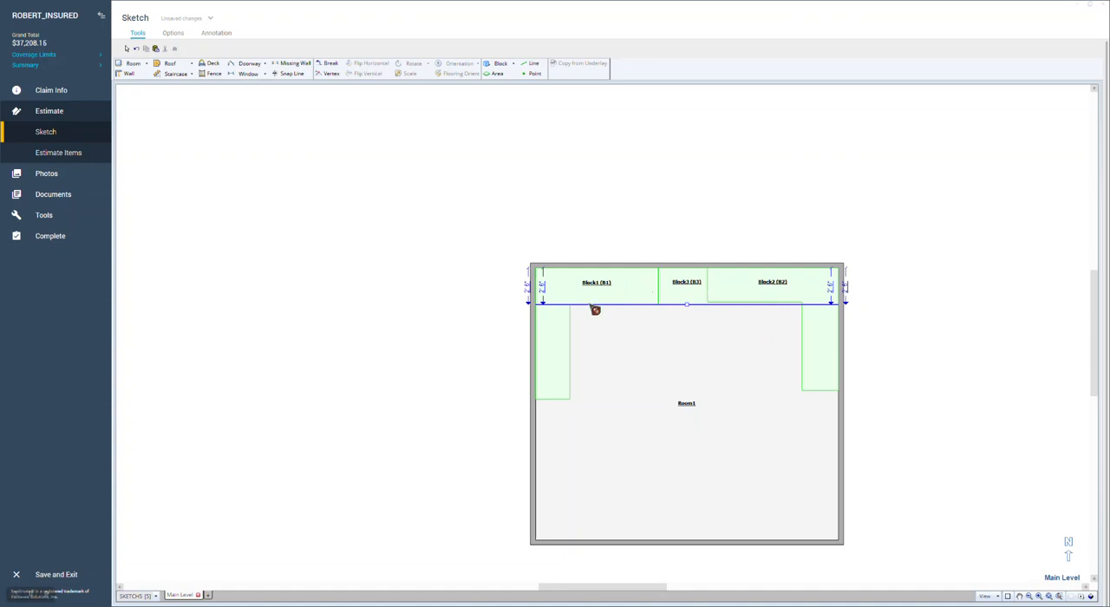
# - Inspect the raised block along the north wall above both L-shaped blocks in 3D, and return to the plan view
pyautogui.moveTo(997, 507); pyautogui.dragTo(1004, 438)
pyautogui.click(1090, 595)
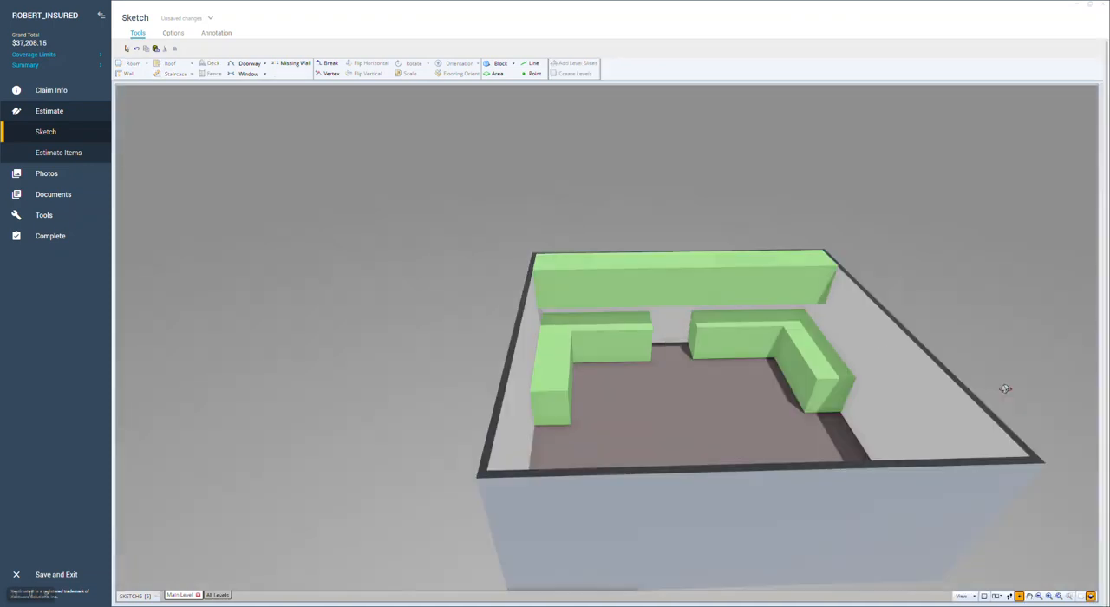
pyautogui.moveTo(1000, 372); pyautogui.dragTo(200, 406)
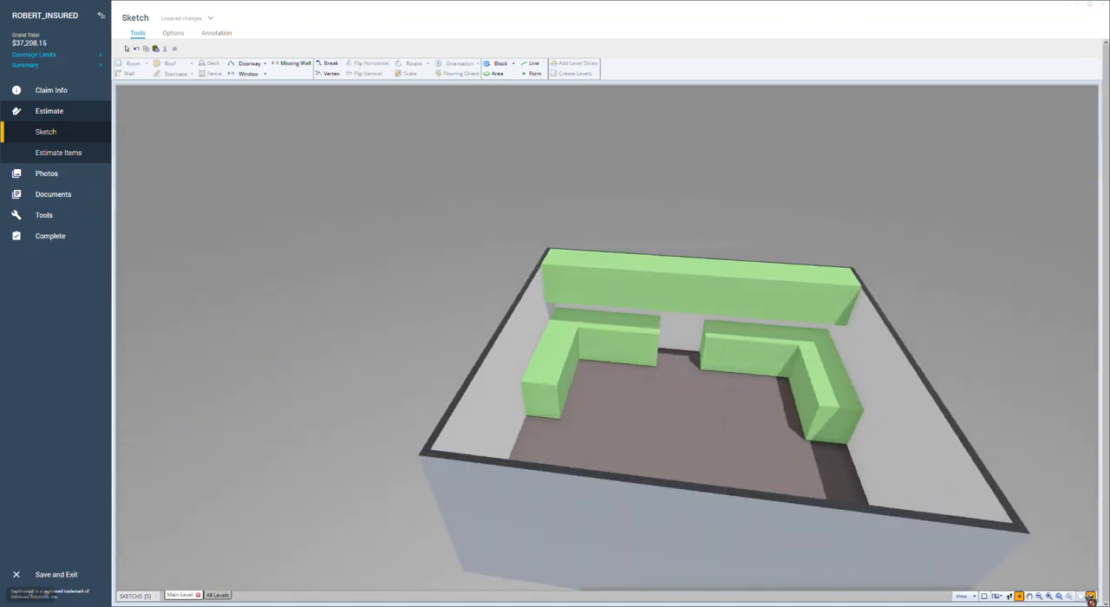
pyautogui.click(1090, 596)
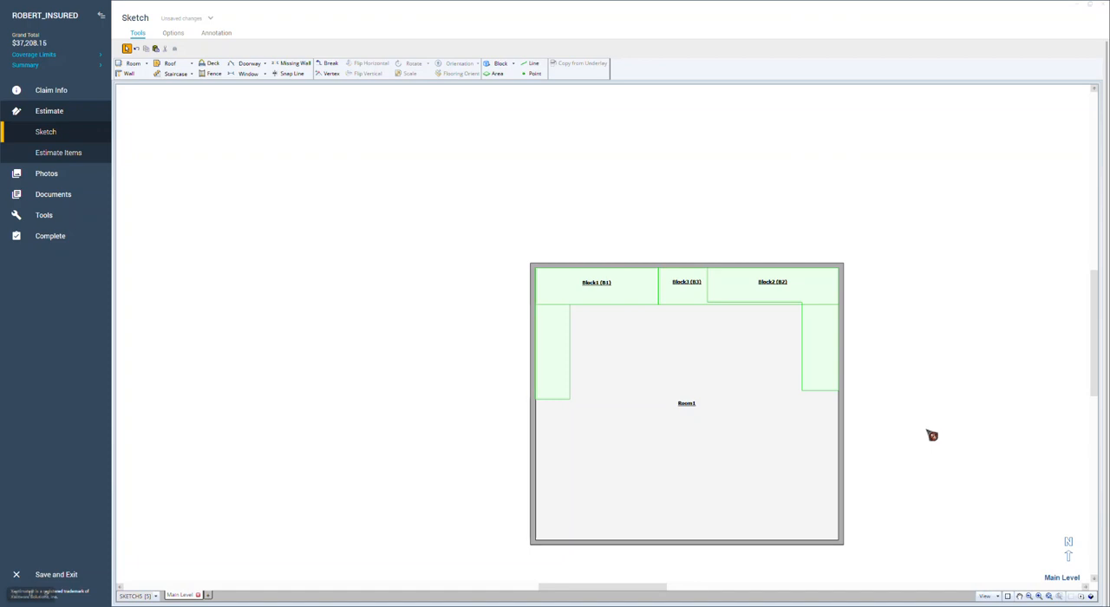
pyautogui.moveTo(658, 587); pyautogui.dragTo(738, 596)
pyautogui.scroll(-3, 905, 479)
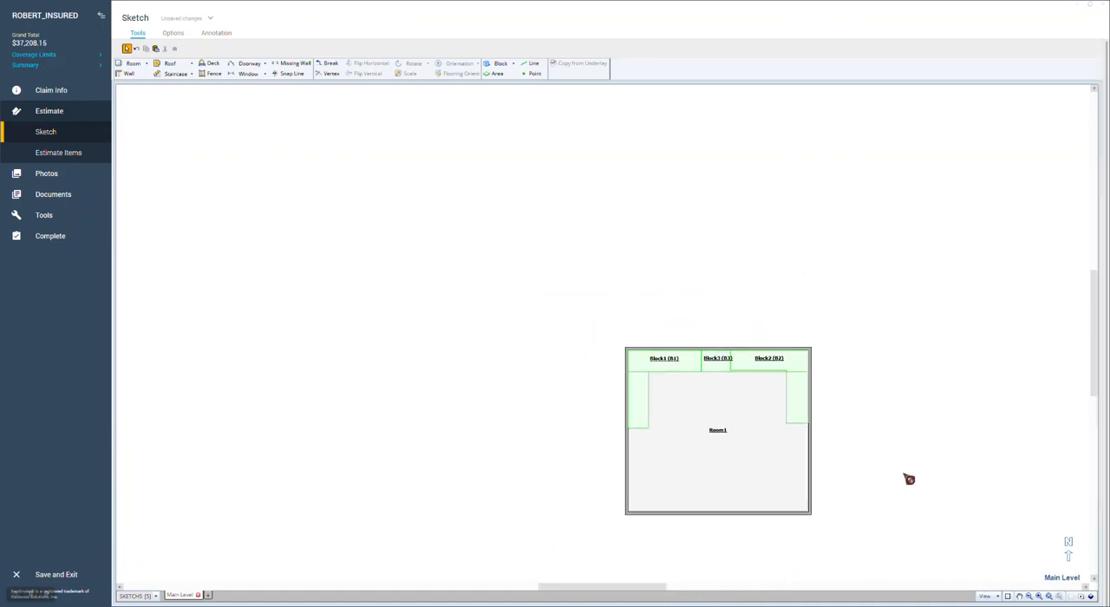